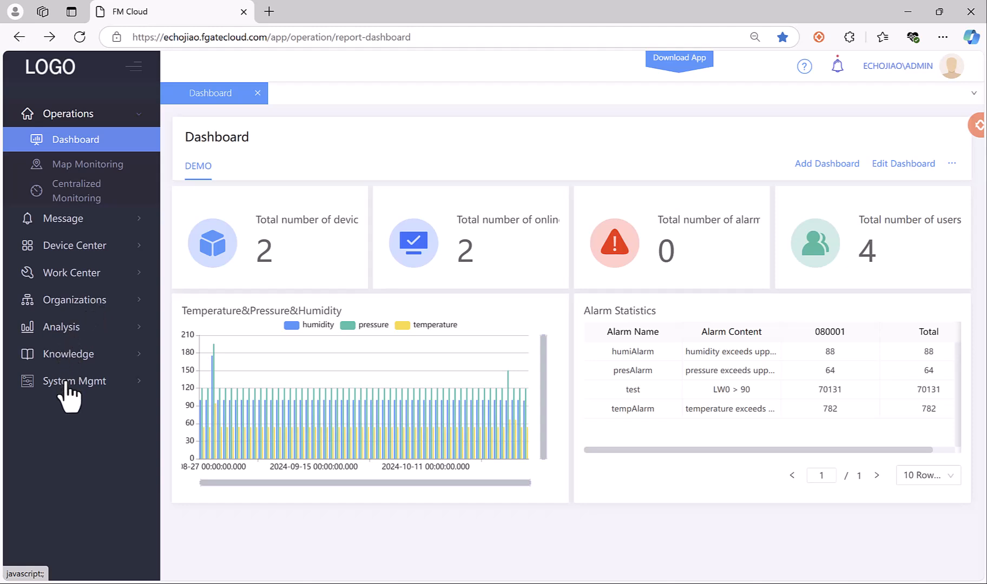
Start a new dashboard and name it 11.
click(70, 115)
click(69, 115)
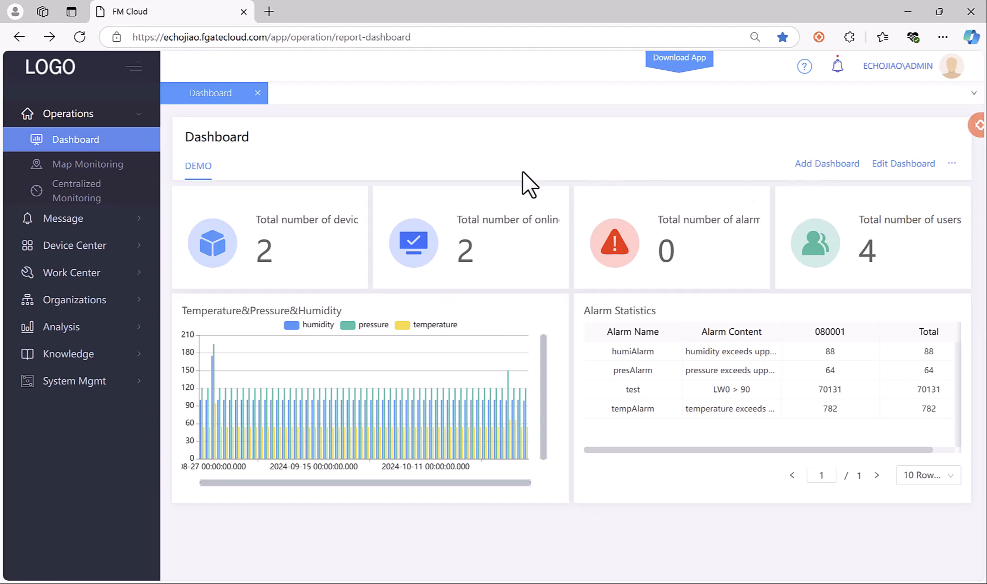
click(847, 163)
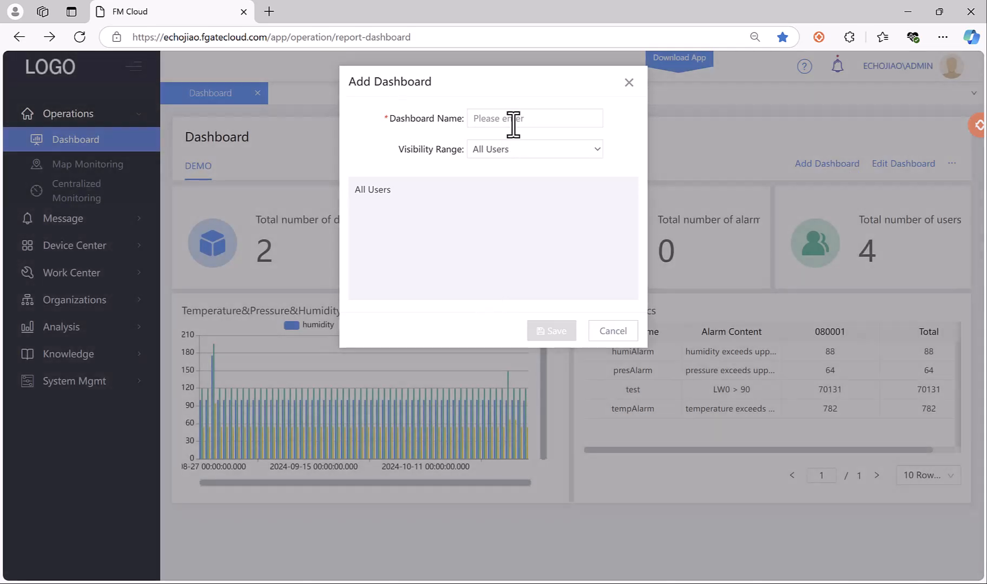
click(515, 119)
text(11)
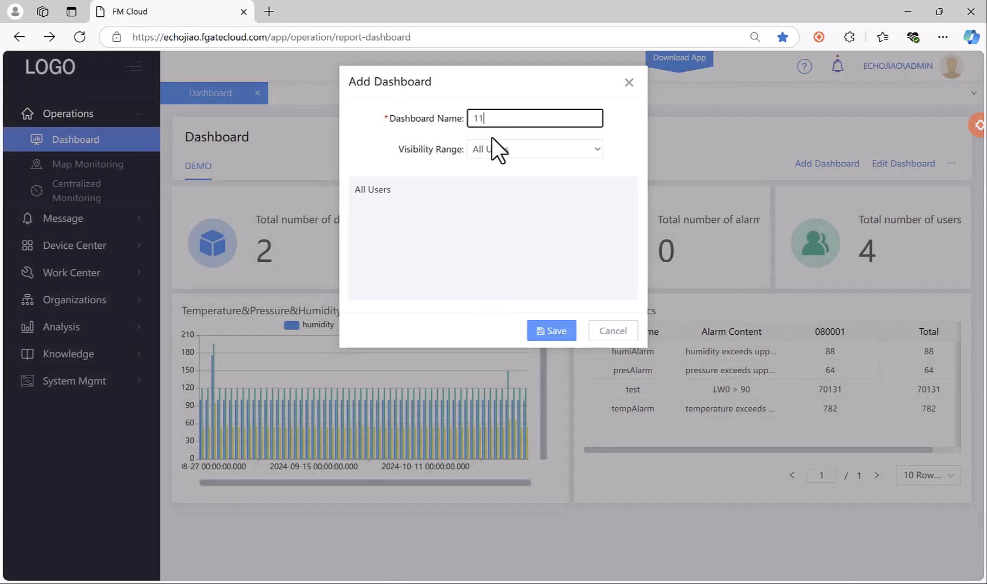
Set dashboard 11's visibility range to All Users and save it.
click(490, 149)
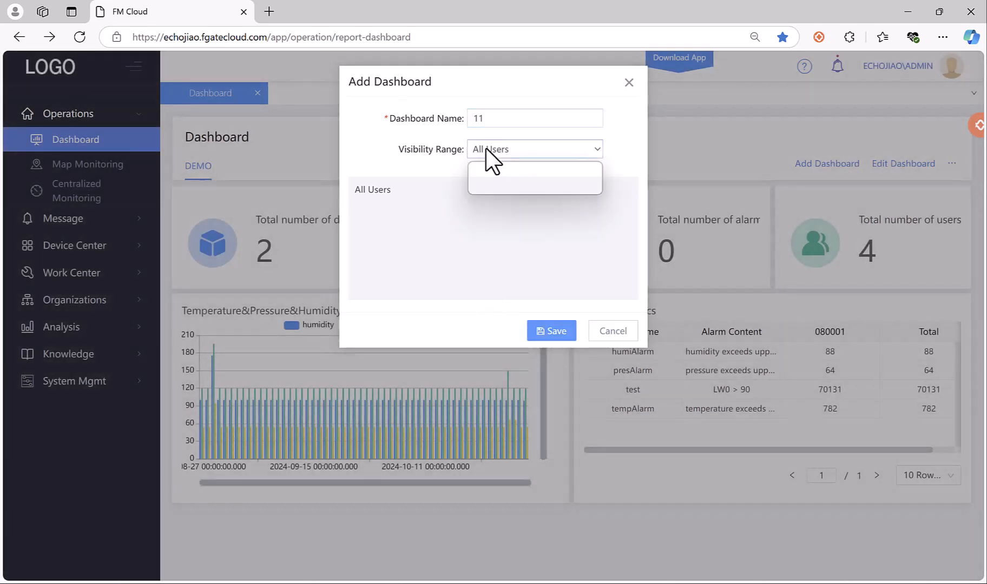
click(493, 190)
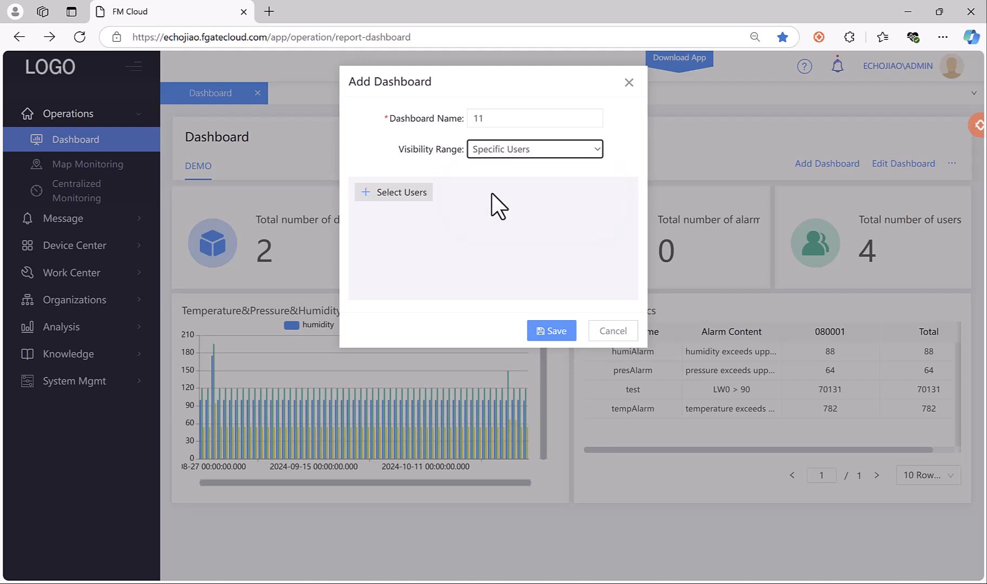
click(400, 193)
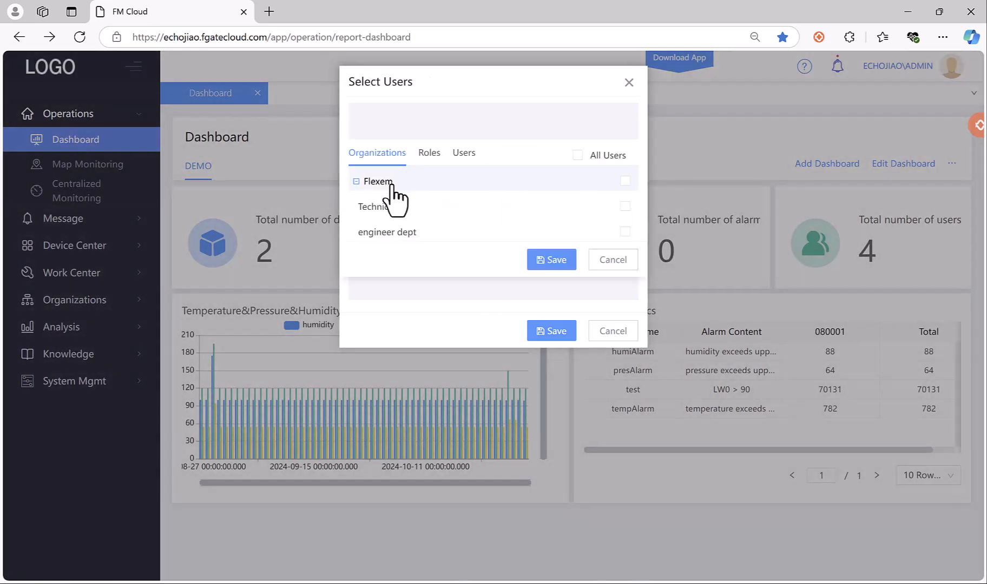
click(433, 156)
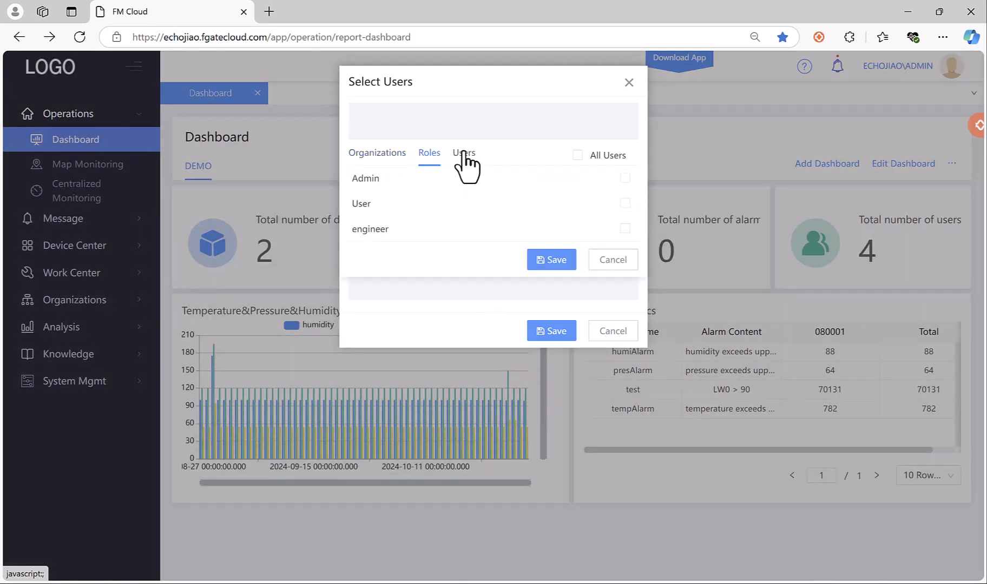
click(462, 154)
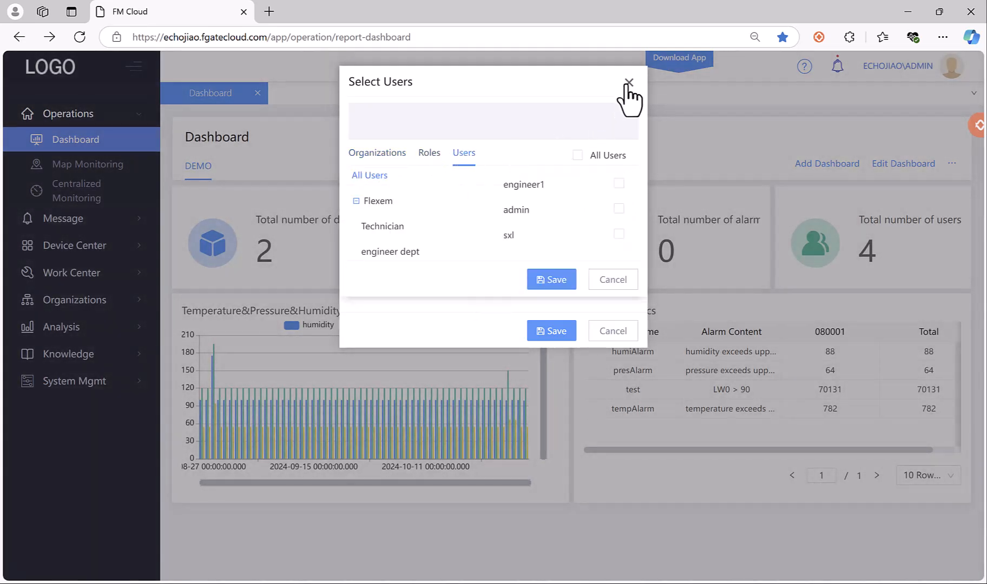
click(628, 84)
click(533, 151)
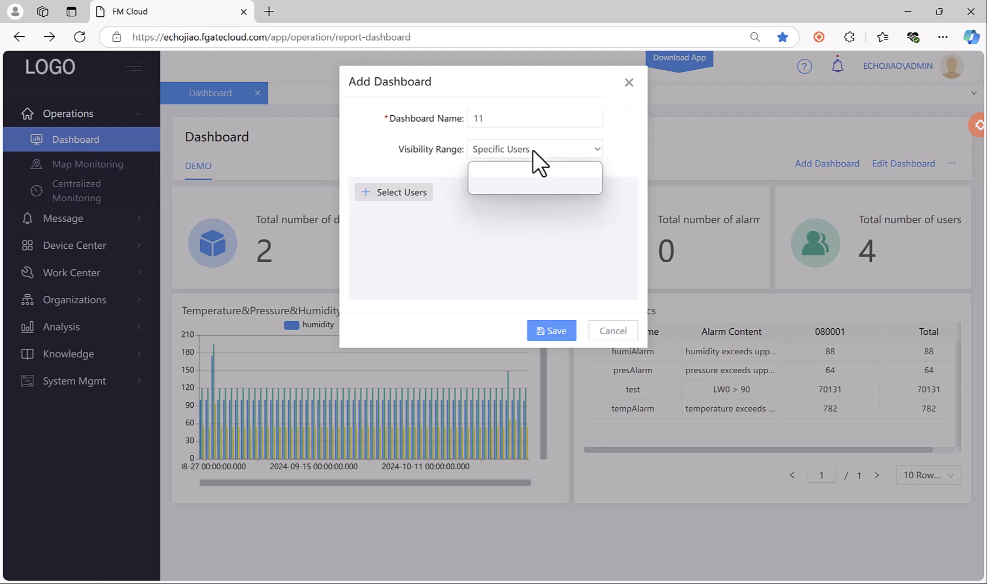
click(514, 171)
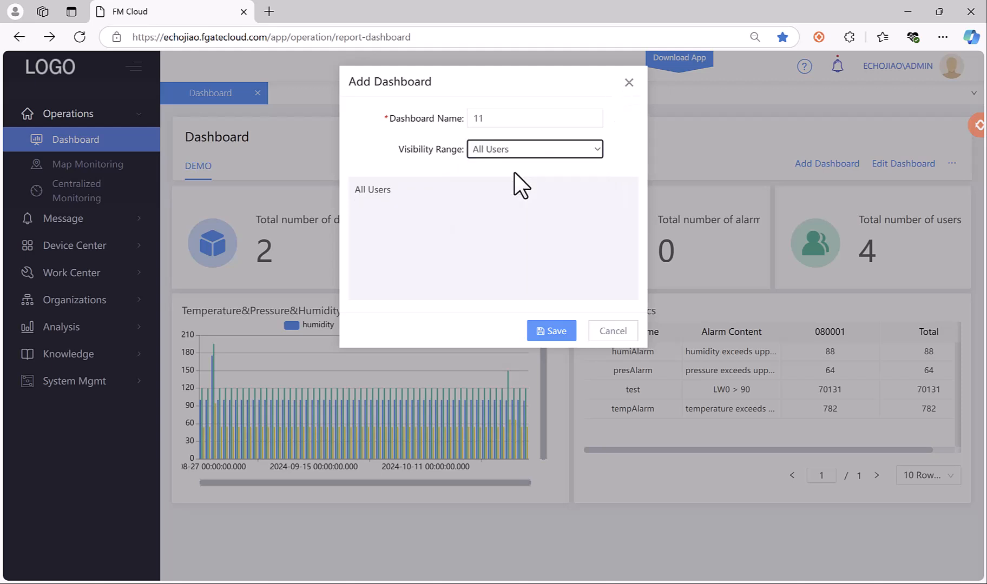
click(561, 336)
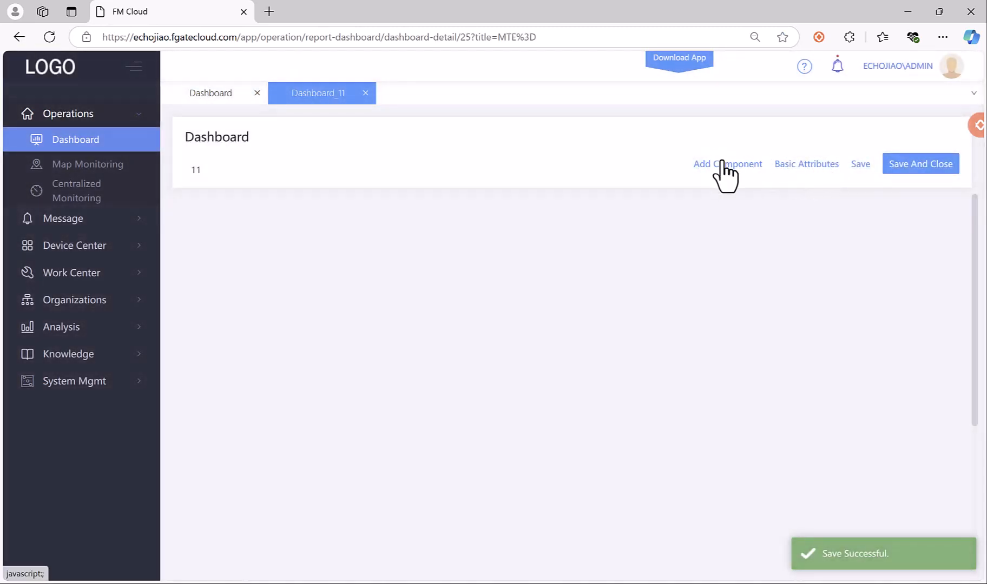
Look through the Pre-defined Chart options, then bring the Add Component type list back up.
click(725, 164)
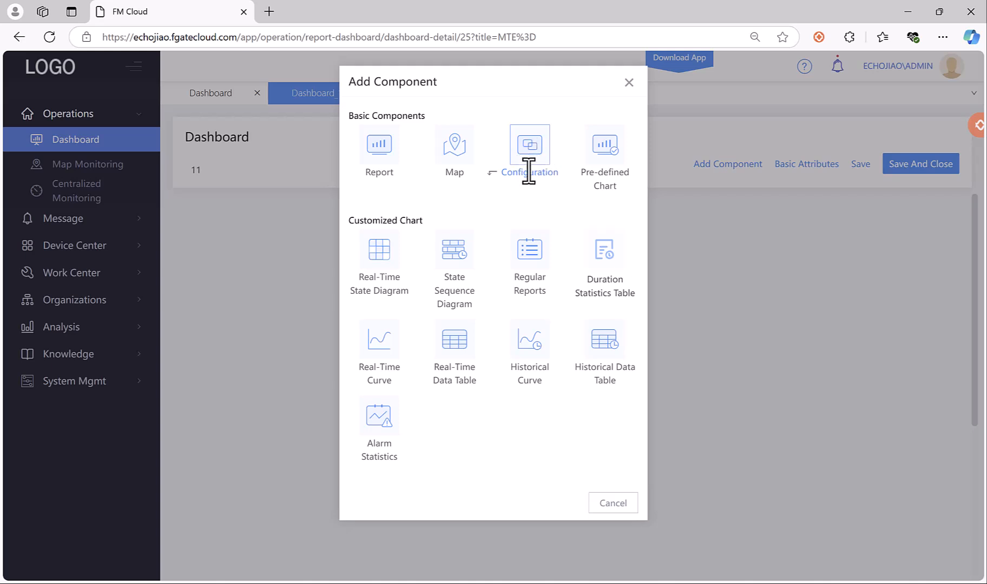
click(602, 147)
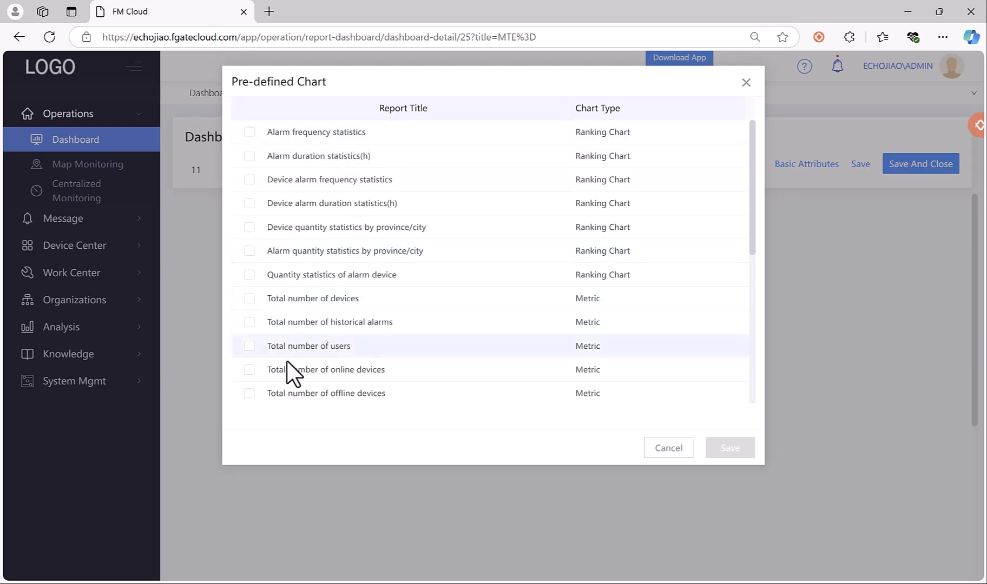
click(659, 446)
click(725, 164)
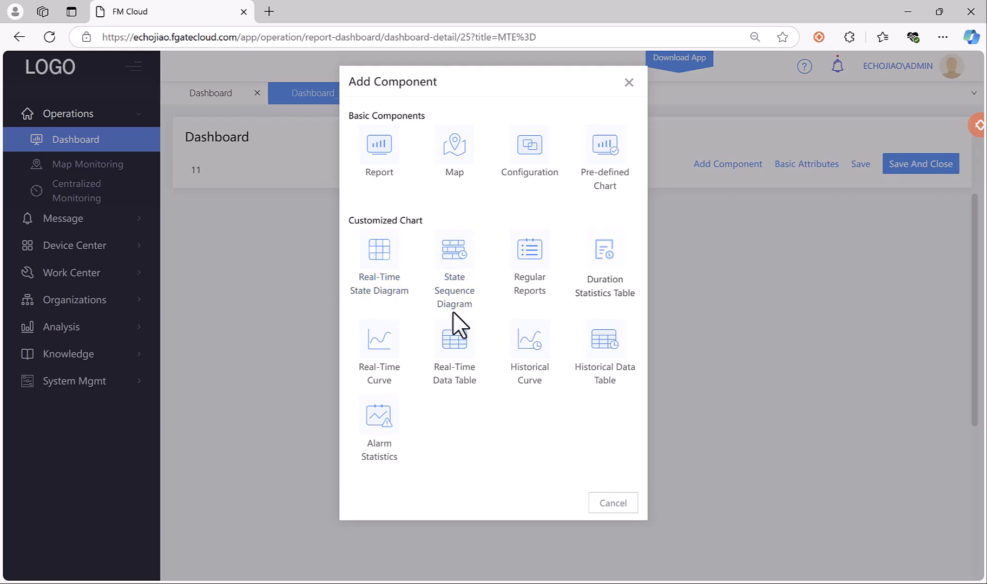
Try a Regular Reports row with name 080001 and variable temperature, then cancel it unsaved.
click(533, 263)
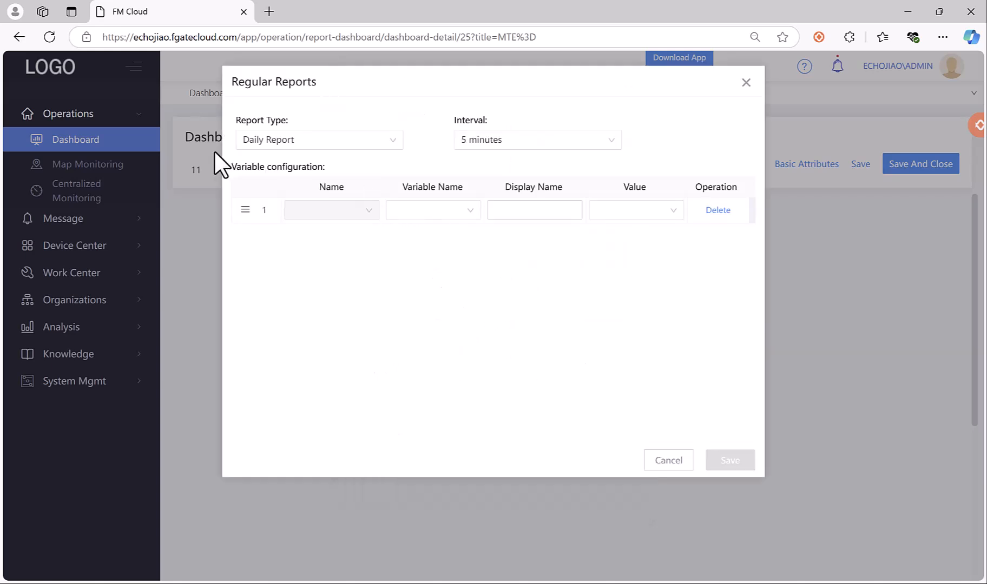
click(419, 208)
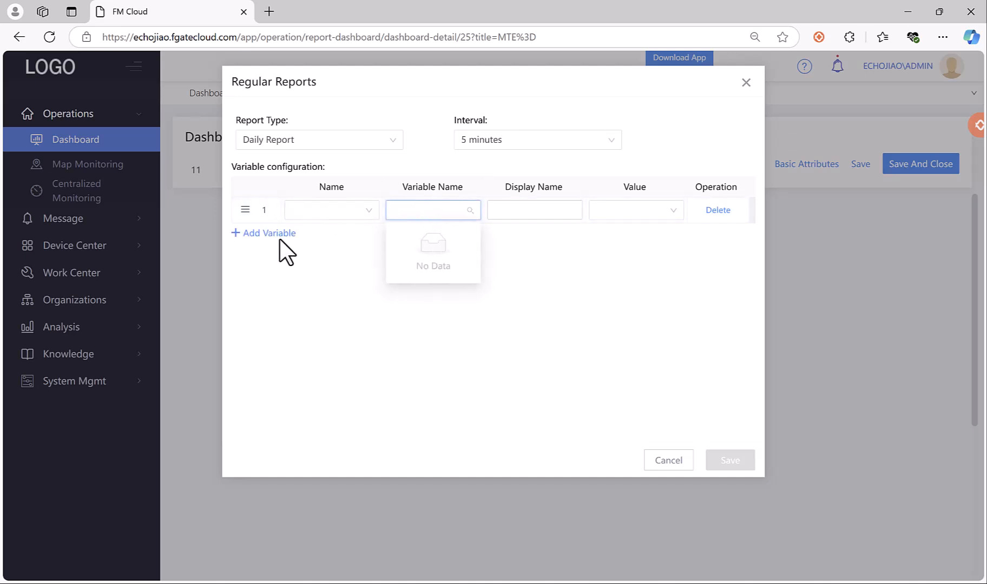
click(319, 210)
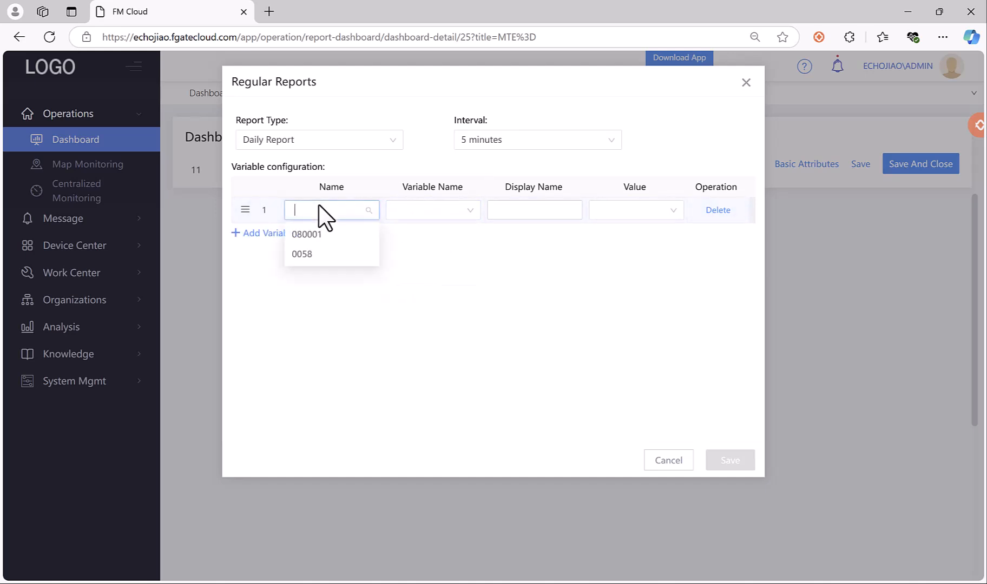
click(307, 236)
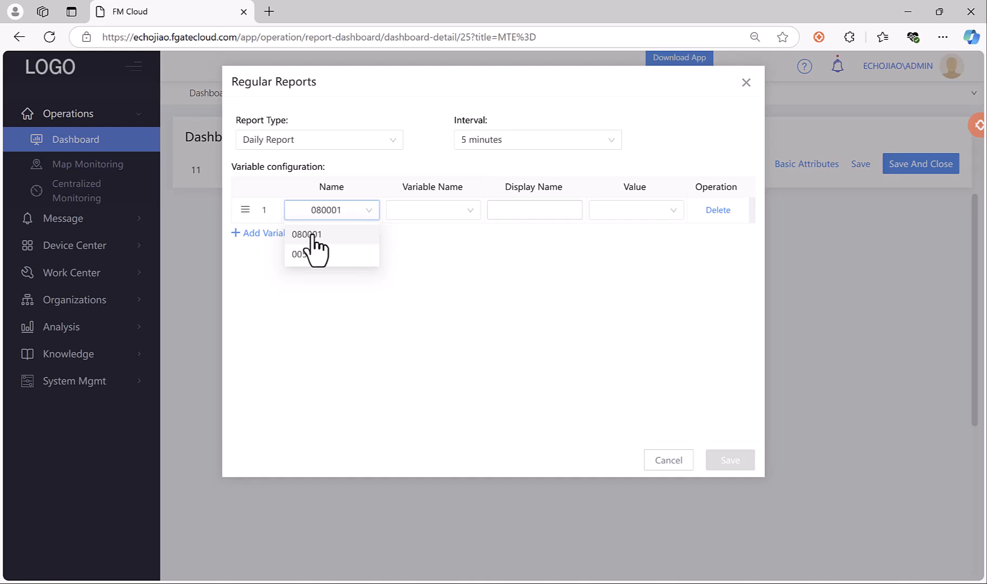
click(435, 214)
click(427, 255)
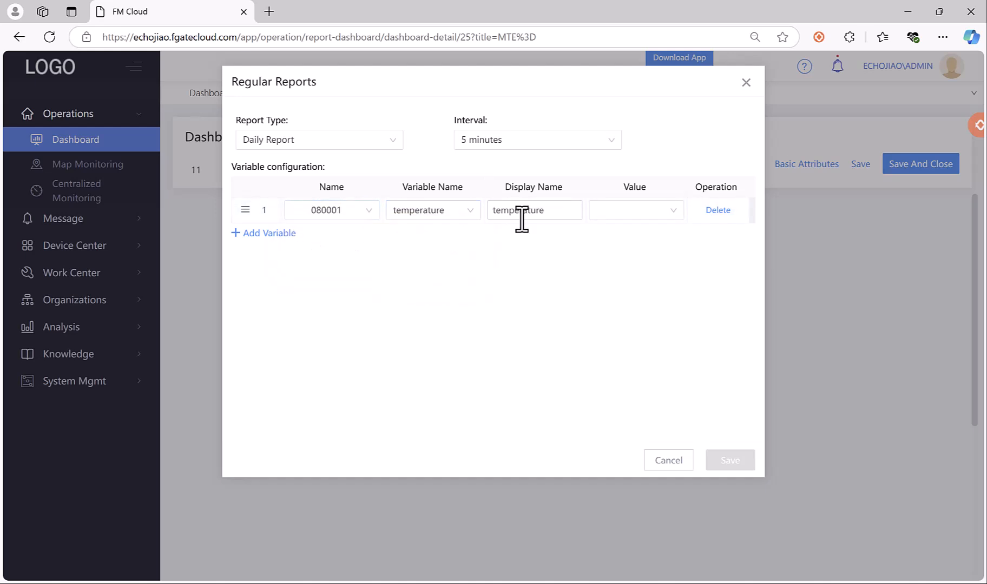
click(656, 213)
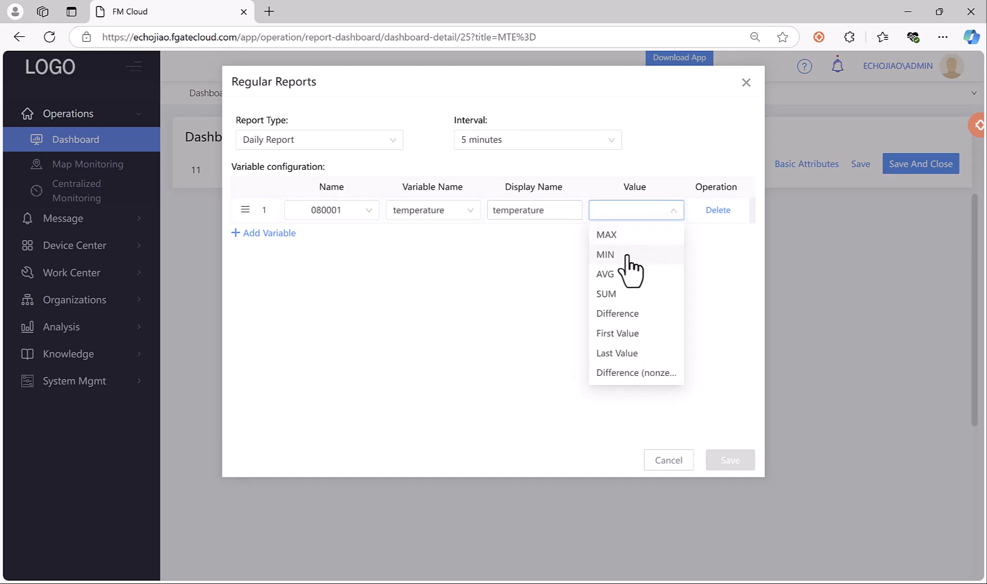
click(523, 273)
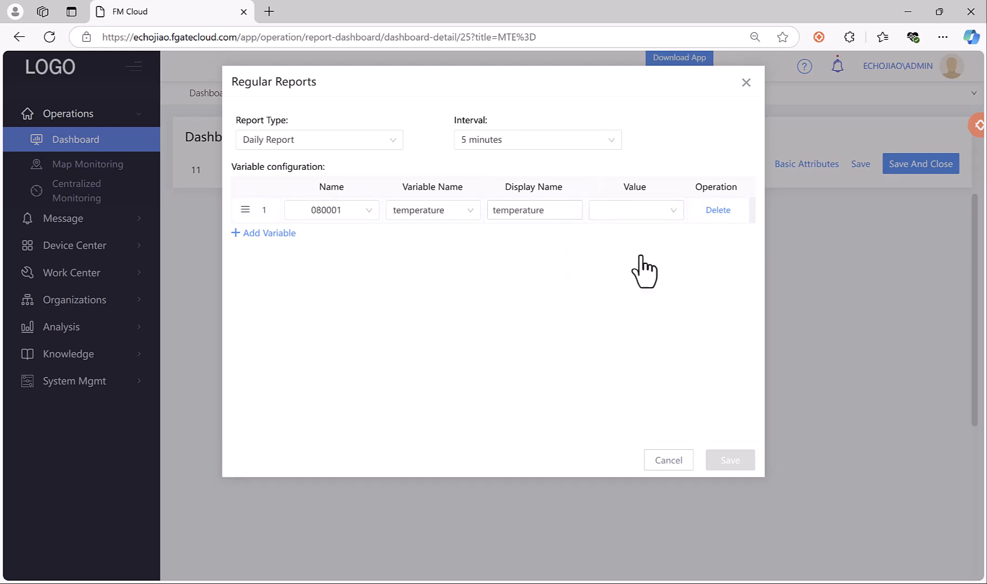
click(679, 460)
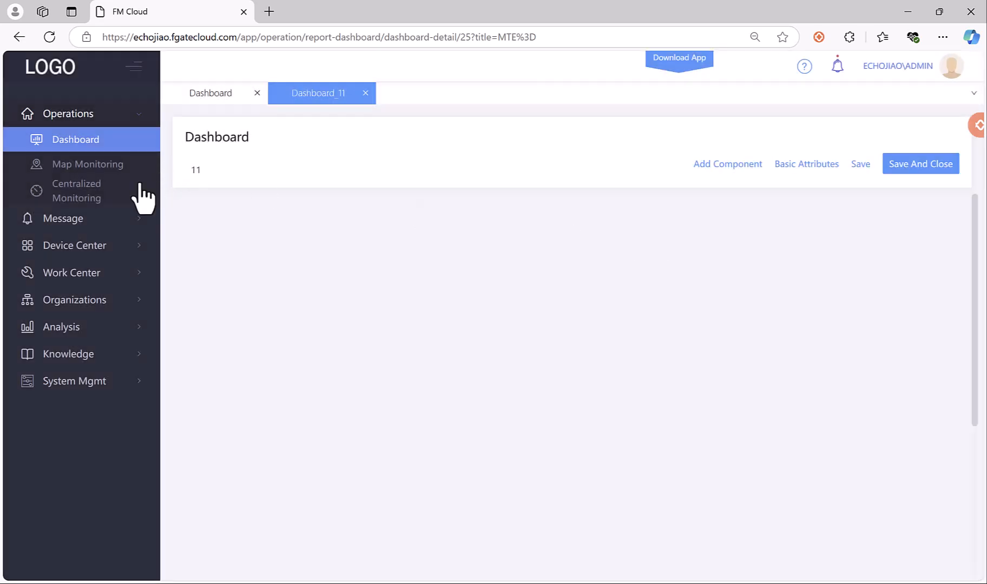
Under Device Center > Device Templates, open Template Settings for the test template.
click(77, 248)
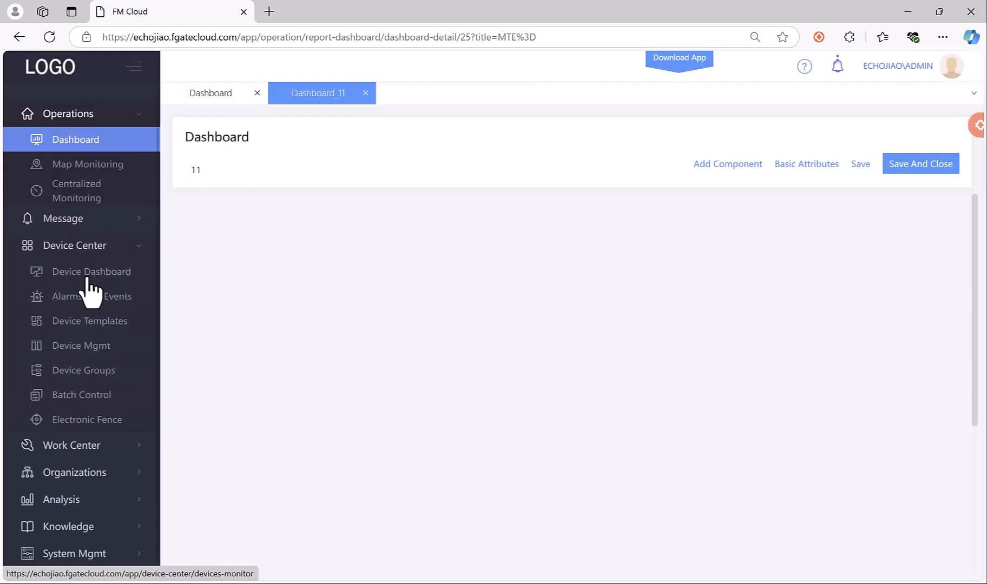
click(93, 322)
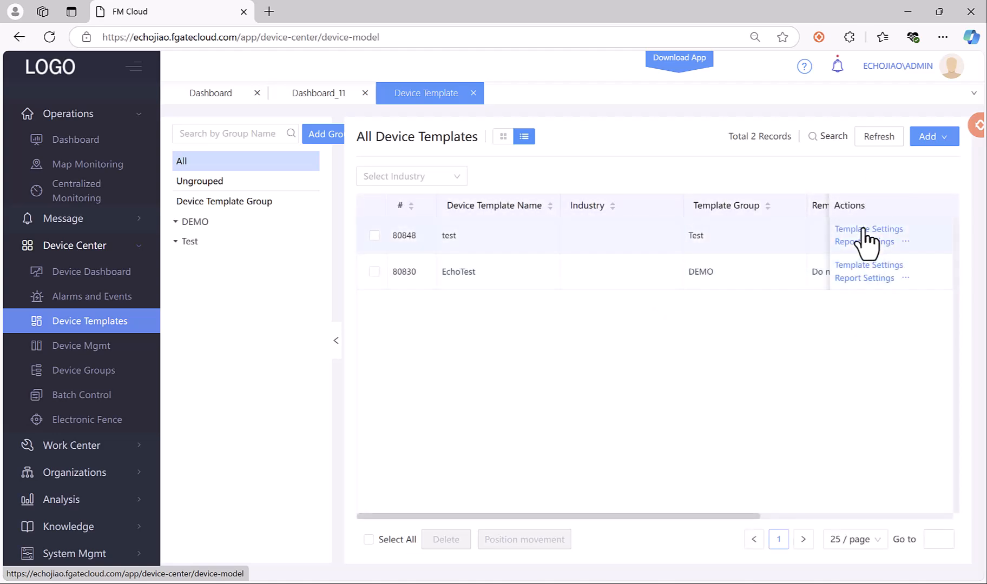
click(864, 230)
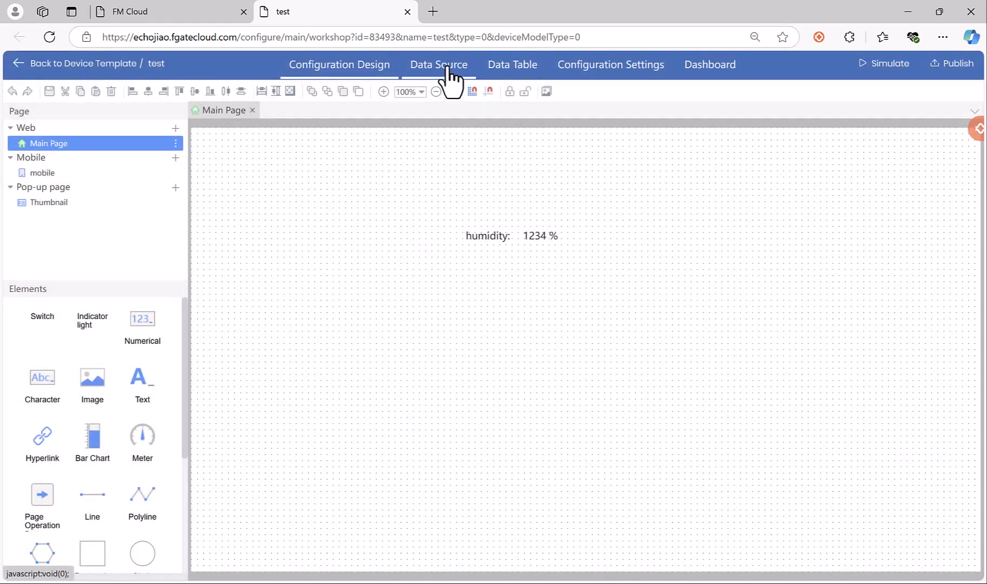
Show the test template's Data Table of 5 variables and open AlarmTrigger for editing.
click(512, 69)
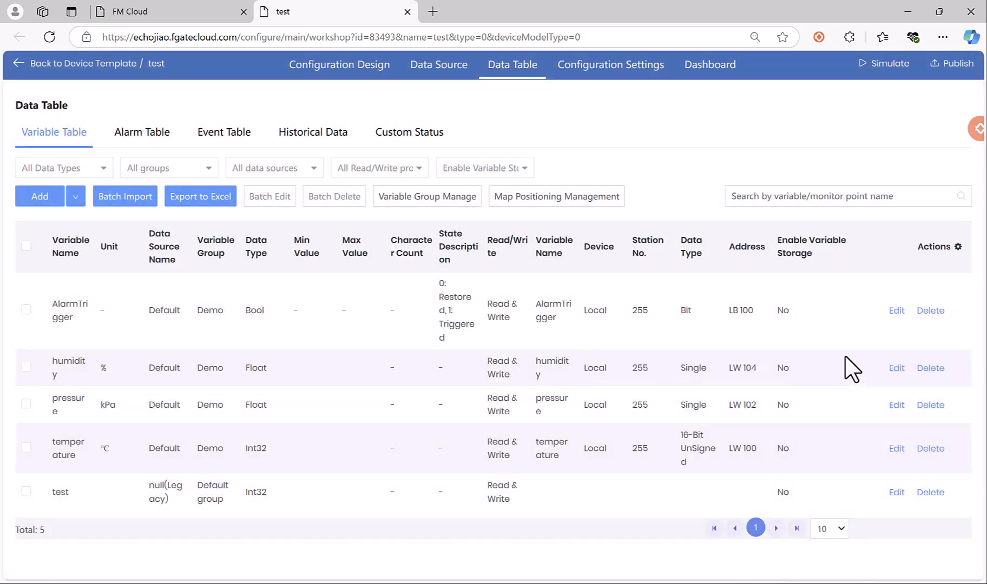
drag(777, 241, 899, 240)
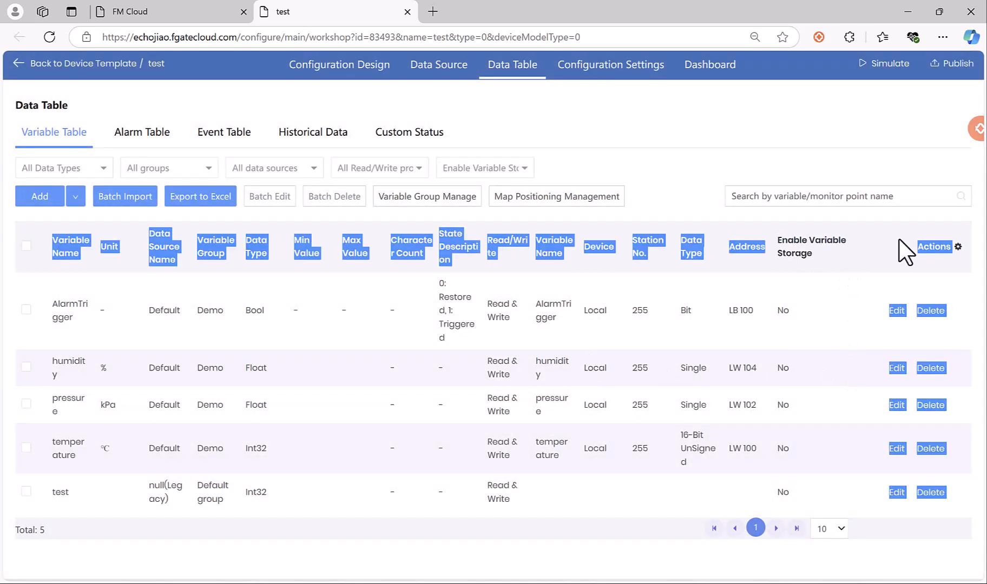
click(809, 264)
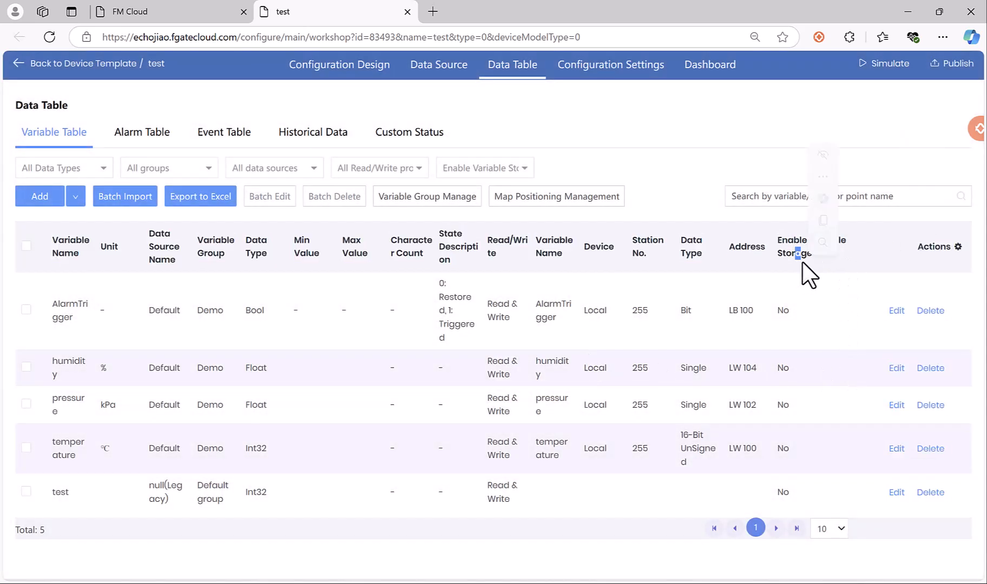
click(898, 313)
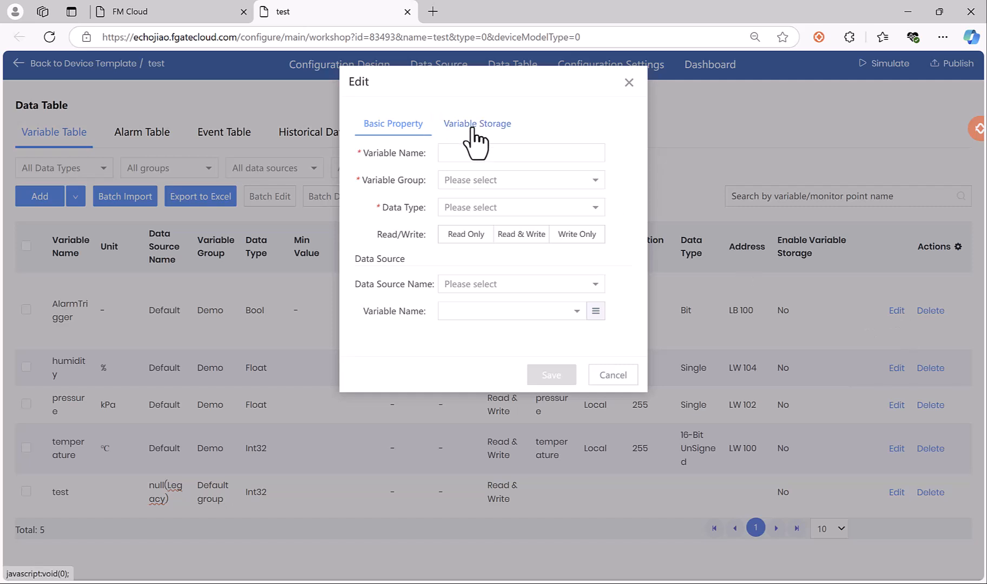
Close the empty edit form, open humidity, and enable its variable storage.
click(629, 82)
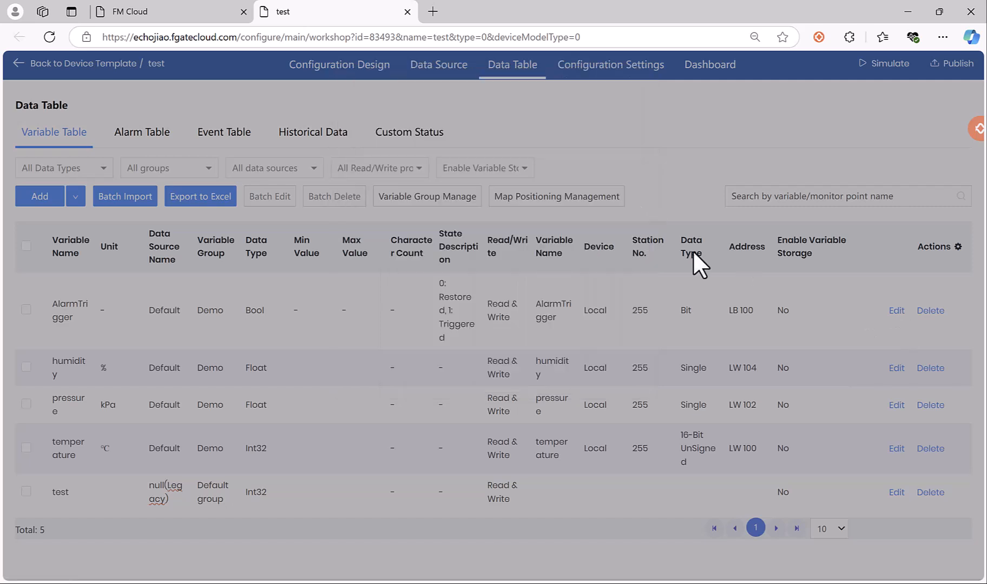
click(896, 370)
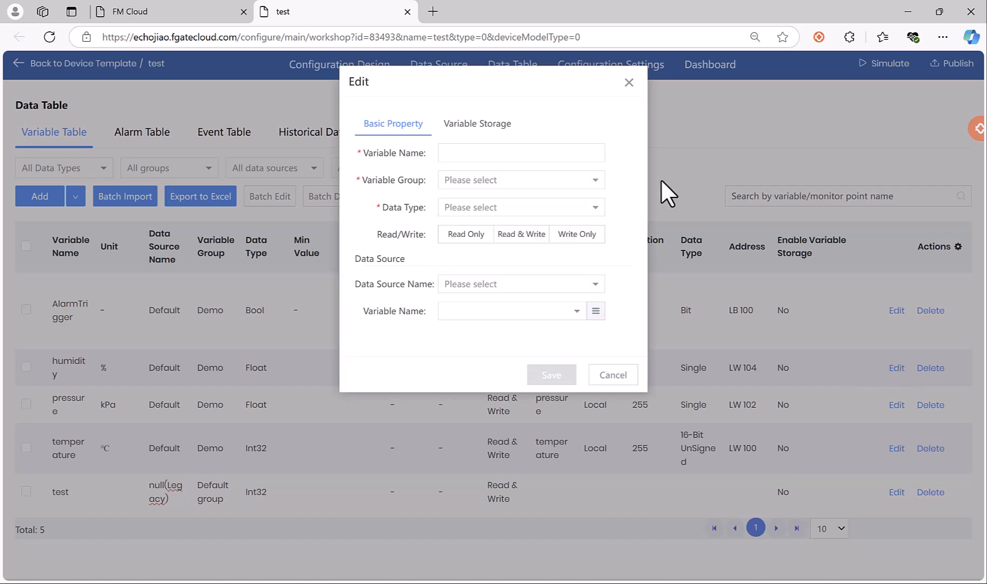
click(476, 123)
click(475, 153)
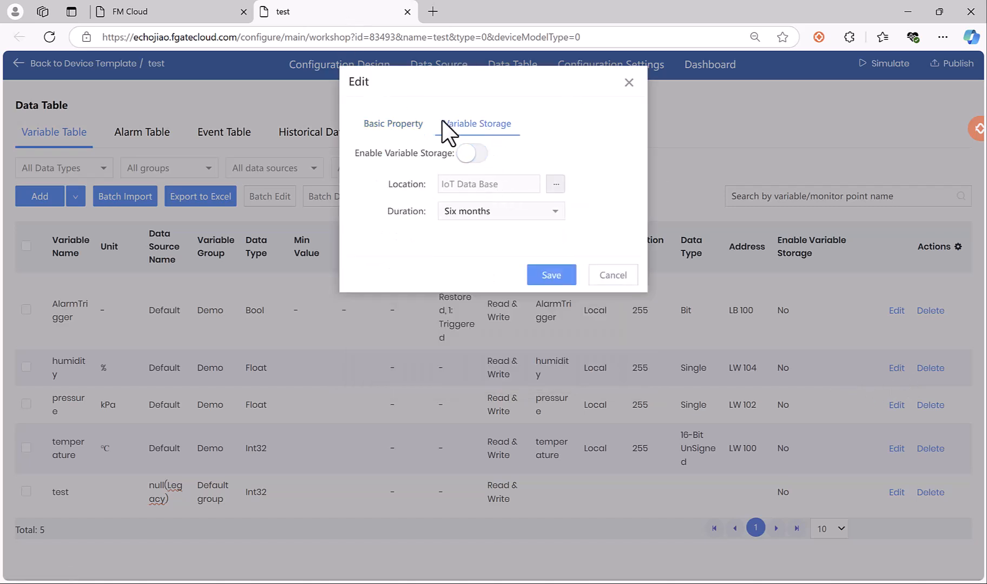
click(474, 154)
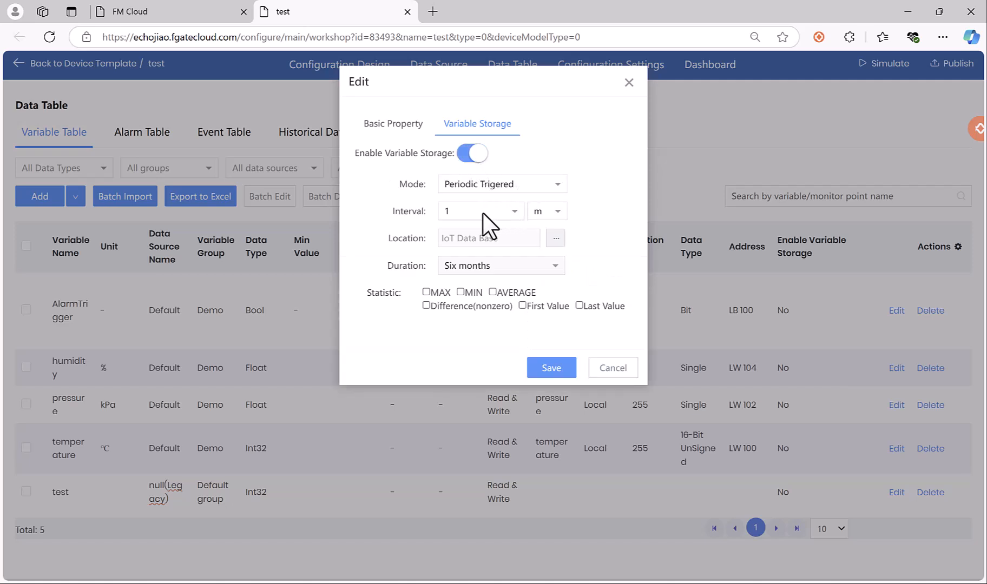
Set humidity's storage interval to 1 s with MAX, MIN and AVERAGE statistics, and save.
click(504, 214)
click(545, 213)
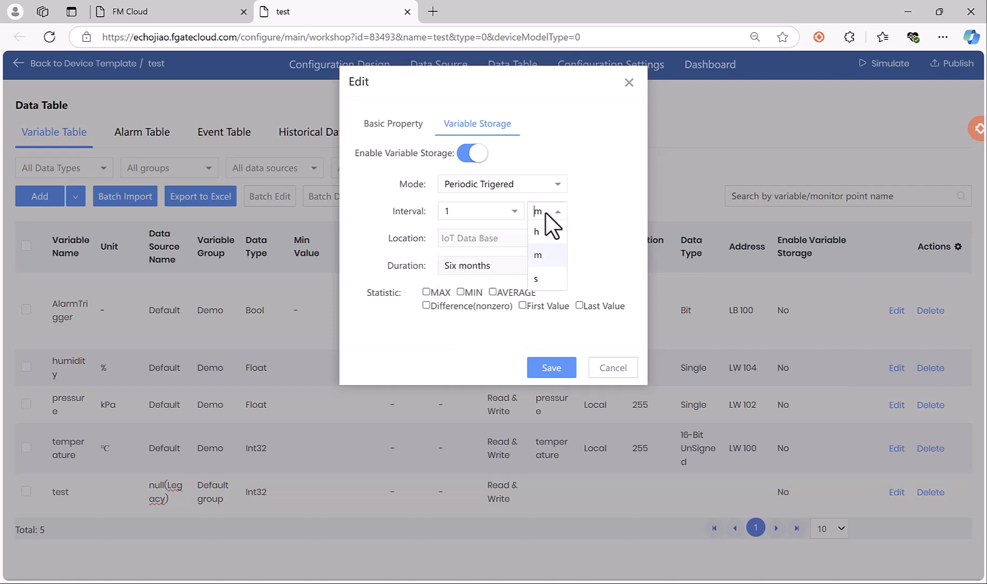
click(547, 278)
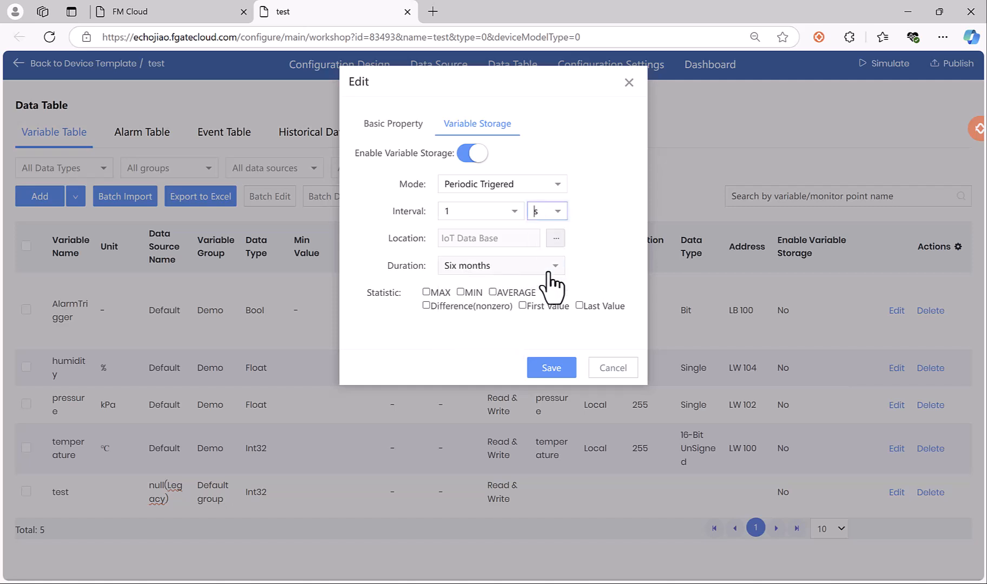
click(432, 294)
click(470, 294)
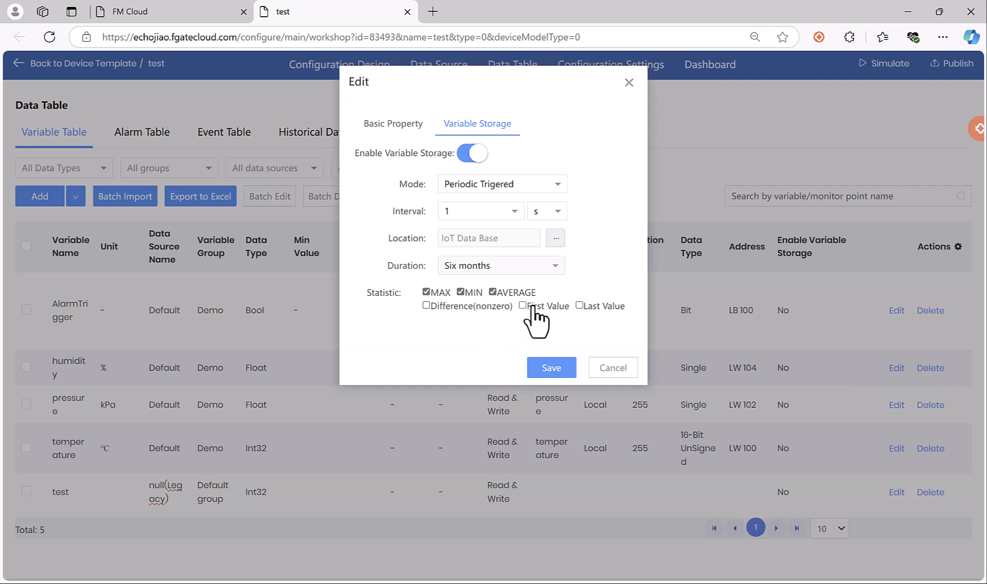
click(551, 368)
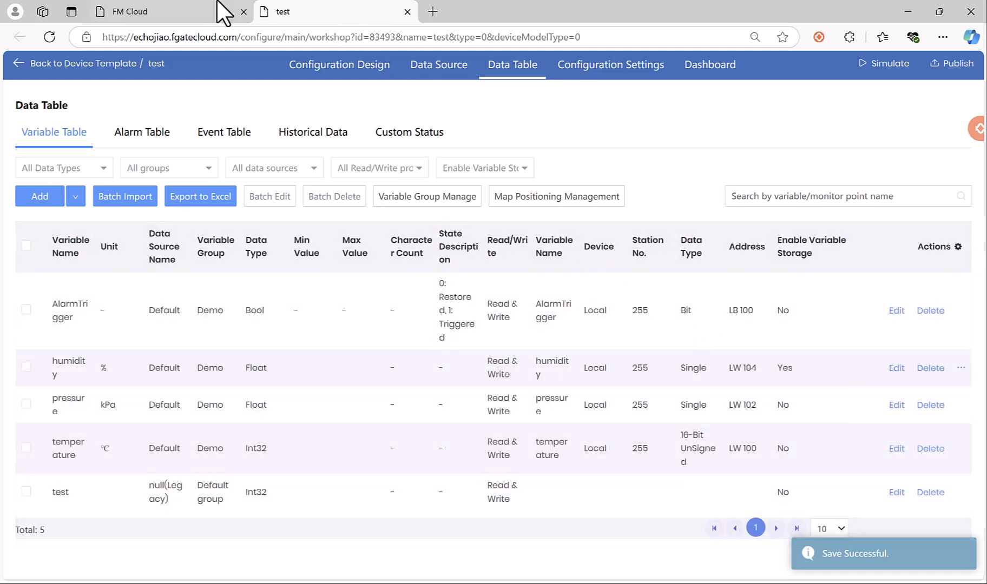
click(208, 13)
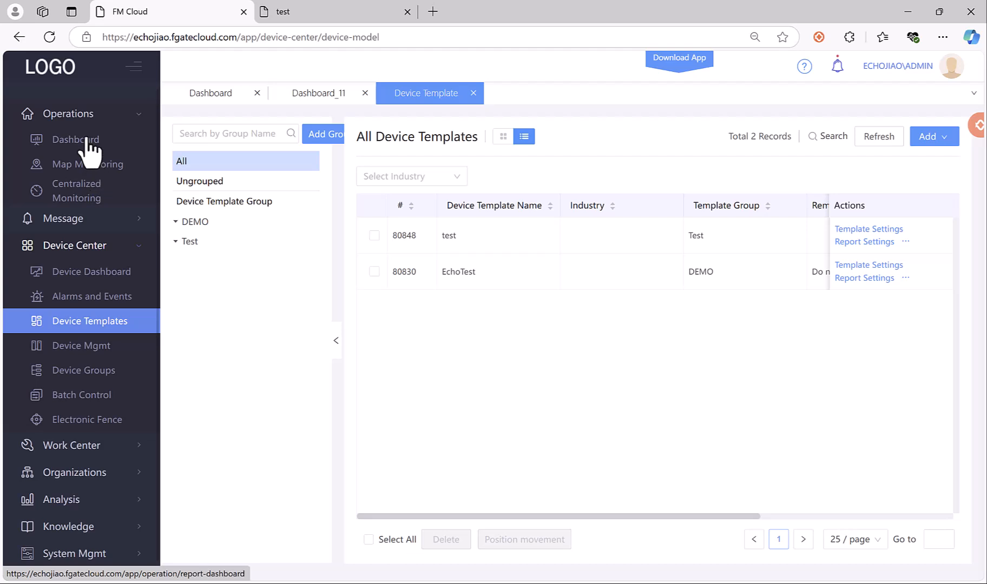
On the Dashboard page, back out of a new dashboard and edit dashboard 11 instead.
click(60, 142)
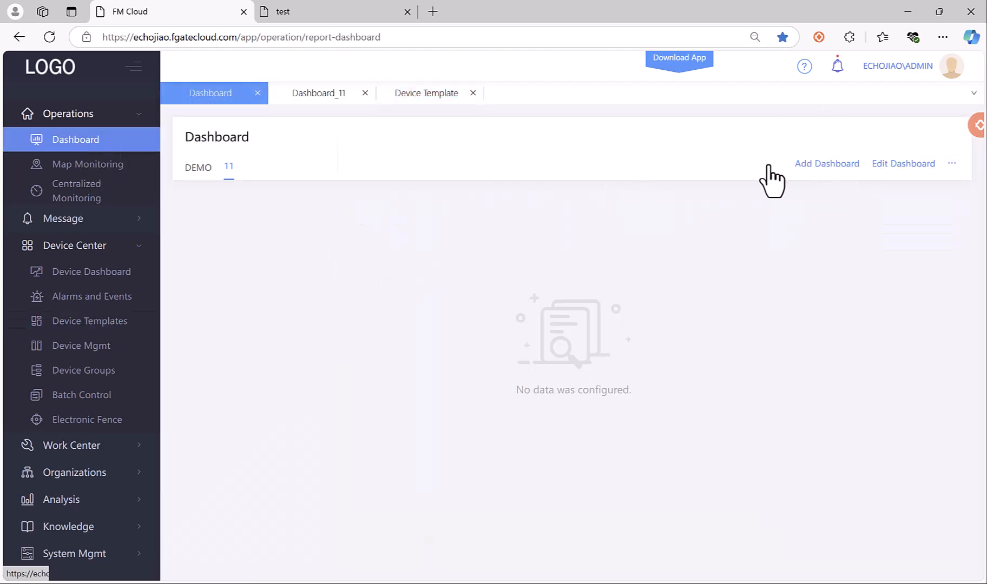
click(840, 165)
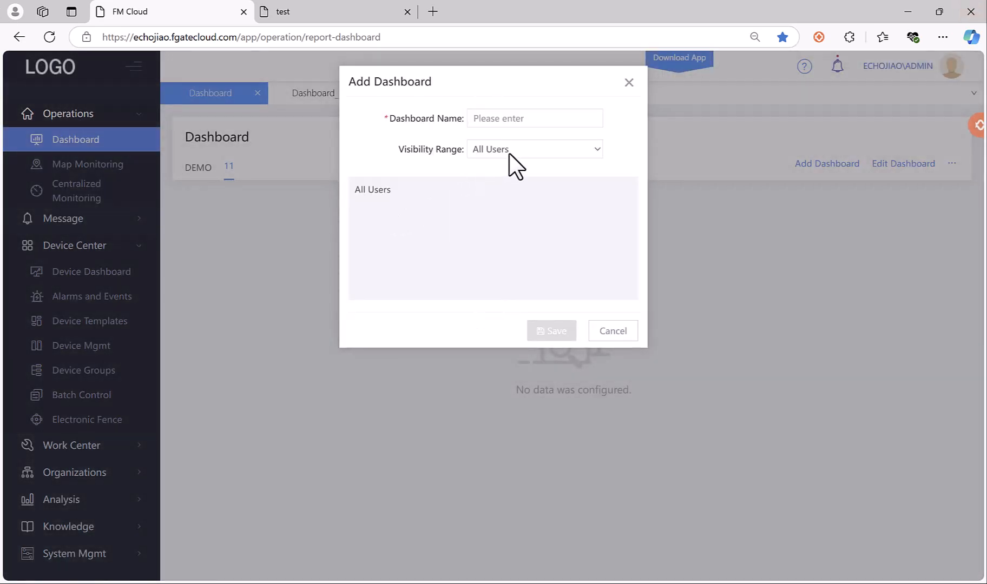
click(628, 82)
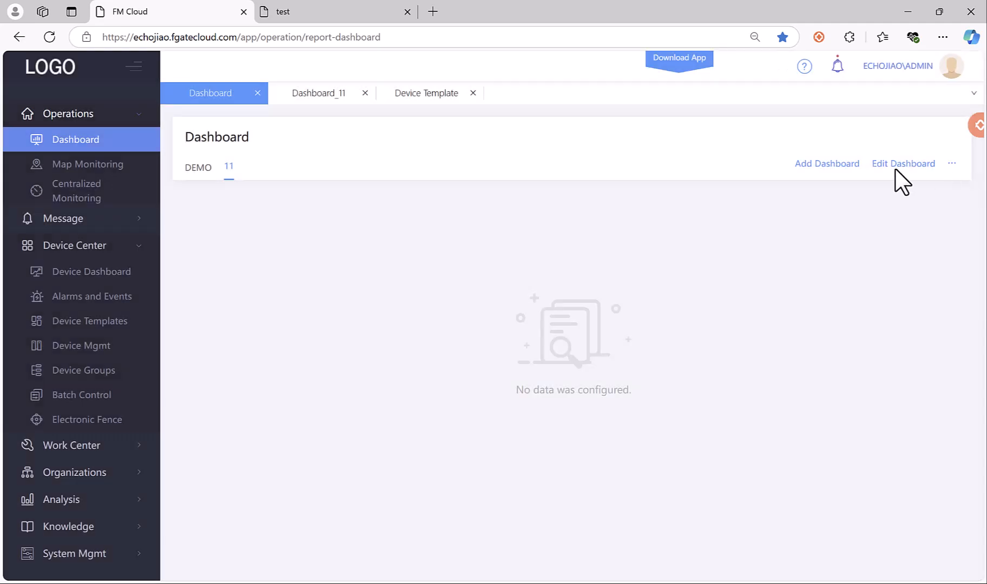
click(894, 165)
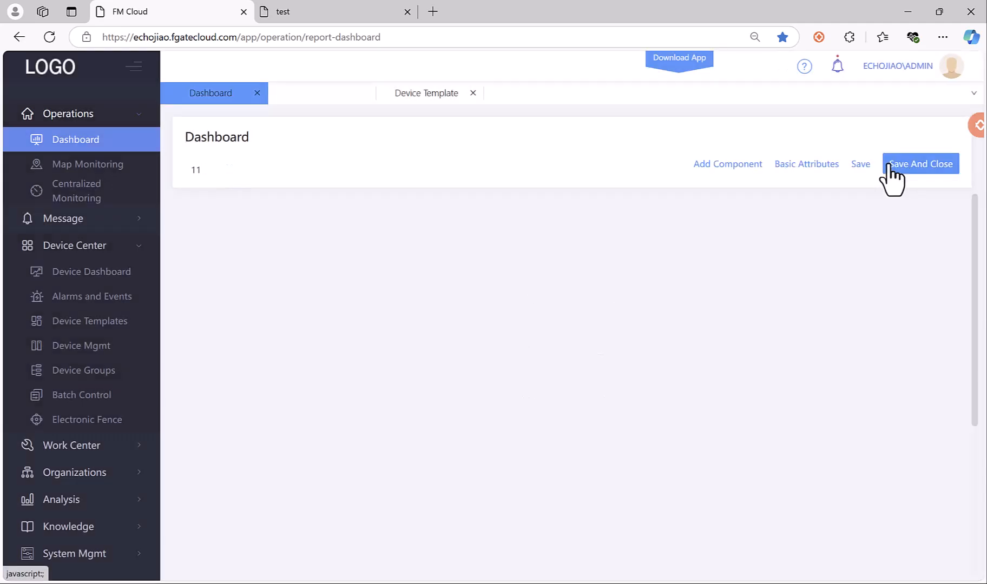
Try a Regular Reports row for device 0058, which lists no variables, then cancel it.
click(737, 164)
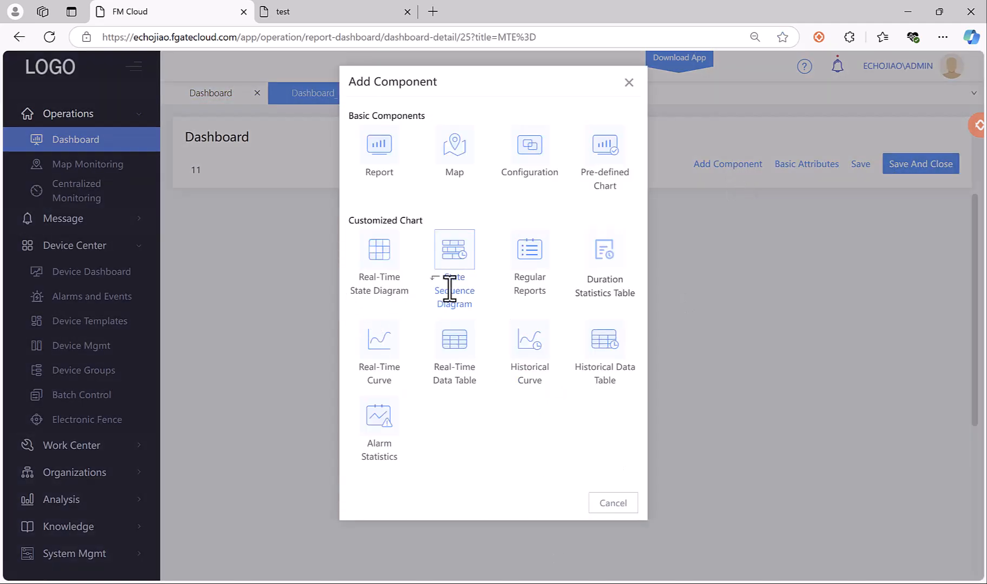
click(530, 250)
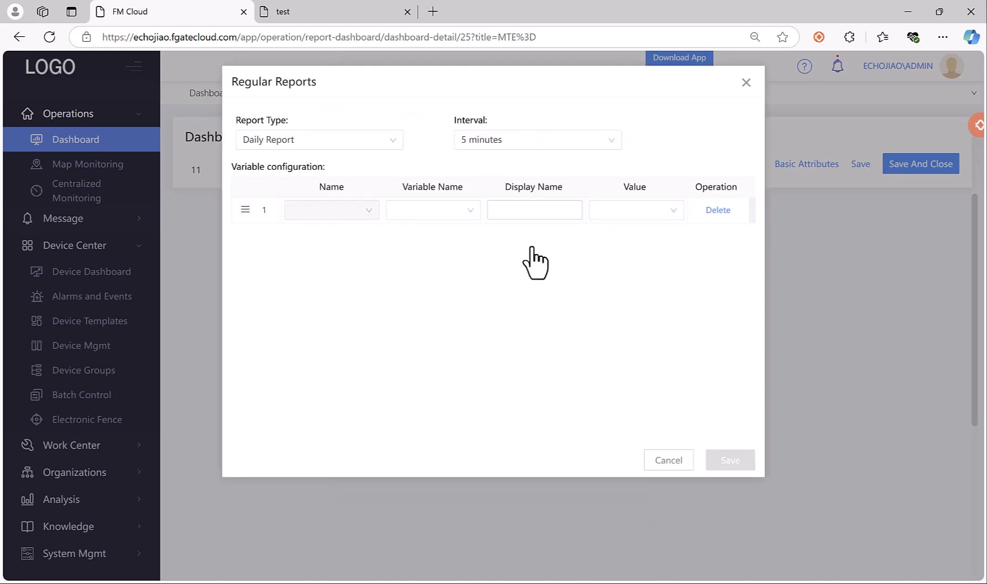
click(357, 210)
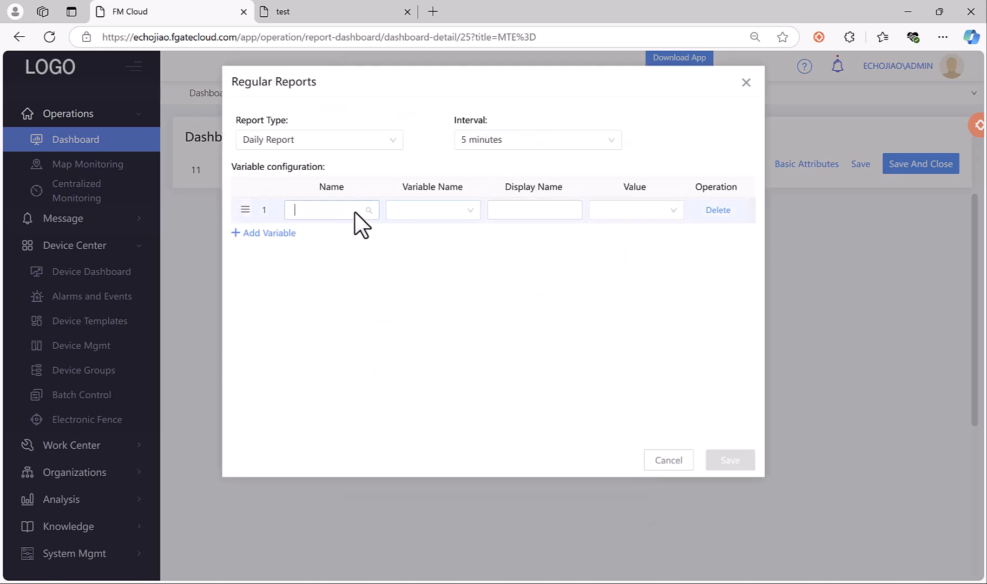
click(311, 254)
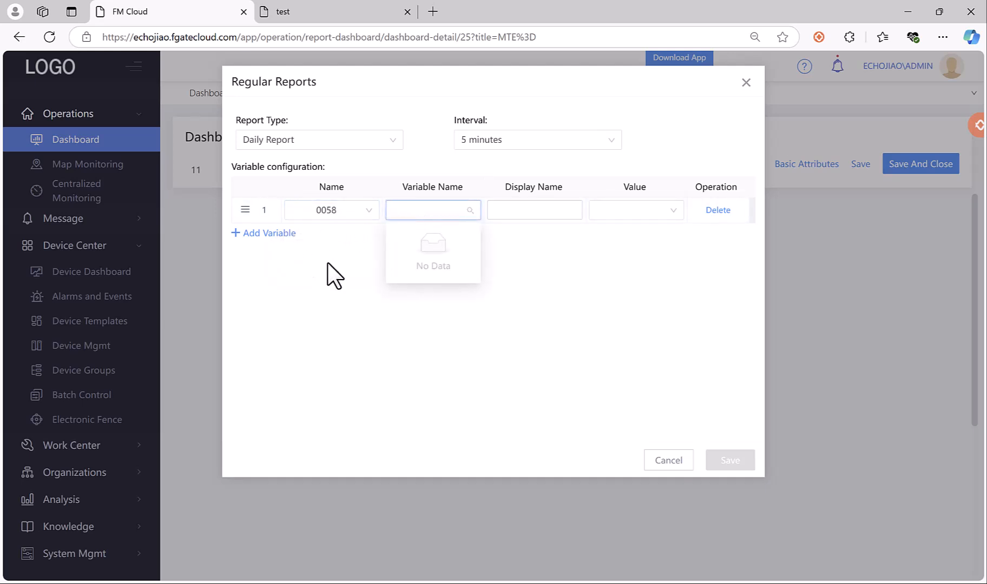
click(438, 202)
click(441, 208)
click(514, 217)
click(452, 212)
click(452, 213)
click(669, 460)
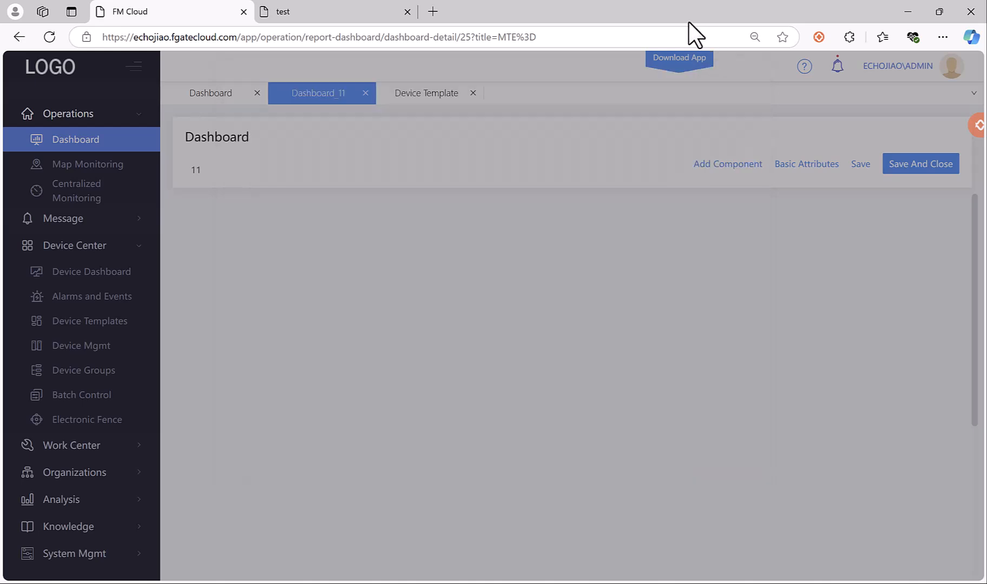
Reload FM Cloud, then publish the test template to all its devices and acknowledge success.
click(55, 40)
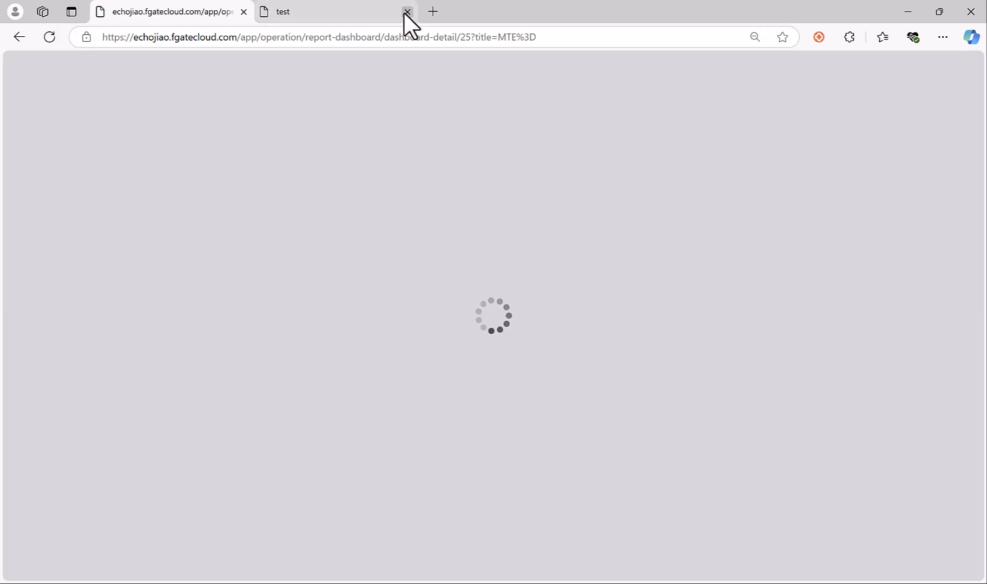
click(370, 18)
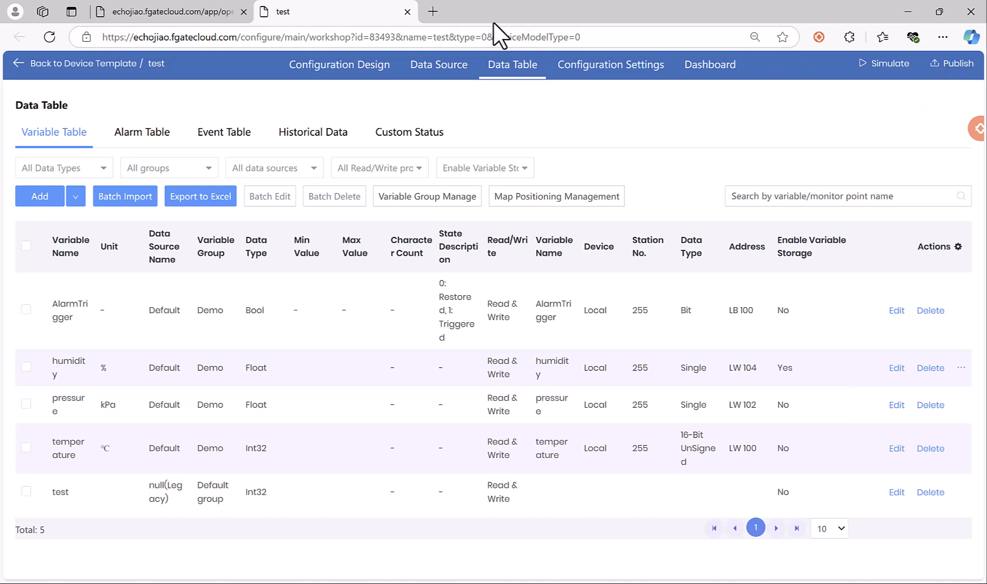
click(956, 76)
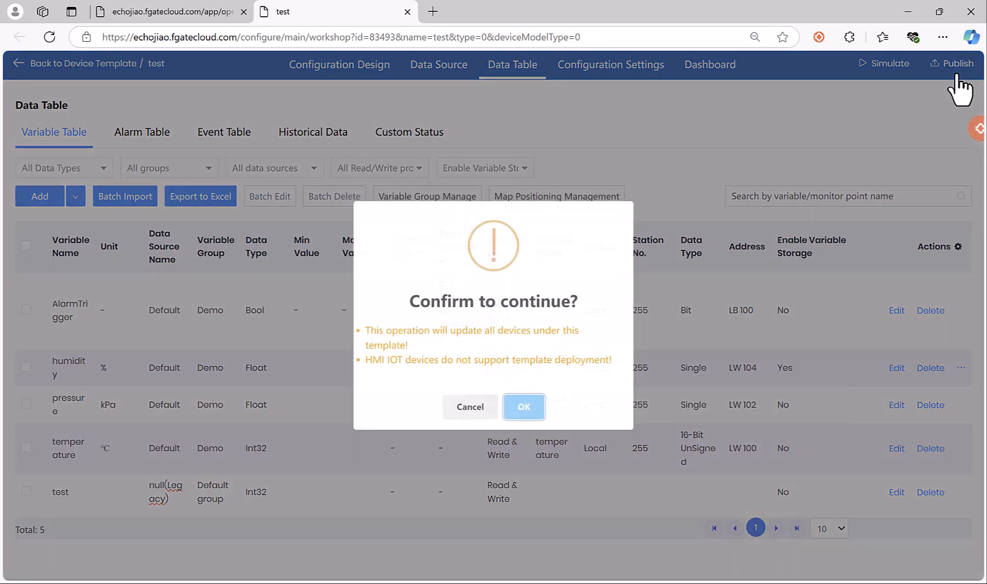
click(524, 411)
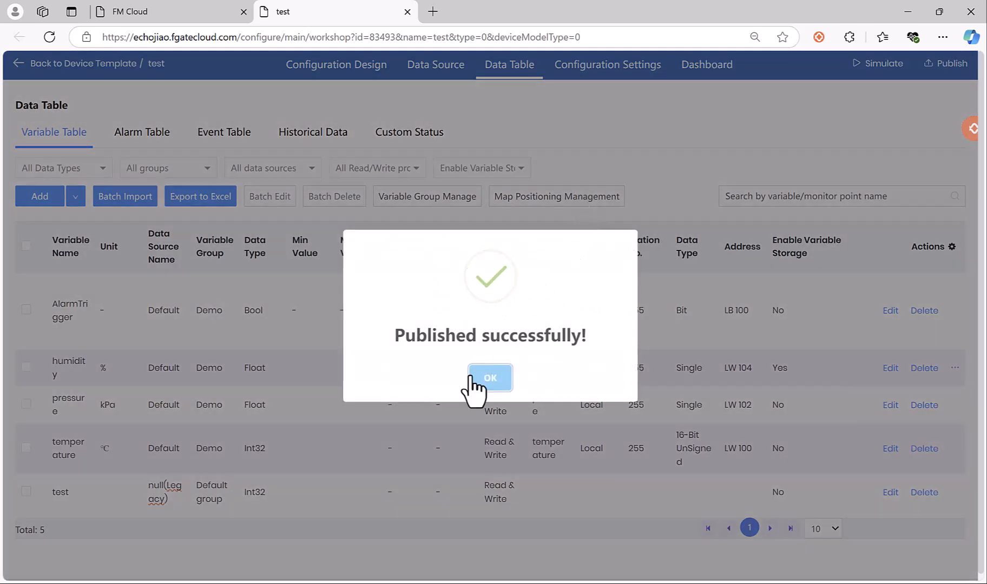
click(490, 381)
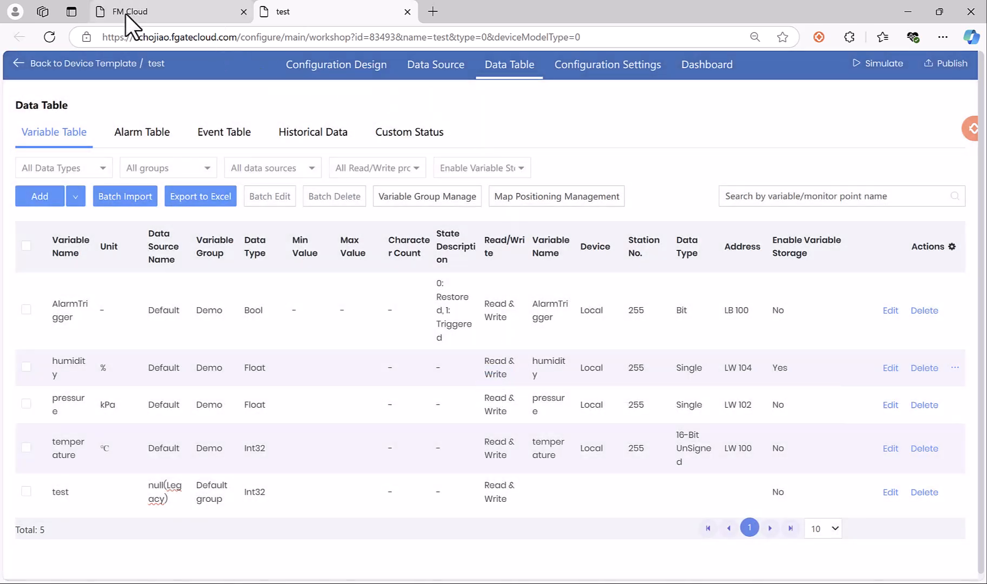
click(238, 8)
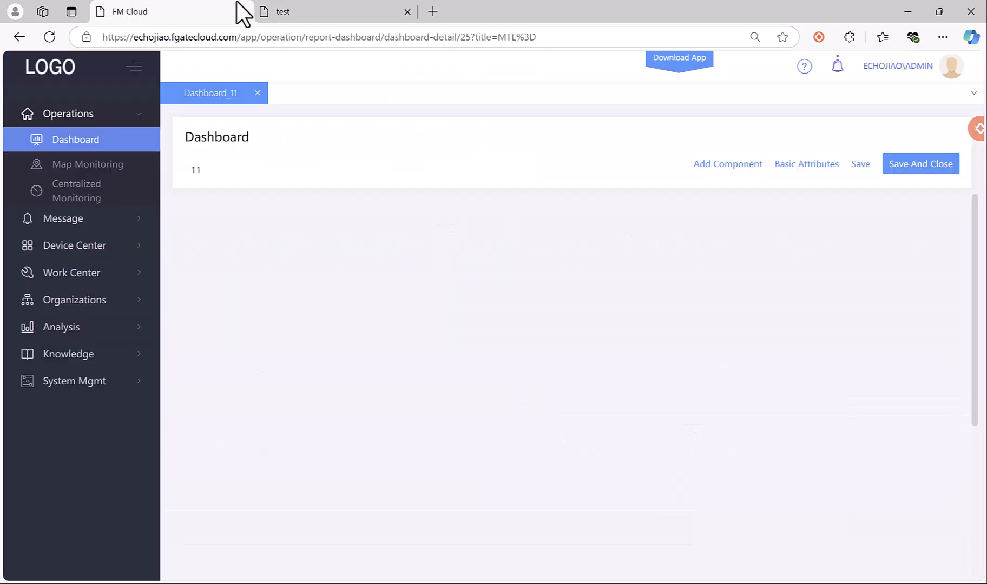
Add a Regular Reports card for device 0058's humidity with MAX as the value statistic.
click(729, 165)
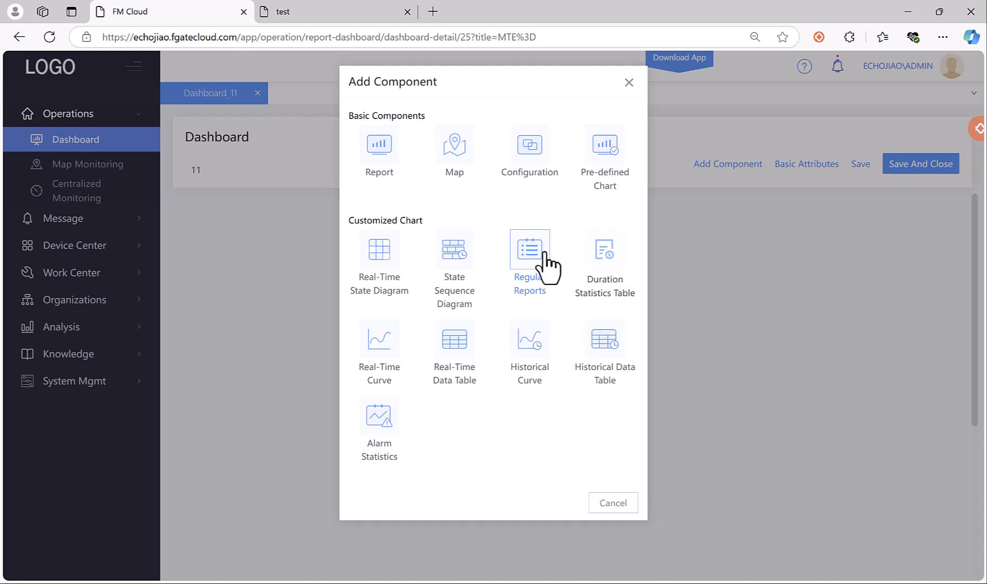
click(544, 259)
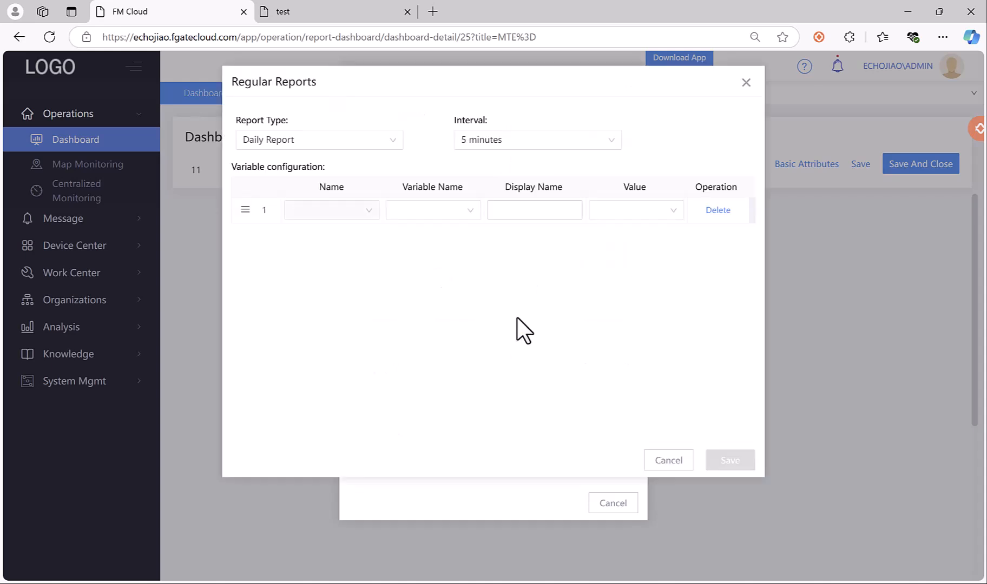
click(336, 211)
click(327, 254)
click(436, 213)
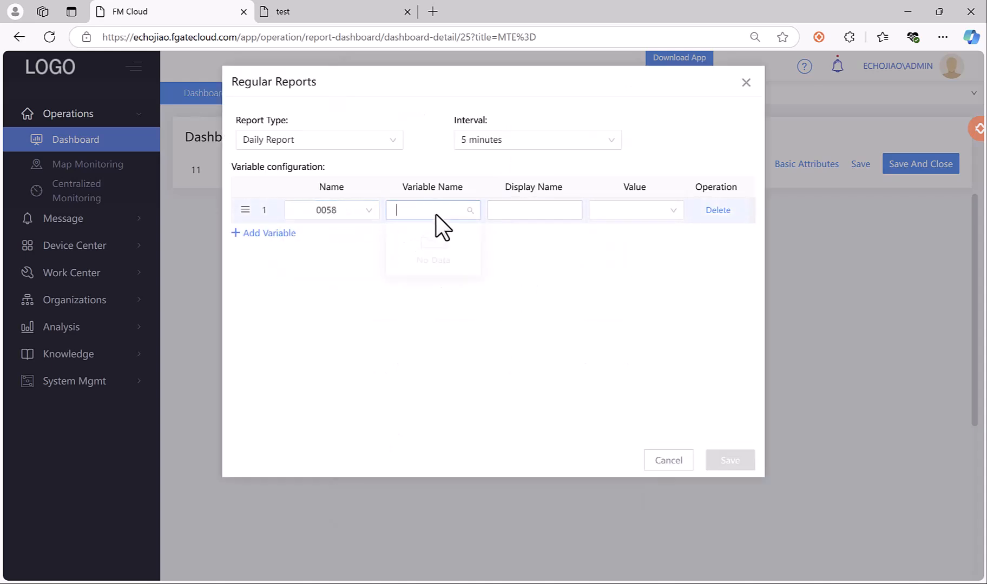
click(414, 236)
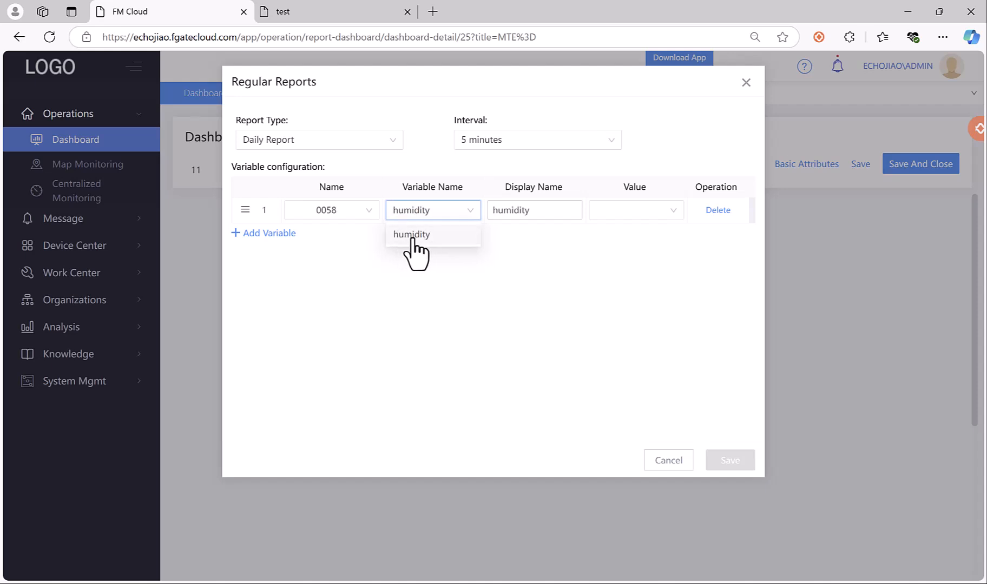
click(622, 210)
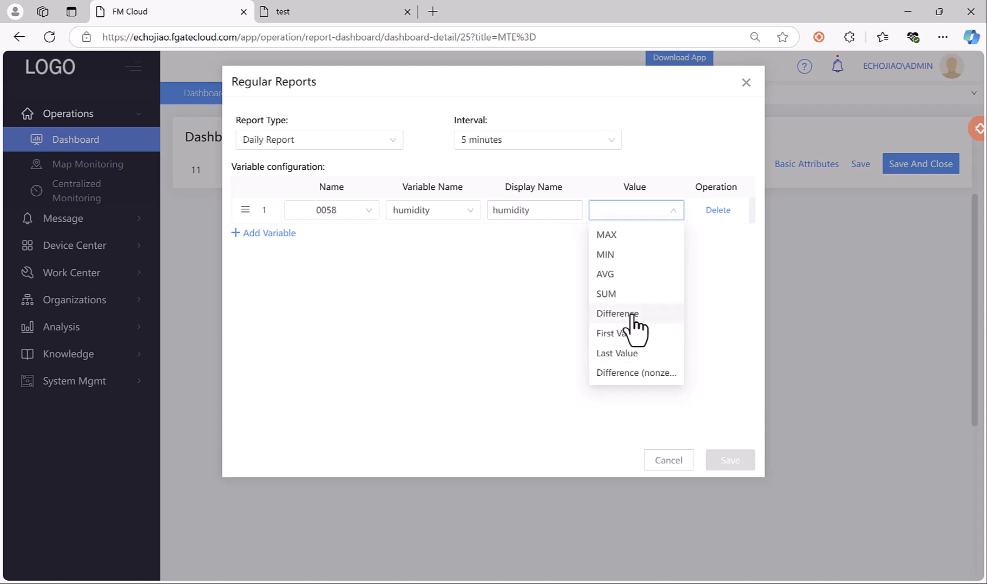
click(629, 236)
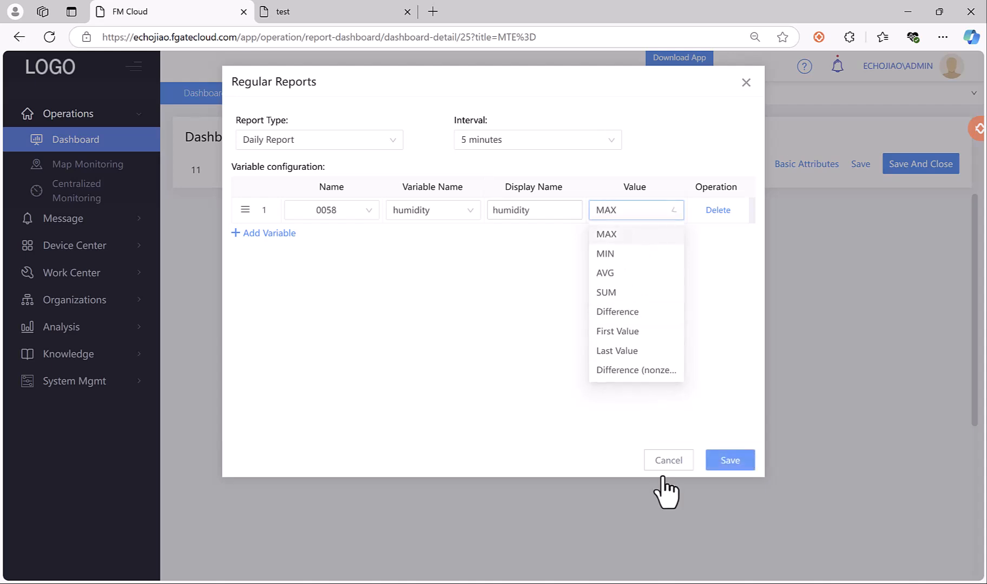
click(730, 460)
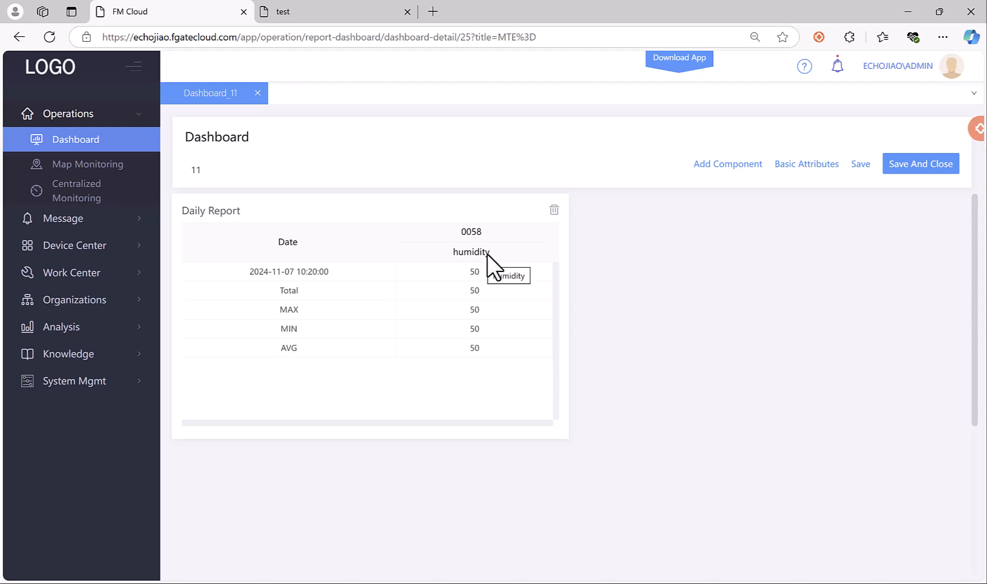
Add an Alarm Statistics component with only device 080001 under DEMO selected.
click(729, 163)
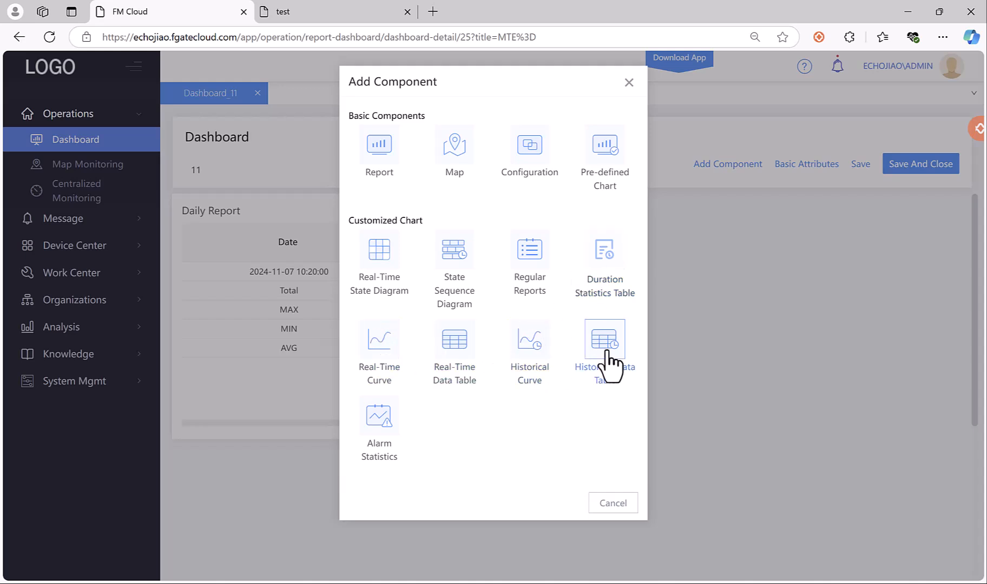
click(379, 430)
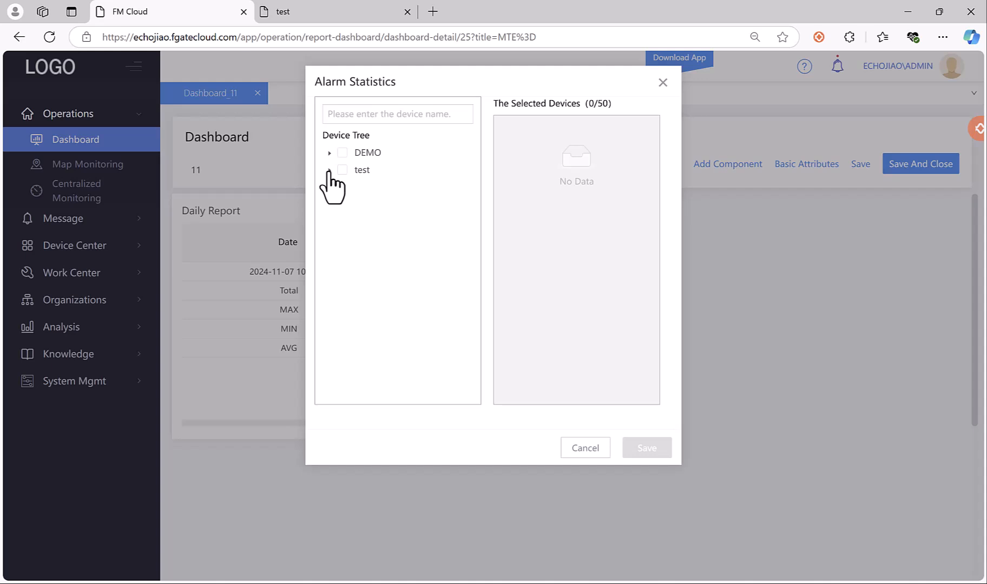
click(328, 171)
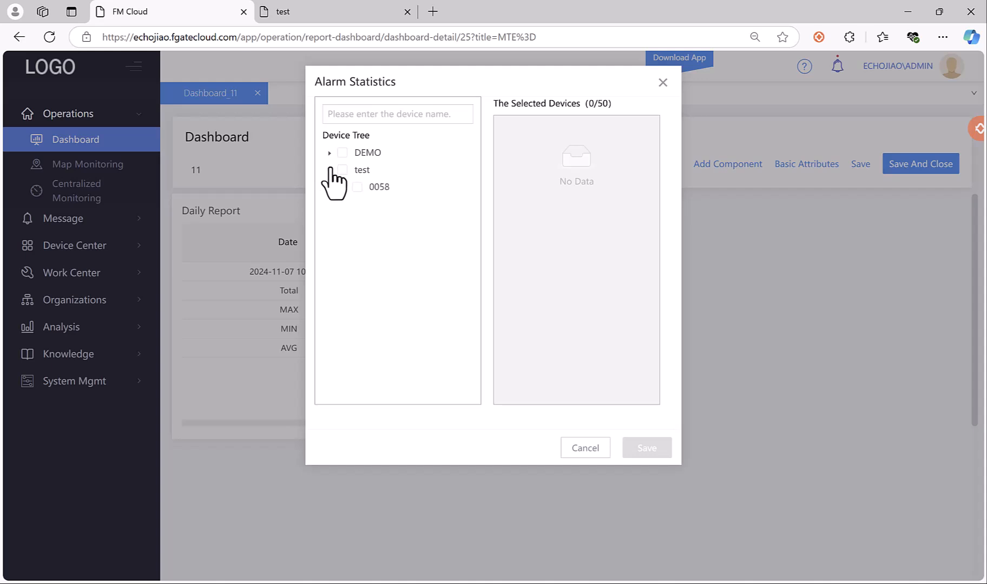
click(357, 187)
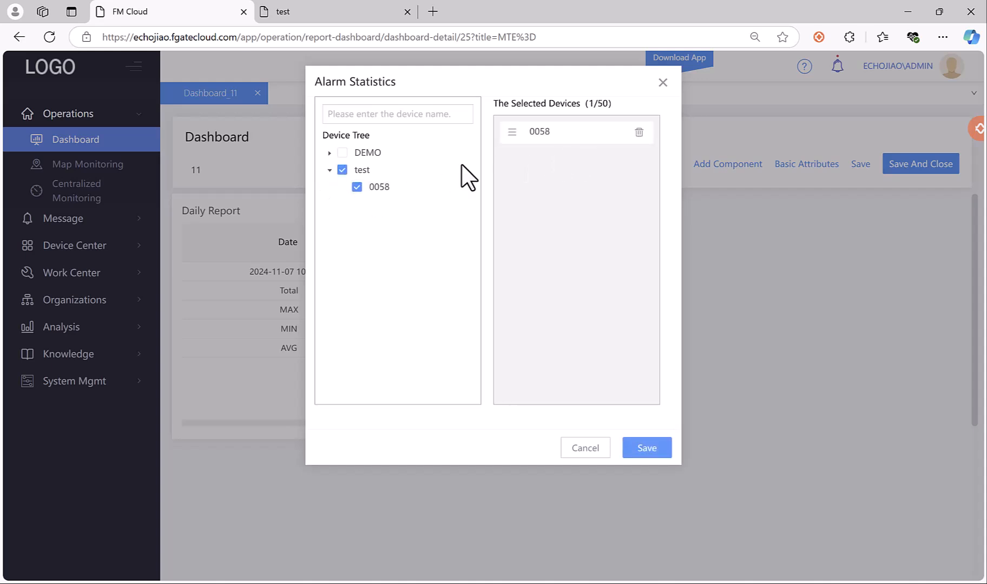
click(342, 170)
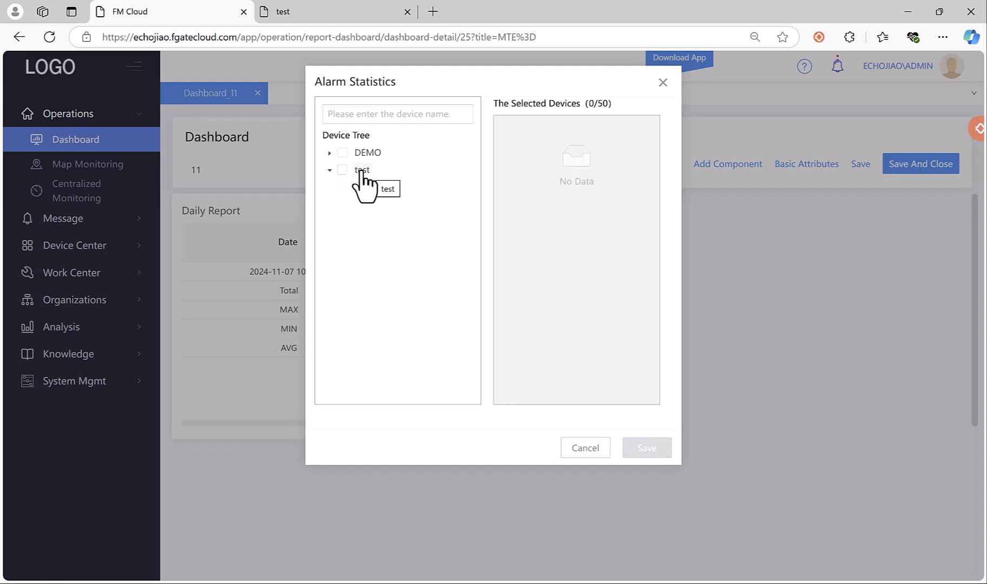
click(330, 153)
click(356, 170)
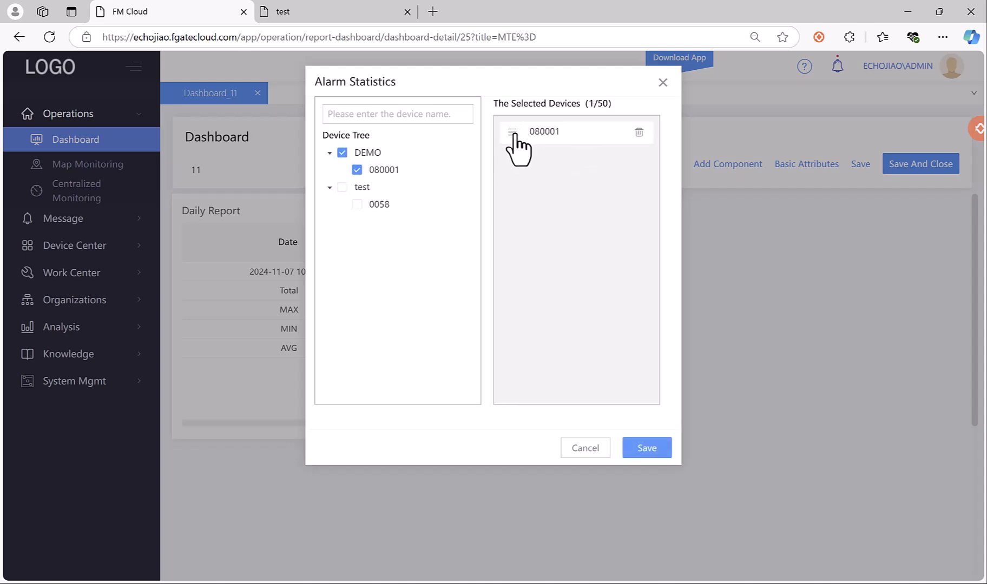
click(647, 448)
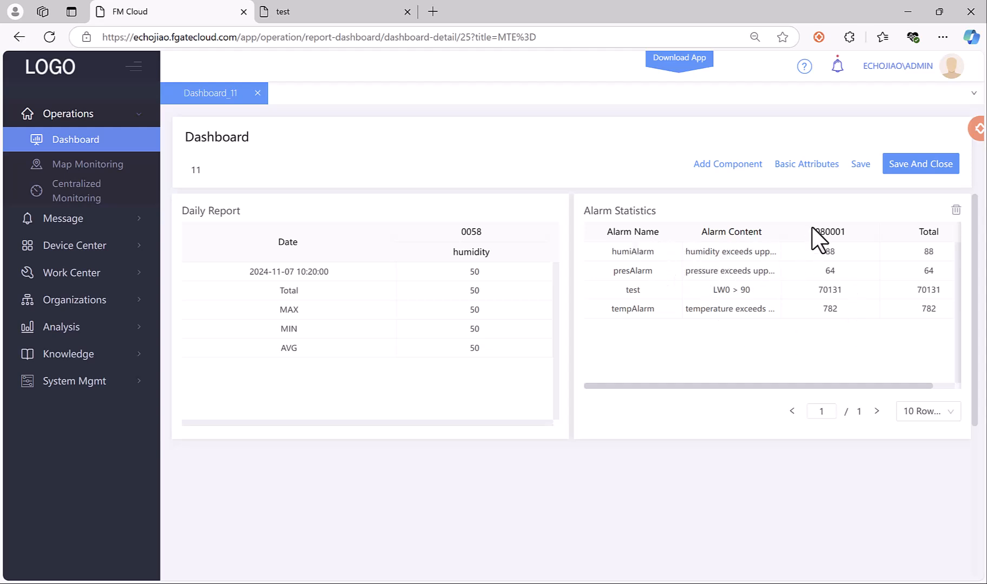
Dismiss the Edit Dashboard settings unchanged, then save and close dashboard 11.
click(806, 162)
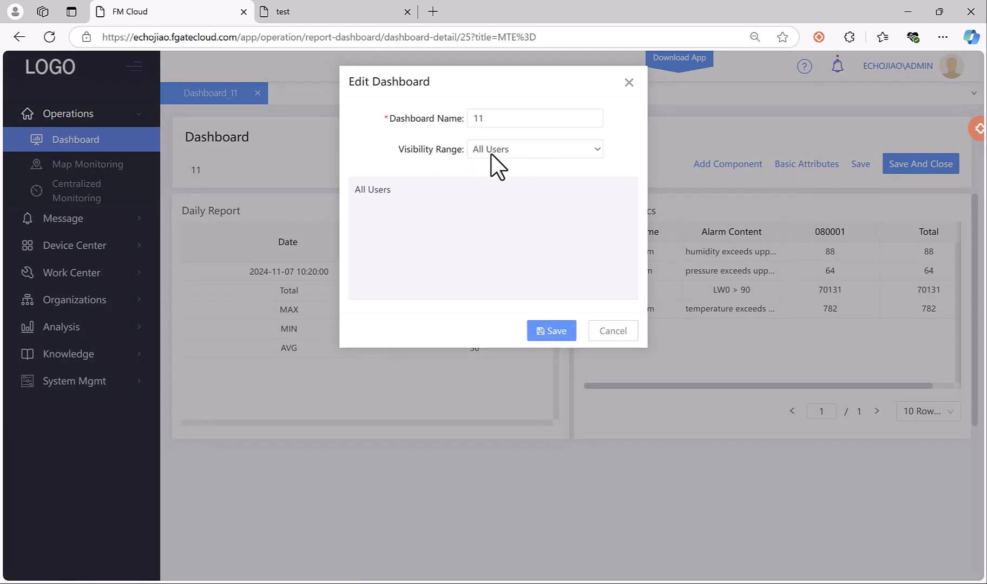
click(621, 334)
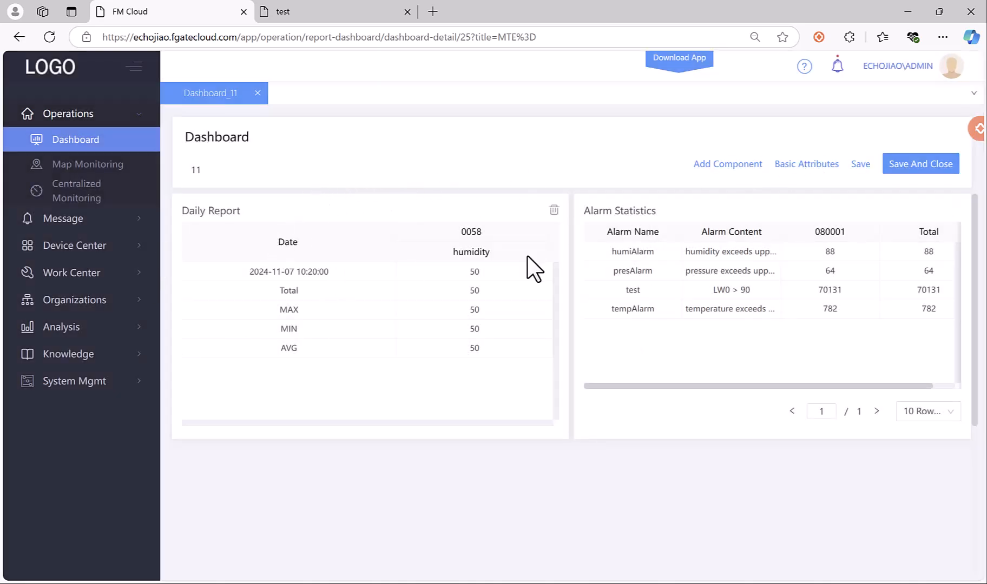
click(896, 168)
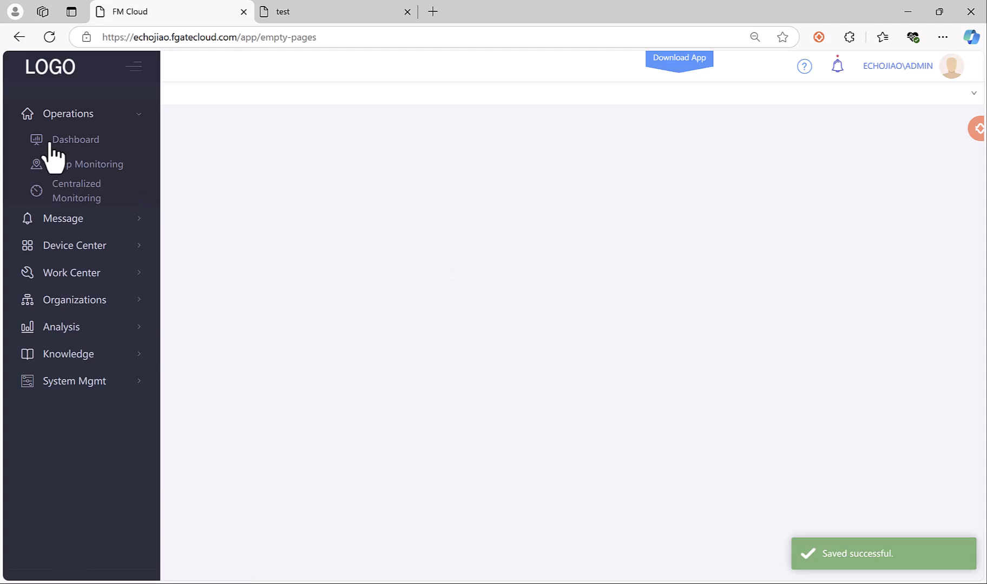
Go through Map Monitoring and Centralized Monitoring to Device Center's Device Templates list.
click(71, 164)
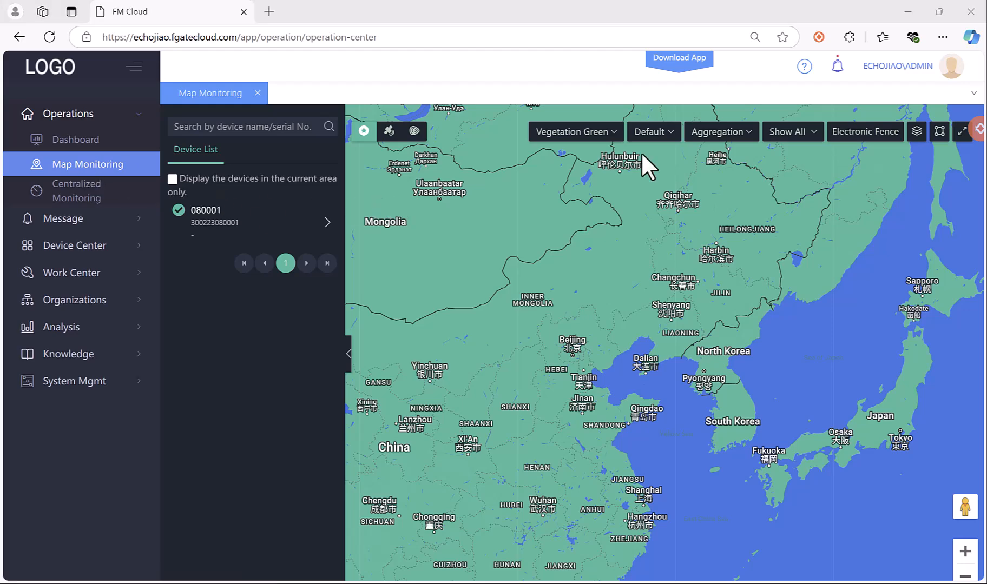
click(81, 194)
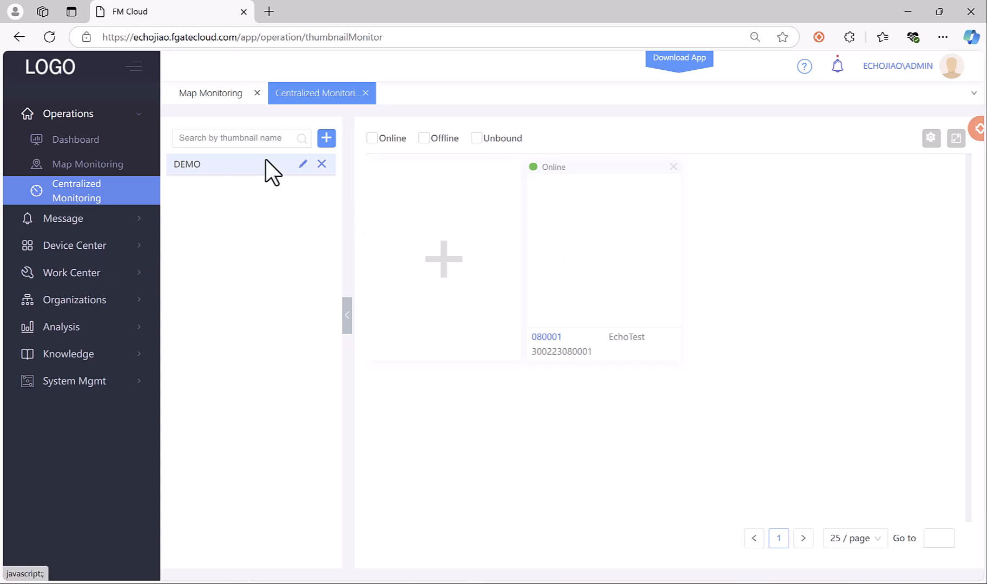
click(118, 246)
click(97, 322)
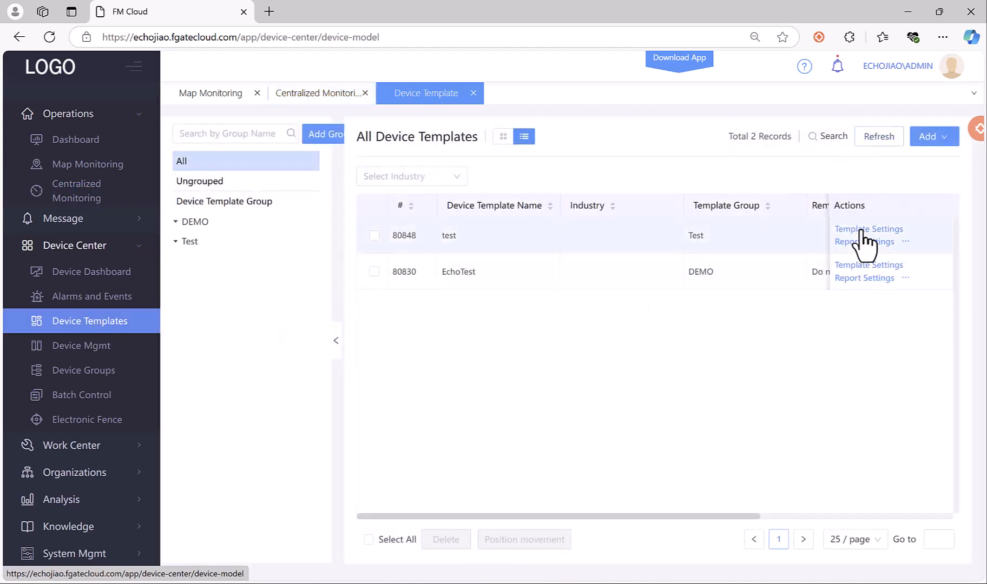
Open the test template's configuration design and select its Thumbnail pop-up page.
click(870, 230)
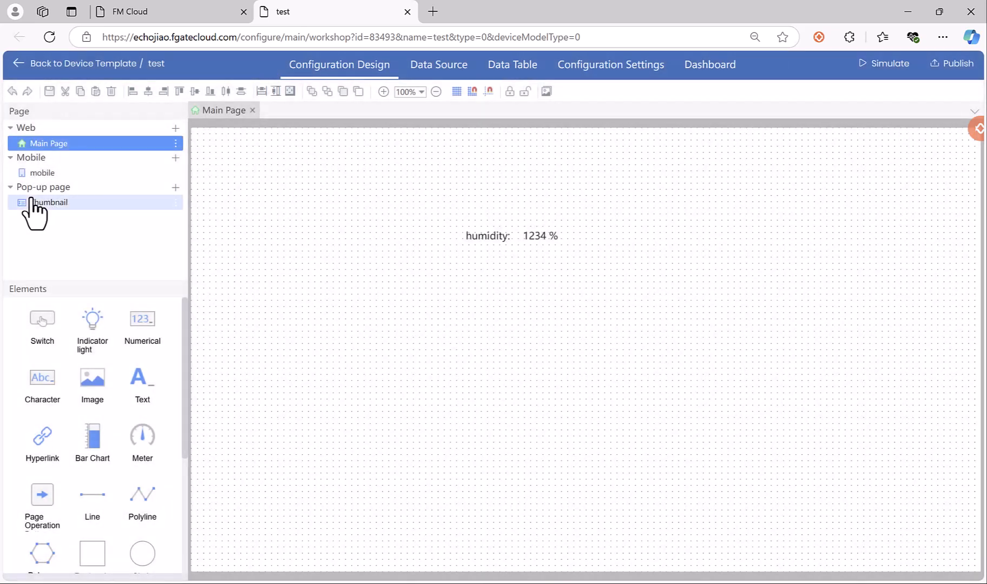
click(47, 206)
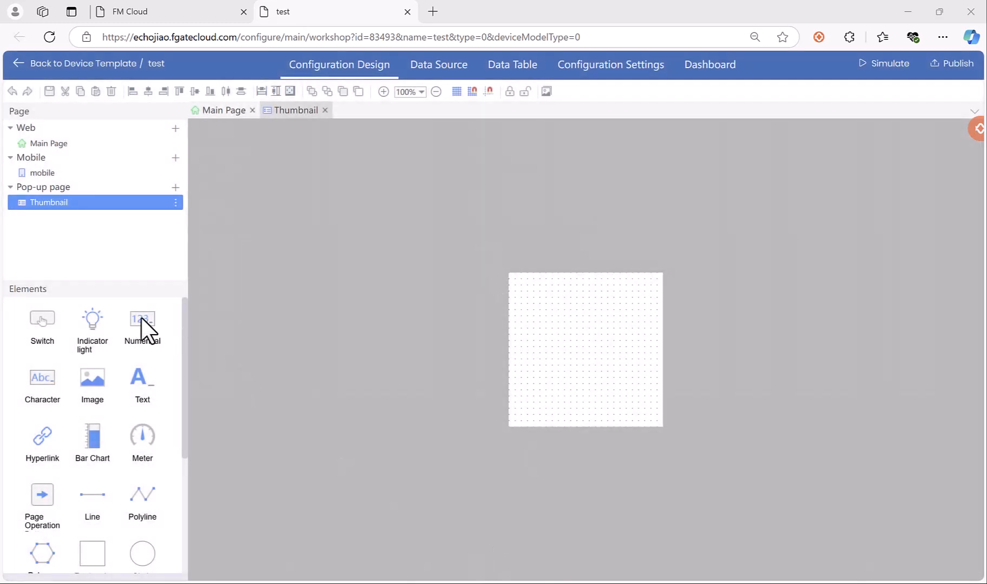
Place a read-write Numerical element on the Thumbnail canvas bound to humidity(Demo).
click(141, 323)
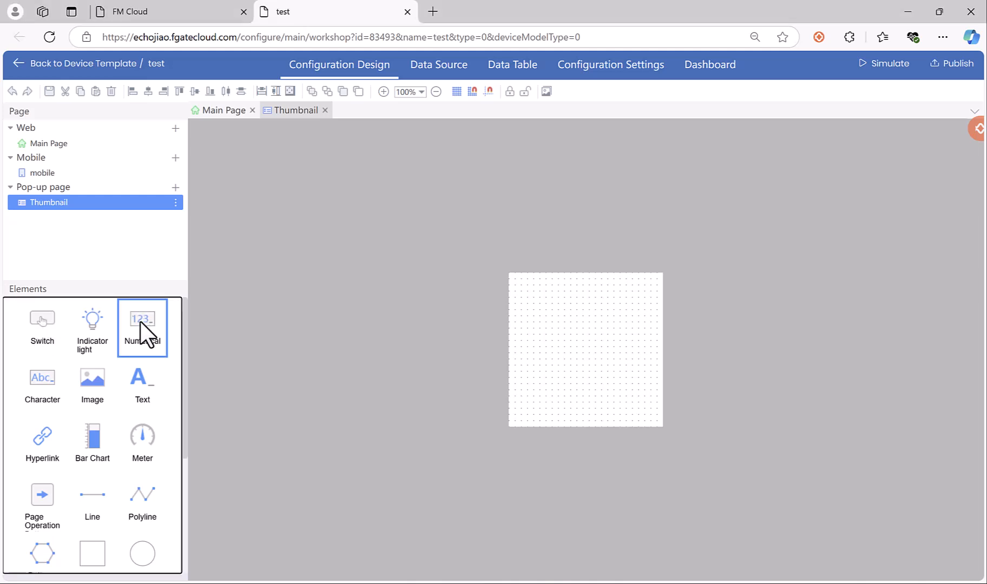
drag(140, 322, 518, 304)
double_click(569, 314)
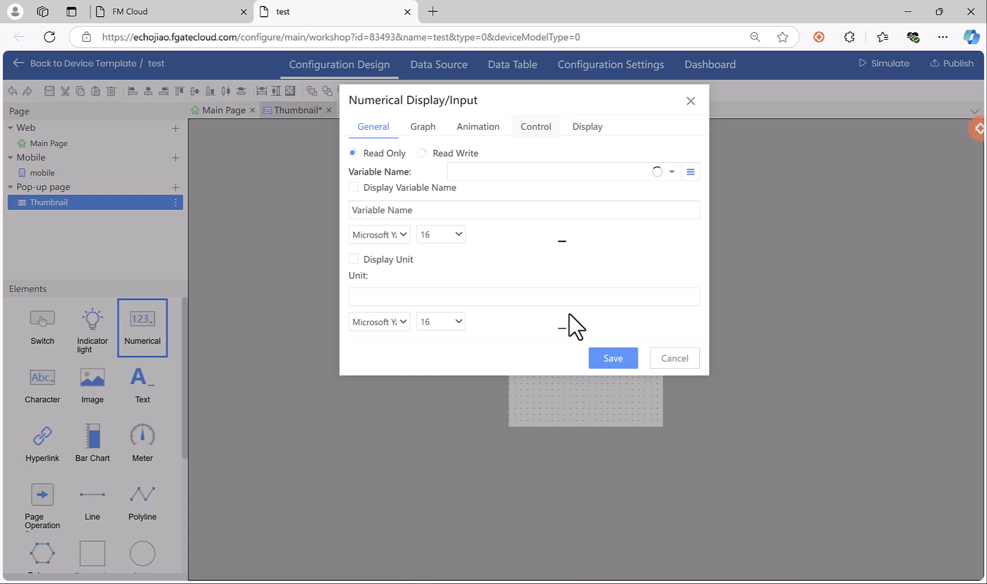
click(442, 154)
click(469, 169)
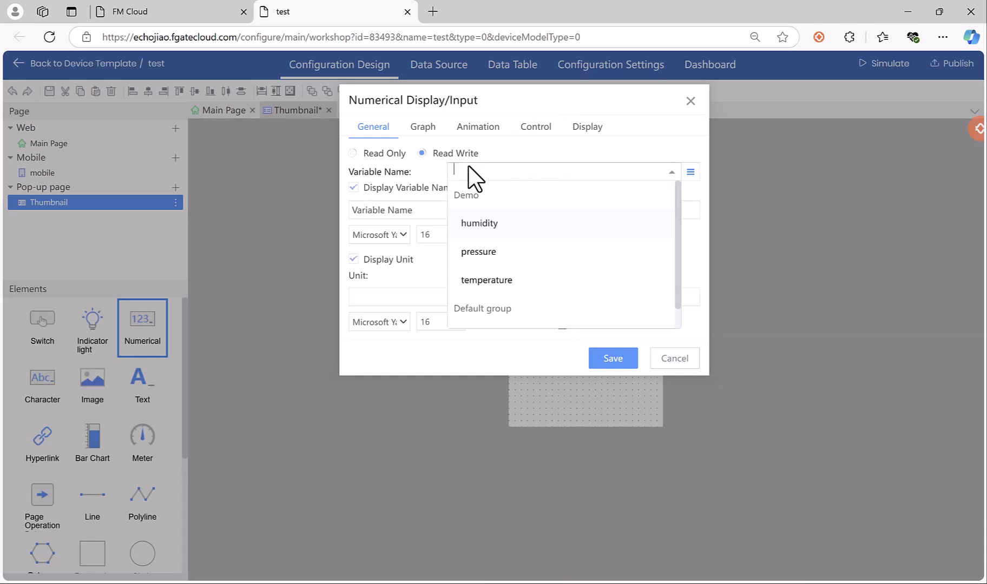
click(474, 226)
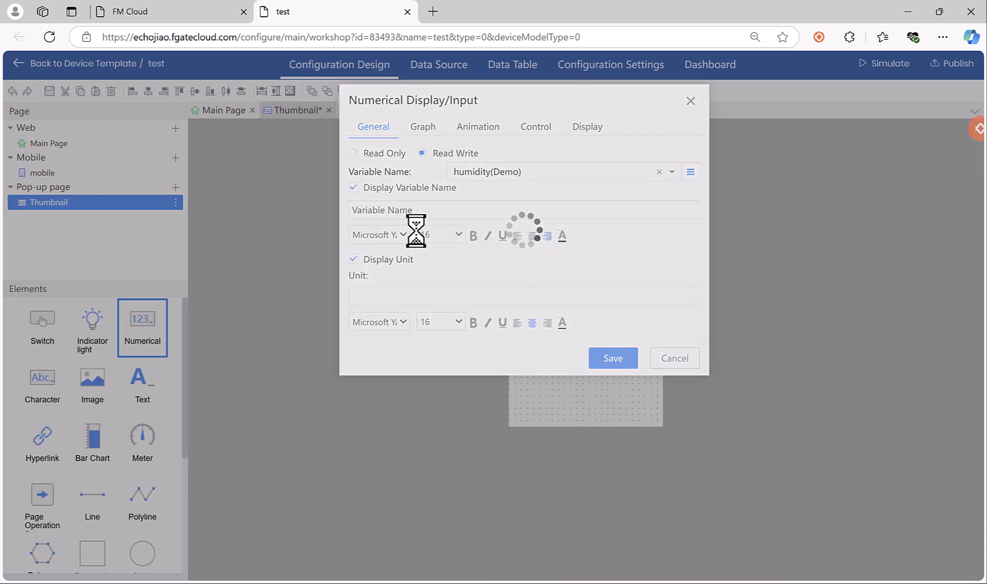
click(552, 172)
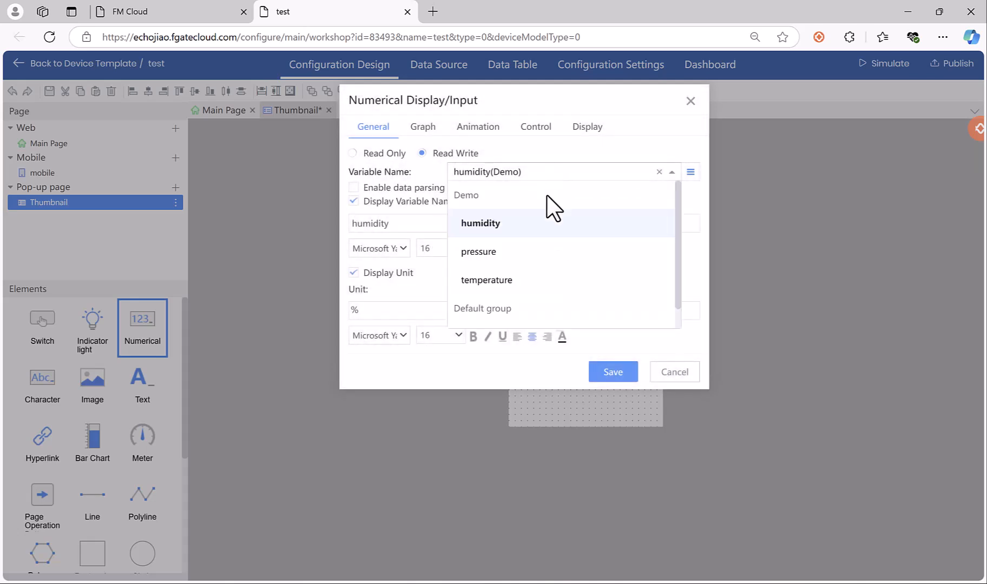
scroll(535, 264, down, 1)
click(519, 313)
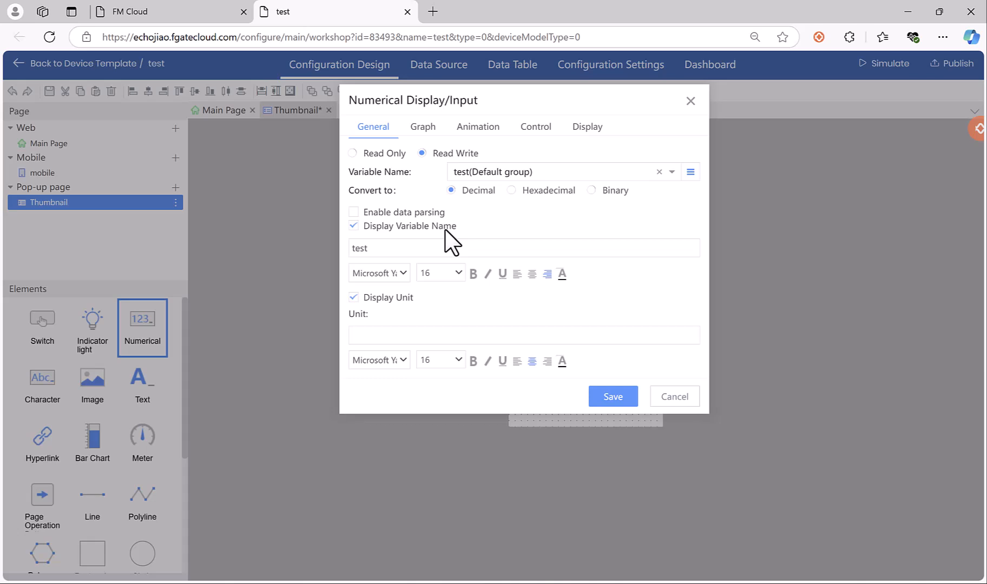
click(528, 174)
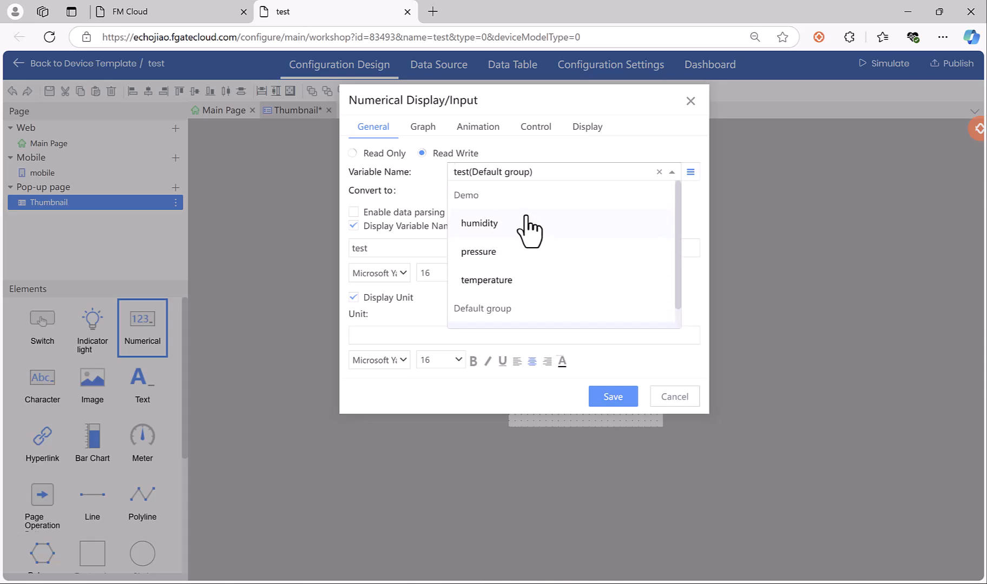
click(525, 223)
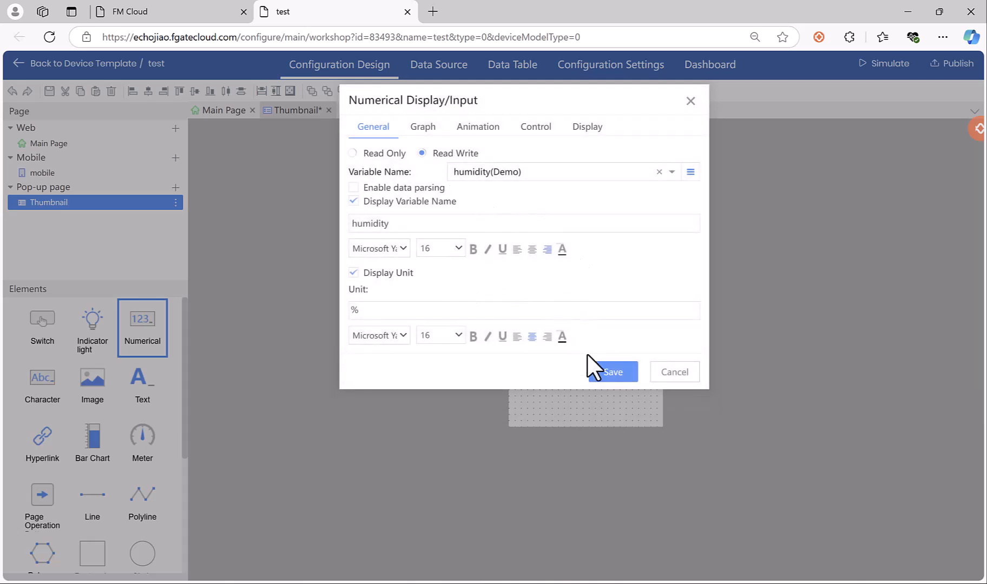
click(617, 376)
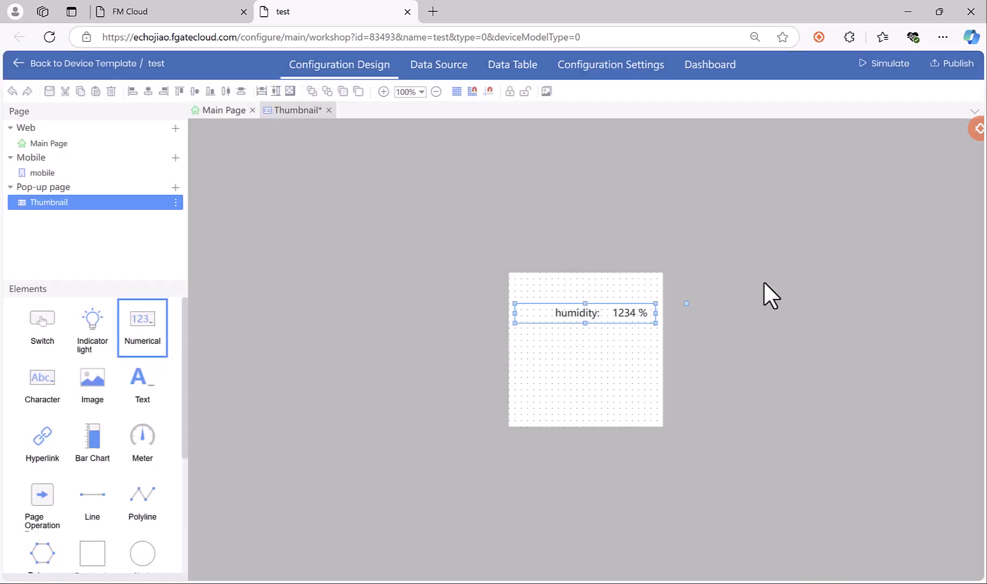
Publish the test template's configuration and confirm.
click(778, 249)
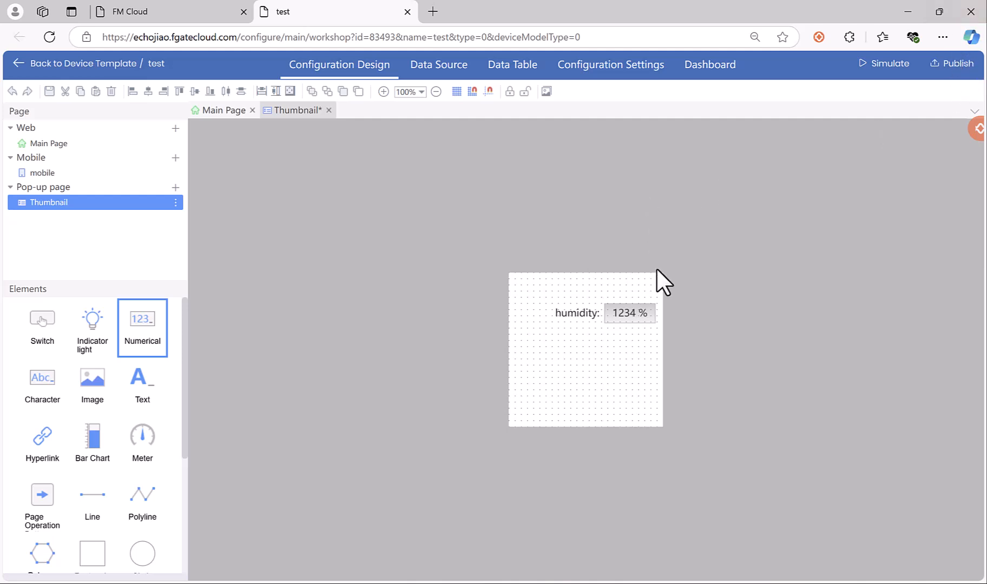
click(945, 64)
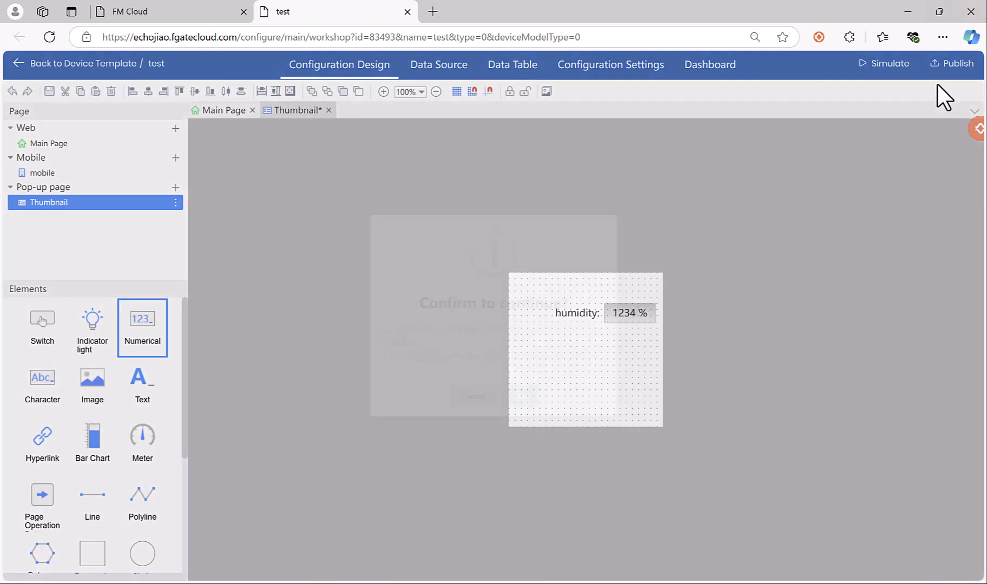
click(525, 412)
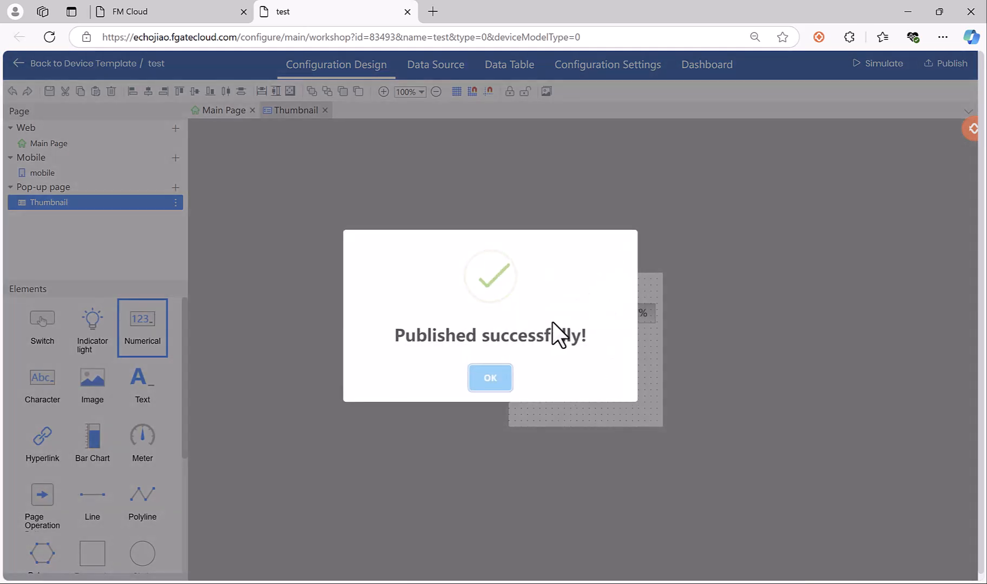
Dismiss the 'Published successfully!' message and return to the Device Templates tab.
click(489, 380)
click(182, 6)
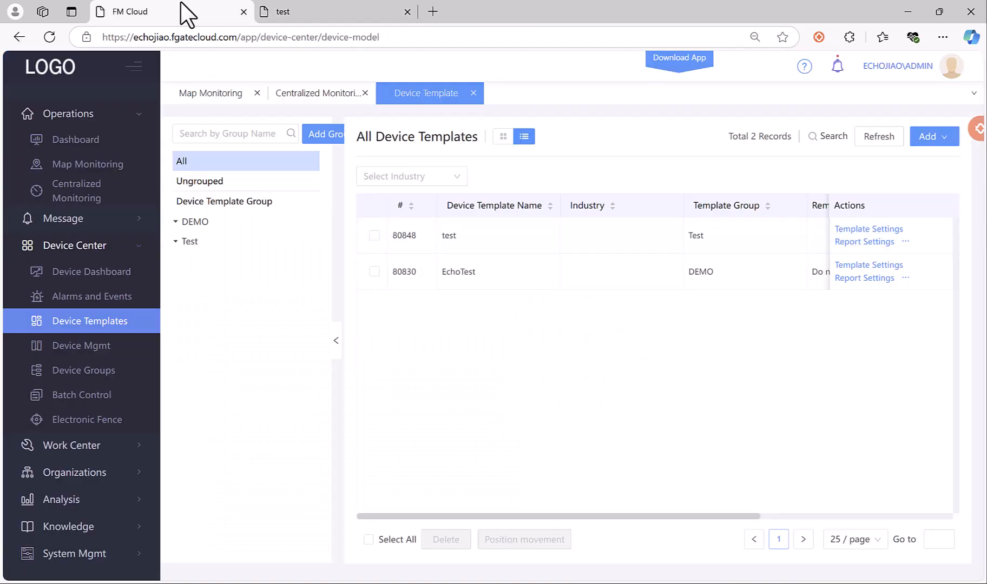
In Centralized Monitoring, filter by the test template and add device 0058 to DEMO.
click(93, 200)
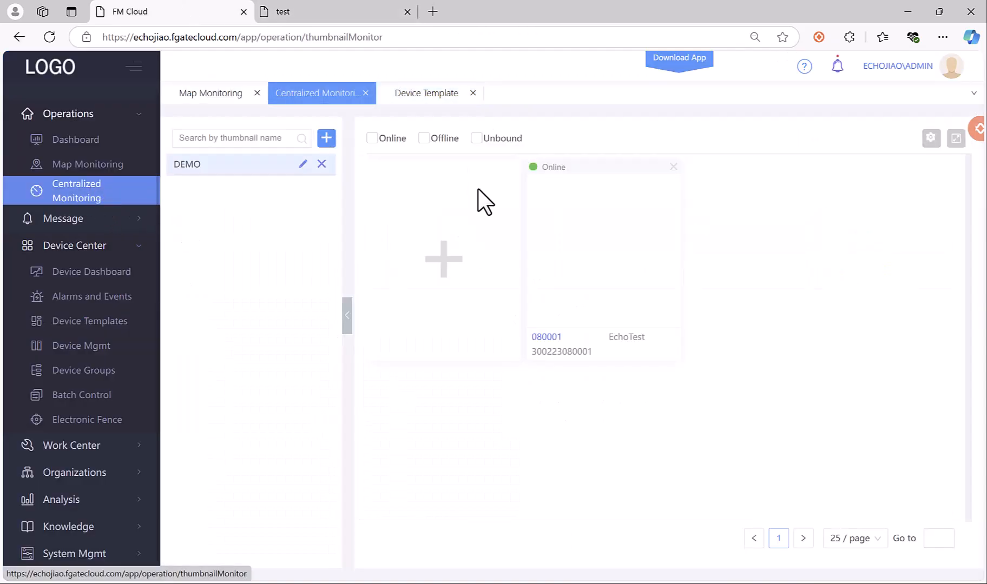
click(434, 289)
click(609, 123)
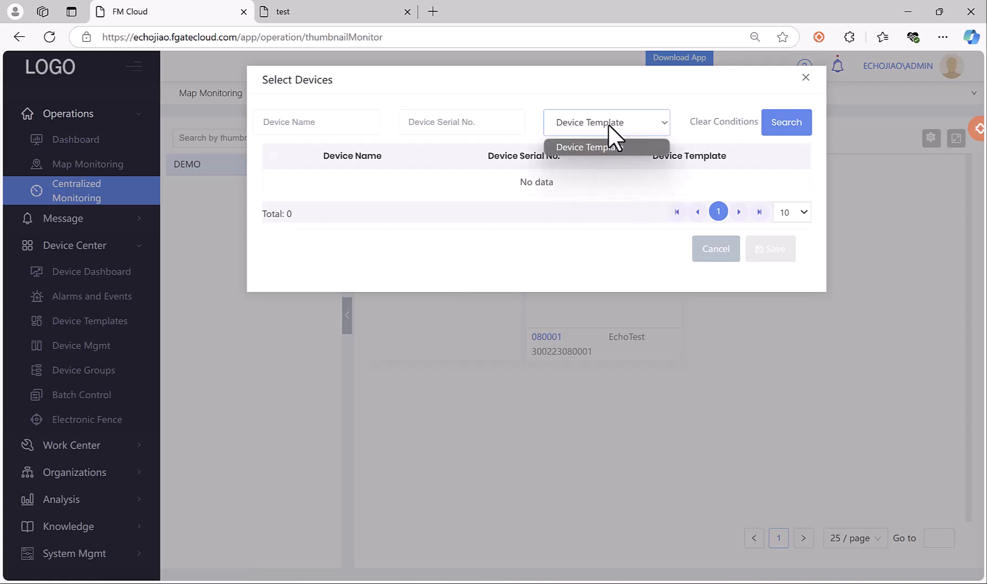
click(595, 161)
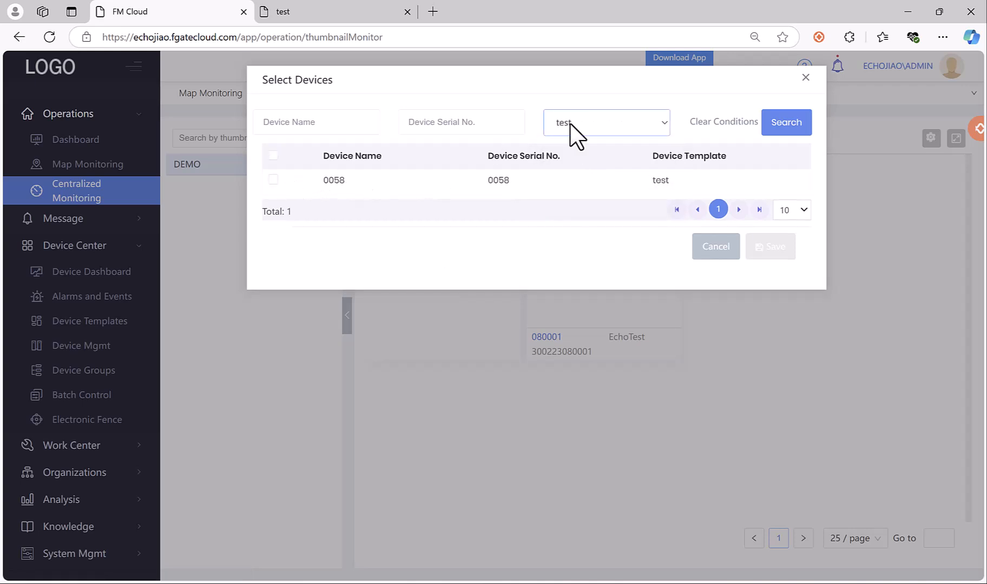
click(273, 180)
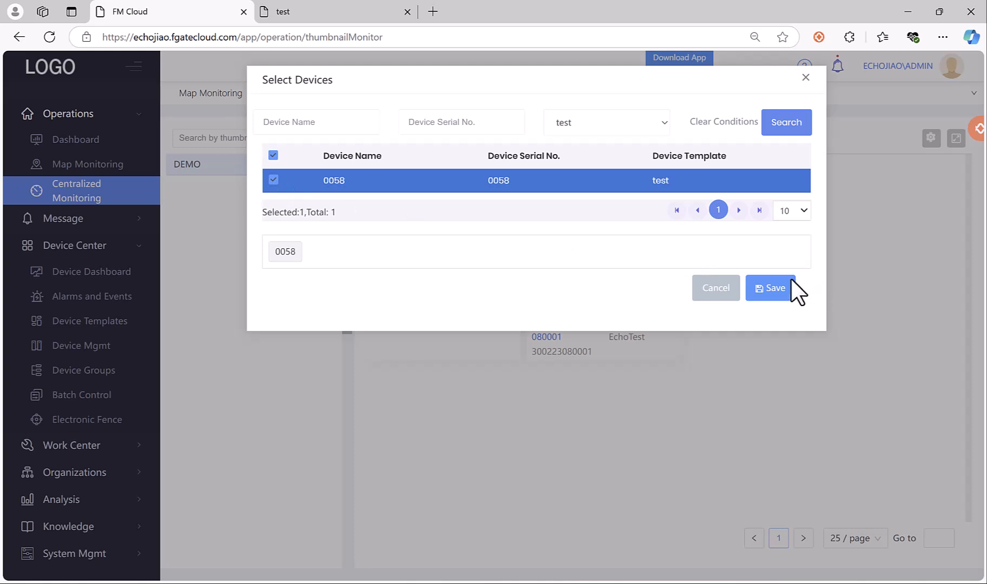
click(781, 292)
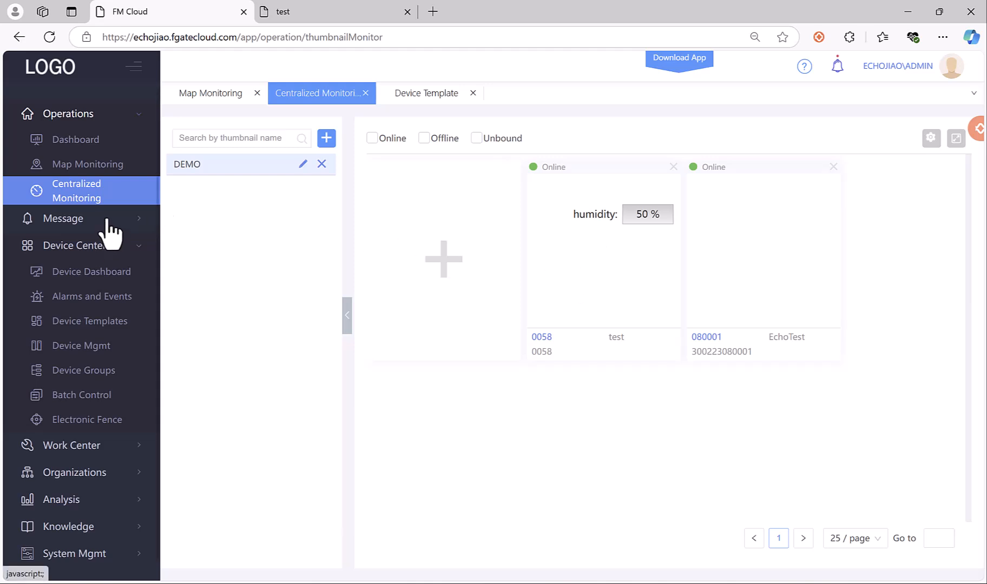
Create a thumbnail group named 'test', view its devices, then switch back to DEMO.
click(326, 138)
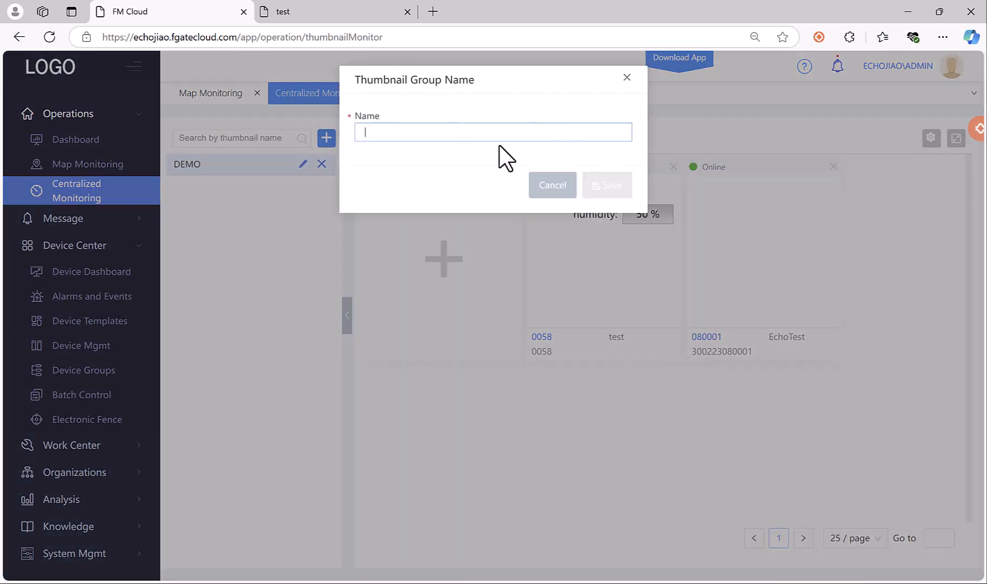
click(627, 77)
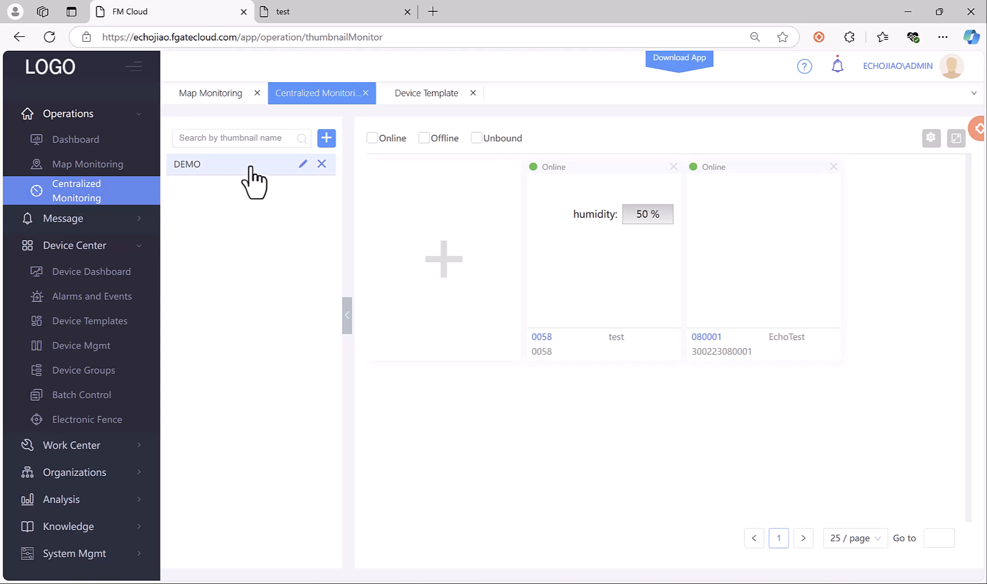
click(325, 139)
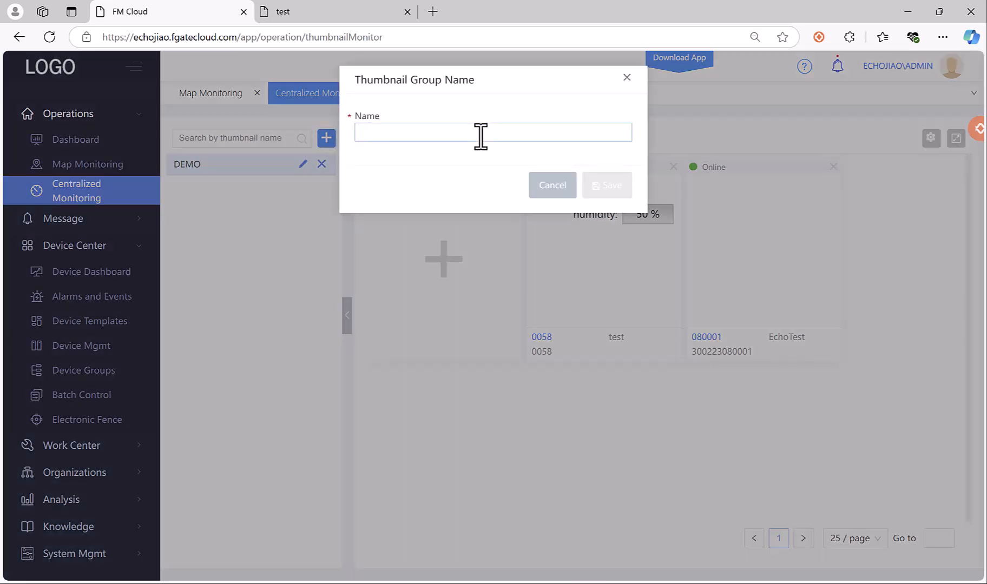
text(test)
key(Return)
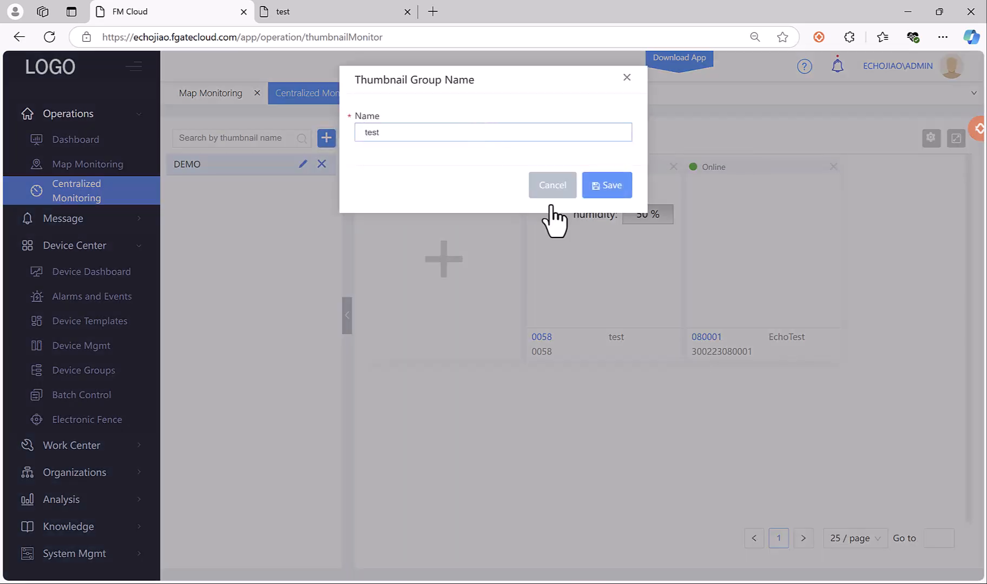
click(613, 184)
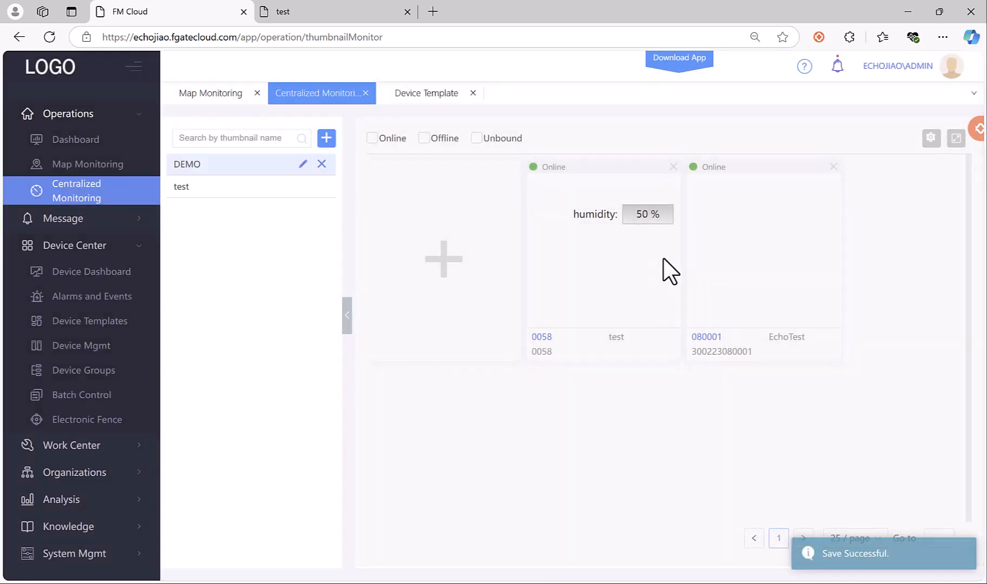
click(222, 186)
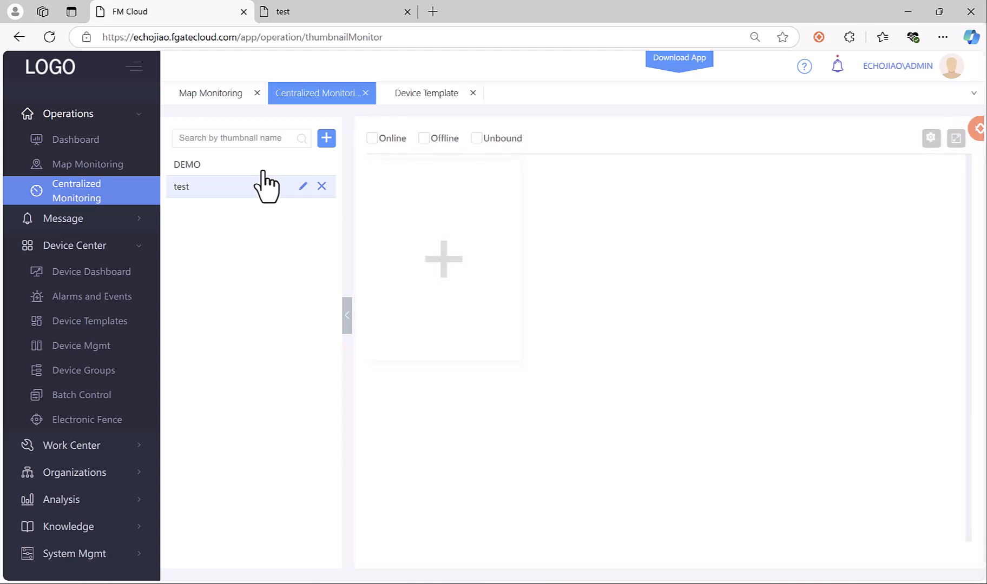
click(262, 171)
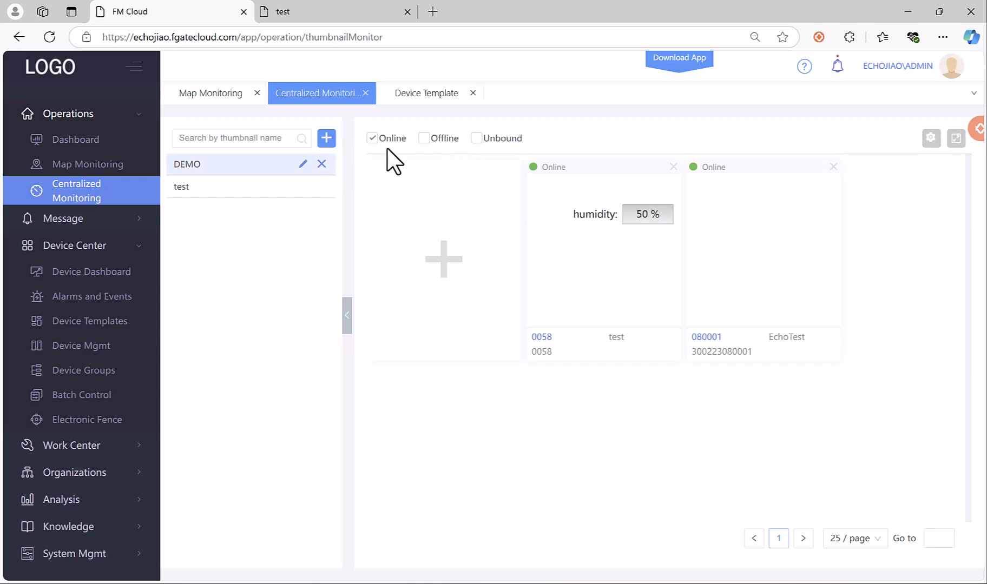
Toggle the device status filter through Offline and Unbound, ending on Online.
click(433, 138)
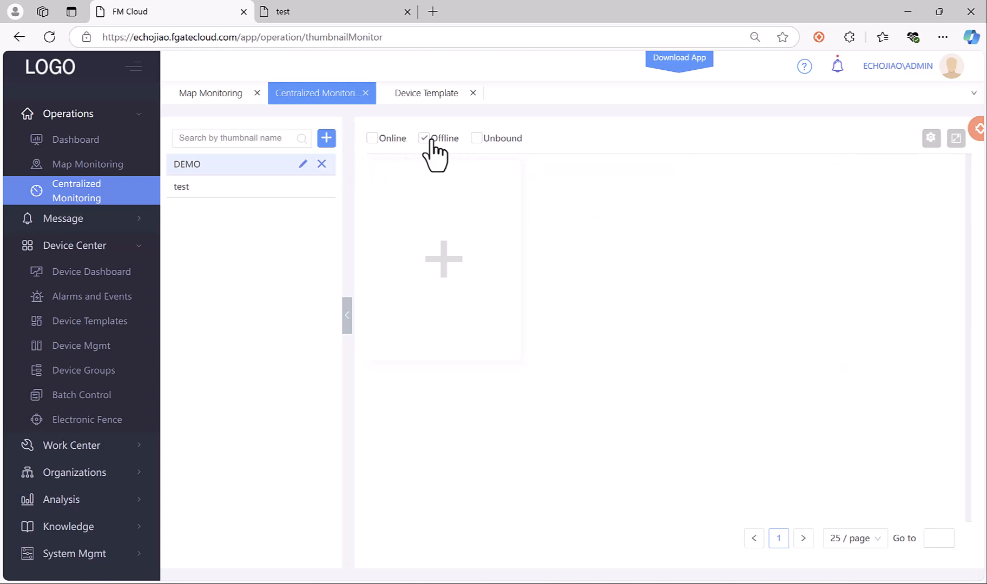
click(398, 140)
click(498, 140)
click(392, 139)
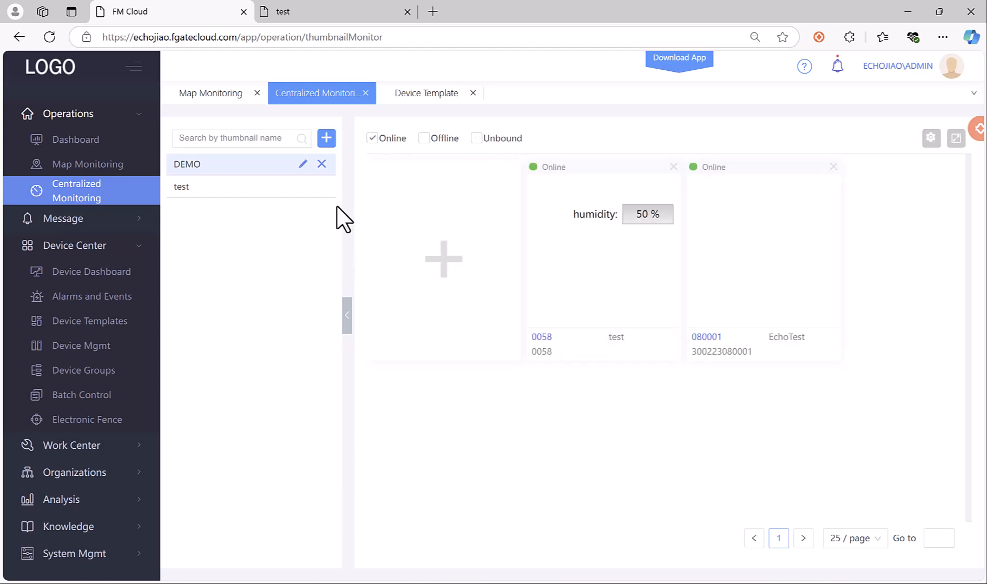
Open Message > Notification Policy from the sidebar, collapsing Device Center and Operations.
click(84, 221)
scroll(84, 230, down, 1)
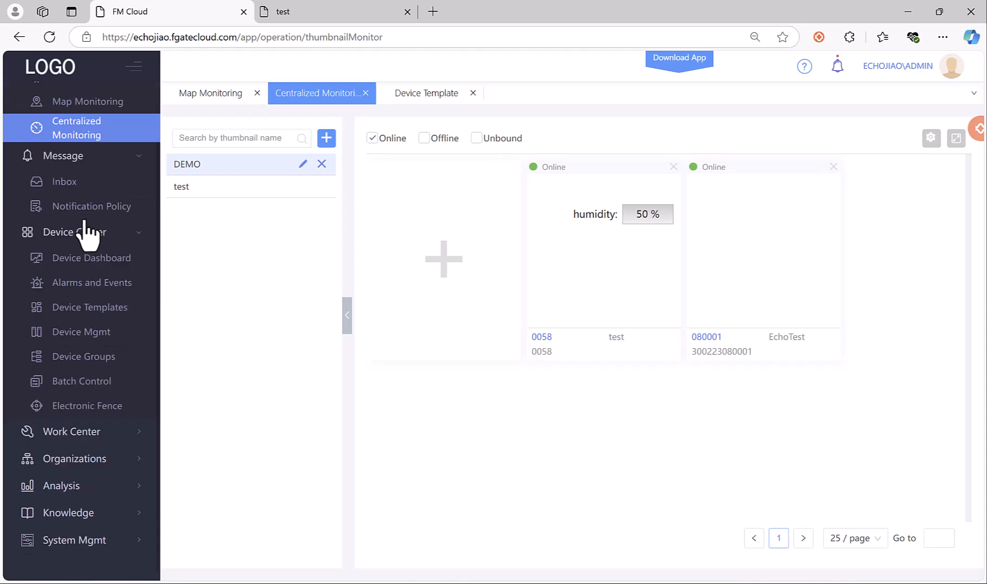
click(61, 231)
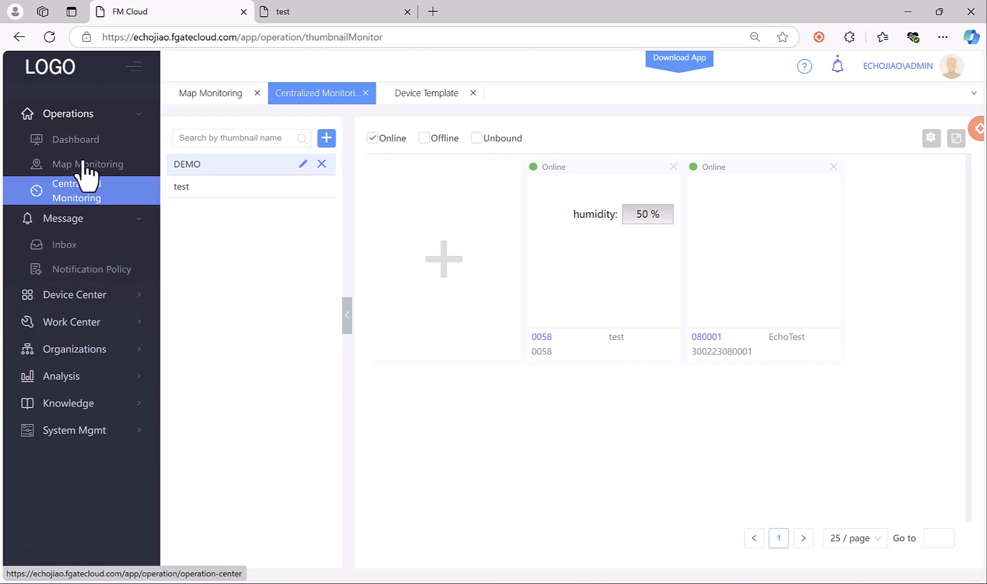
click(91, 115)
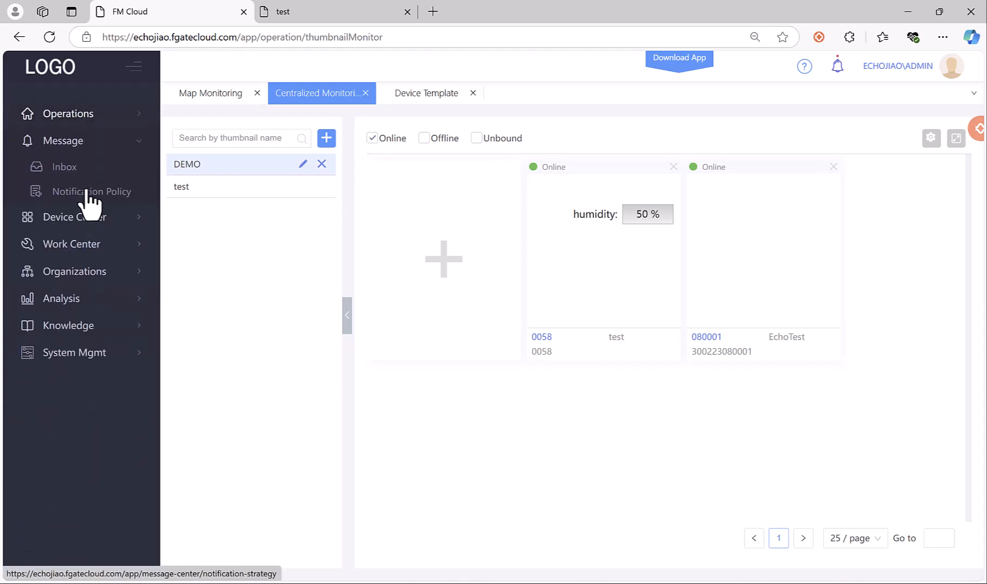
click(91, 192)
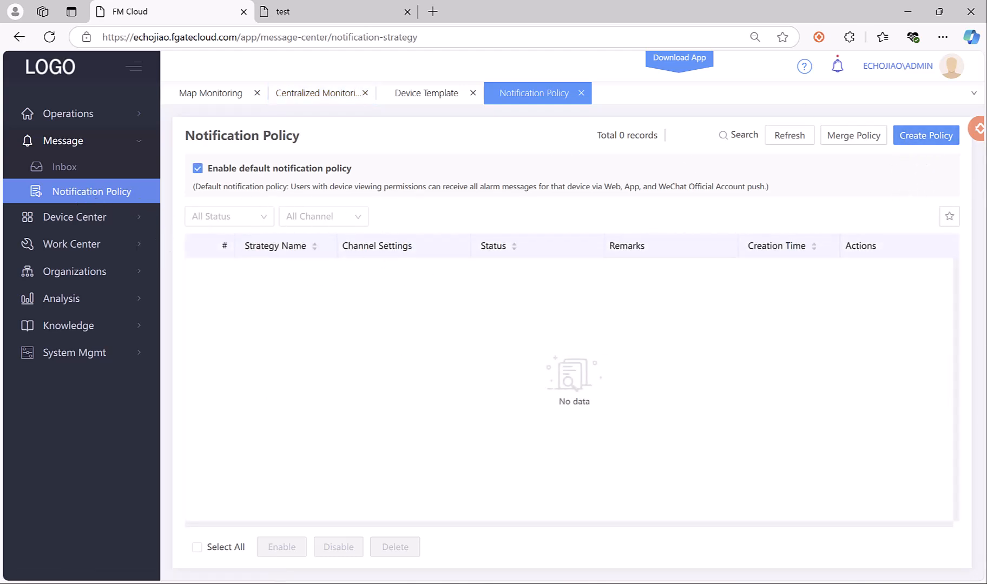
Create a policy with Strategy Name 'alarm' and add an Alarms message filter.
click(932, 140)
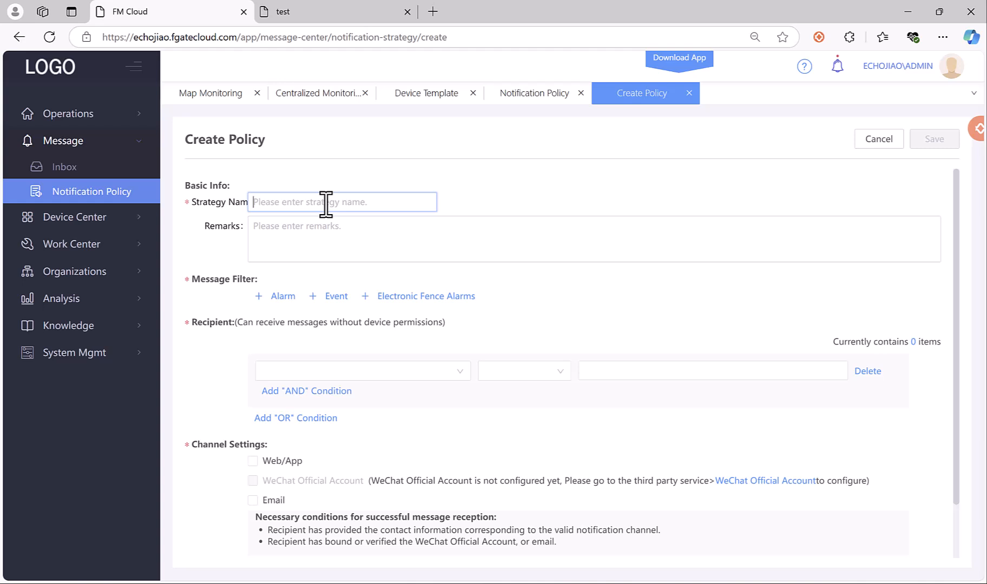
text(alarm)
click(277, 297)
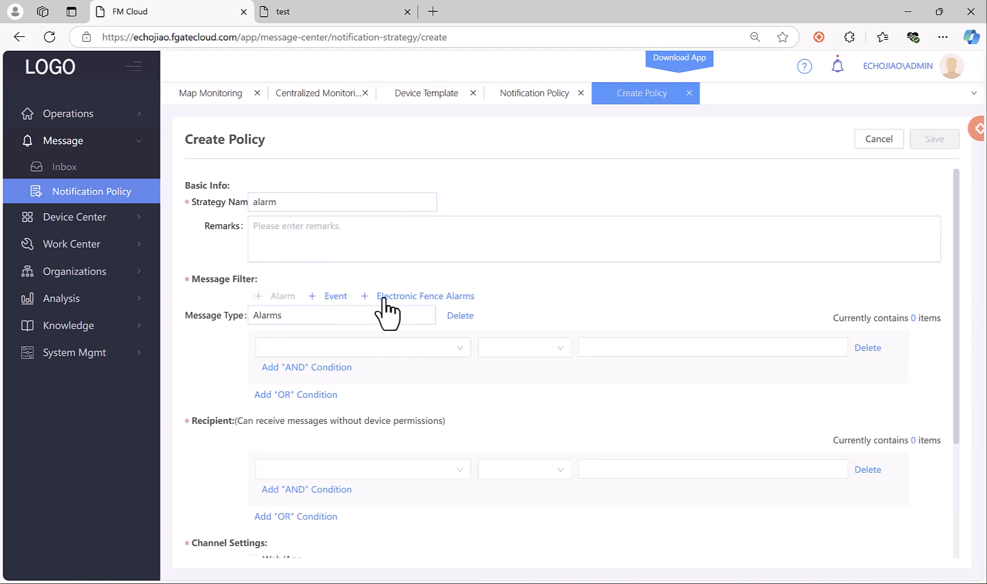
scroll(452, 321, down, 1)
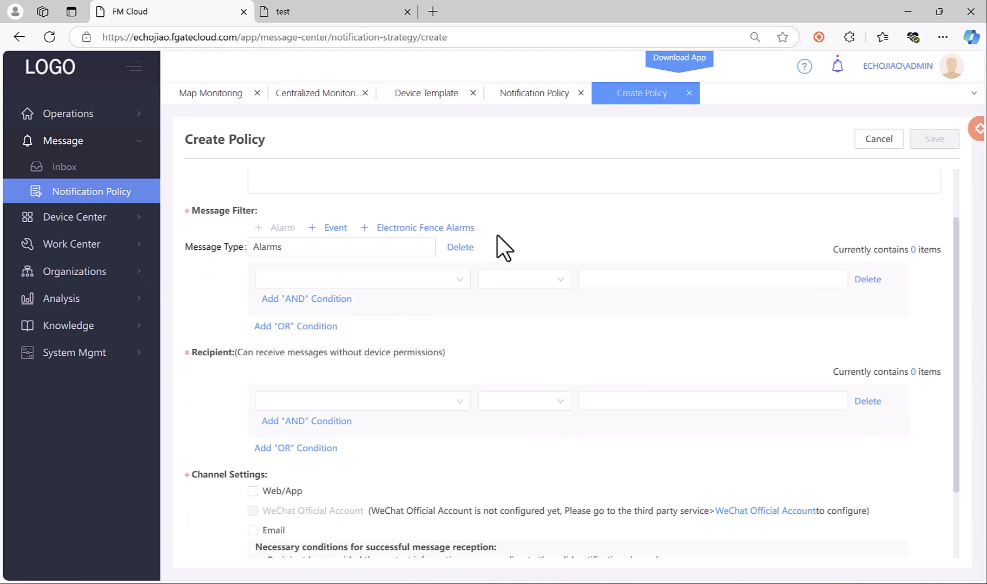
scroll(341, 303, down, 1)
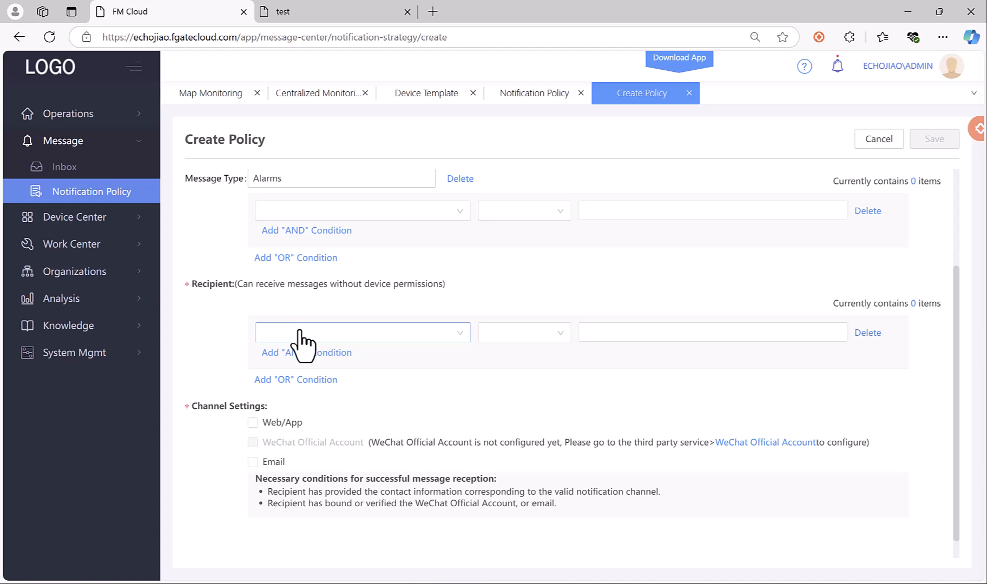
Set the policy recipients to Organization Equal Flexem.
click(295, 333)
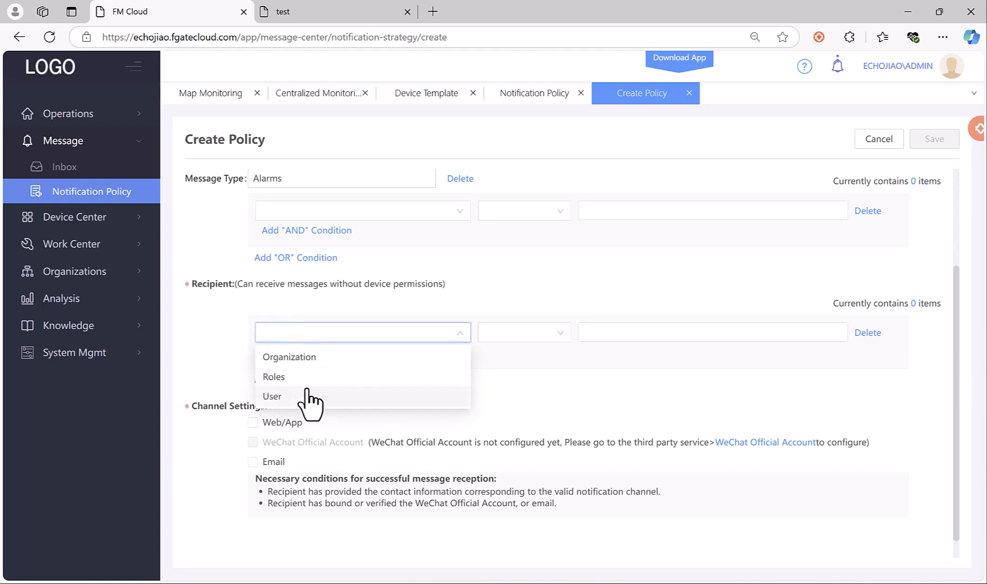
click(323, 358)
click(508, 332)
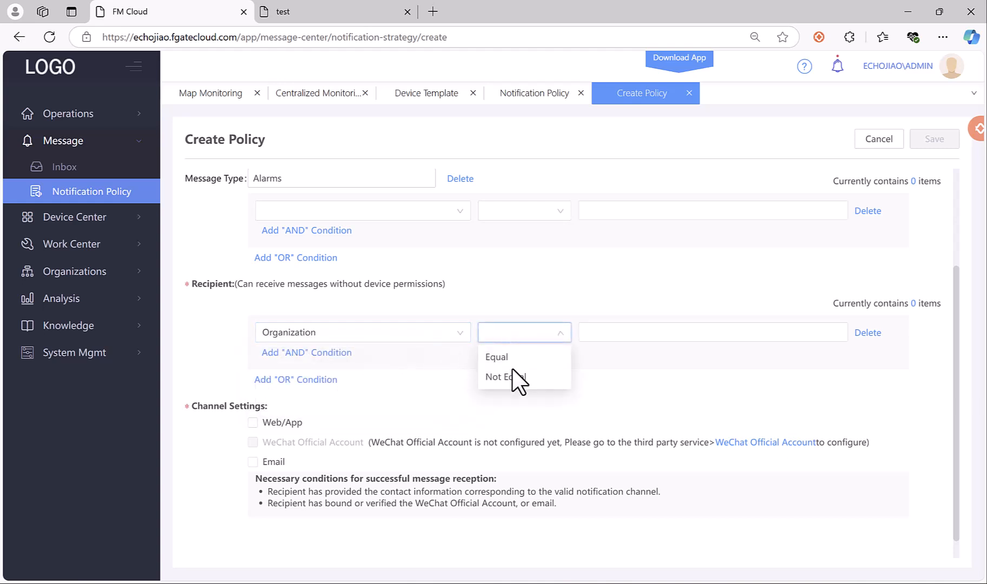
click(513, 355)
click(628, 335)
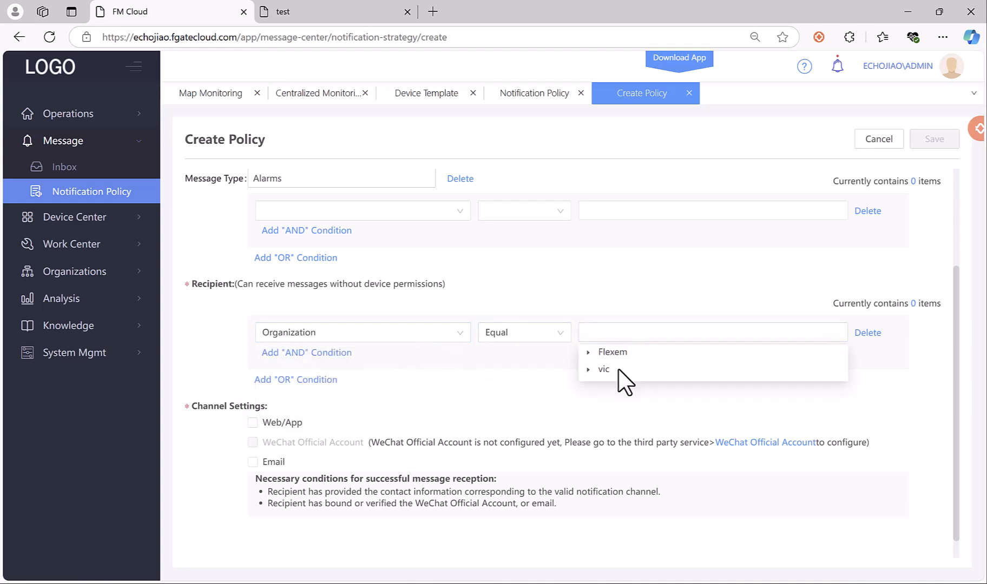
click(626, 353)
click(514, 383)
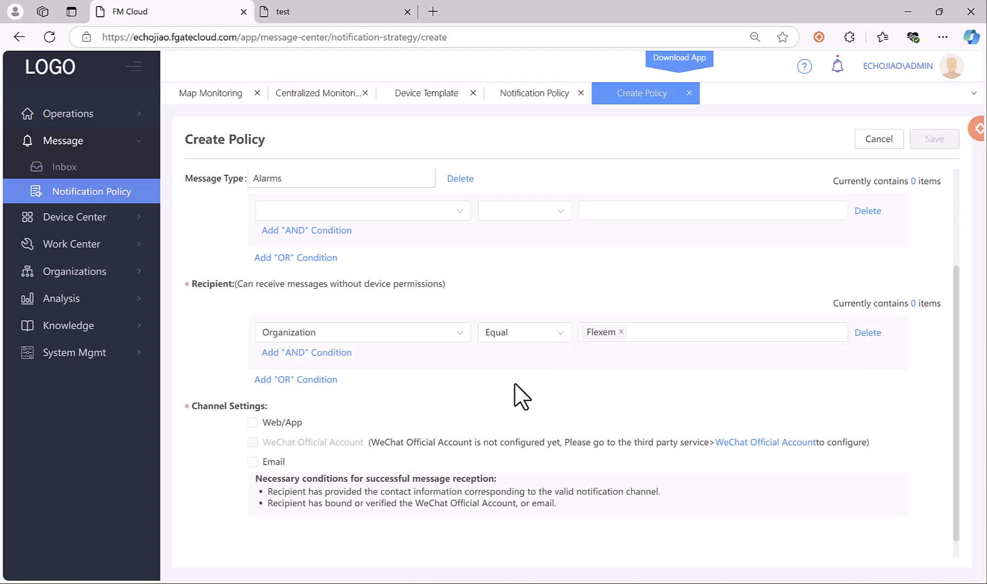
scroll(515, 383, down, 1)
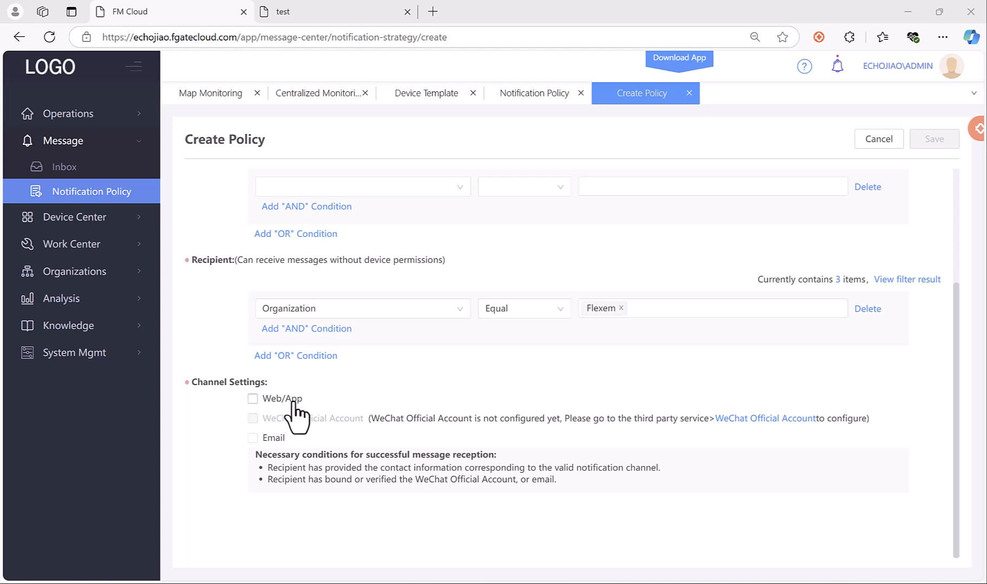
Add Email as the delivery channel and expand System Mgmt in the sidebar.
mouse_move(676, 59)
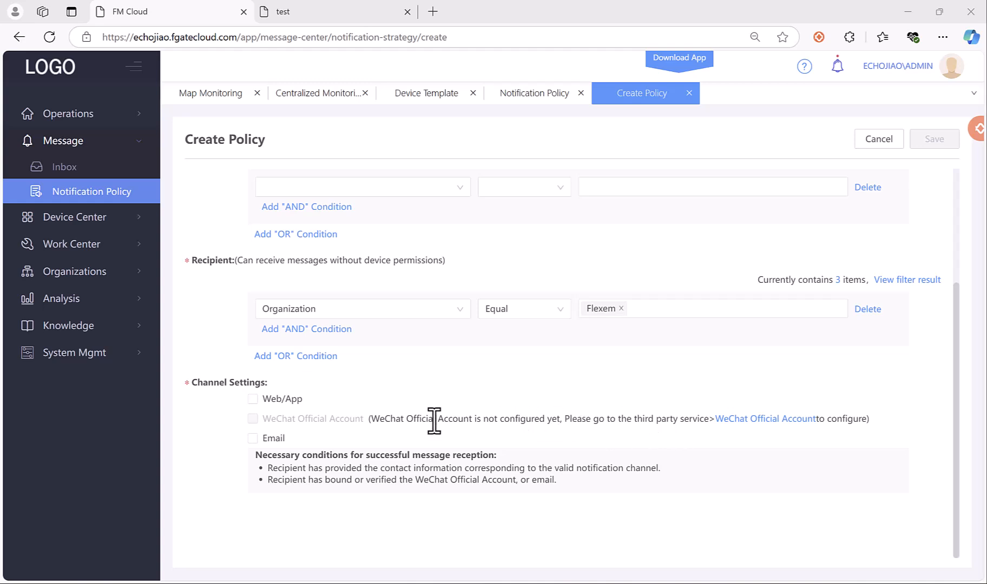
click(264, 437)
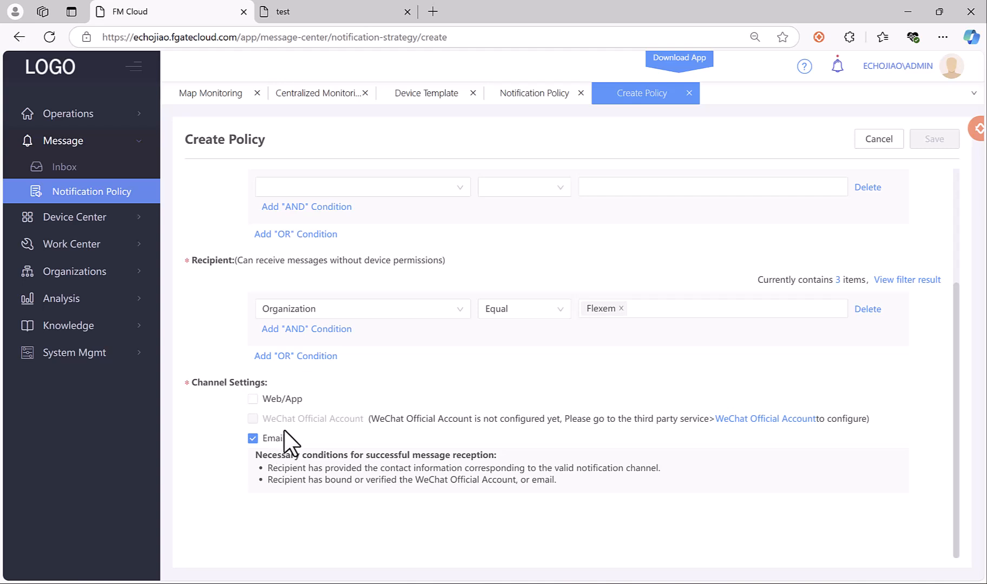
click(113, 354)
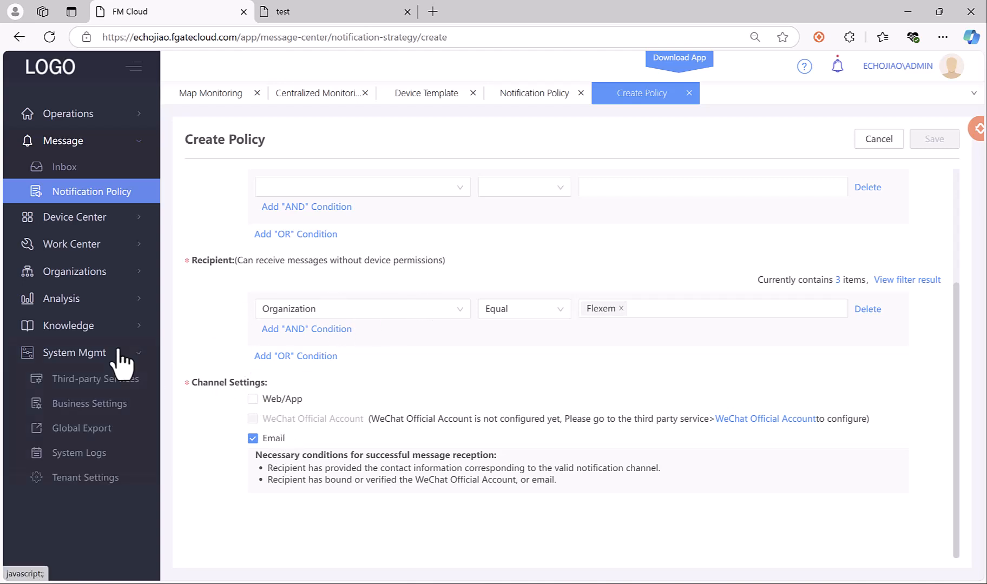
Review the Third-party Services Email settings, including sender name FlexemEmail, after glancing at WeChat Official Account.
click(110, 394)
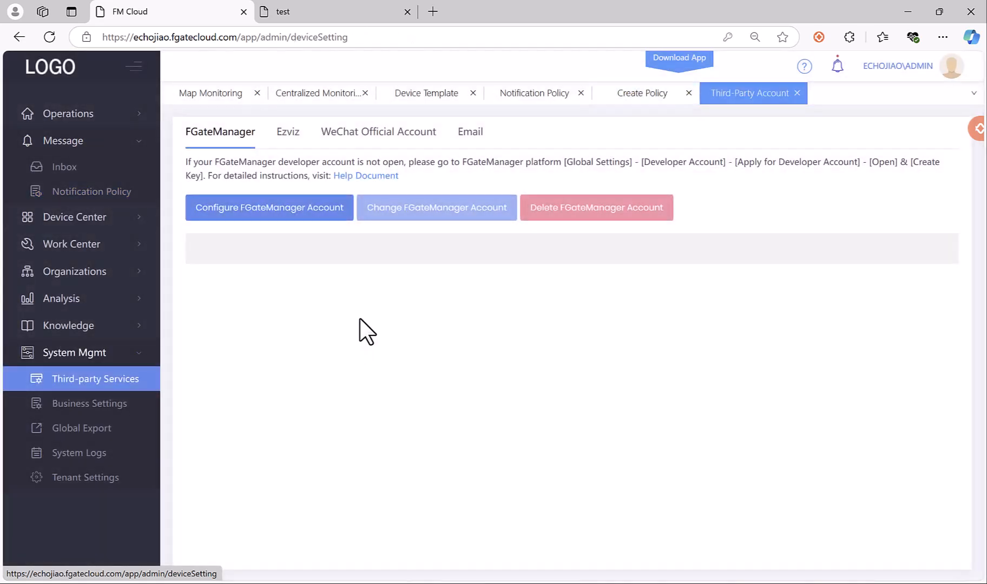
click(469, 151)
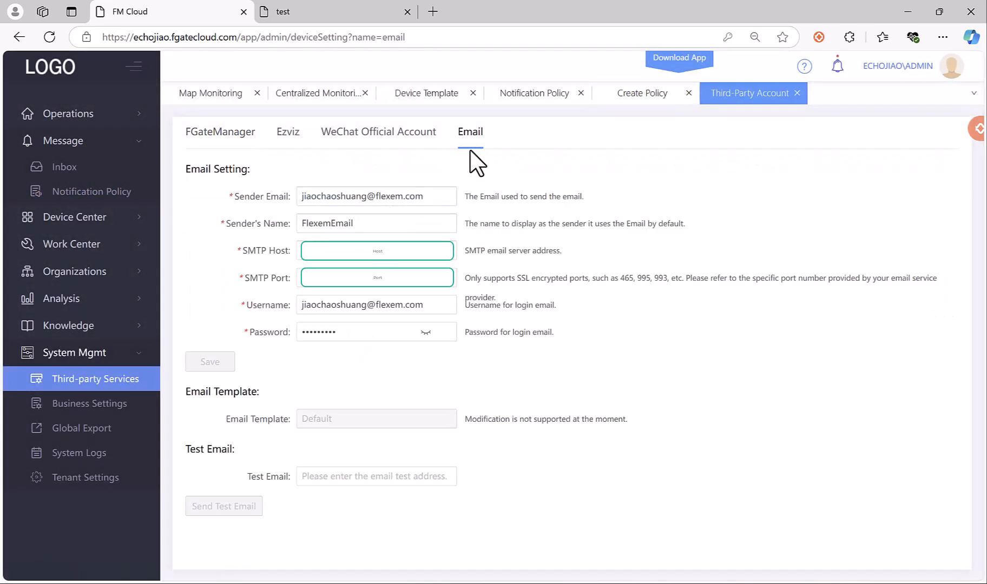
click(420, 142)
click(467, 134)
click(379, 224)
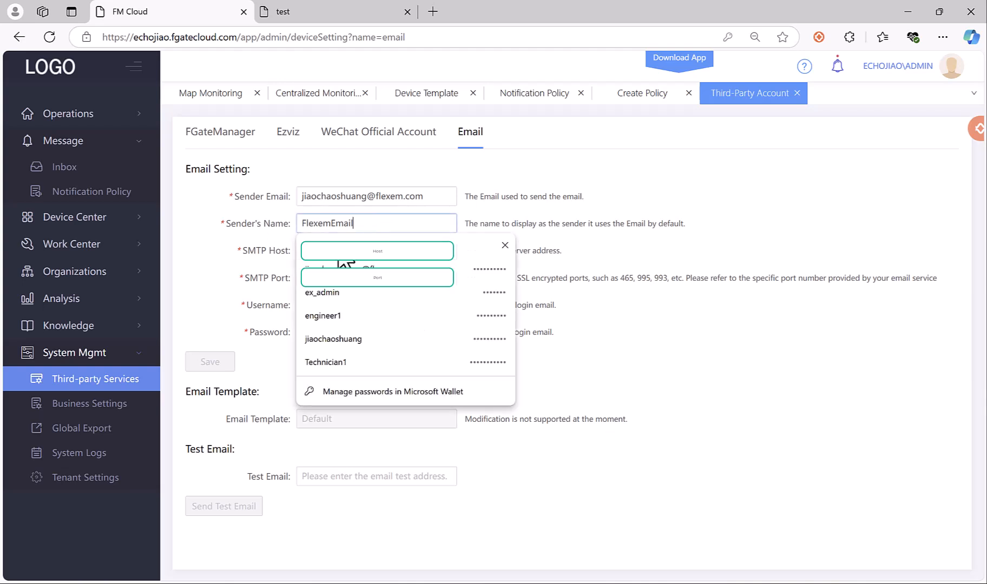
click(254, 273)
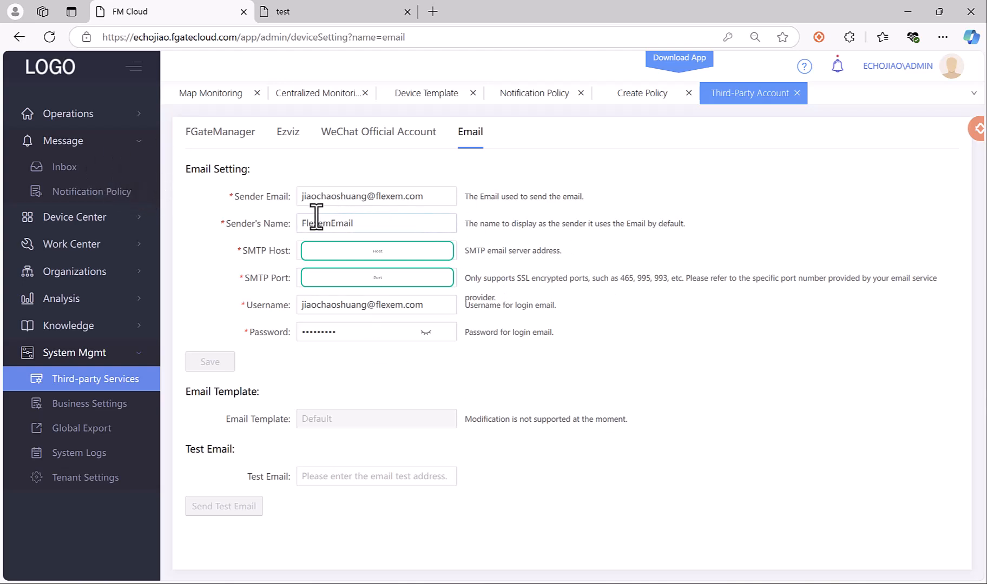
Start a new alarm notification policy from the Notification Policy list.
click(97, 193)
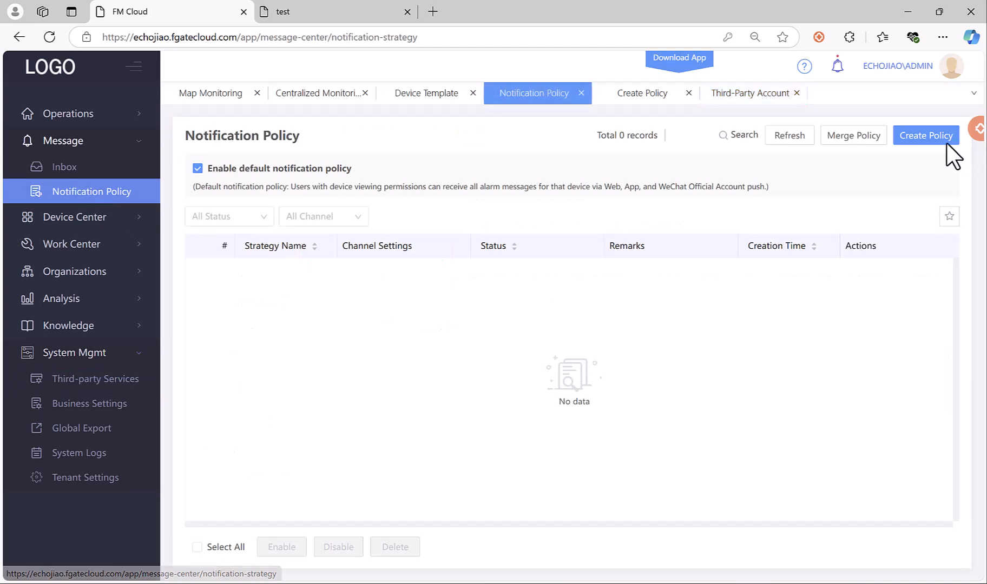
click(926, 137)
scroll(517, 325, down, 3)
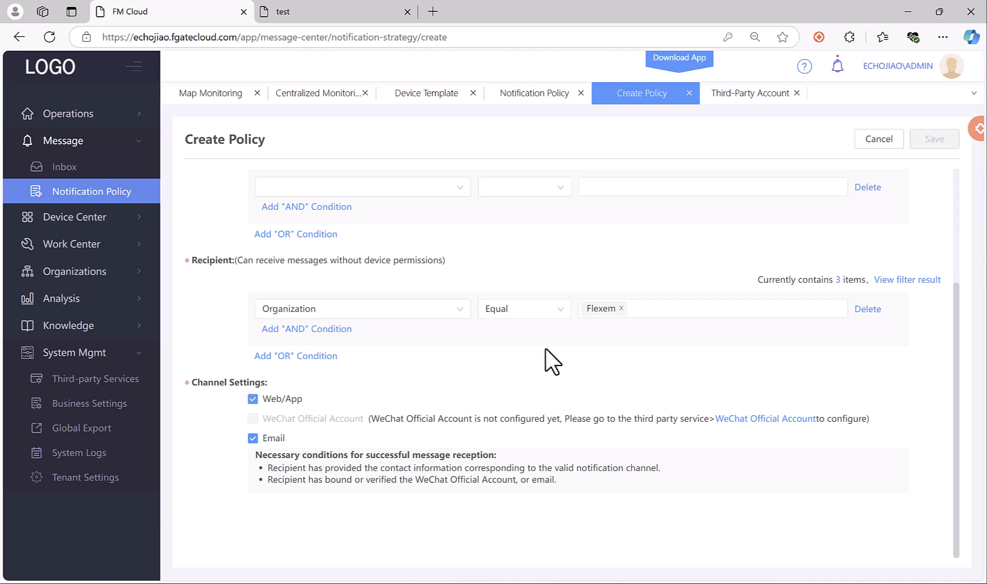
scroll(546, 360, up, 3)
scroll(535, 355, down, 3)
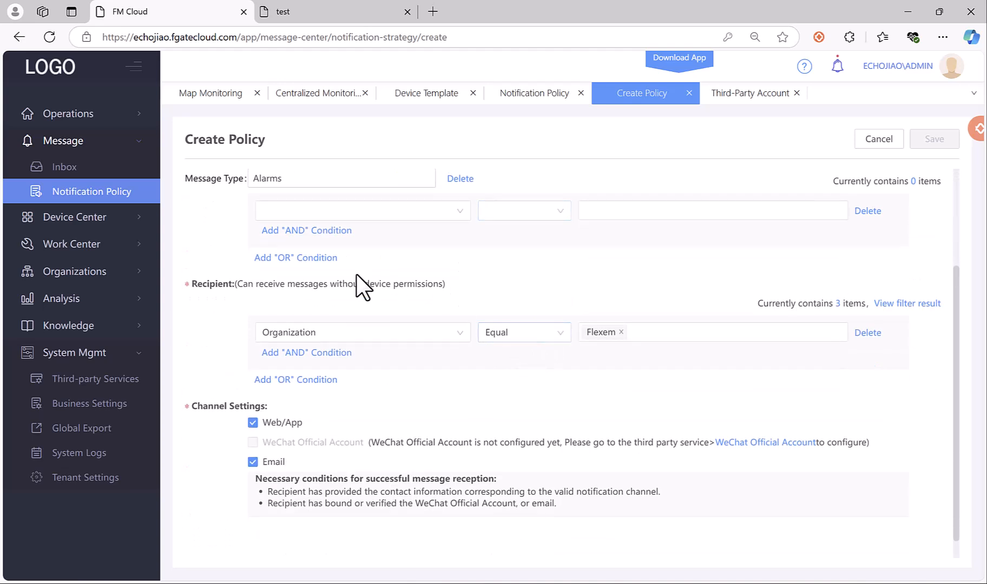
scroll(360, 286, up, 3)
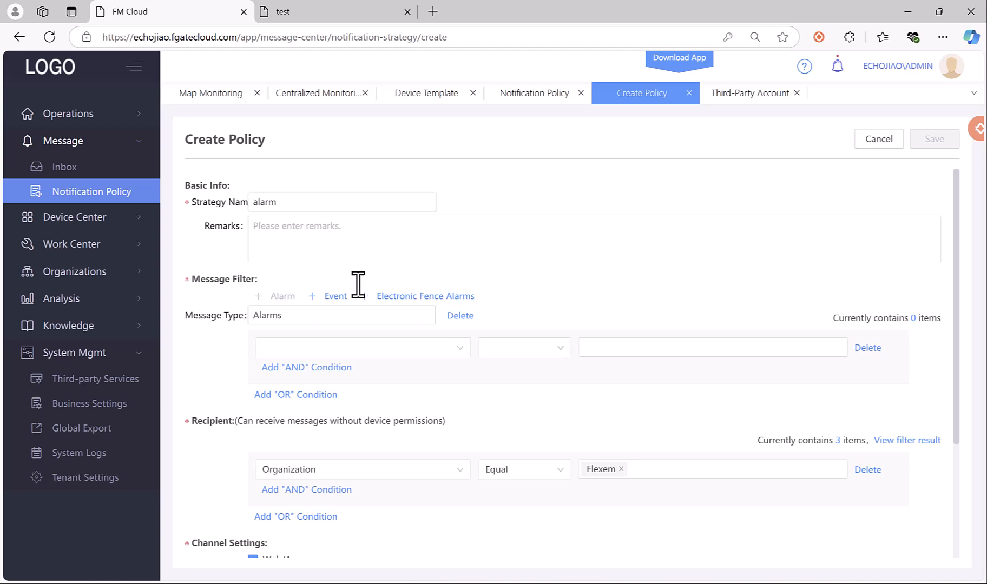
Set the condition Device Name Equal 080001 and save the policy with Web/App and Email.
click(366, 351)
click(339, 371)
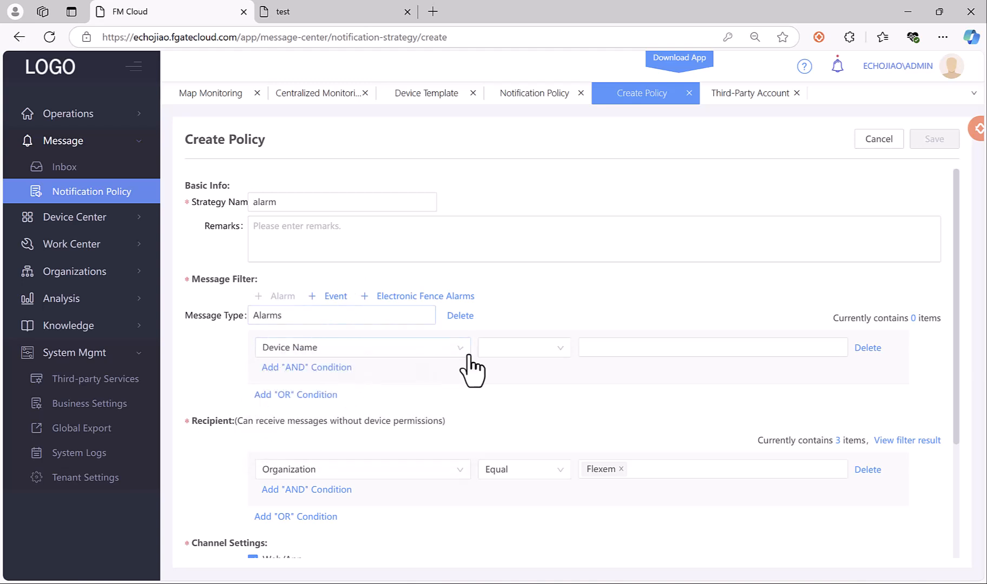
click(501, 350)
click(496, 373)
click(634, 353)
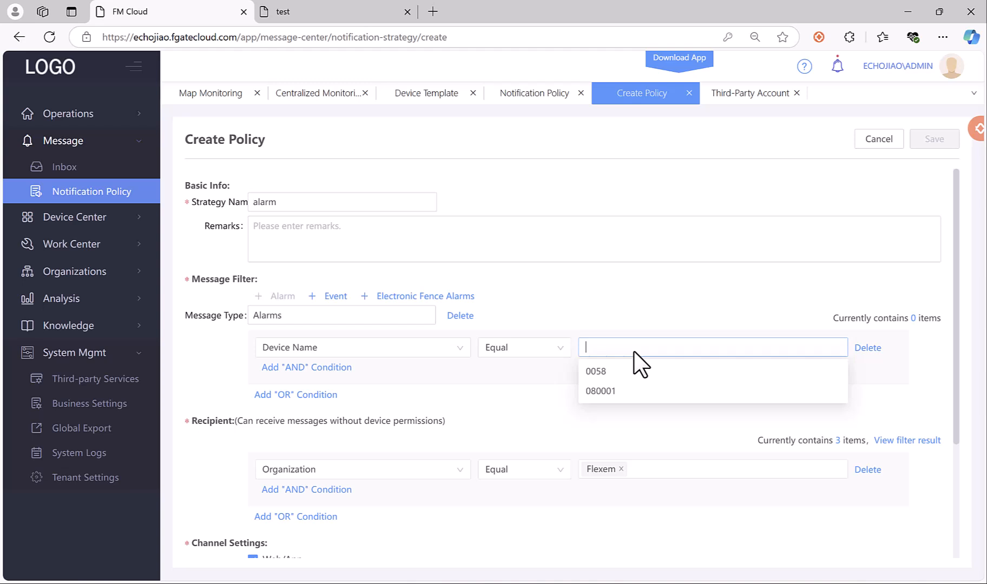
click(614, 392)
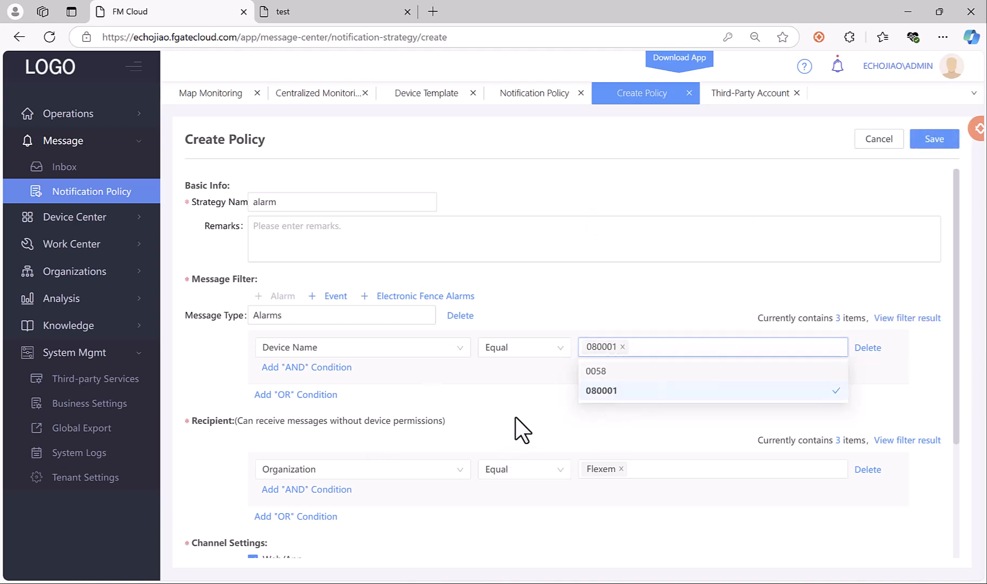
click(644, 296)
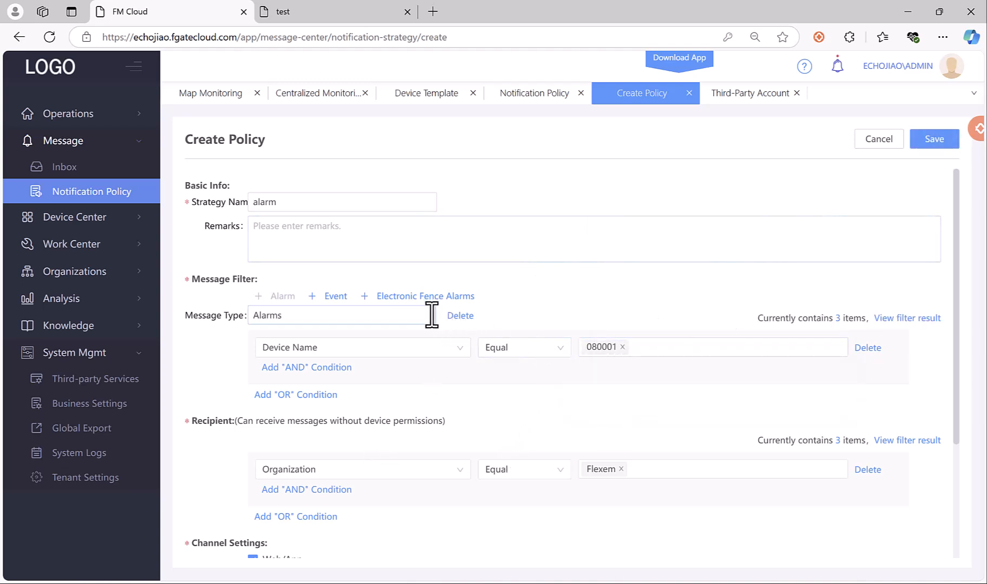
scroll(431, 315, down, 3)
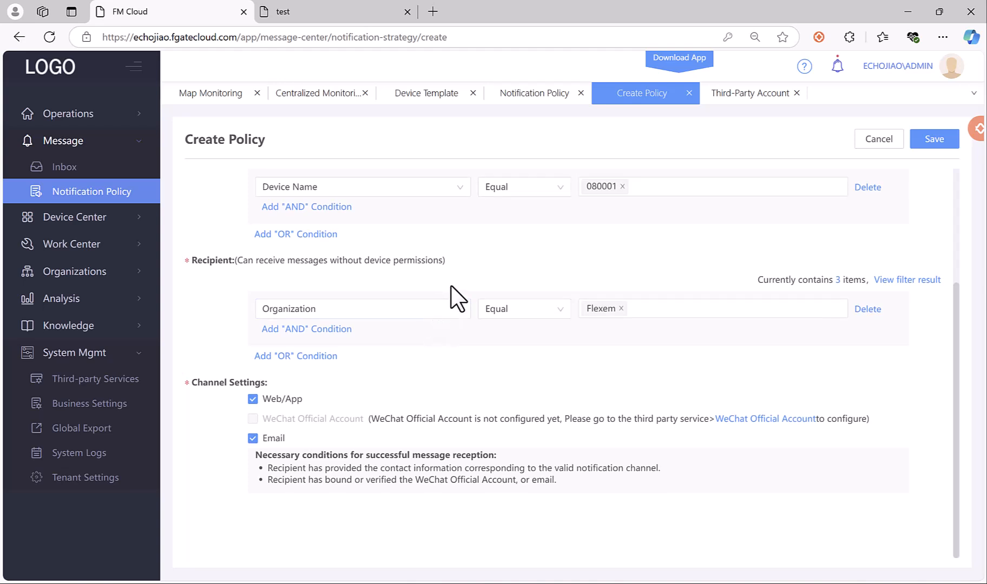
scroll(451, 286, up, 3)
scroll(425, 315, down, 2)
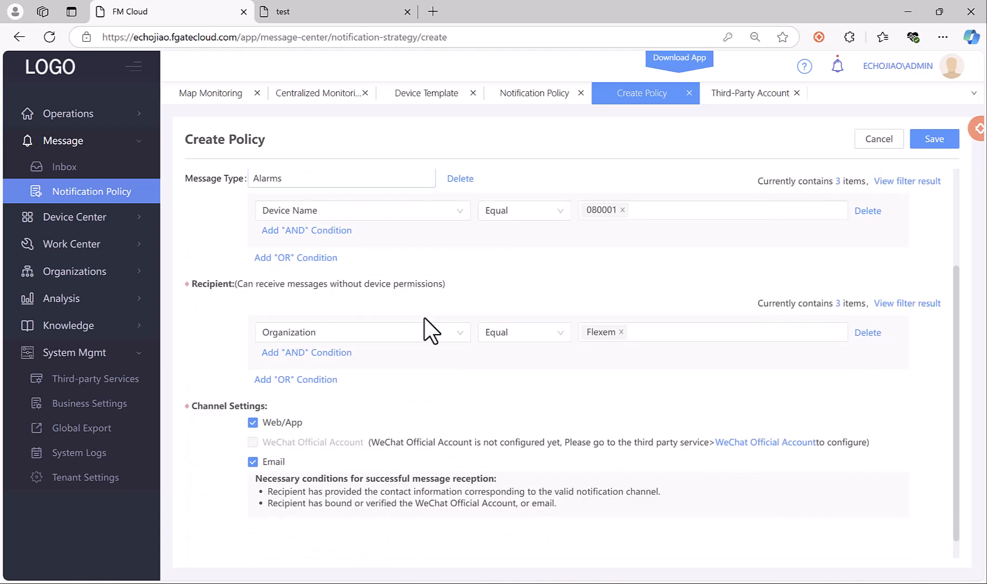
click(942, 143)
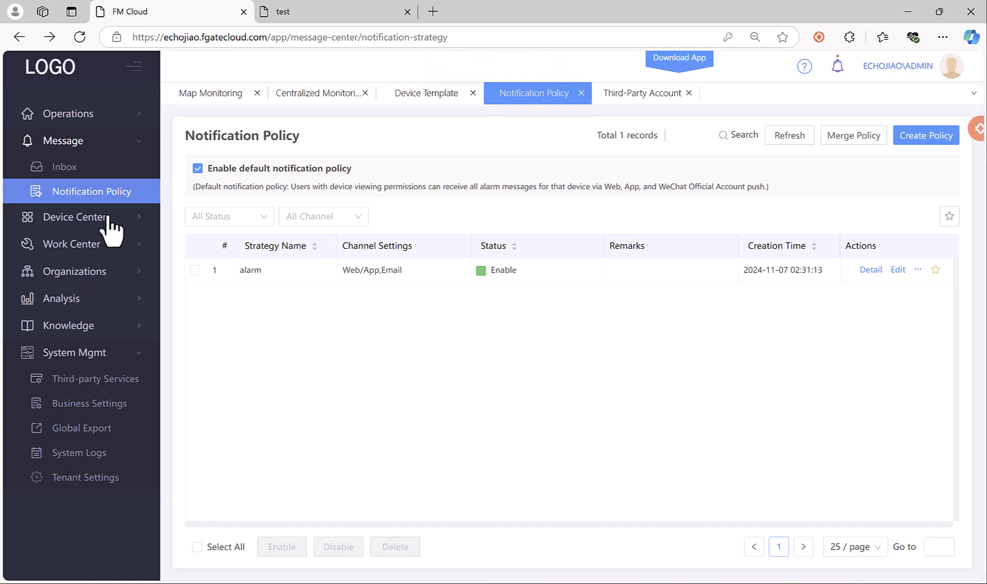
Check the Operations overview dashboard, then open device 080001's Device Dashboard.
click(105, 112)
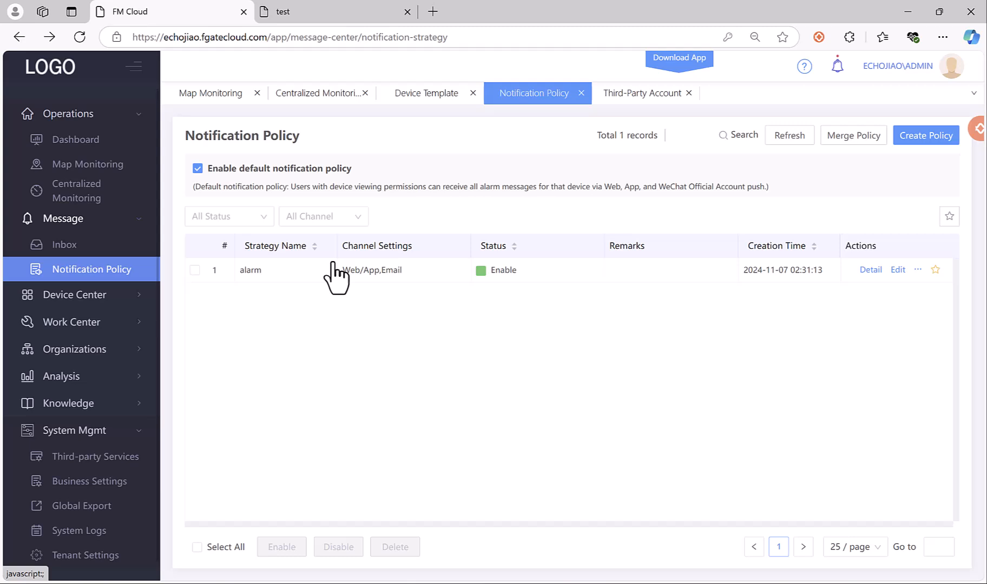
click(57, 142)
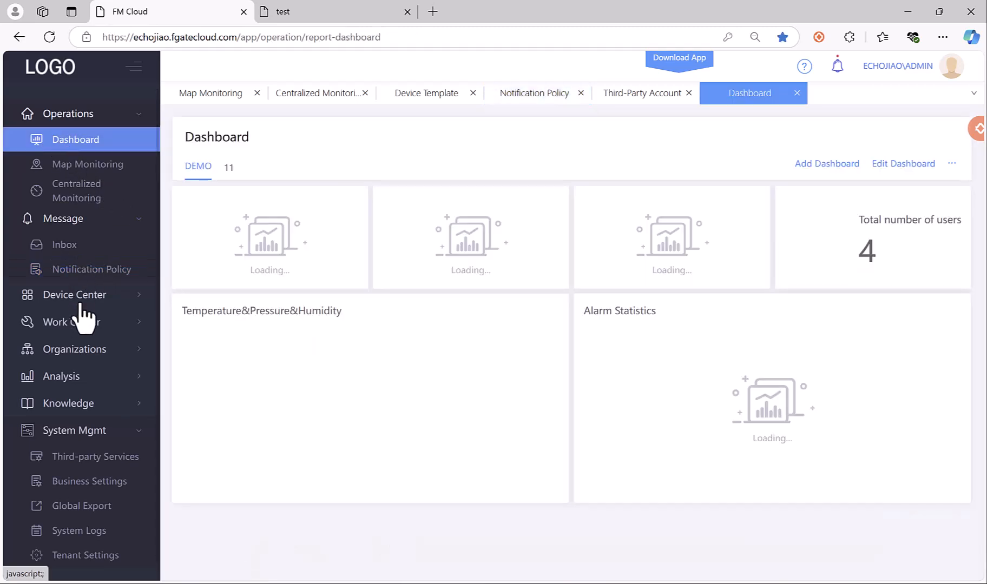
click(88, 299)
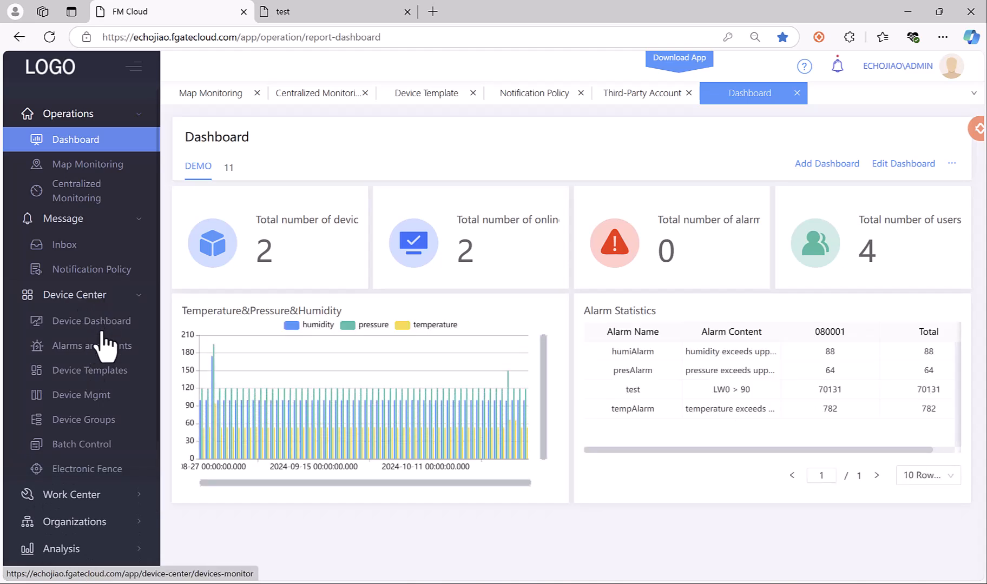
click(107, 323)
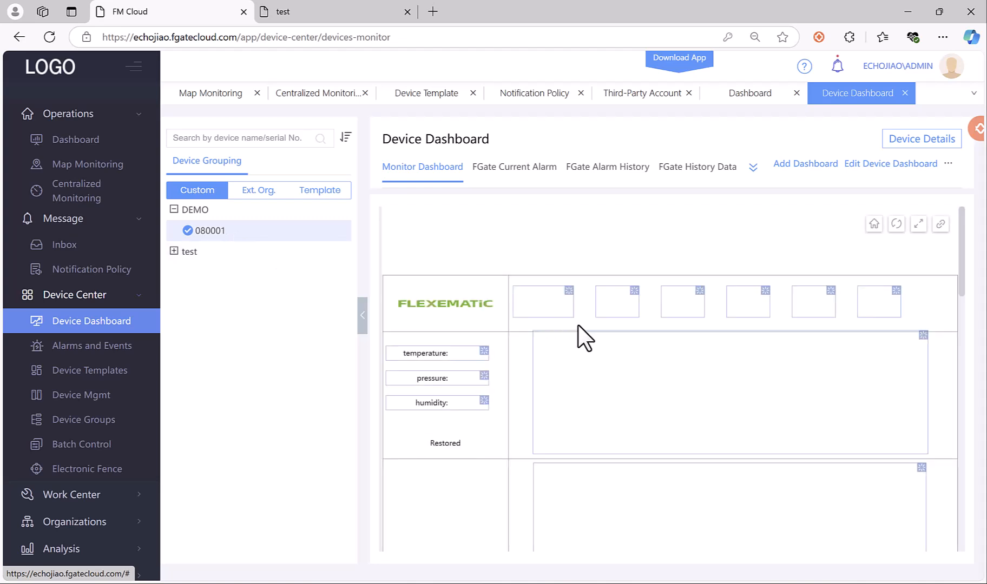
Write a temperature of 100 °C to device 080001 through the Settingtemperature dialog.
click(468, 355)
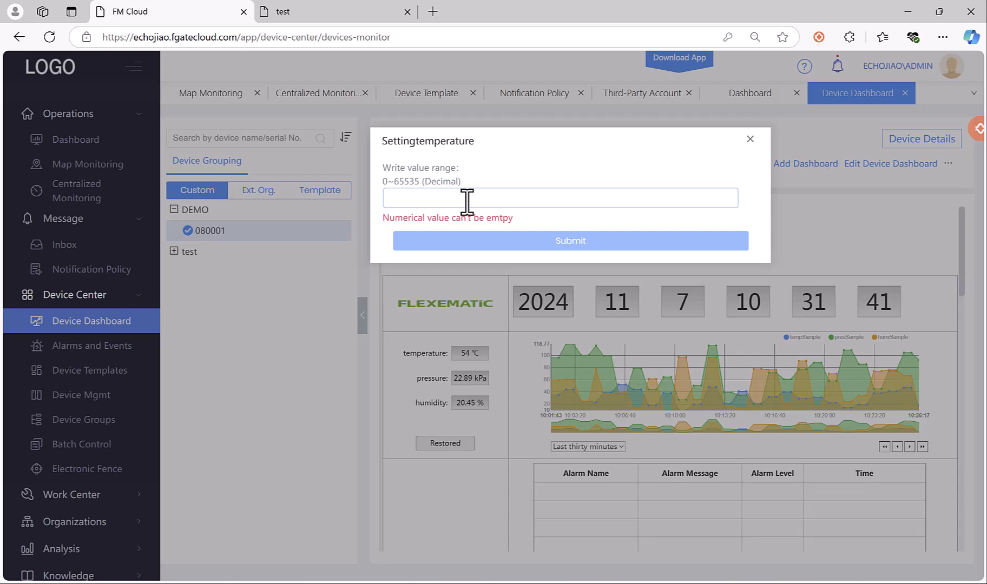
text(100)
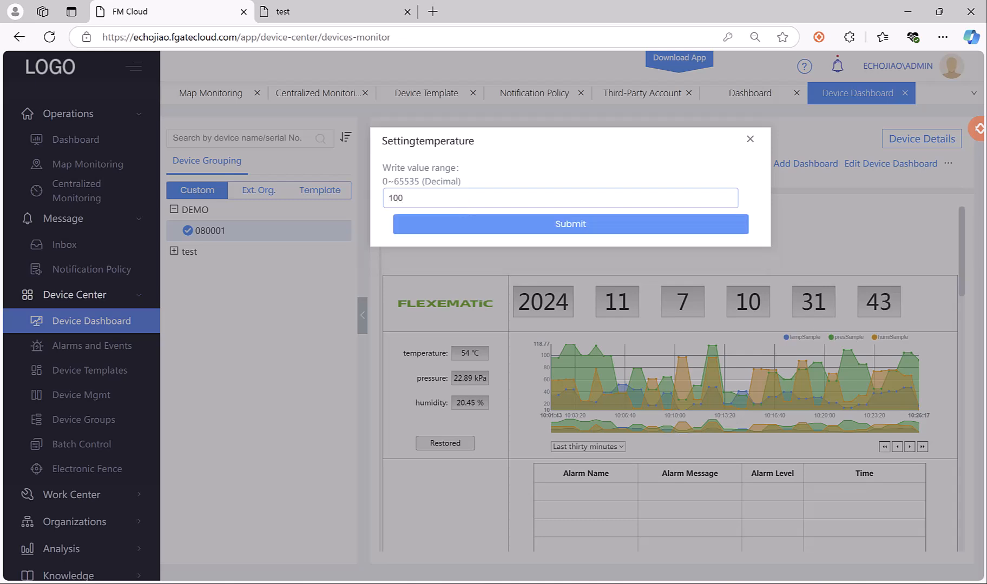
click(628, 225)
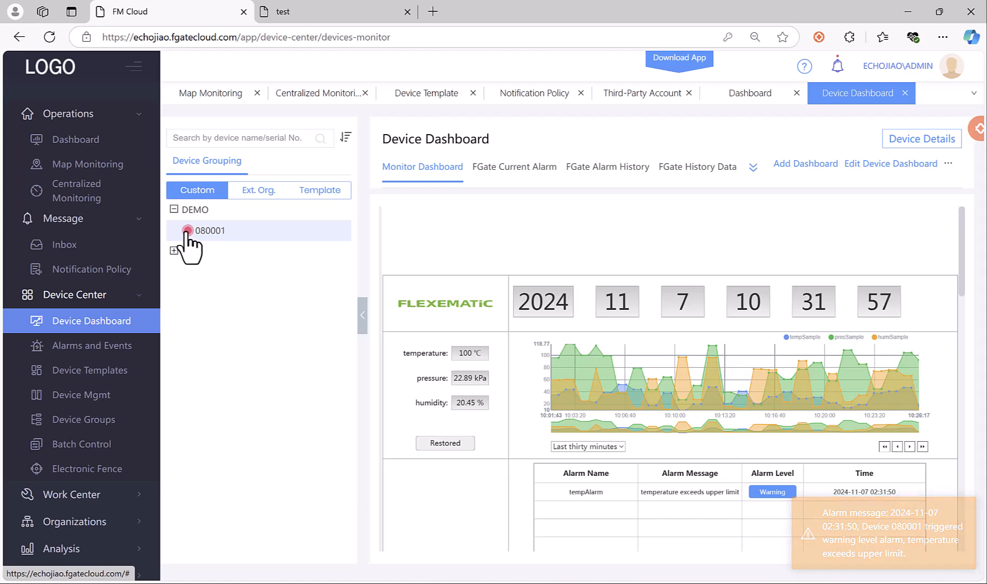
Read the WeCom Alarm email about temperature 100 exceeding the upper limit, then return to FM Cloud.
click(409, 583)
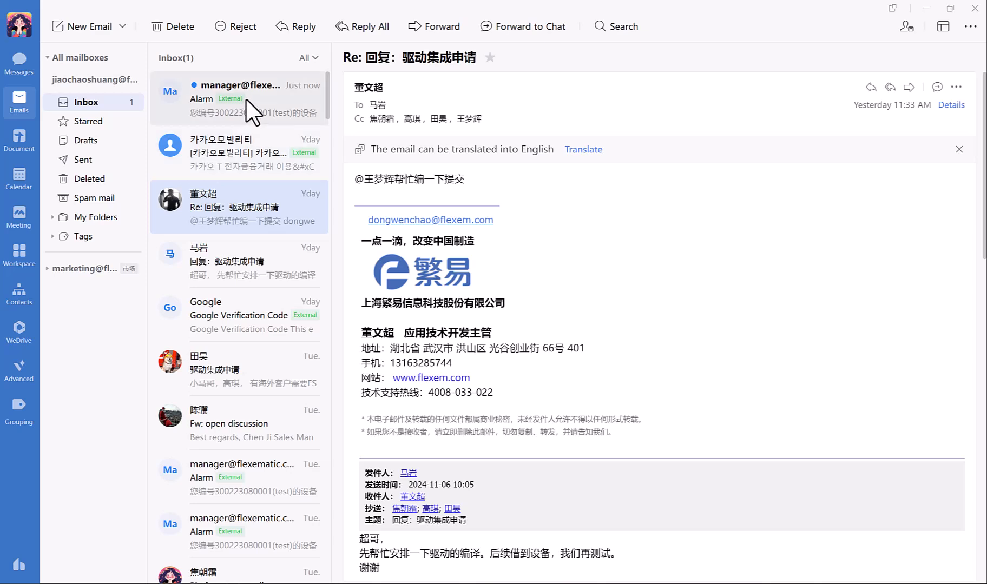
click(260, 111)
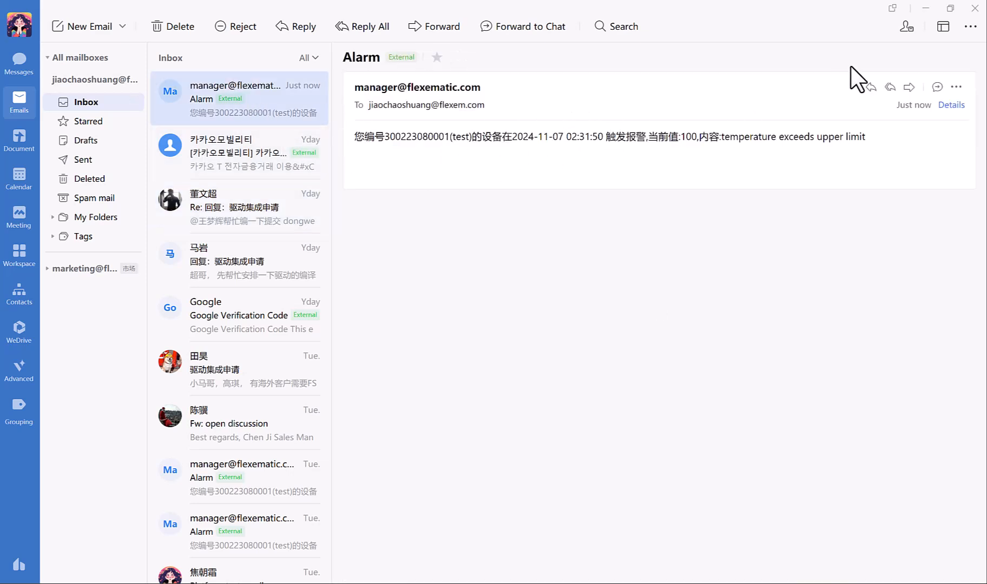
click(926, 10)
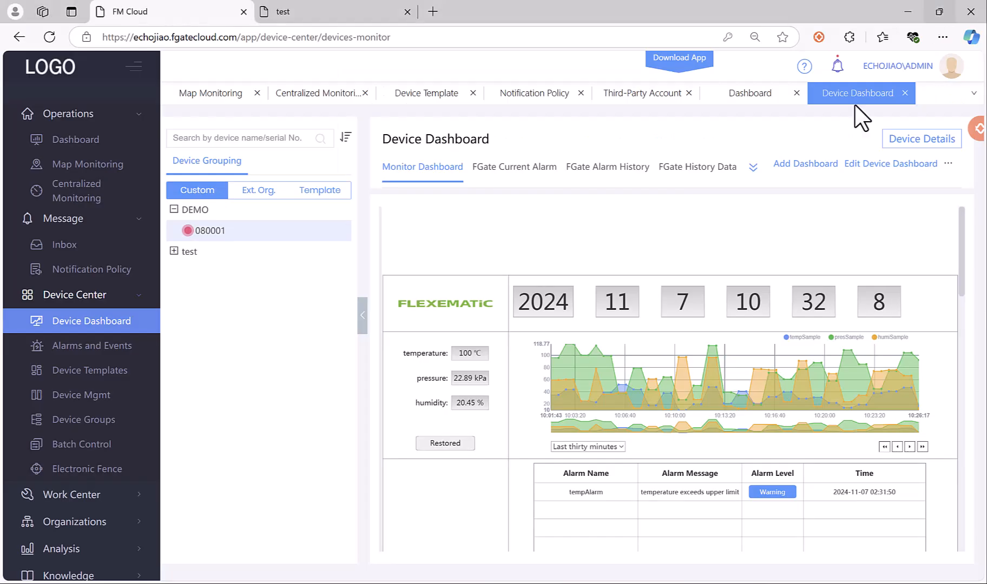
Open FM Cloud's message Inbox, then bring the WeCom mail window forward.
click(77, 221)
click(77, 222)
click(80, 245)
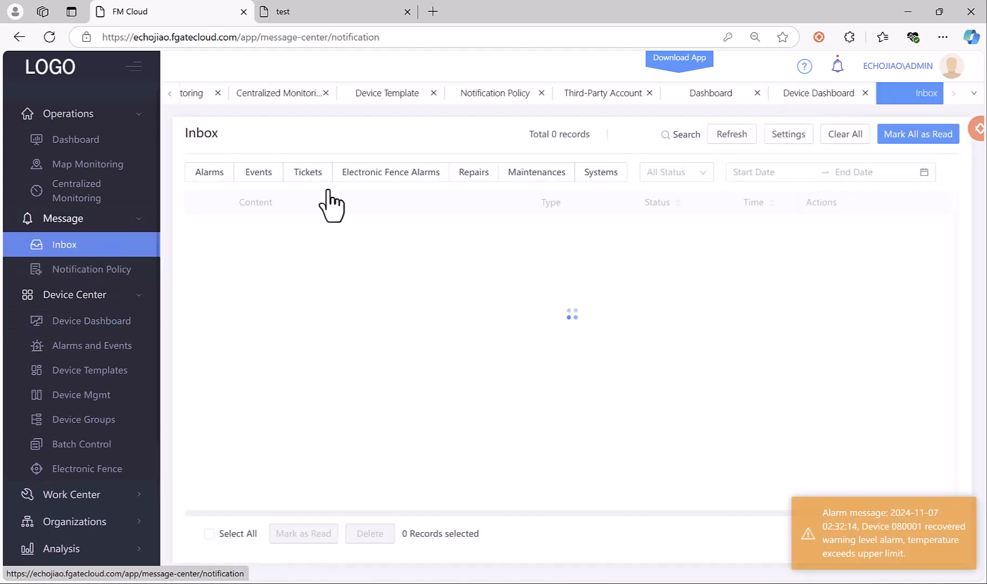
click(97, 328)
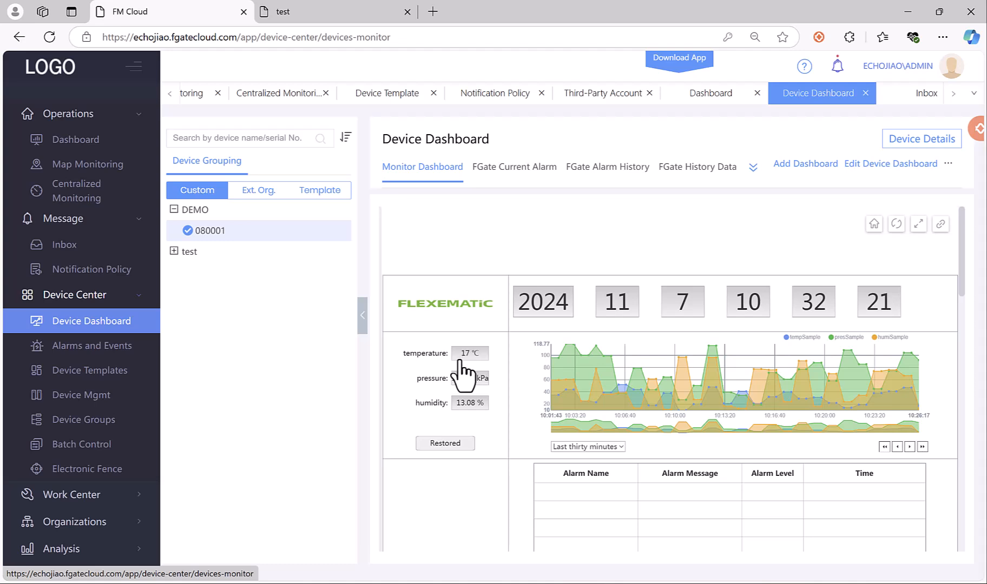
click(86, 246)
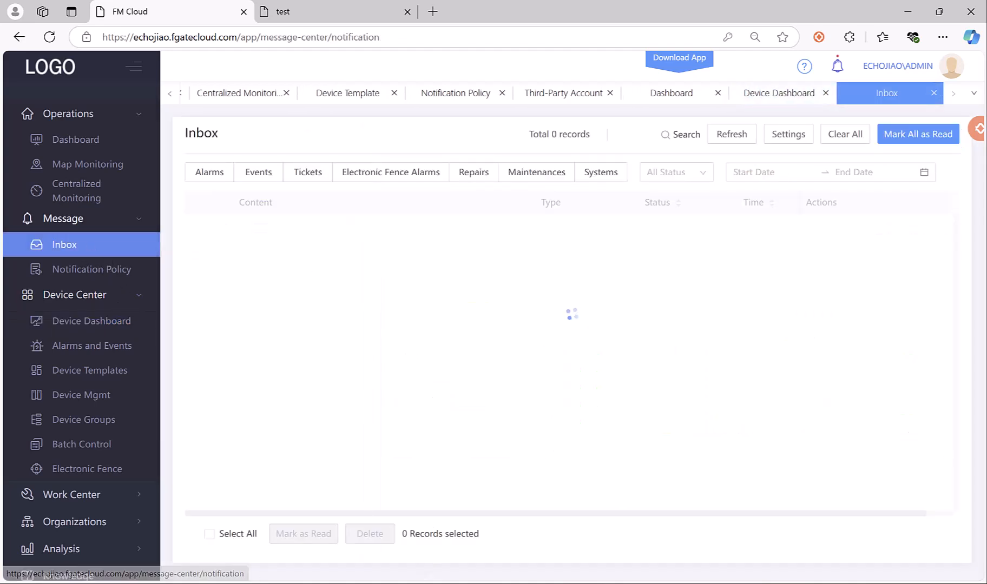
click(430, 579)
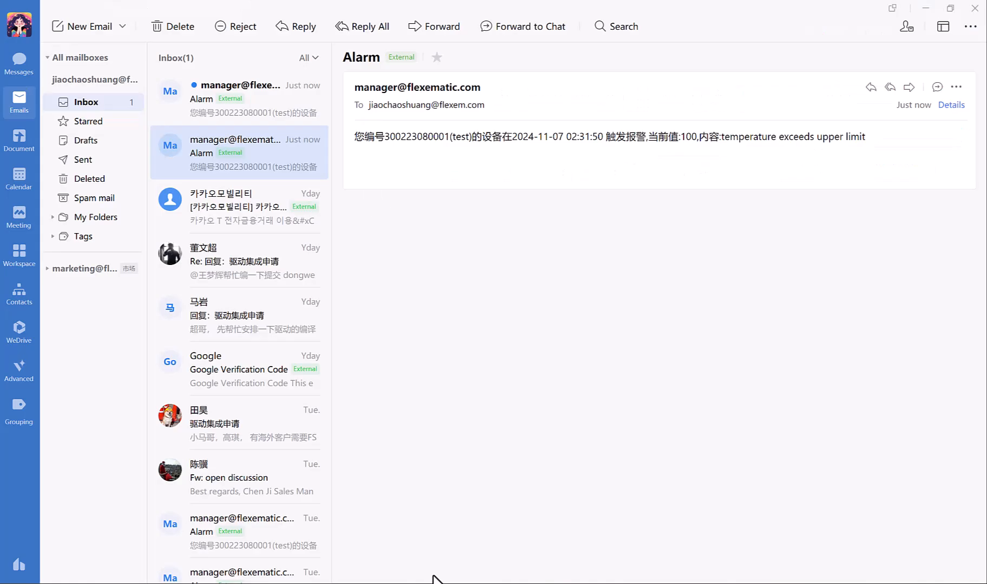
Read the newest Alarm email reporting the temperature restored to 17, then minimize WeCom.
click(235, 97)
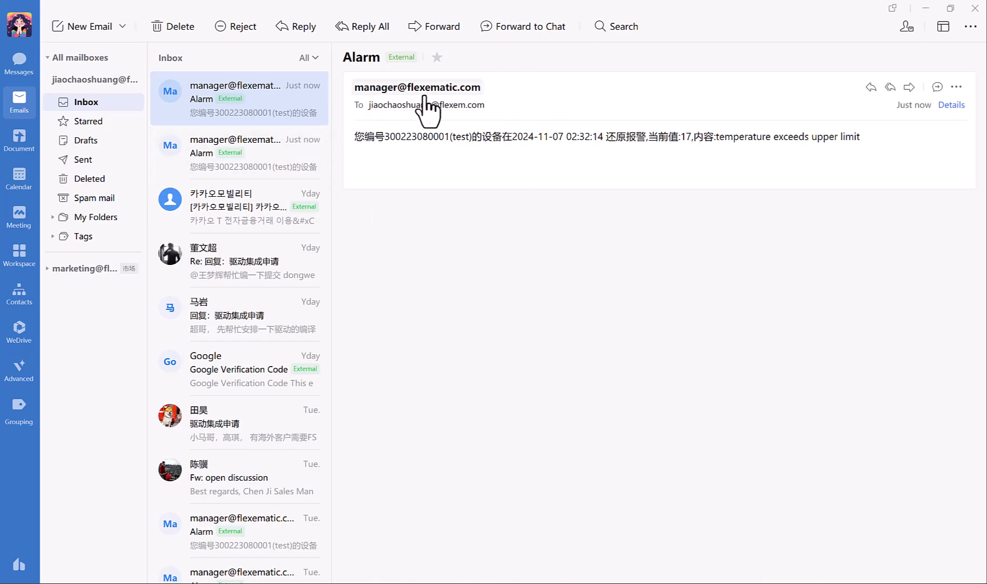
click(922, 3)
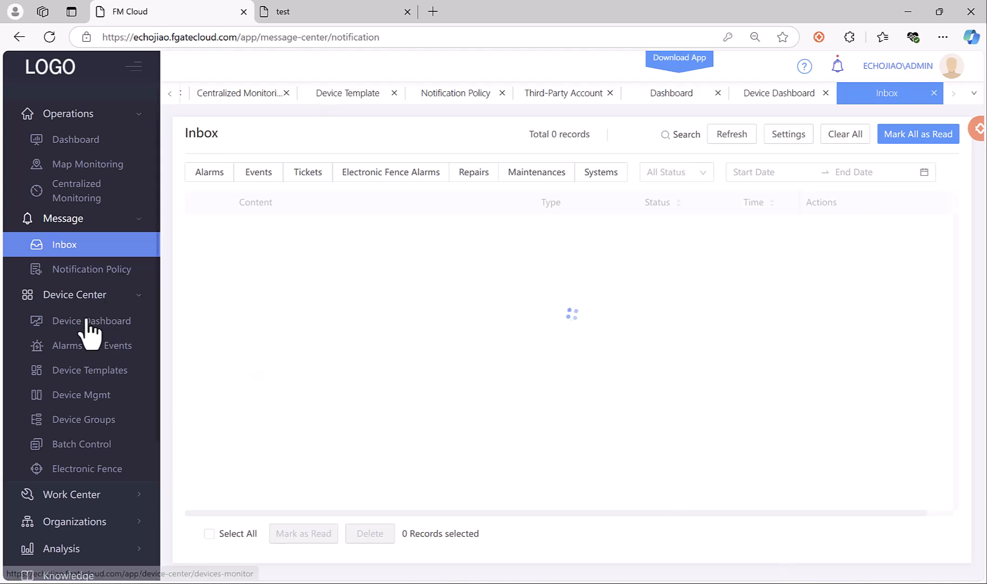
Collapse the Message and Operations sidebar groups and open device 080001's Device Dashboard.
scroll(90, 329, down, 2)
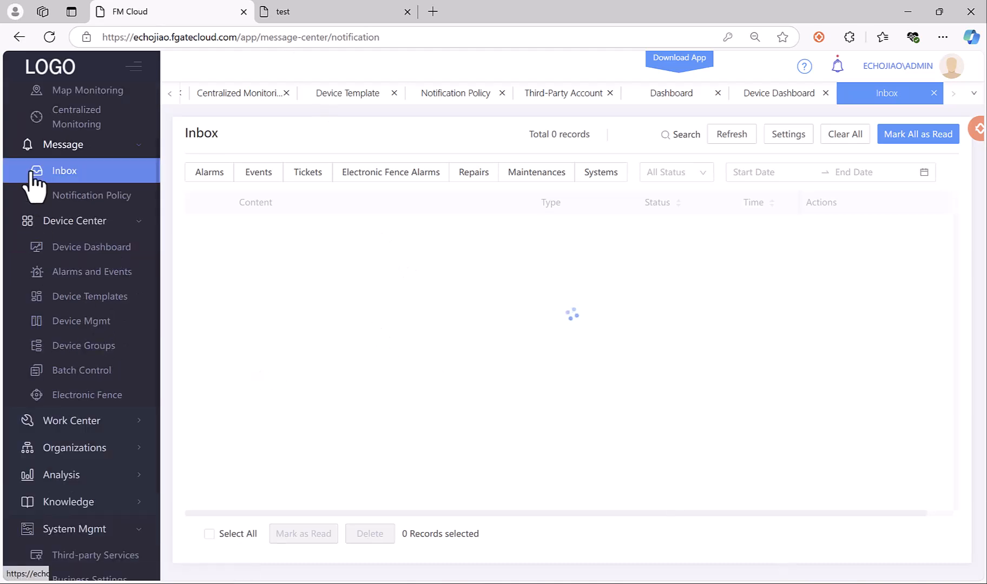
click(63, 153)
scroll(77, 183, up, 2)
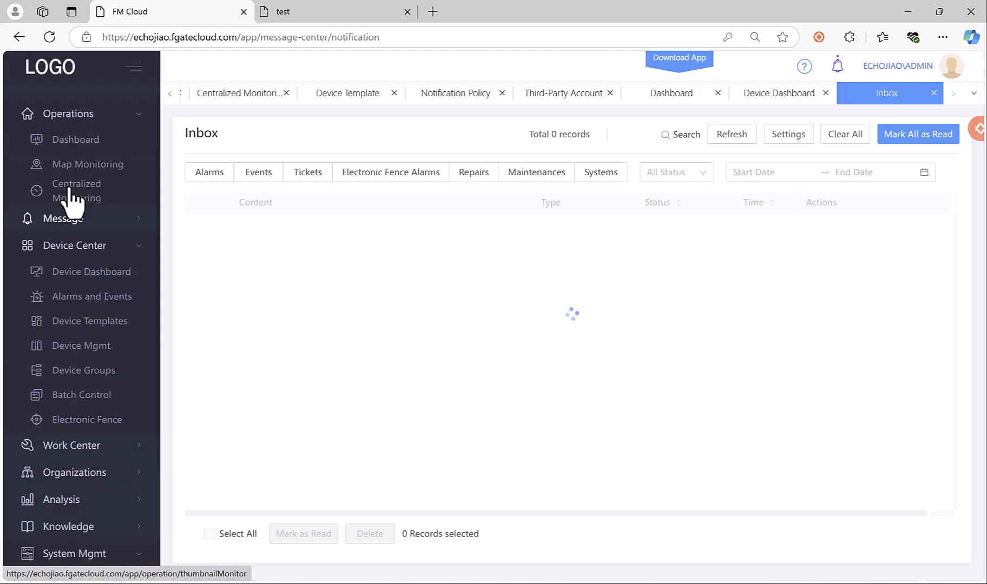
click(99, 114)
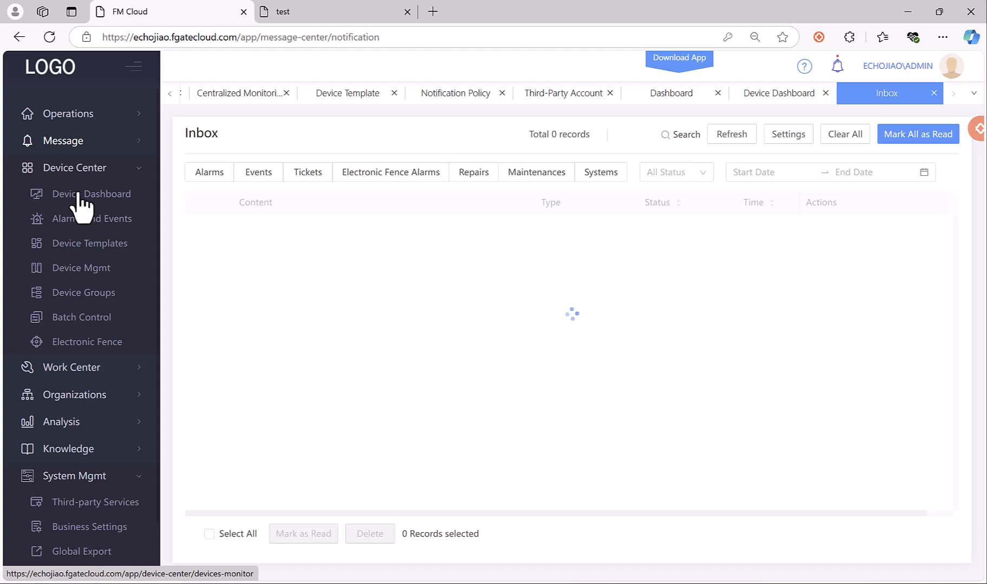
click(87, 196)
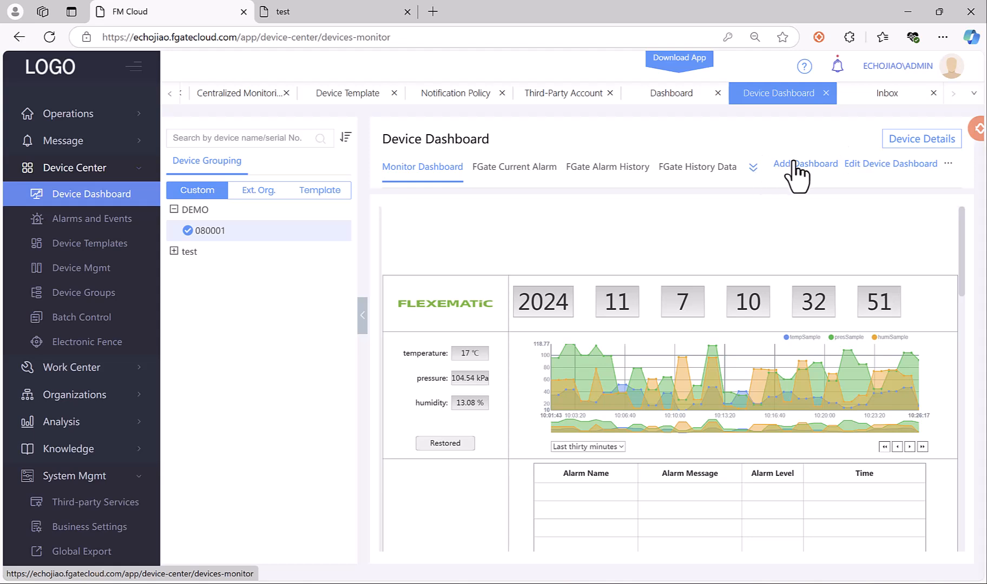
Enter dashboard edit mode and browse the Components dialog, closing it without adding anything.
click(887, 164)
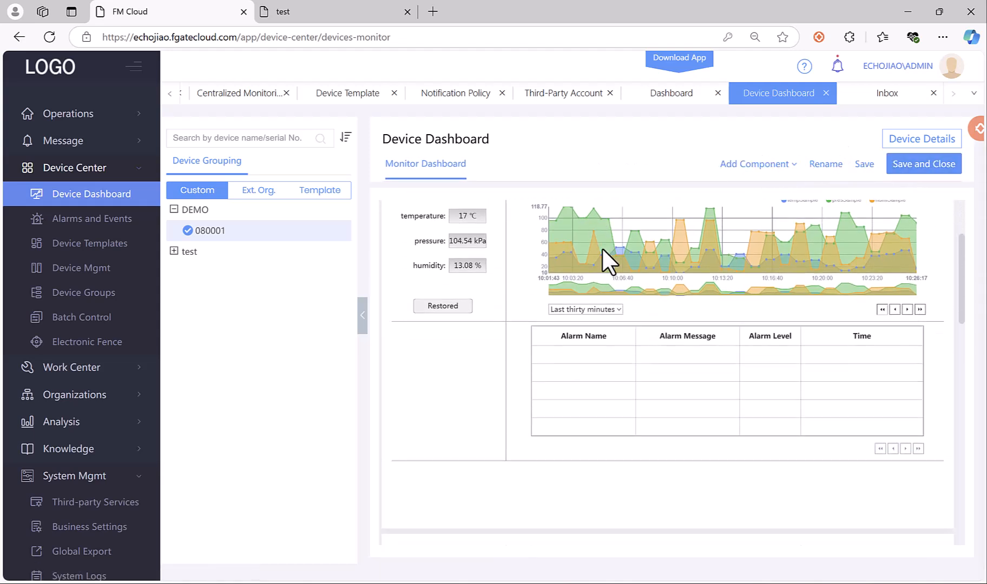
click(747, 165)
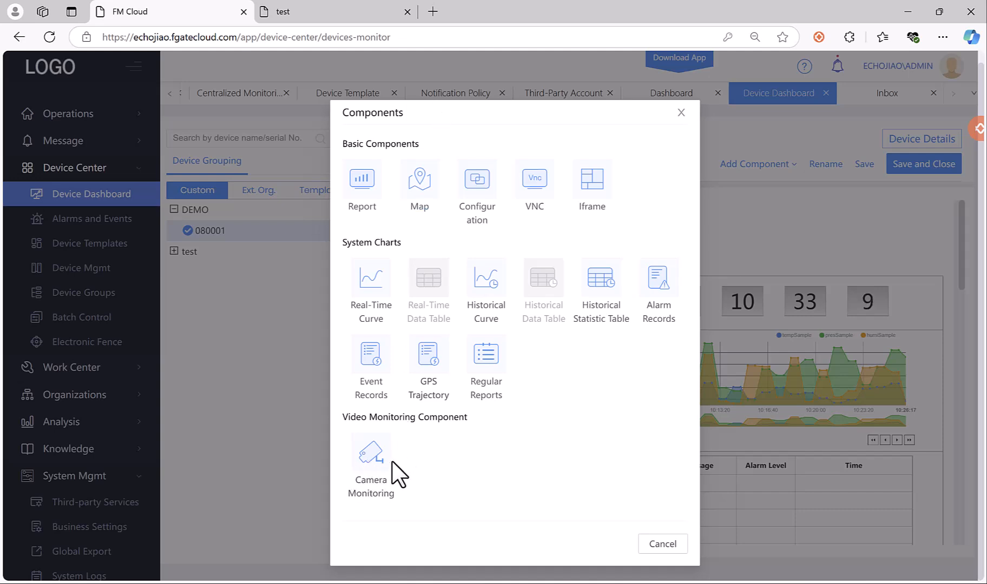
click(681, 112)
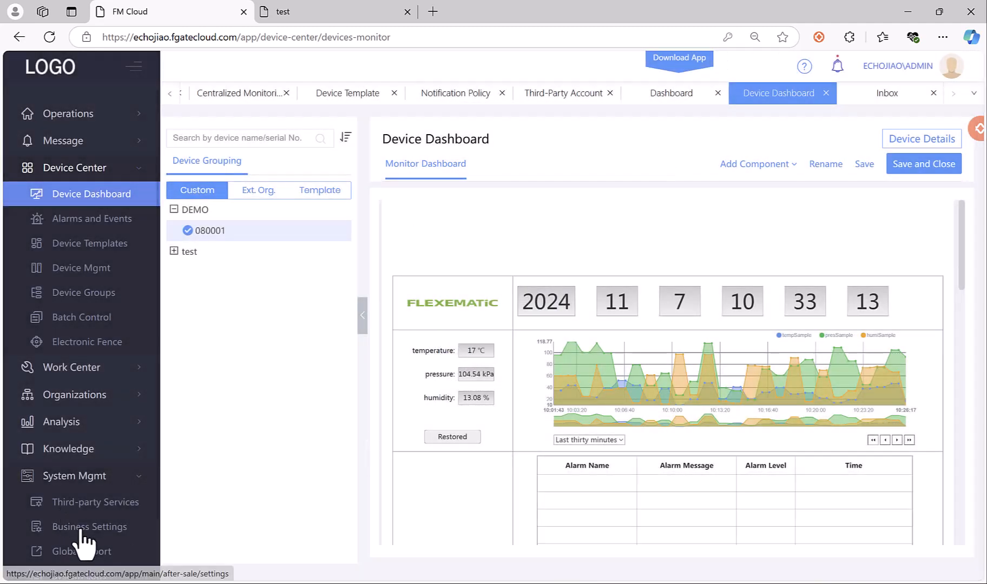
View the Ezviz third-party service settings, then open the Alarms and Events records.
scroll(89, 522, down, 1)
click(98, 443)
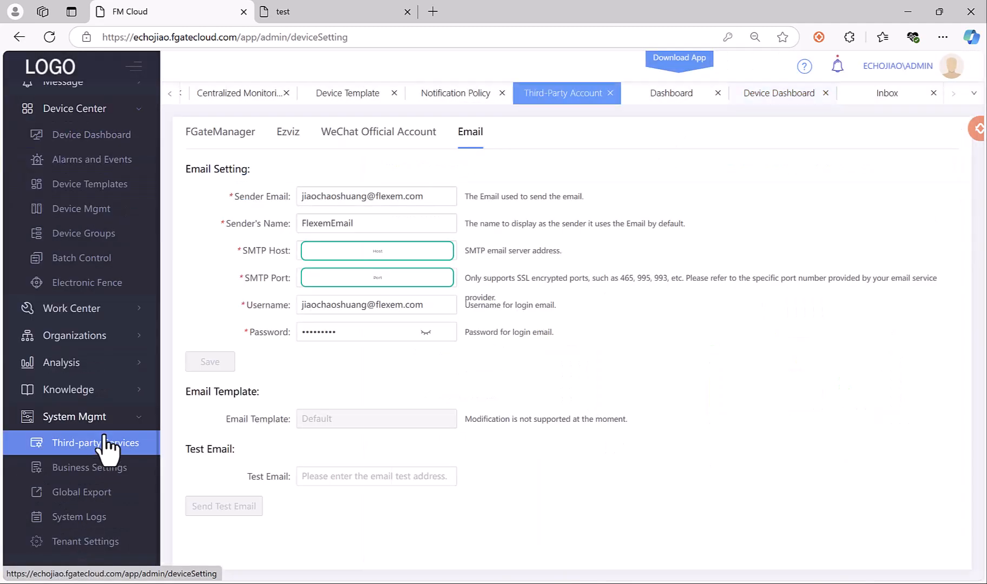
click(290, 133)
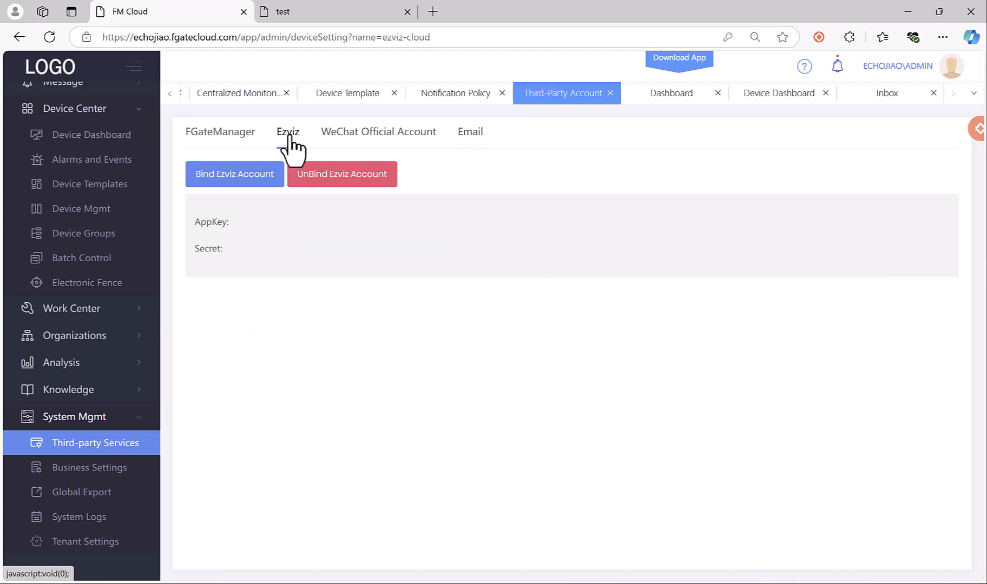
click(98, 172)
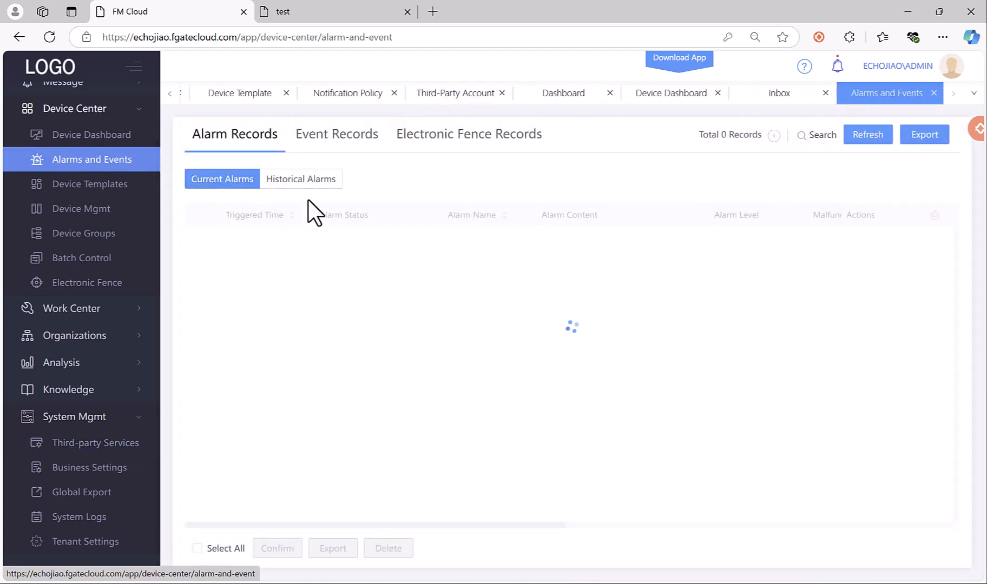
Refresh Historical Alarms to list the five temperature and pressure alarms, then return to Device Templates.
click(313, 181)
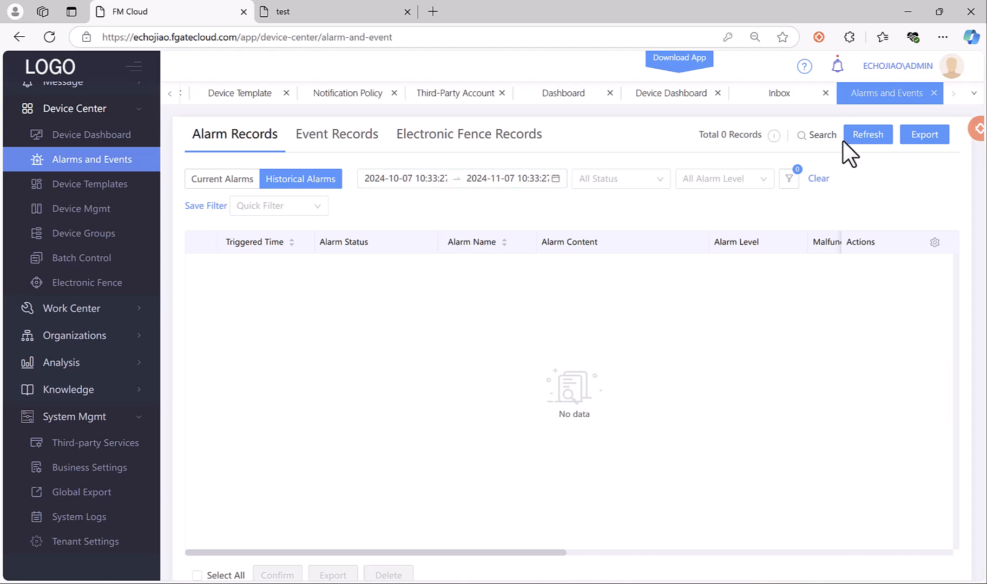
click(867, 137)
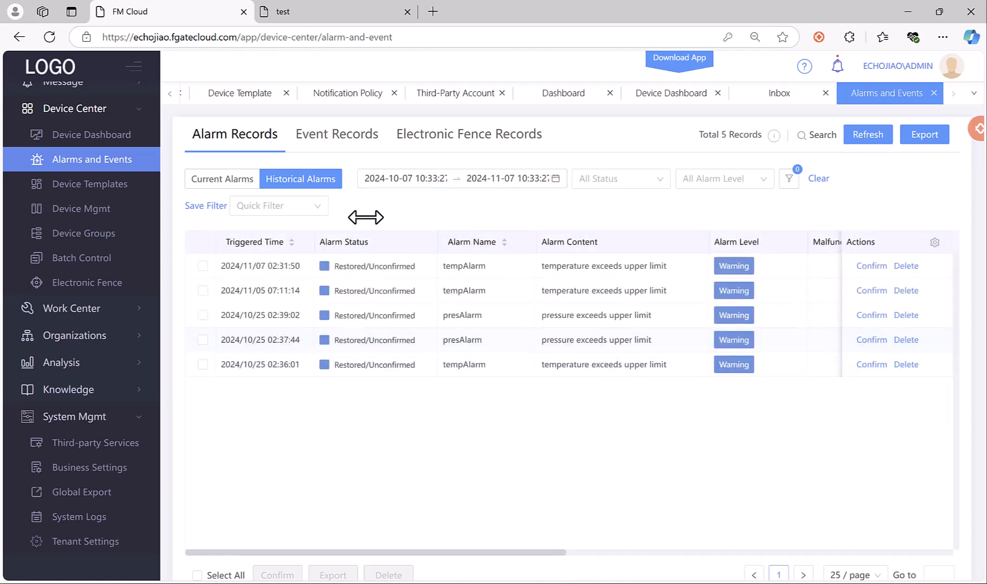
click(112, 198)
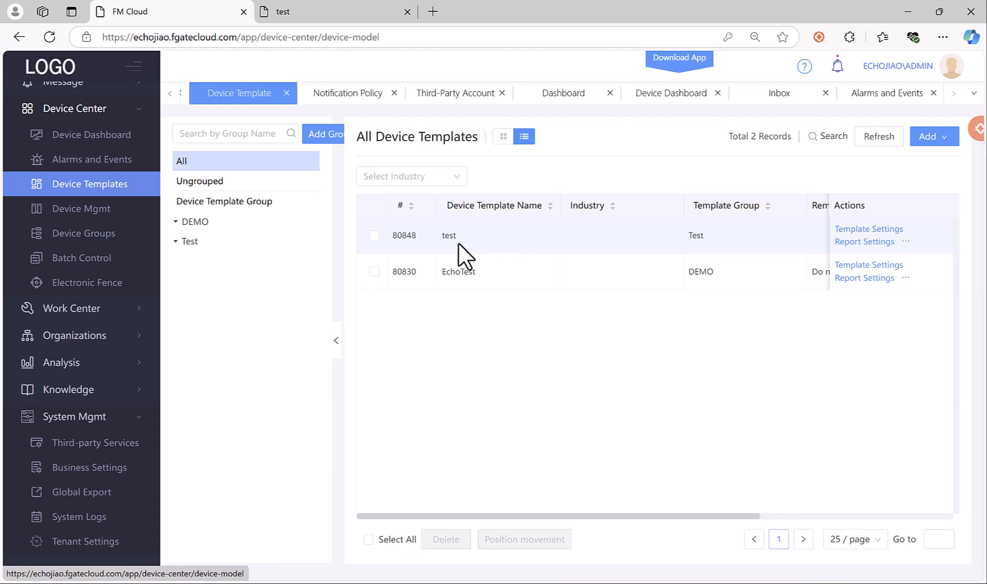
Browse Device Mgmt, Device Groups and Batch Control, ending on the empty Electronic Fence list.
click(125, 212)
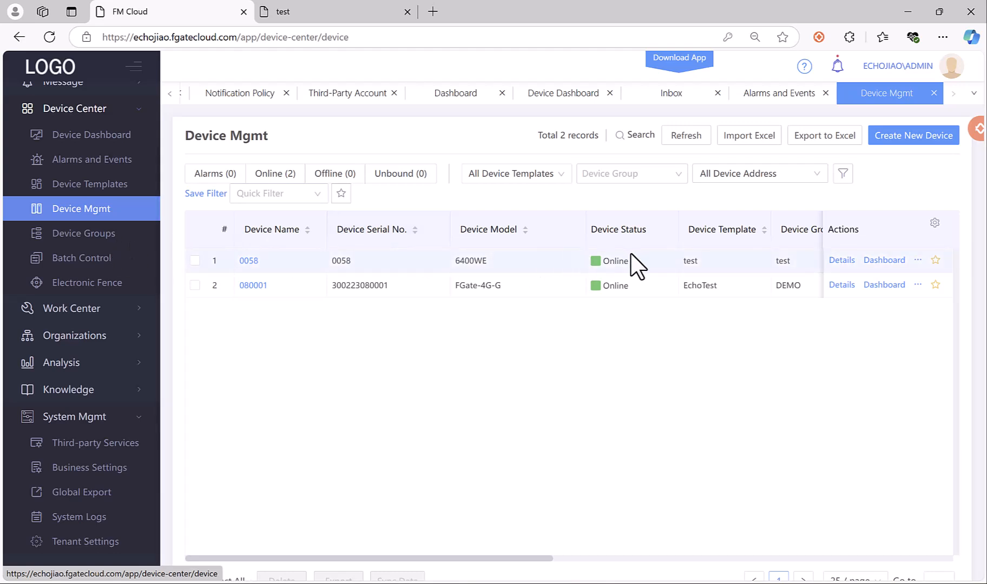
click(69, 237)
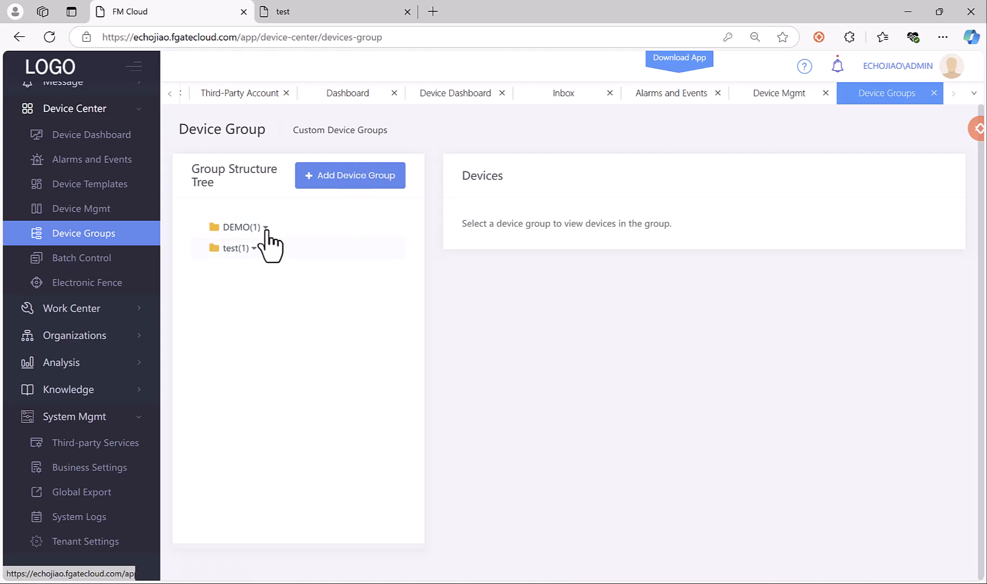
click(103, 258)
click(104, 283)
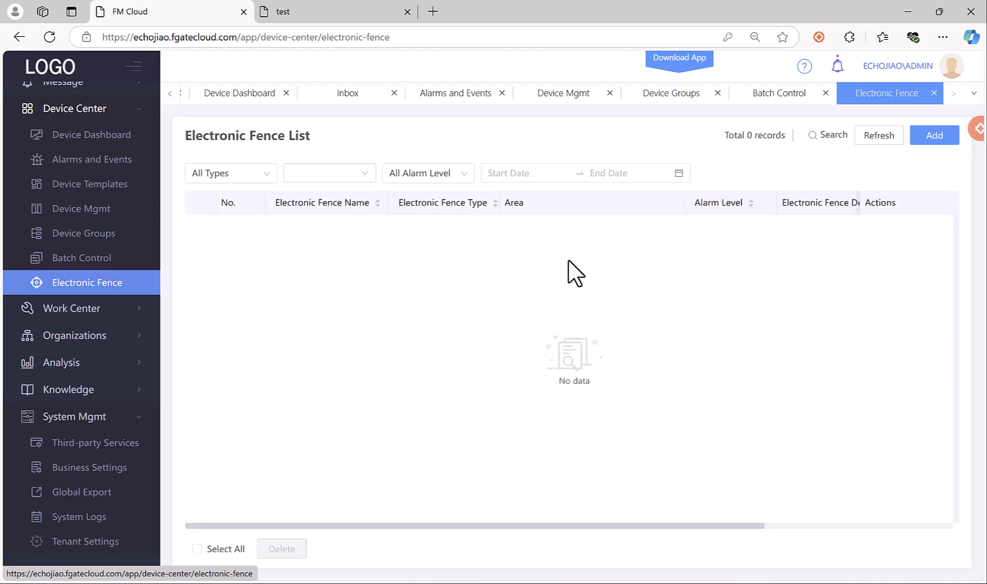
click(934, 136)
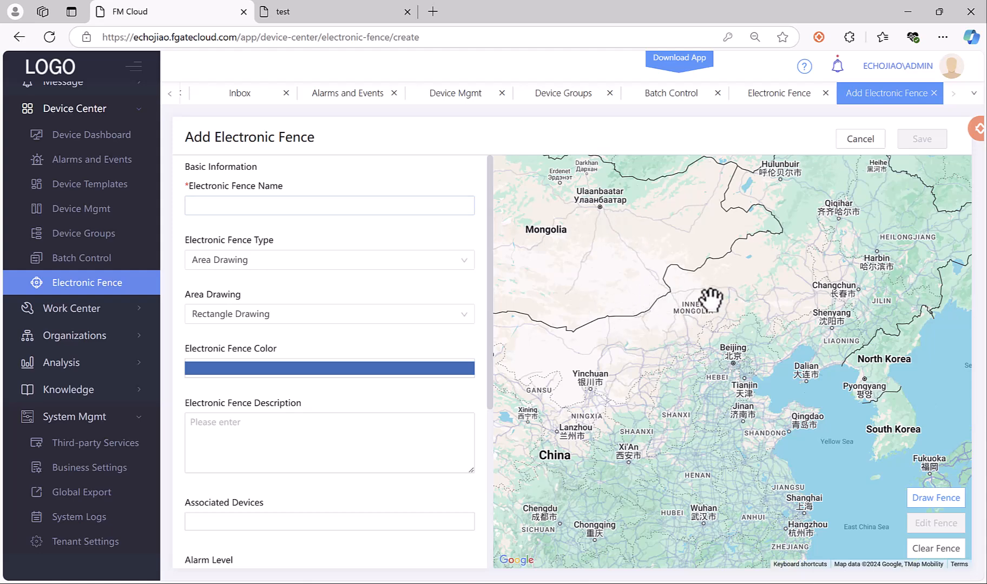
scroll(377, 357, down, 3)
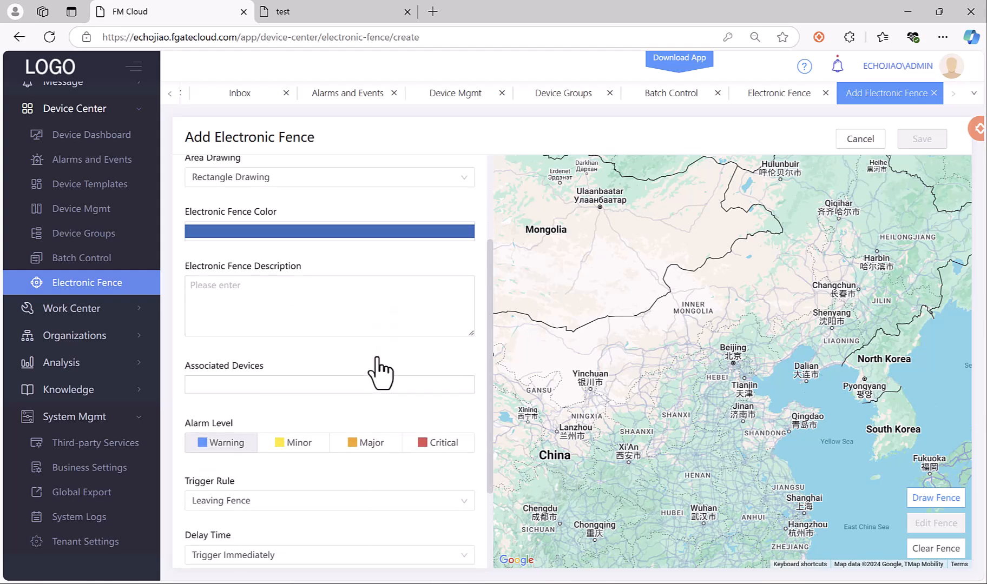
scroll(377, 359, down, 2)
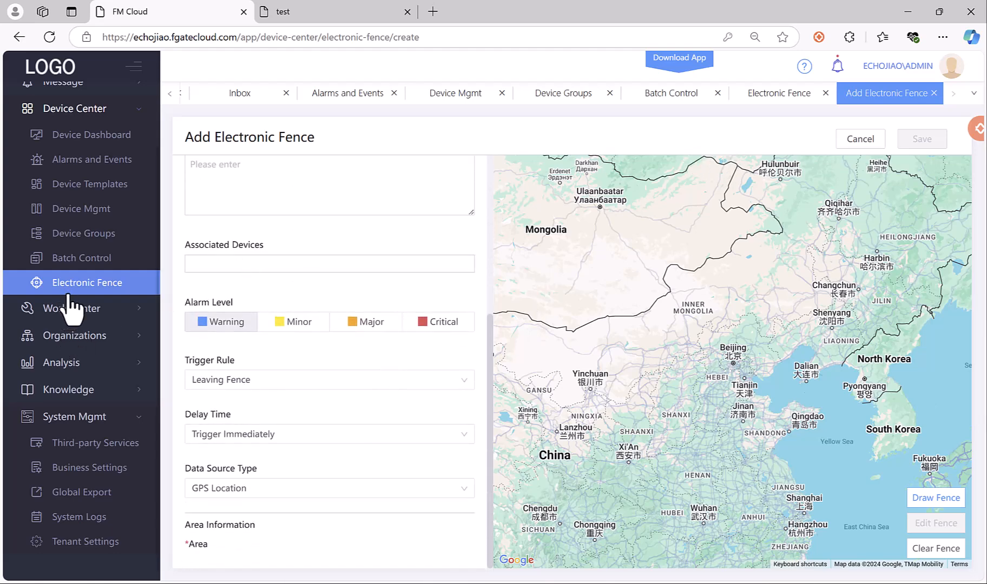
click(274, 381)
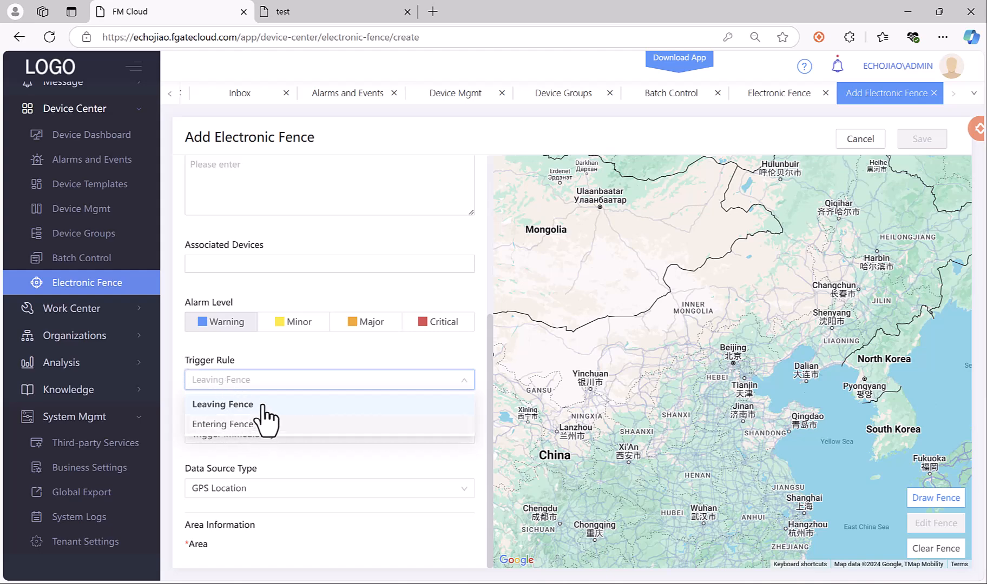
click(358, 352)
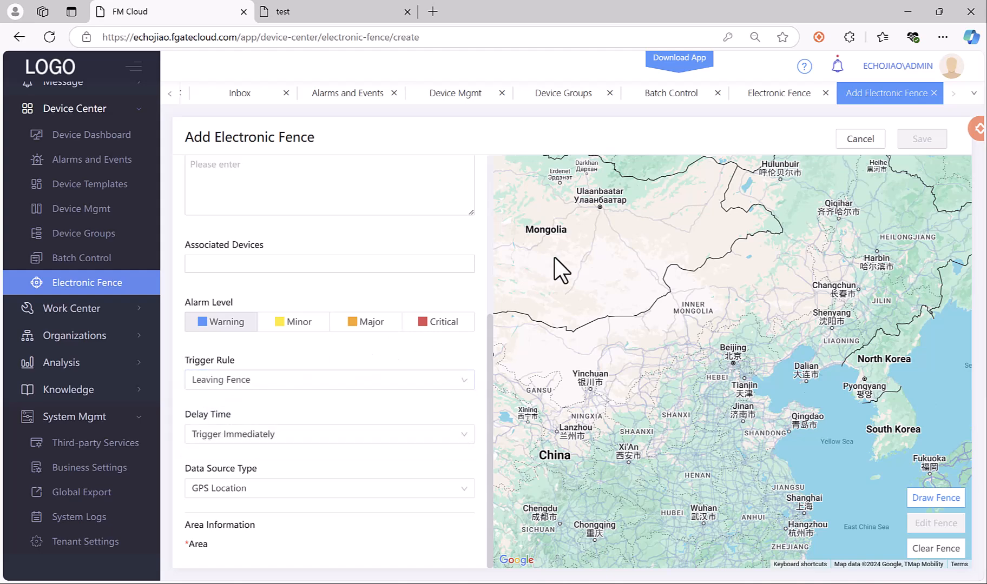
click(934, 93)
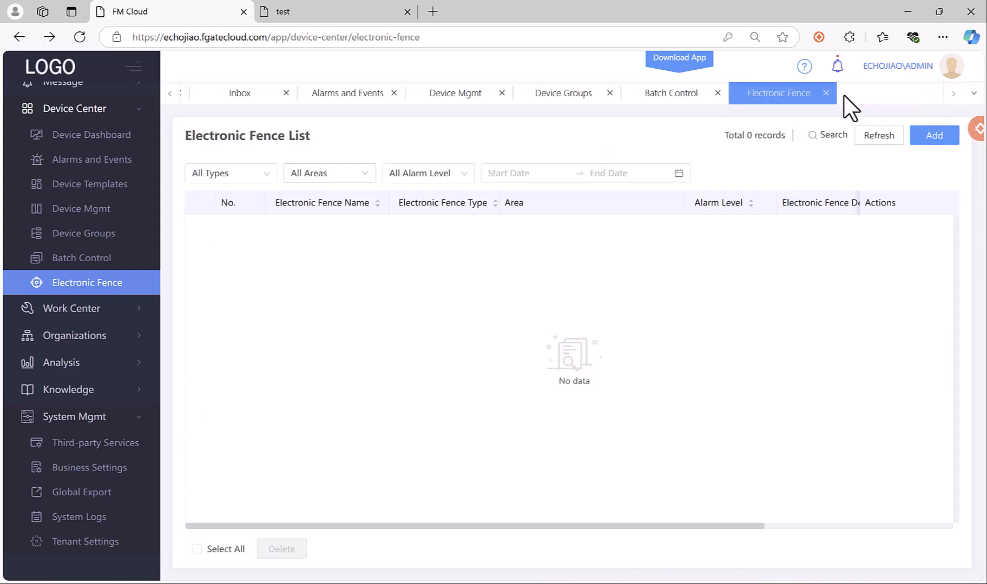
Close the Electronic Fence tab and open Plans Mgmt and Tickets Mgmt under Work Center.
click(826, 93)
scroll(43, 243, up, 2)
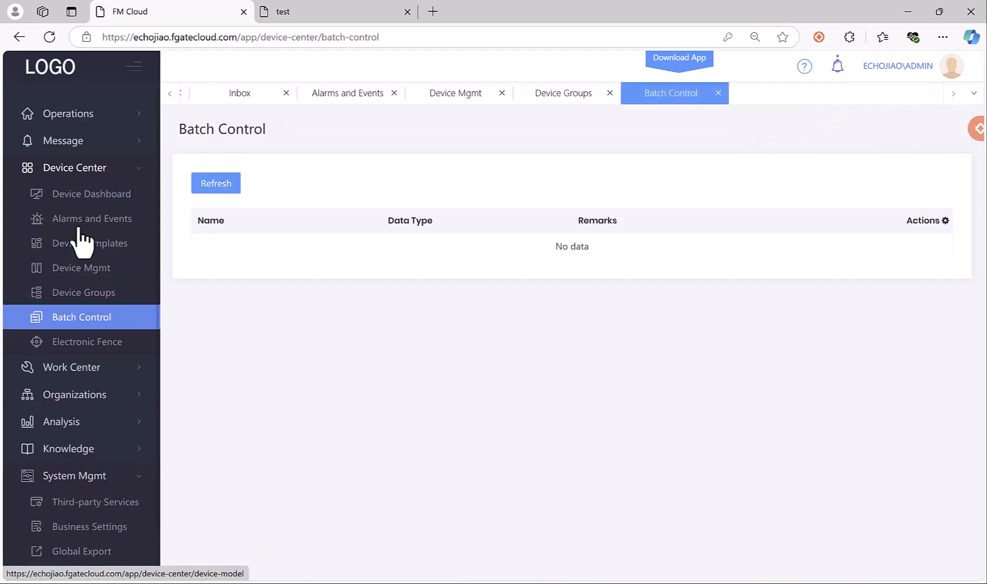
click(54, 169)
click(87, 195)
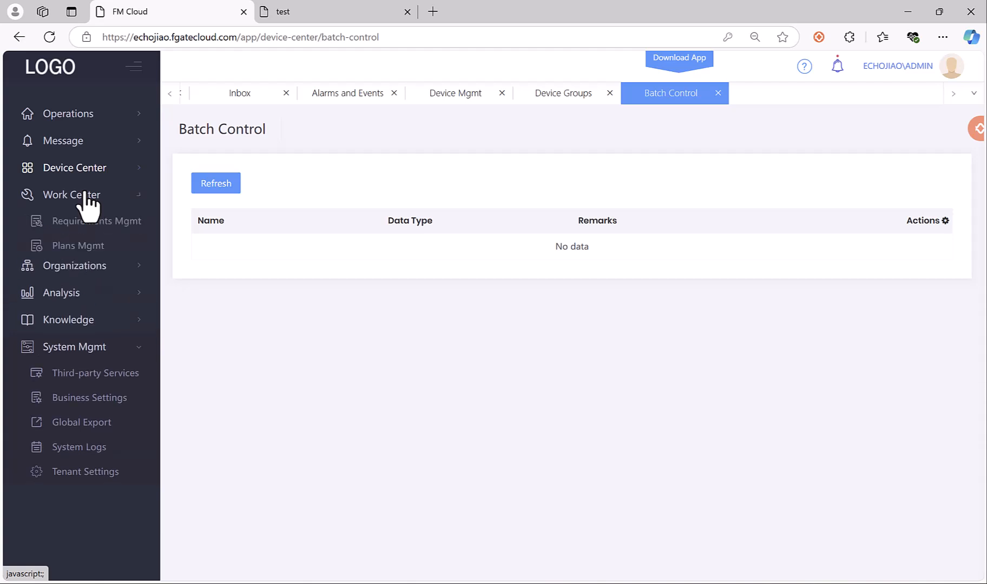
click(81, 248)
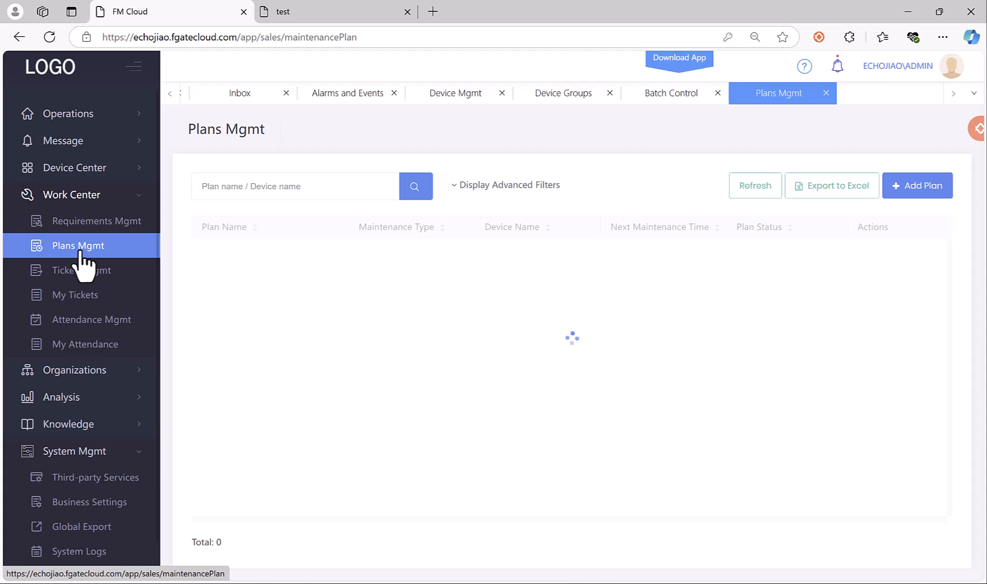
click(84, 273)
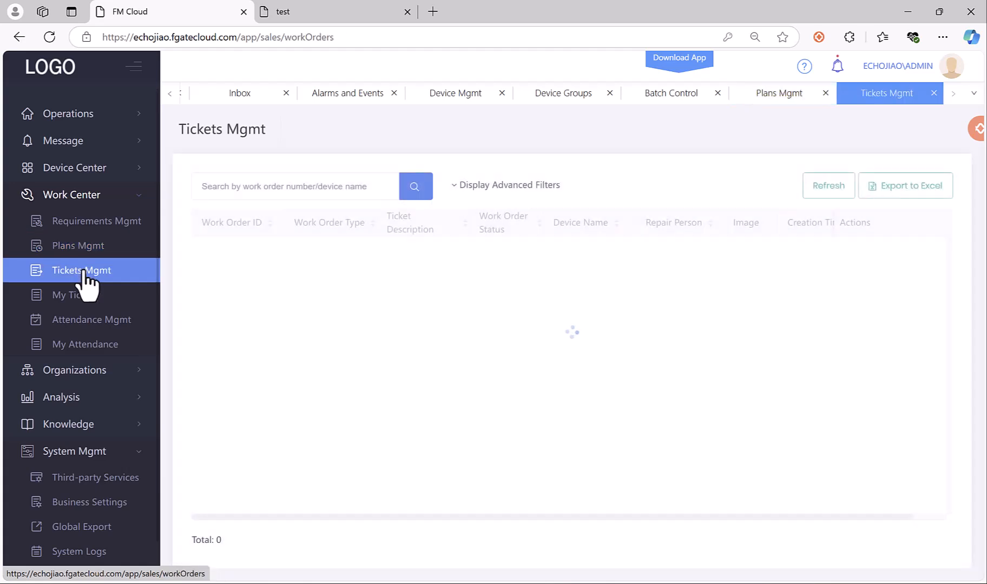
click(87, 247)
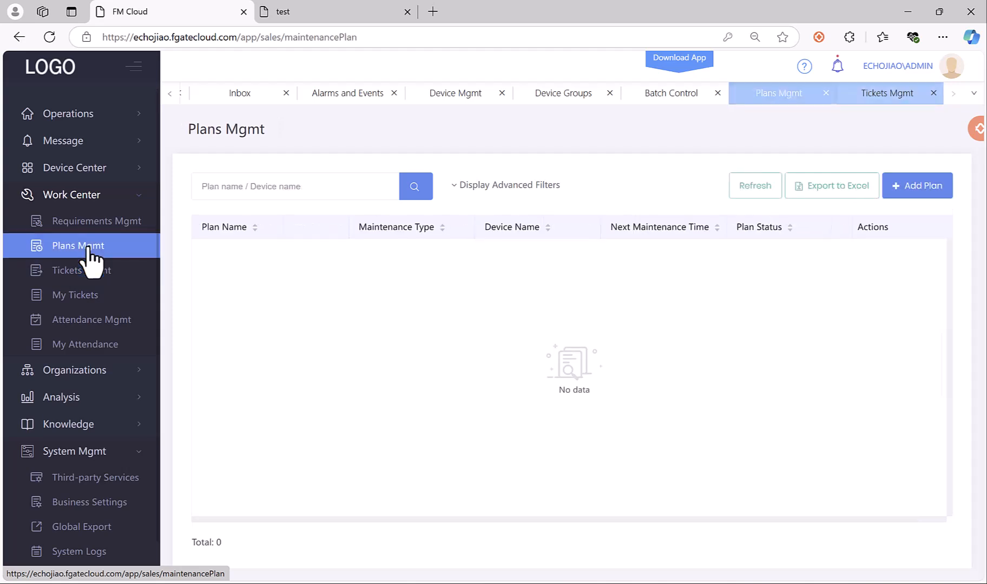
Start a new maintenance plan named test for device 080001.
click(916, 189)
click(383, 148)
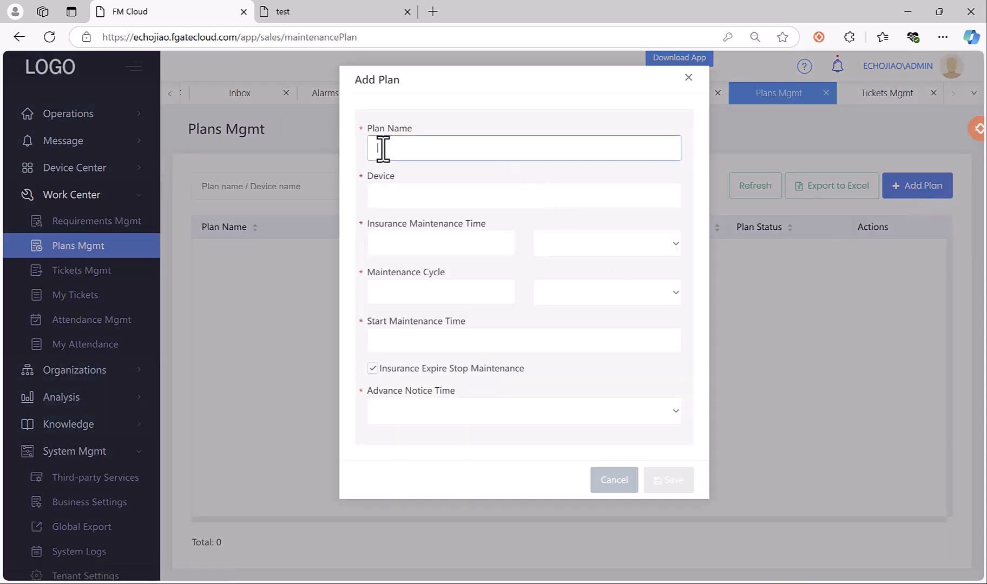
text(test)
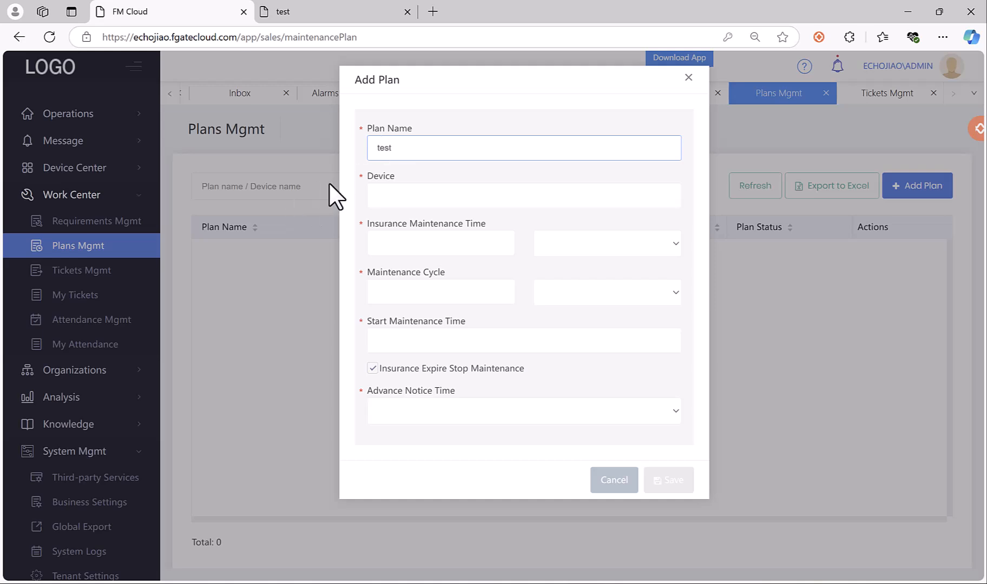
click(463, 192)
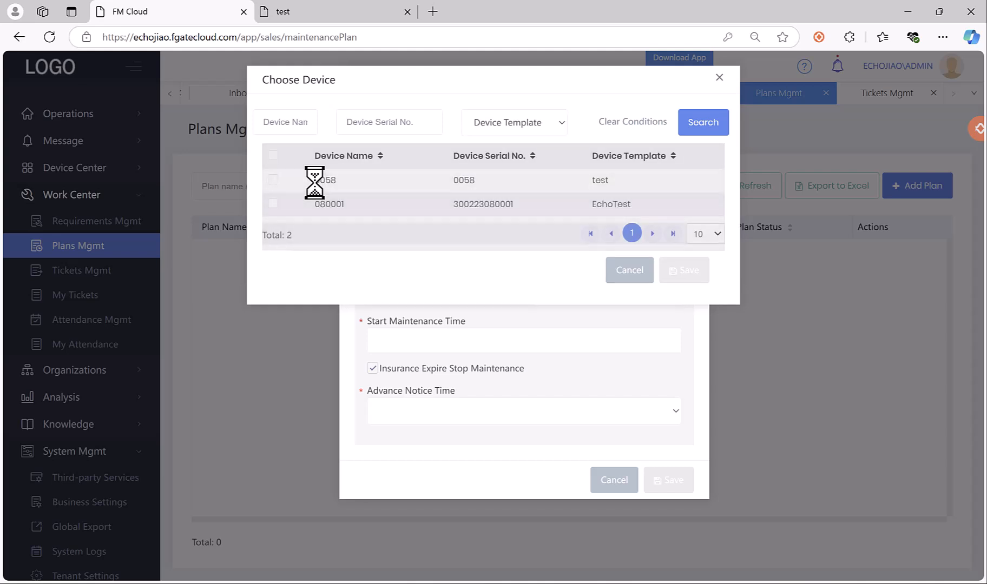
click(273, 204)
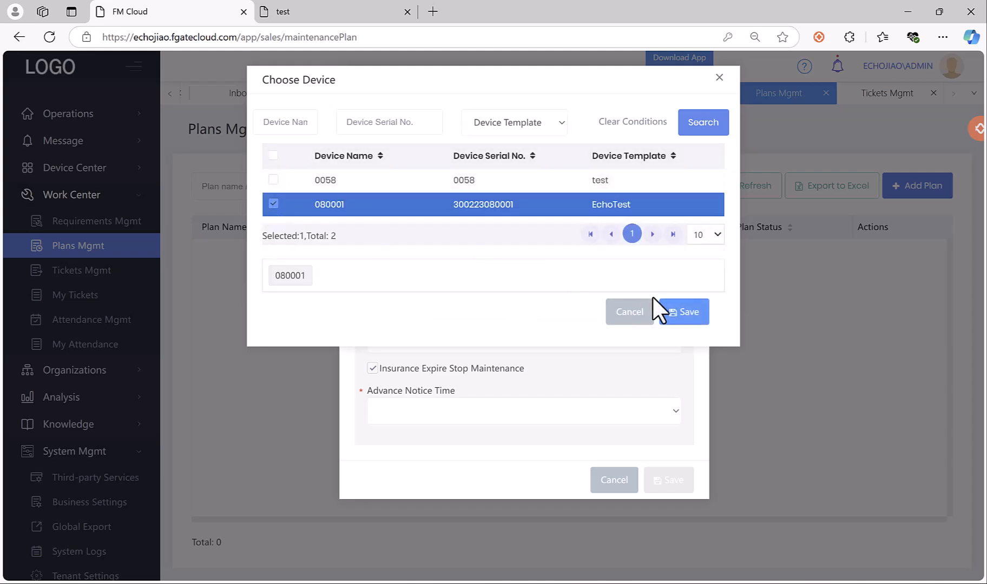
click(682, 315)
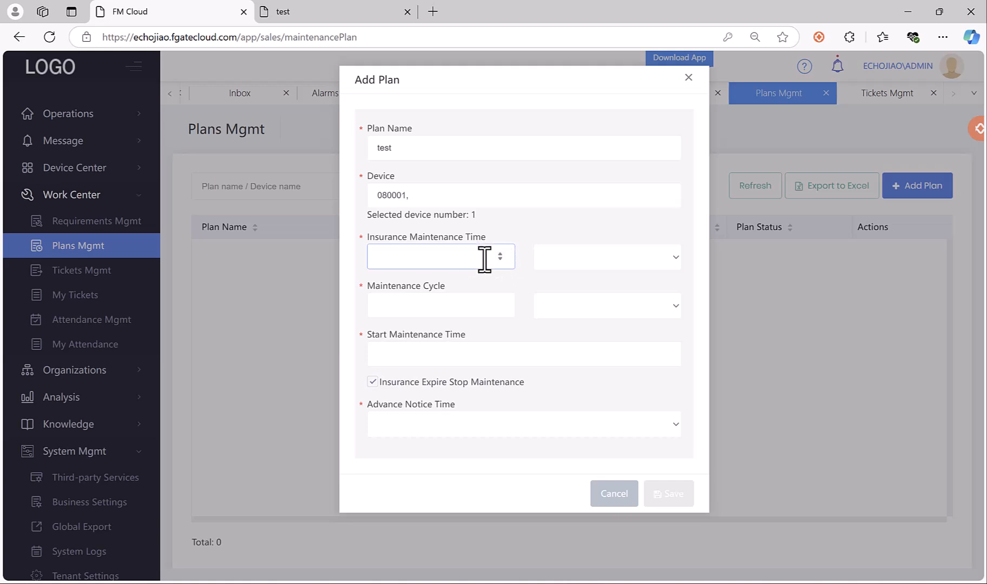
Set insurance time 7 Day, maintenance cycle 7 Day, start date 11/07/2024, advance notice One Day.
text(7)
click(653, 265)
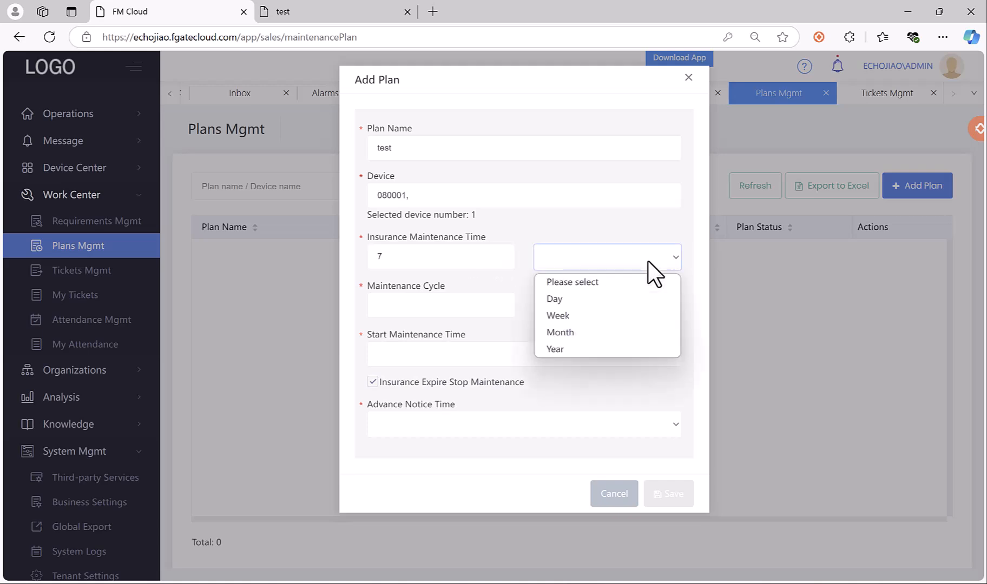
click(600, 299)
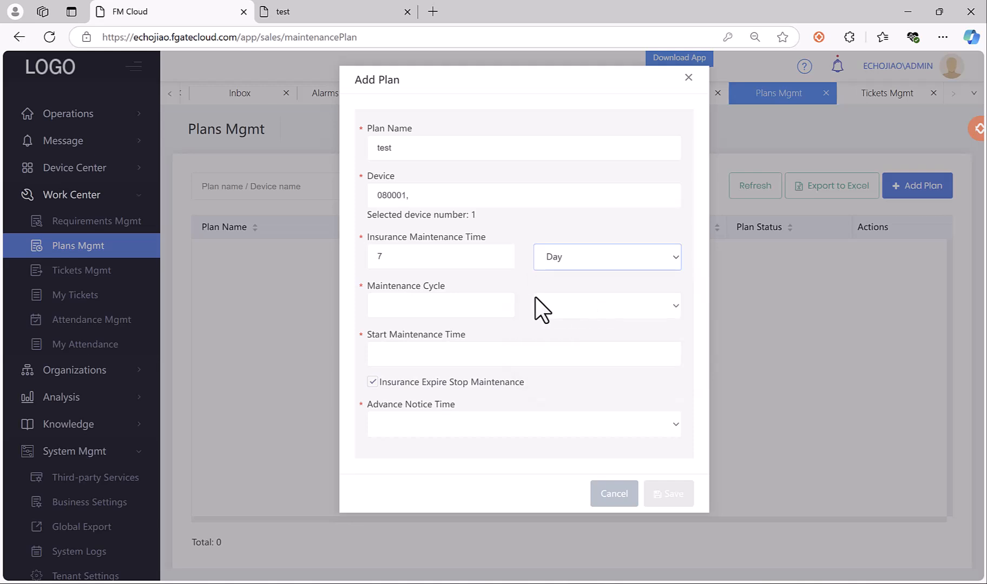
click(405, 307)
text(7)
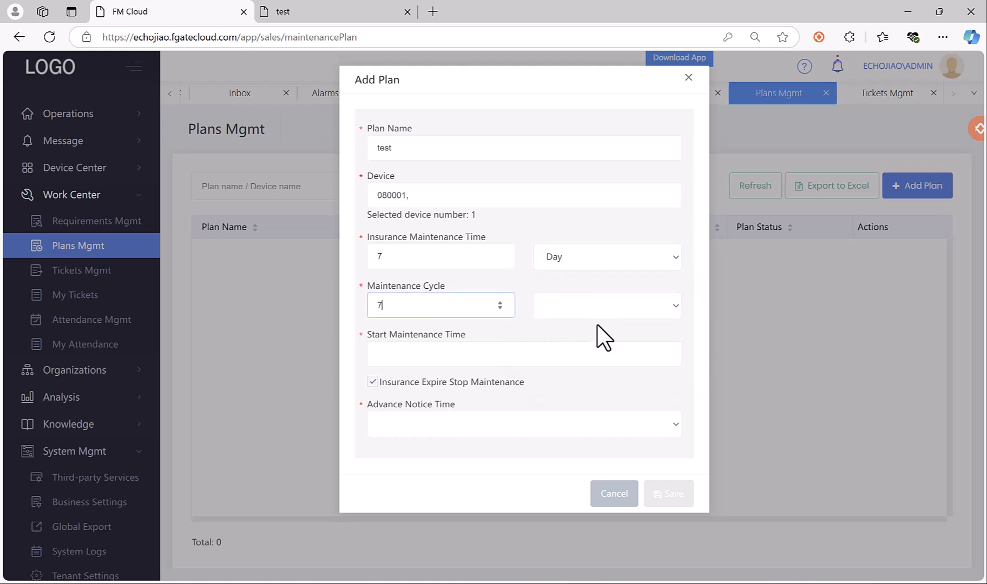
click(600, 305)
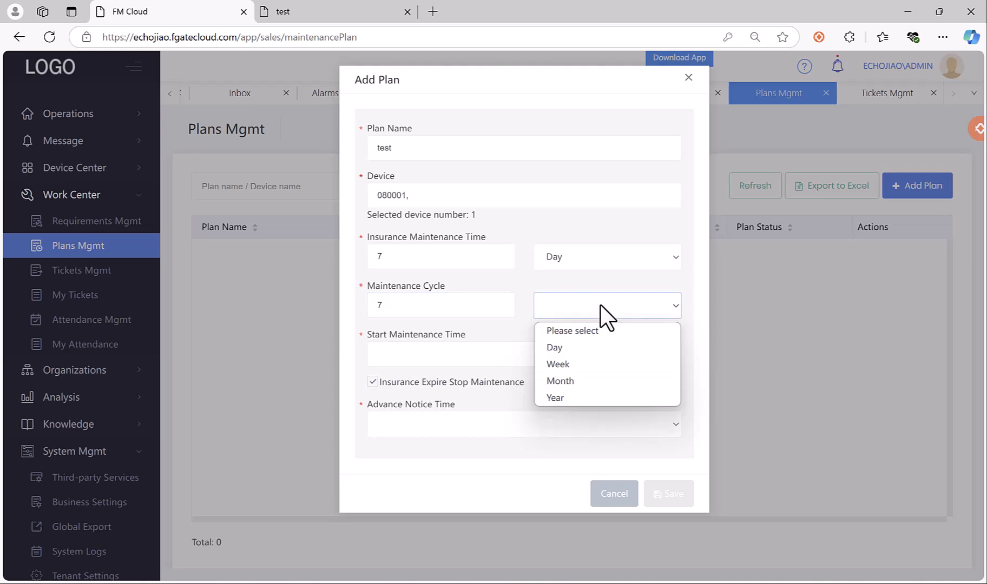
click(581, 346)
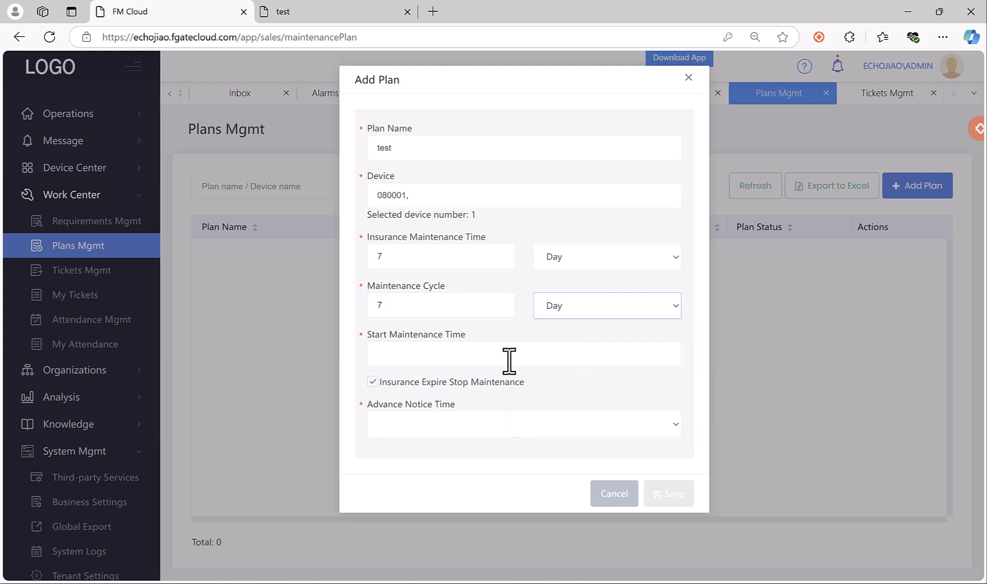
click(430, 357)
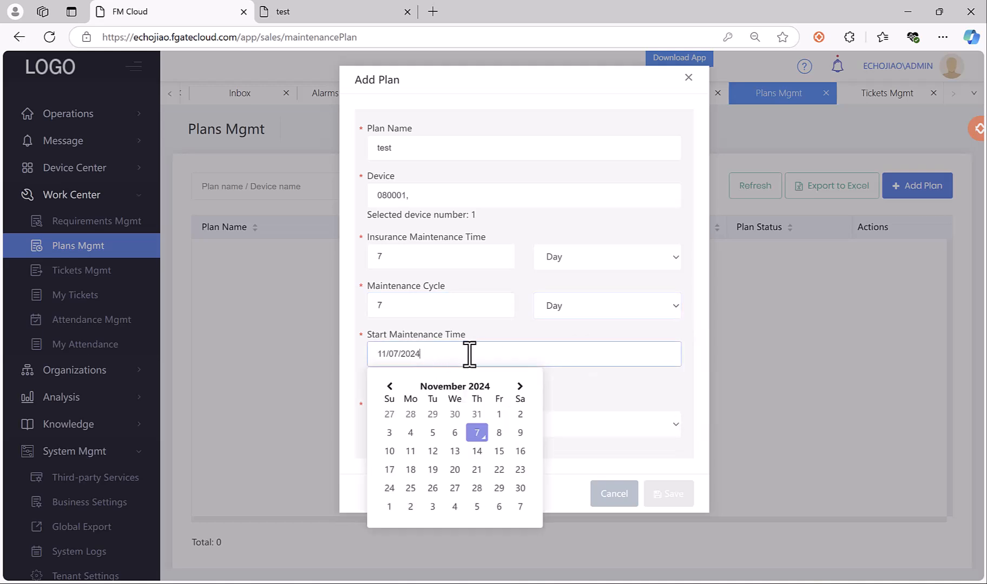
click(474, 435)
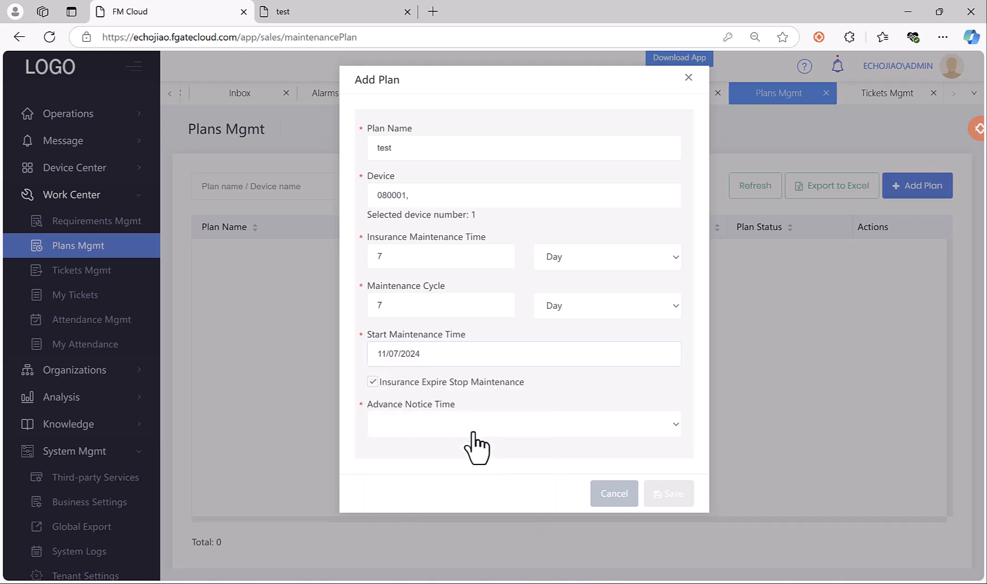
click(422, 424)
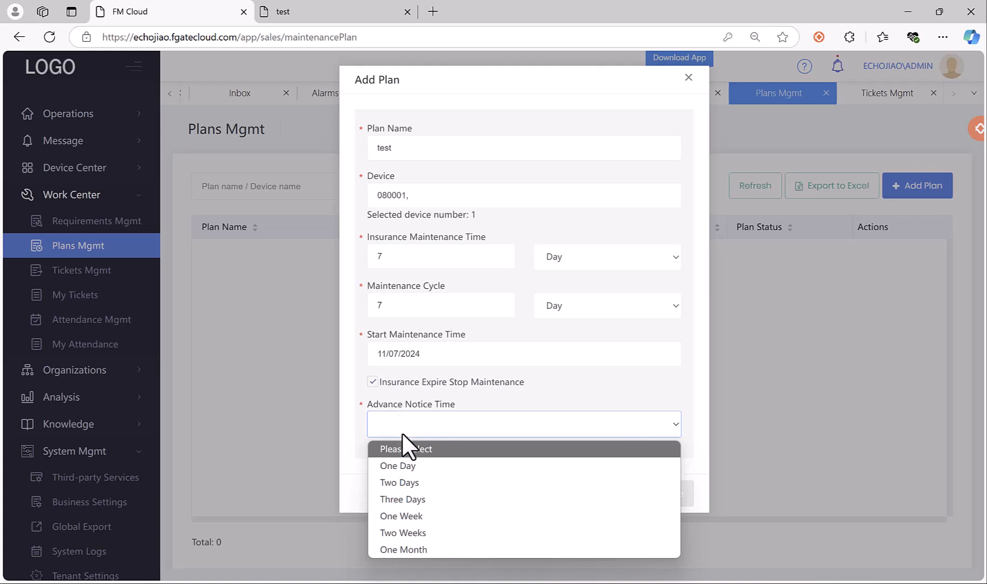
click(407, 466)
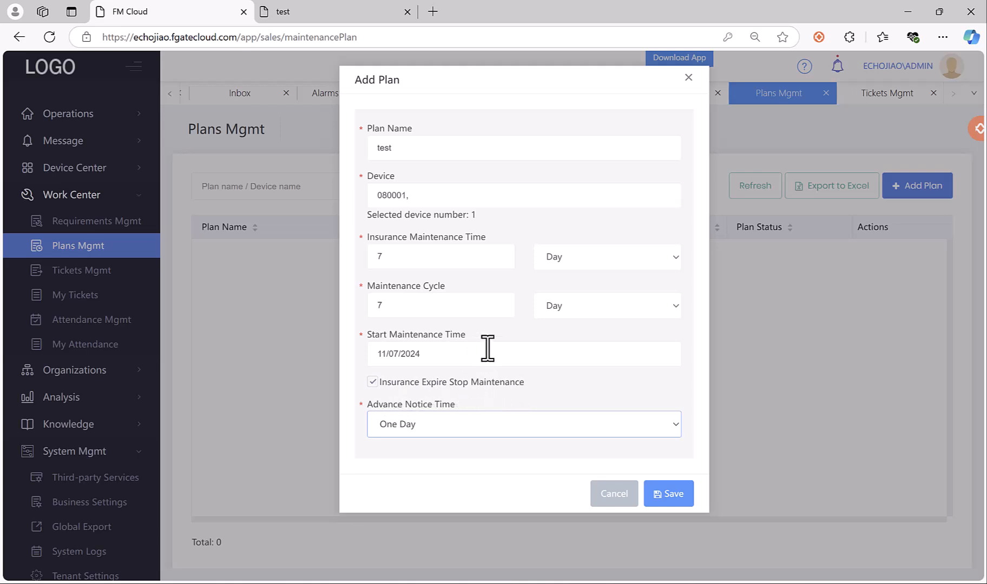
Change the insurance maintenance time to 1 Year and save the plan.
drag(447, 258, 335, 258)
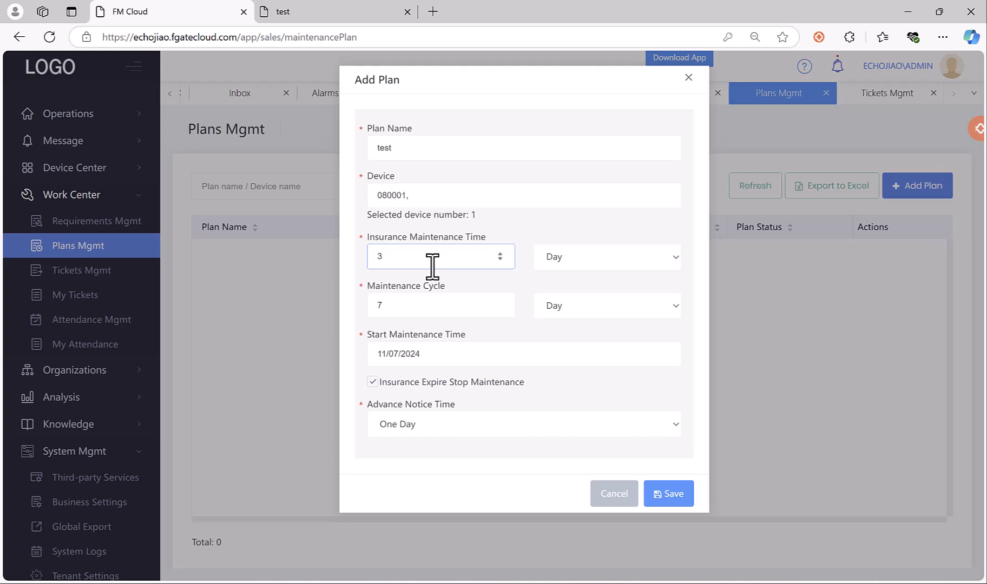
key(BackSpace)
text(1)
click(611, 257)
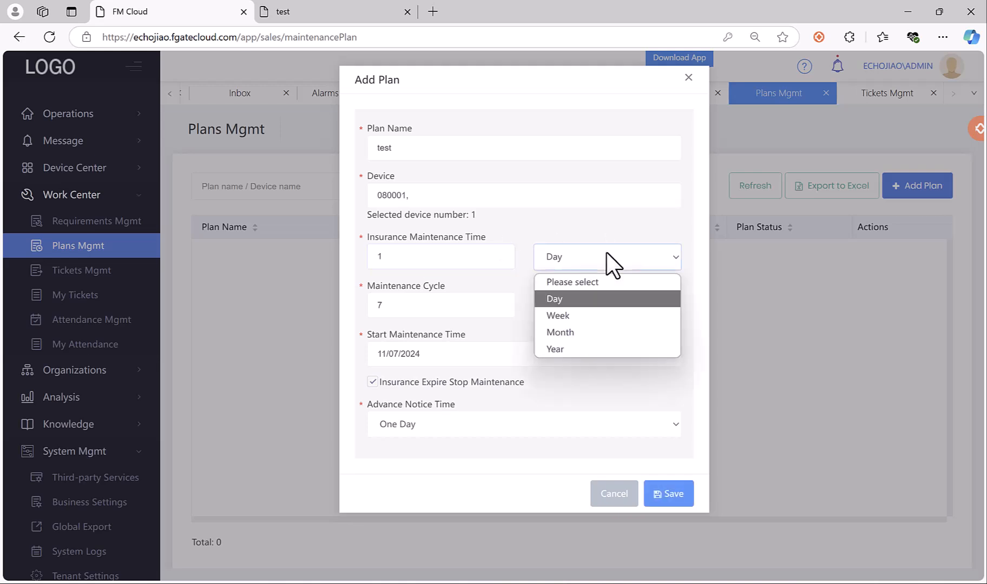
click(586, 349)
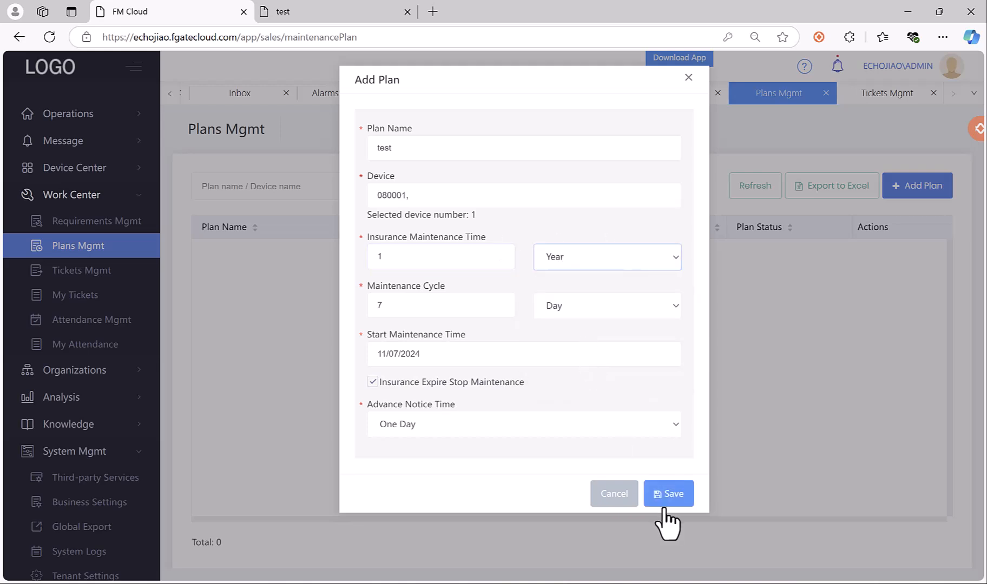
click(671, 495)
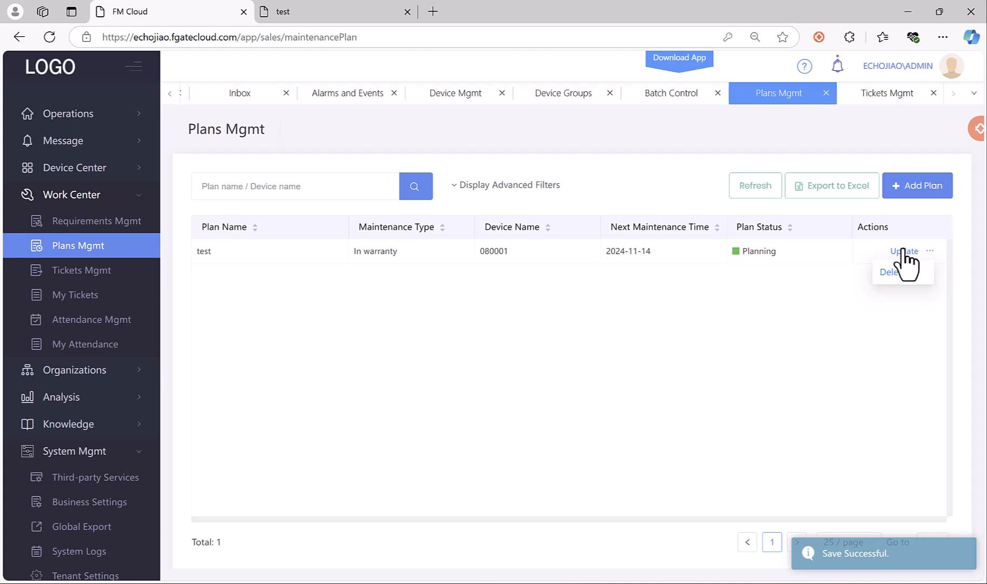
Close the test plan's editor unchanged, then reload Tickets Mgmt and toggle its advanced filters.
click(904, 252)
click(690, 79)
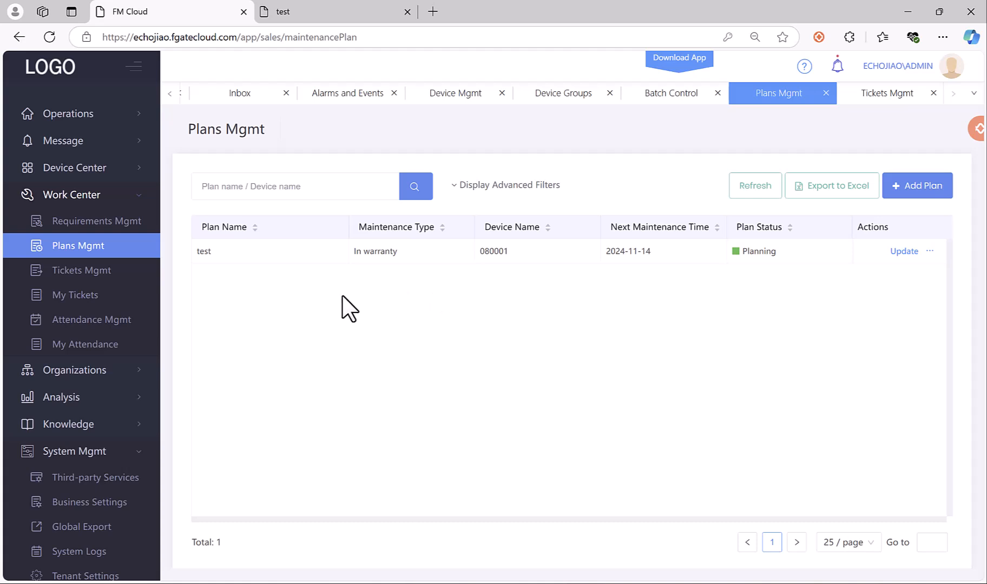
click(85, 142)
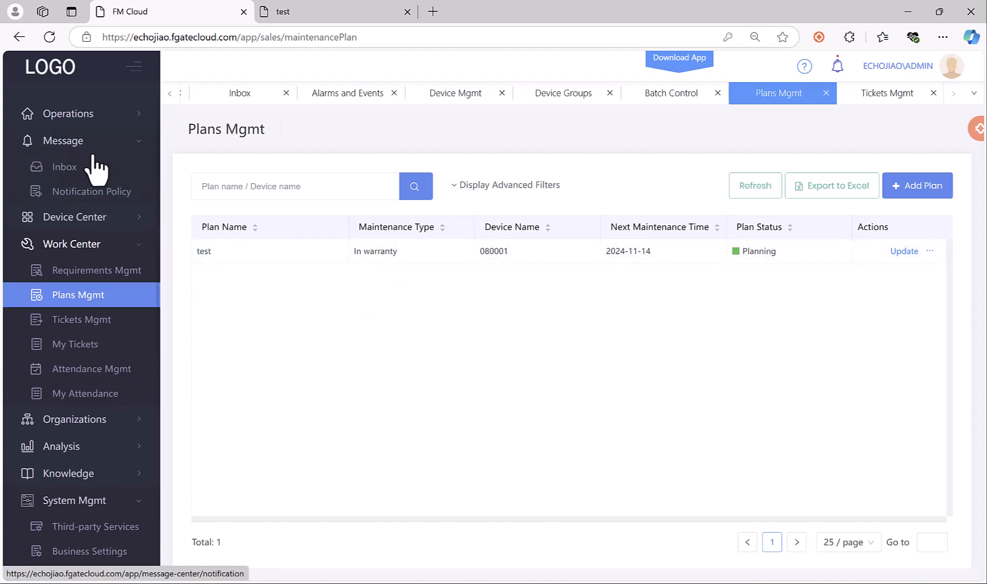
click(96, 324)
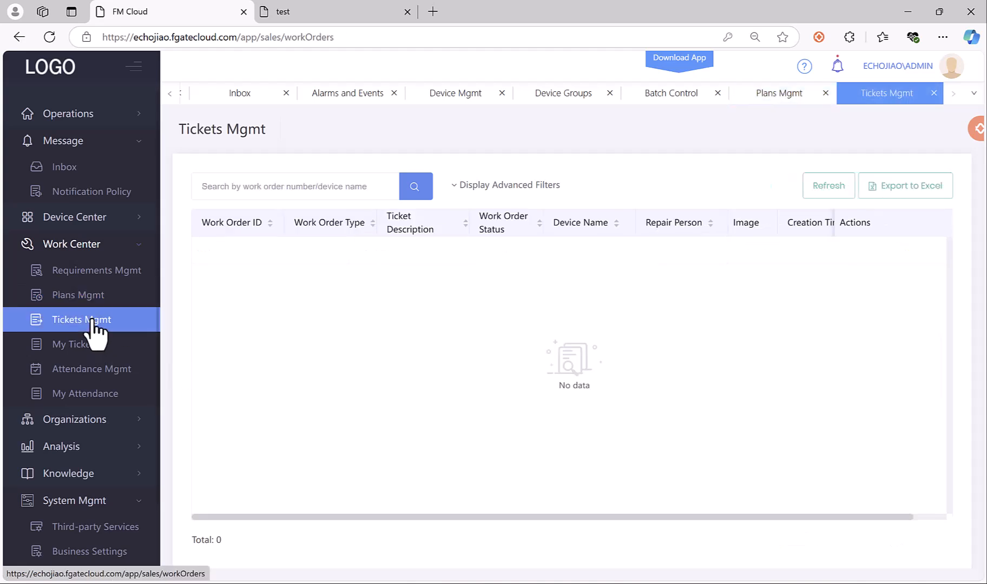
click(829, 189)
click(474, 186)
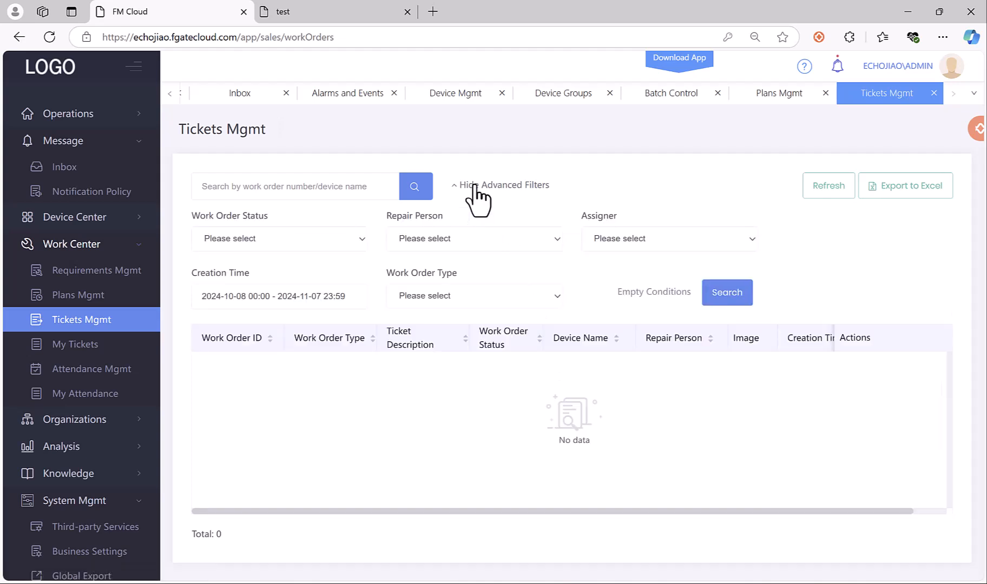
click(473, 185)
Check My Tickets, then go to the empty Requirements Mgmt page.
click(73, 349)
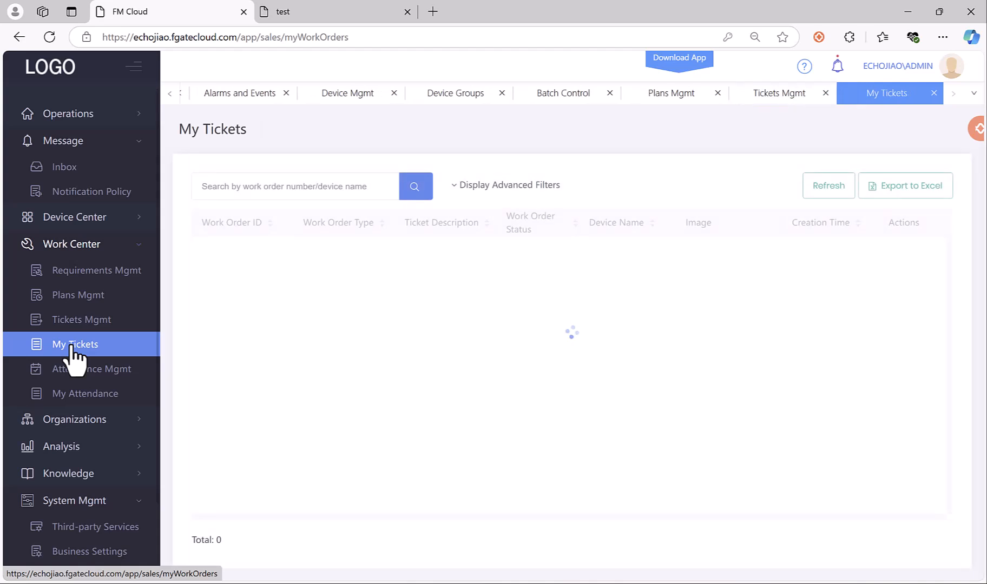
click(90, 319)
click(98, 295)
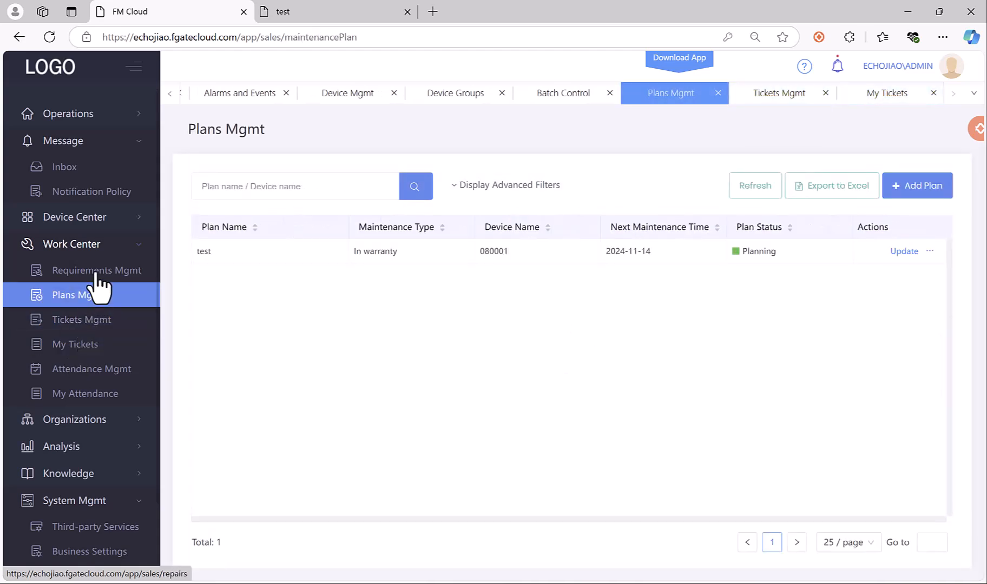
click(95, 272)
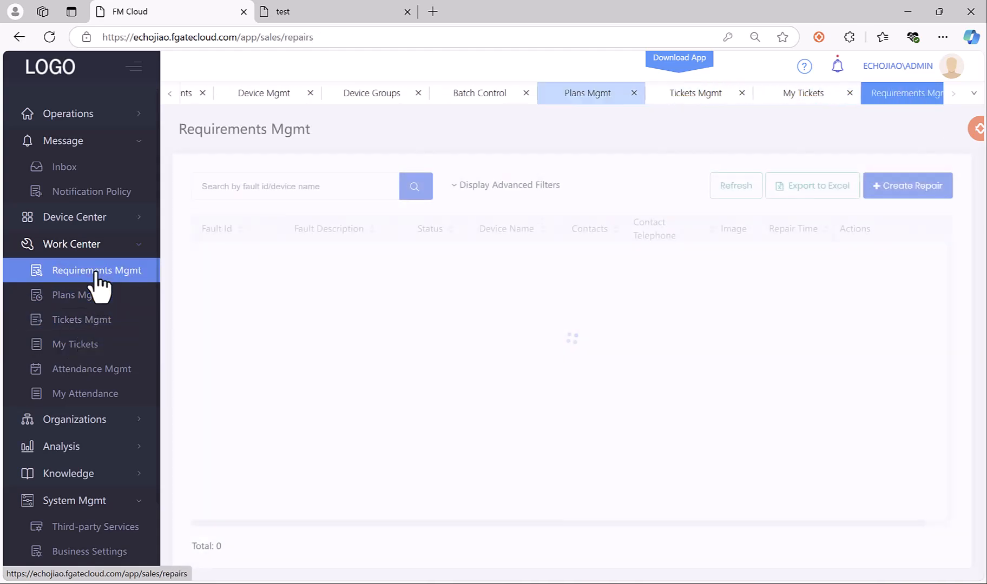
Save a repair request for device 080001, description test, with the saved contact telephone.
click(893, 187)
click(280, 135)
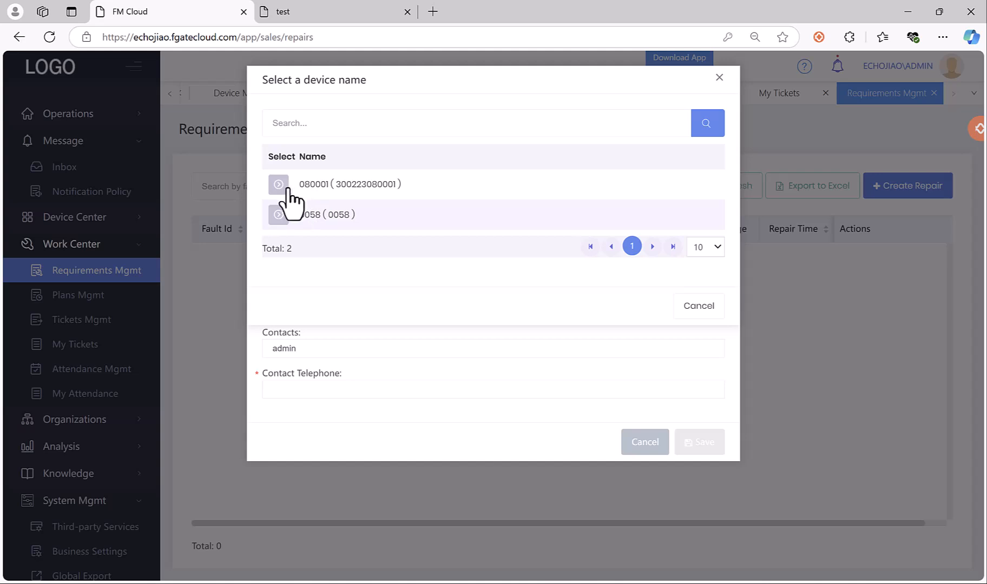
click(287, 188)
click(305, 190)
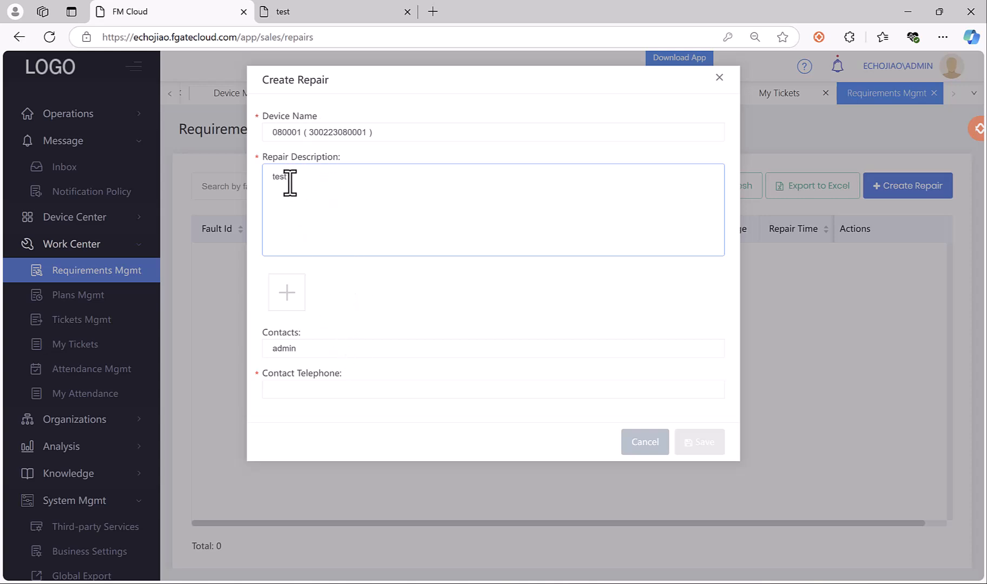
click(300, 390)
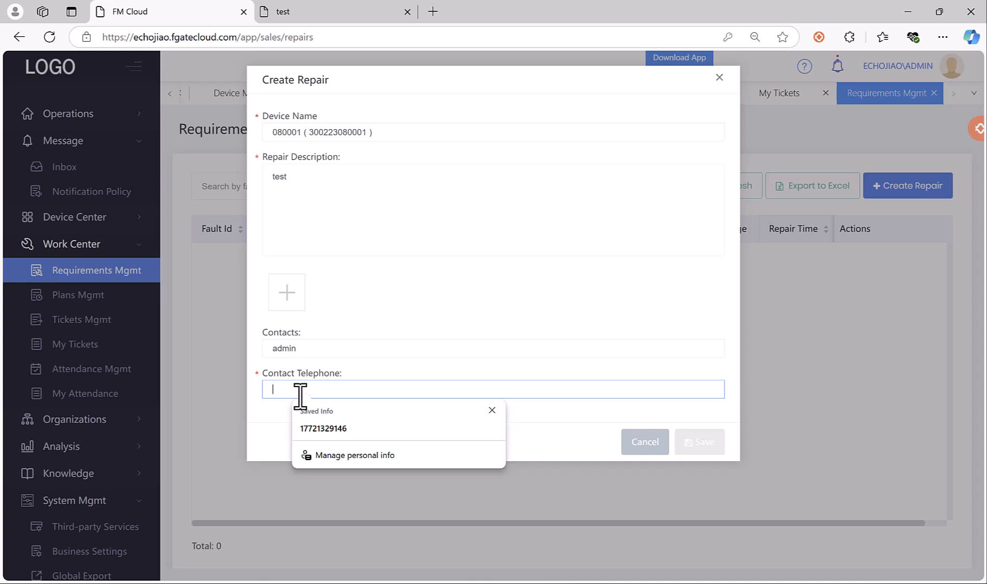
click(329, 428)
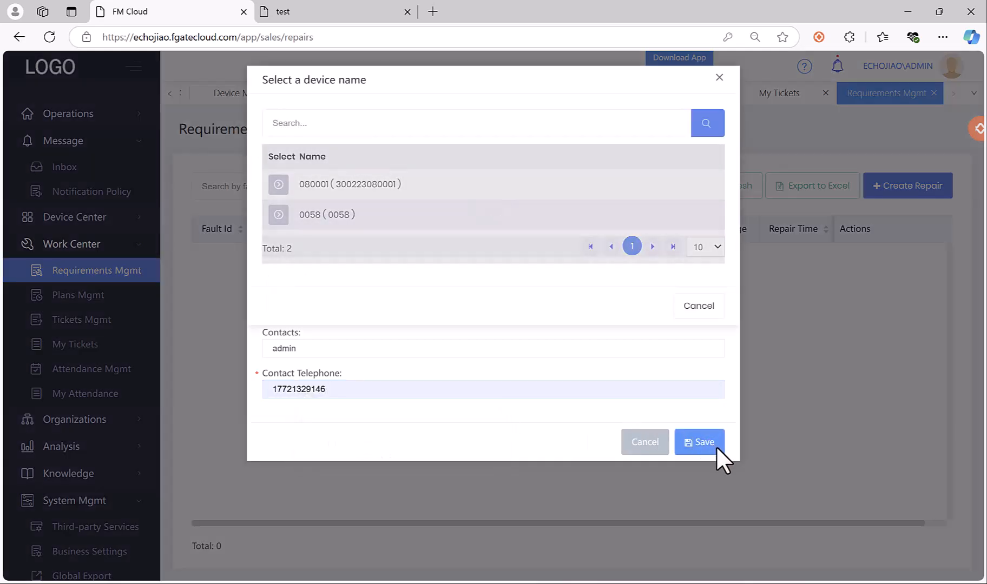
click(303, 122)
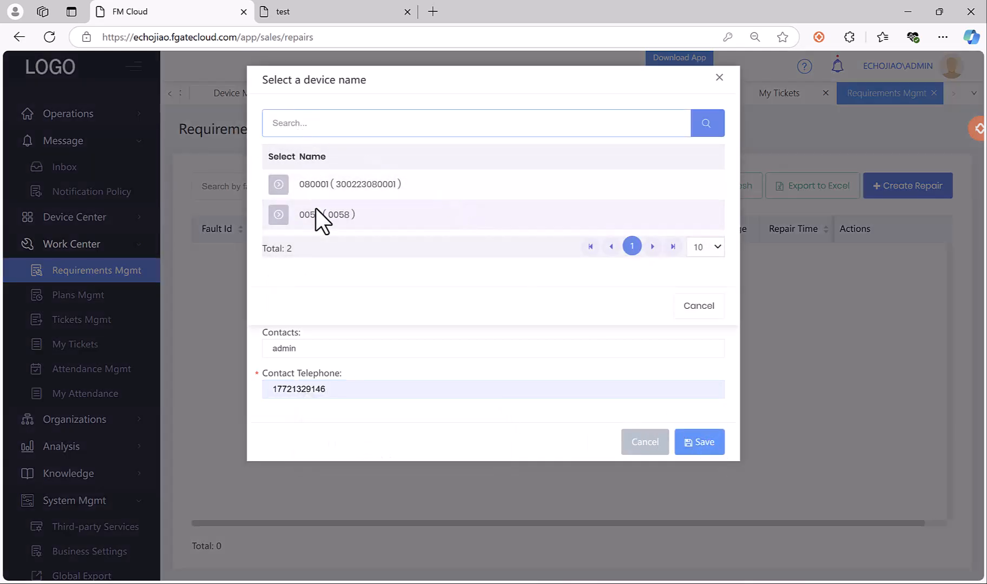
click(325, 188)
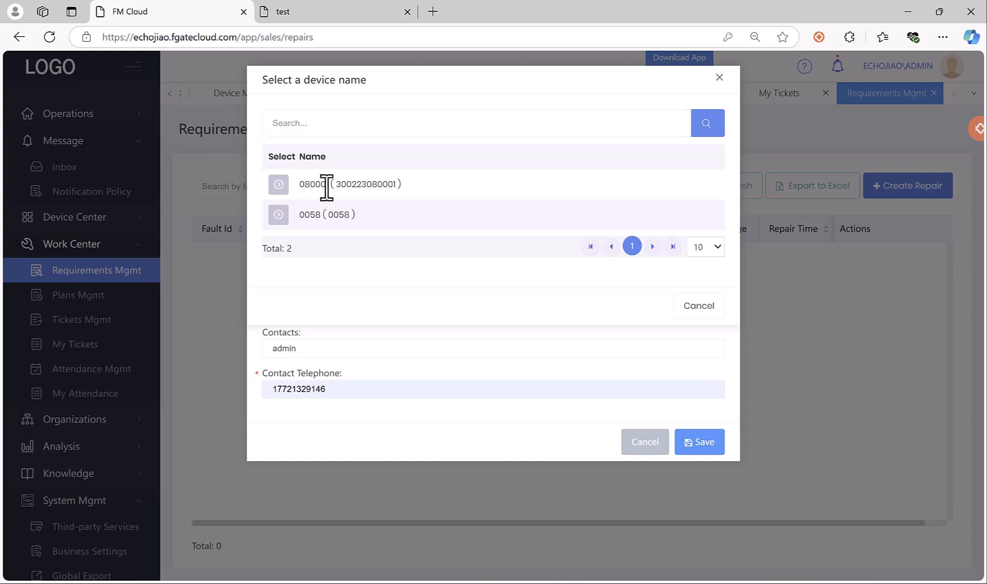
click(278, 184)
click(687, 438)
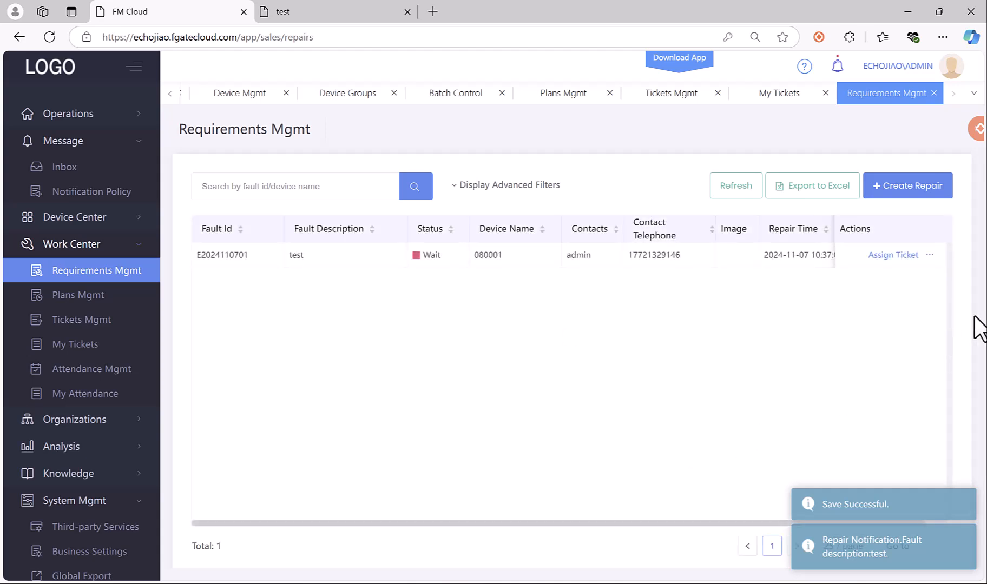
click(888, 265)
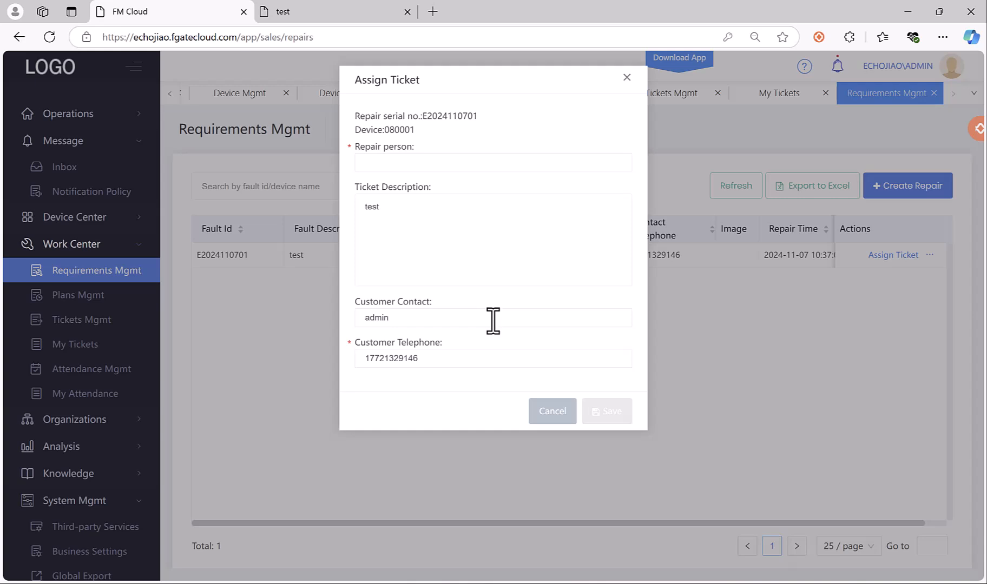
click(429, 163)
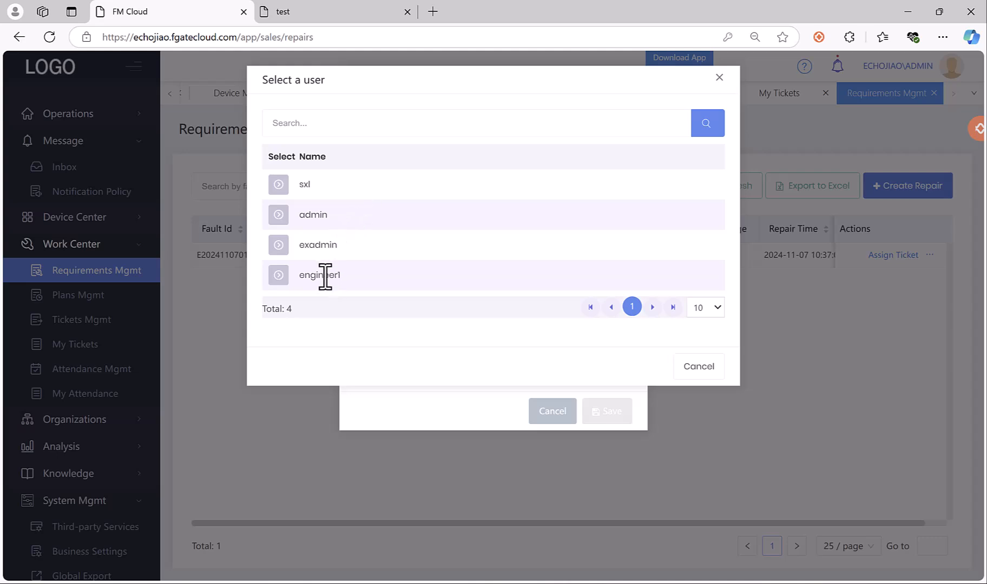
click(278, 276)
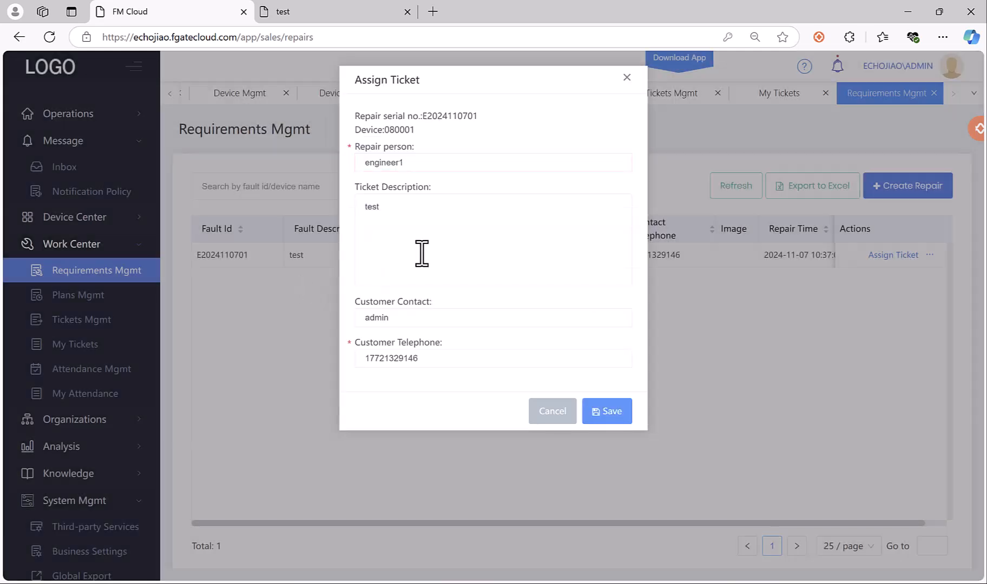
click(609, 412)
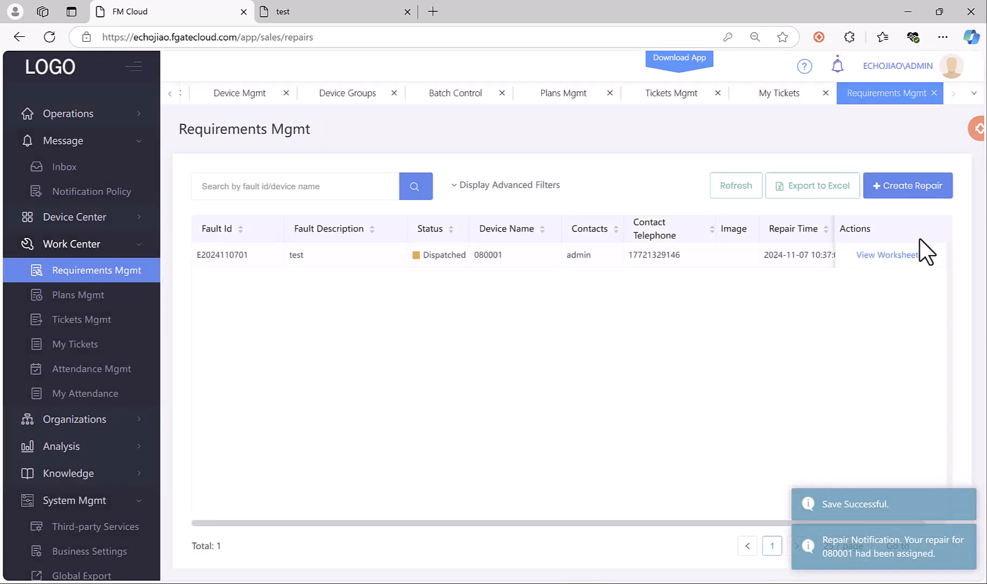
click(950, 68)
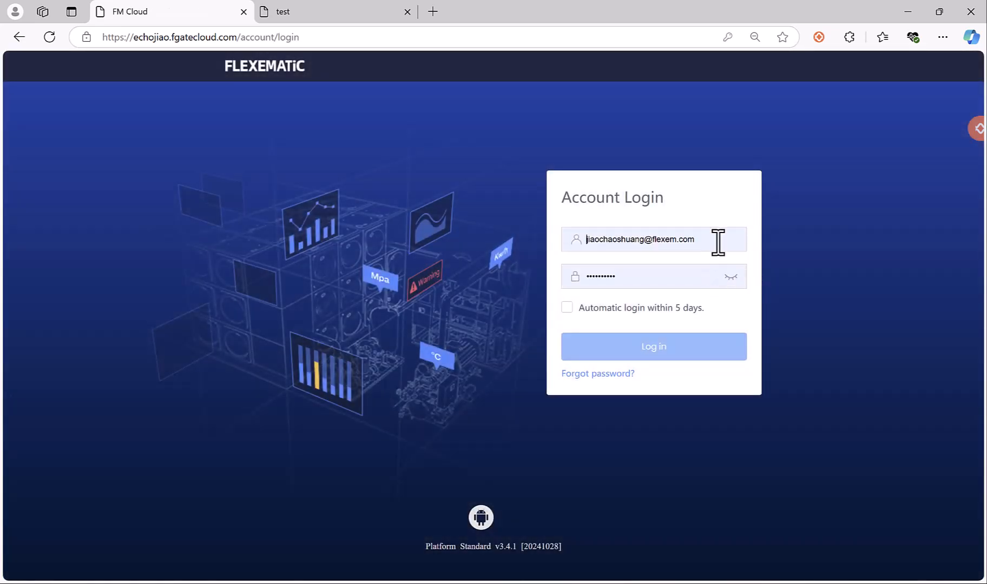
Pick the saved engineer account from the username suggestions and log in.
click(718, 242)
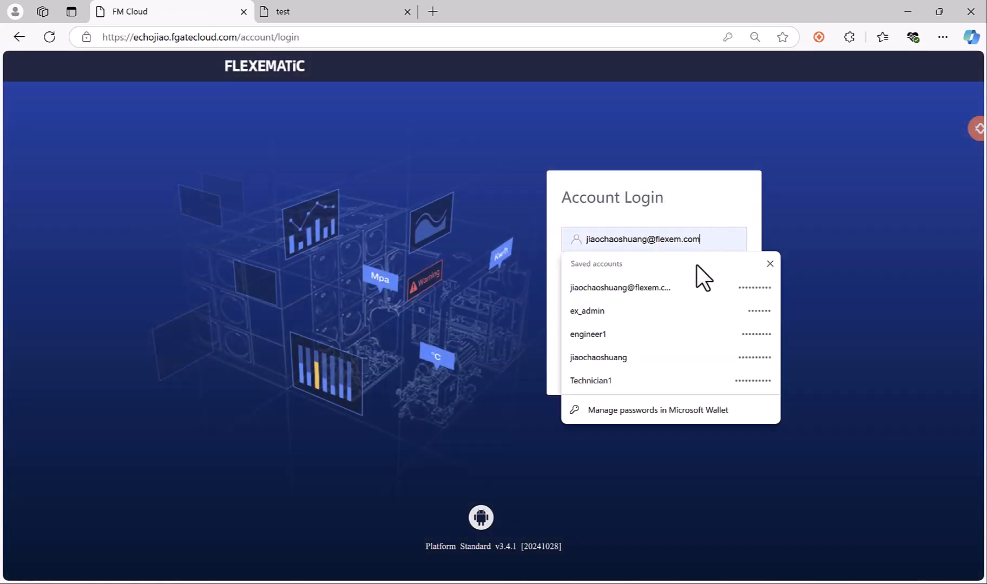
click(651, 336)
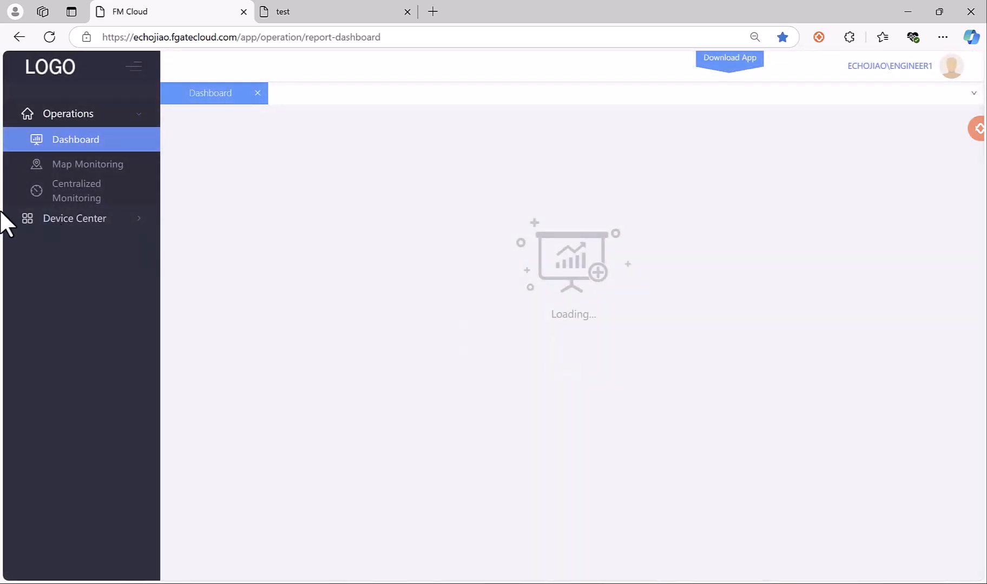
Expand Device Center, then log out of the engineer account from the avatar menu.
click(106, 218)
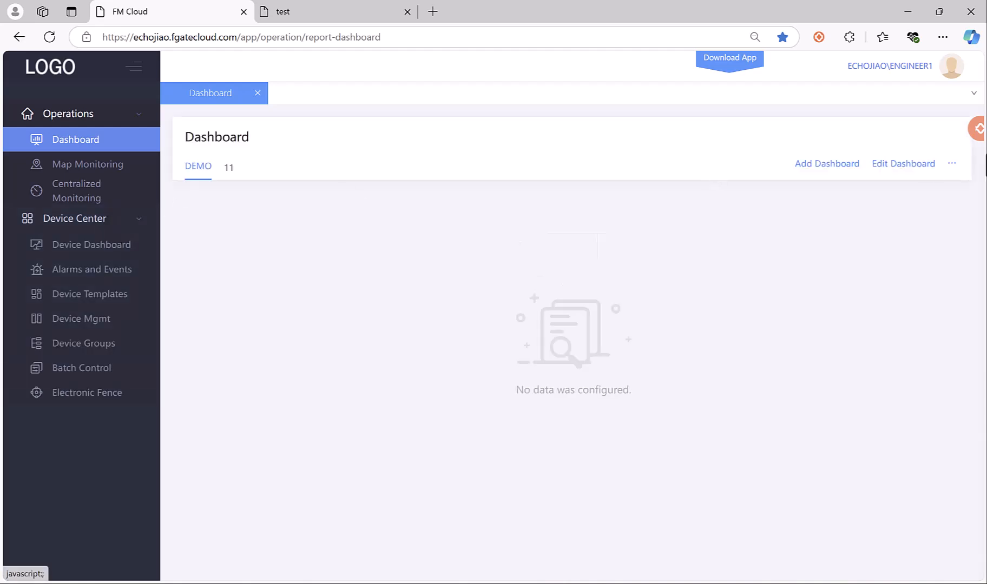
click(951, 67)
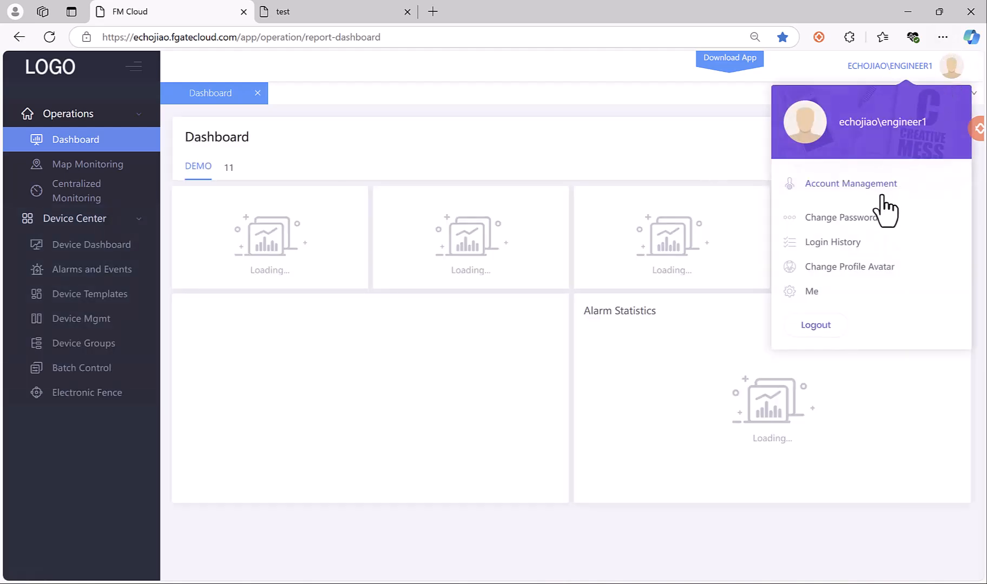
click(827, 326)
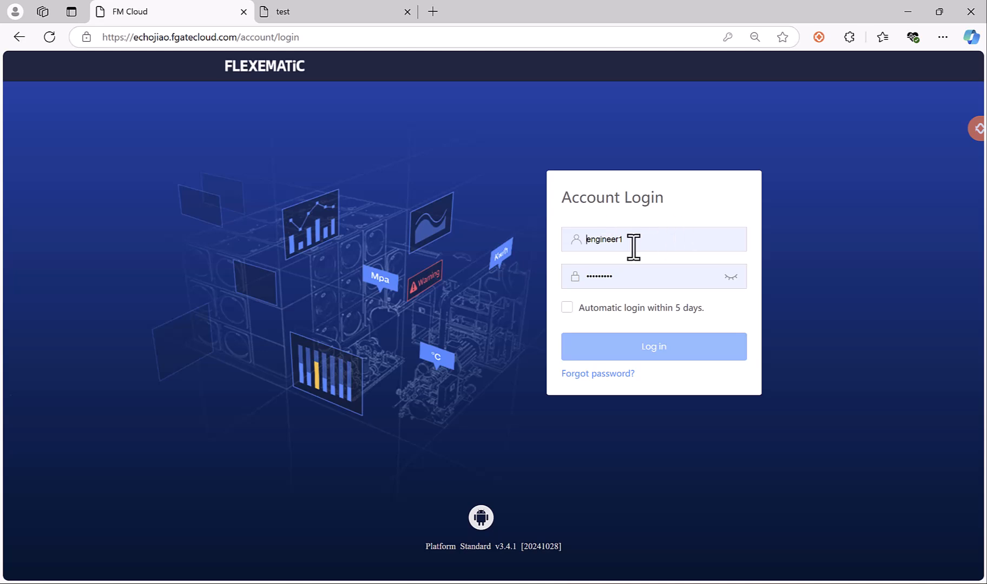
Log in with the saved admin account and open Organizations > Users.
click(633, 248)
click(628, 315)
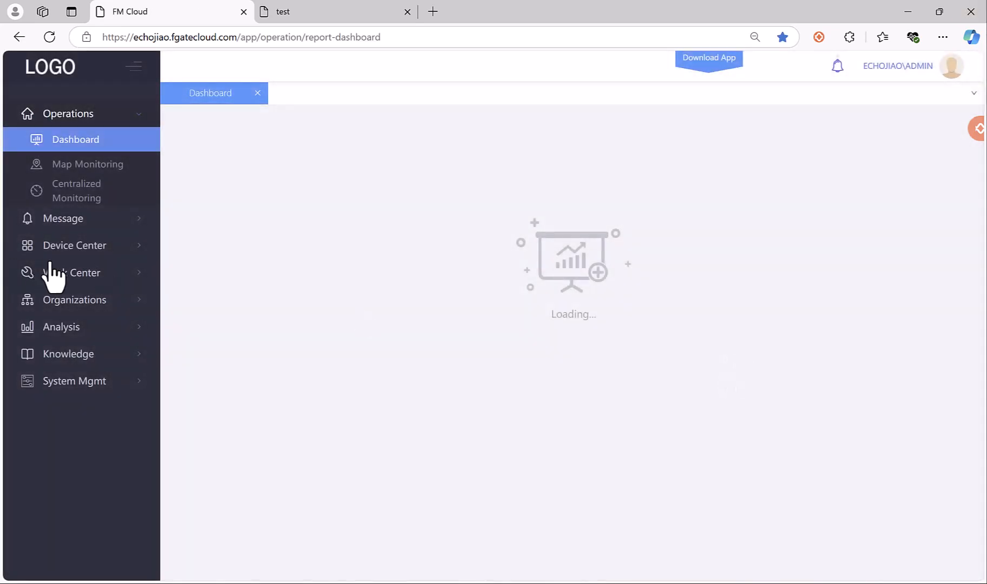
click(93, 301)
click(100, 400)
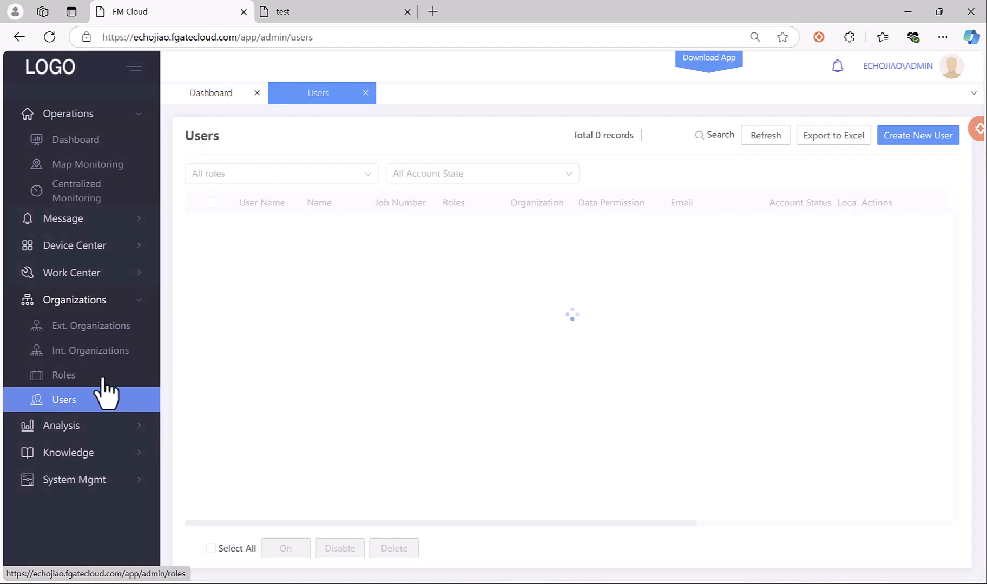
Tick Work Center in the engineer role's permission tree and save the role.
click(121, 378)
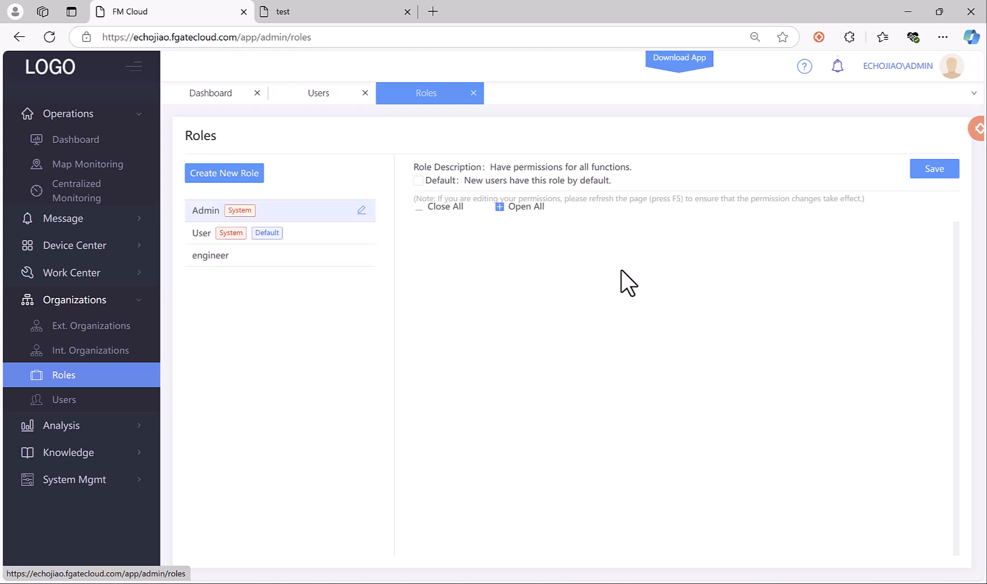
click(287, 256)
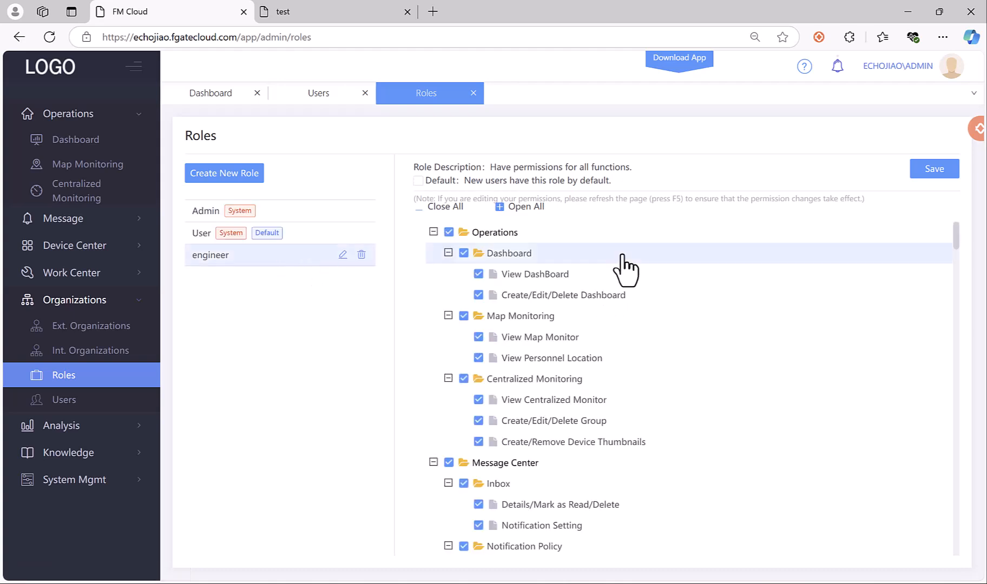
scroll(623, 268, down, 10)
scroll(625, 269, up, 10)
scroll(471, 403, down, 20)
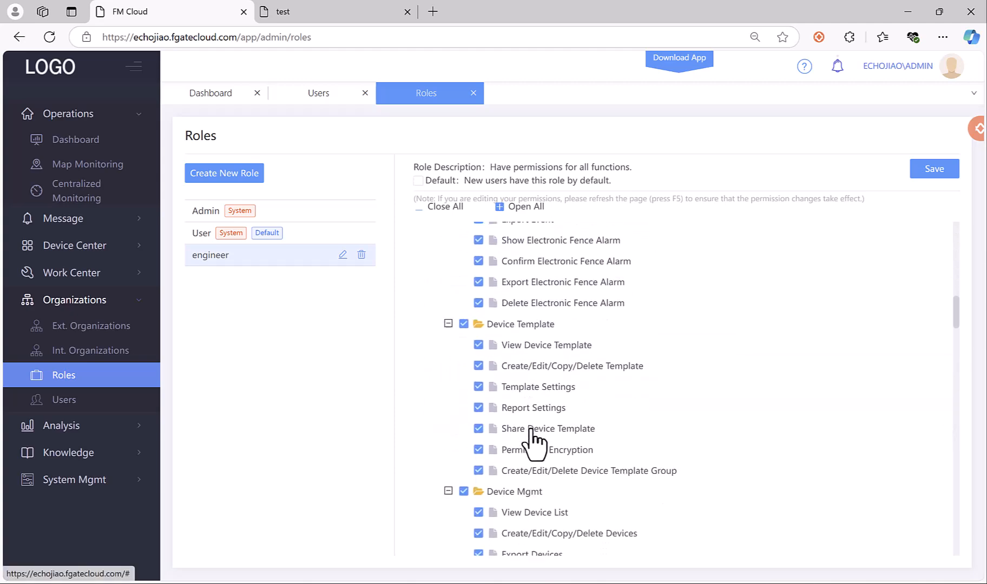
scroll(533, 441, down, 15)
scroll(532, 437, up, 3)
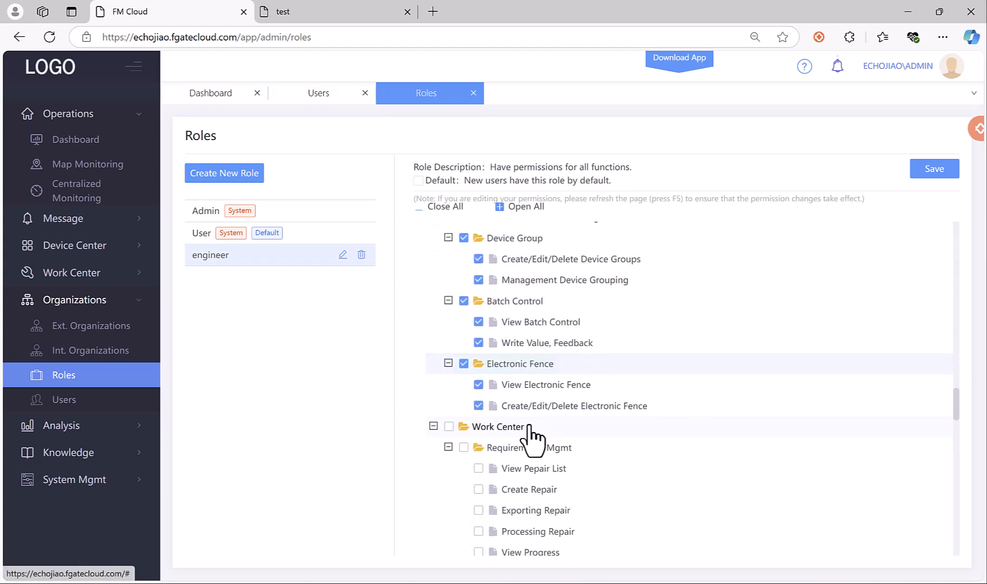
click(528, 427)
scroll(533, 414, down, 3)
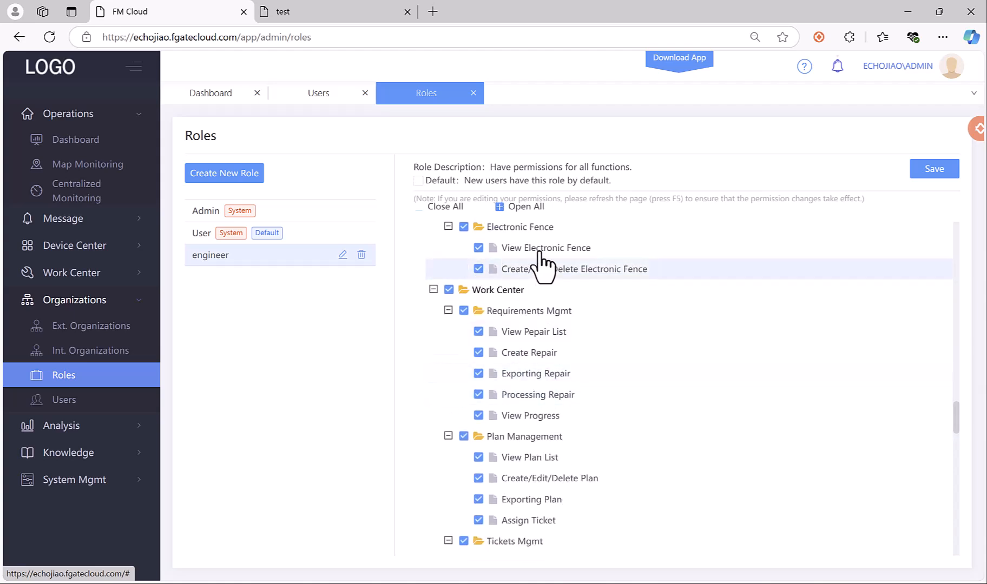
click(936, 172)
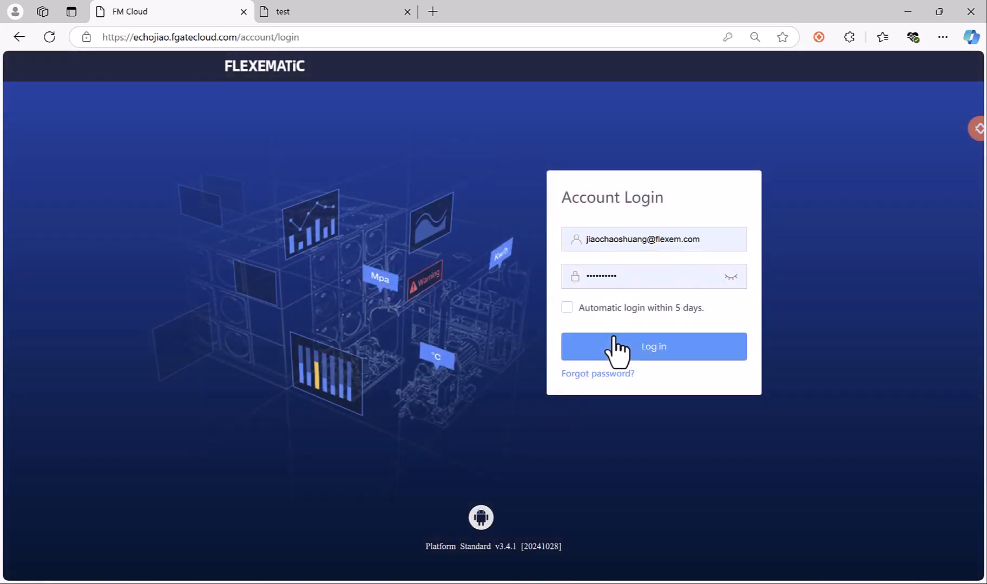
Sign in with the saved admin account.
click(690, 245)
click(632, 313)
click(621, 340)
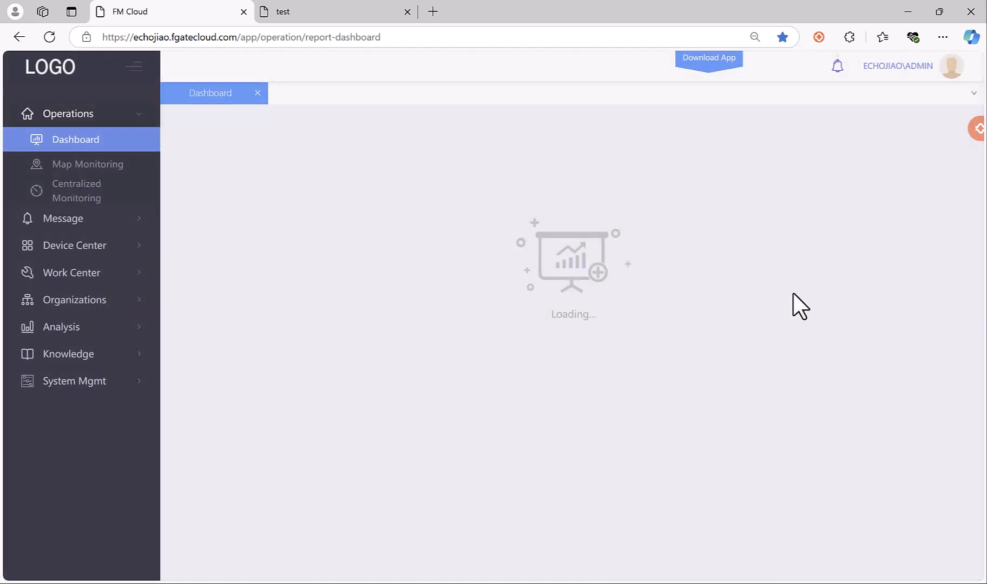
Sign out of admin and sign back in with the saved engineer1 account.
mouse_move(951, 66)
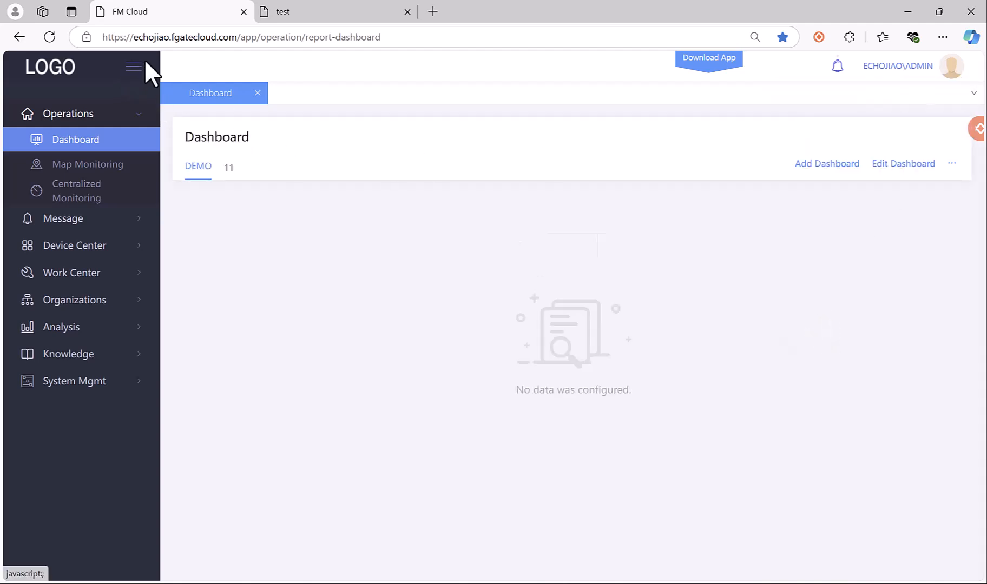
click(948, 71)
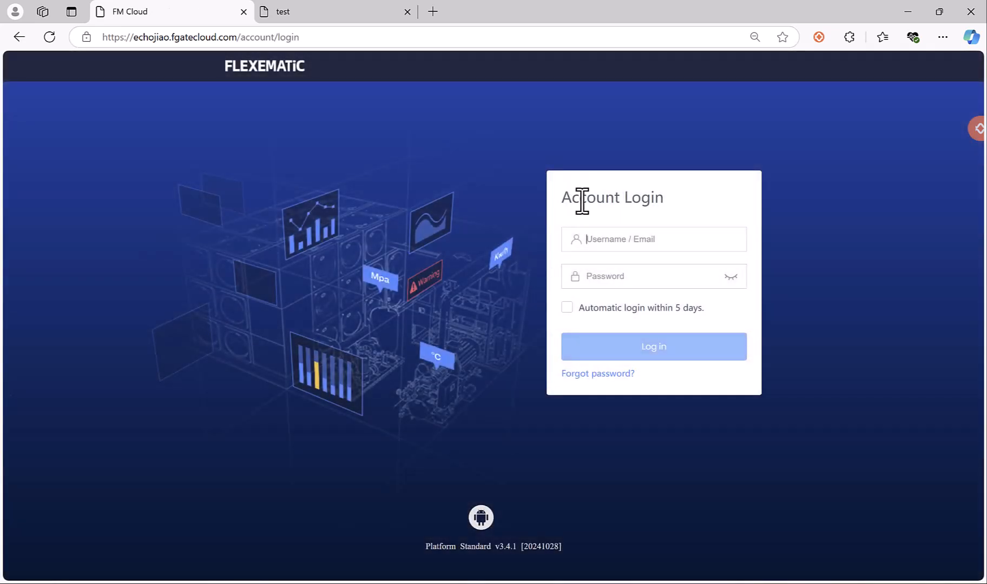
click(646, 240)
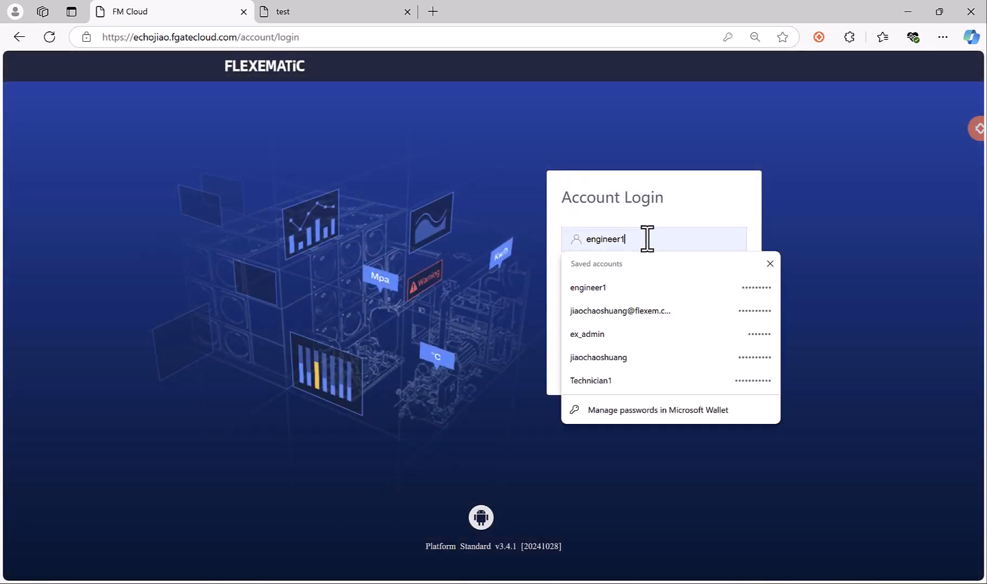
click(641, 206)
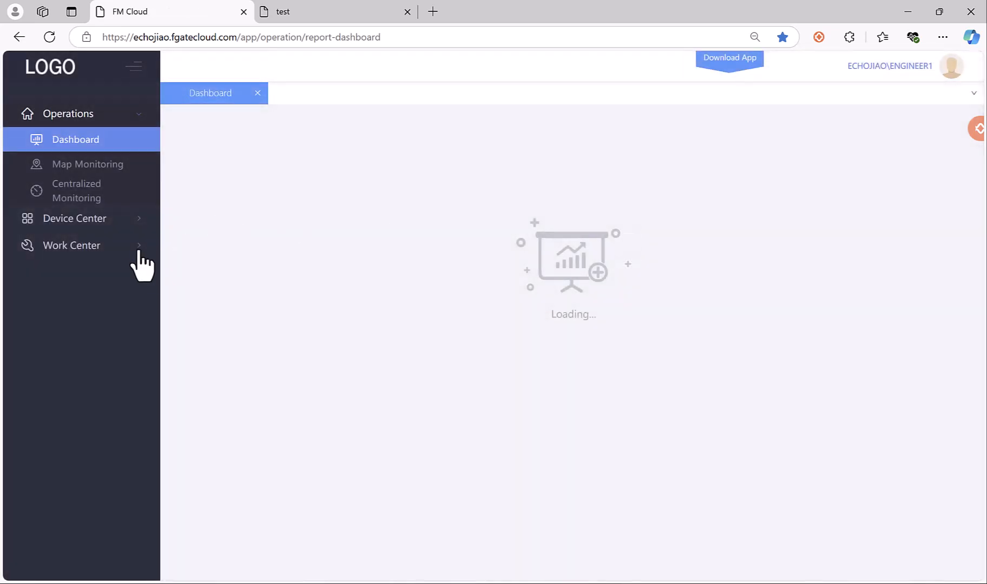
click(138, 251)
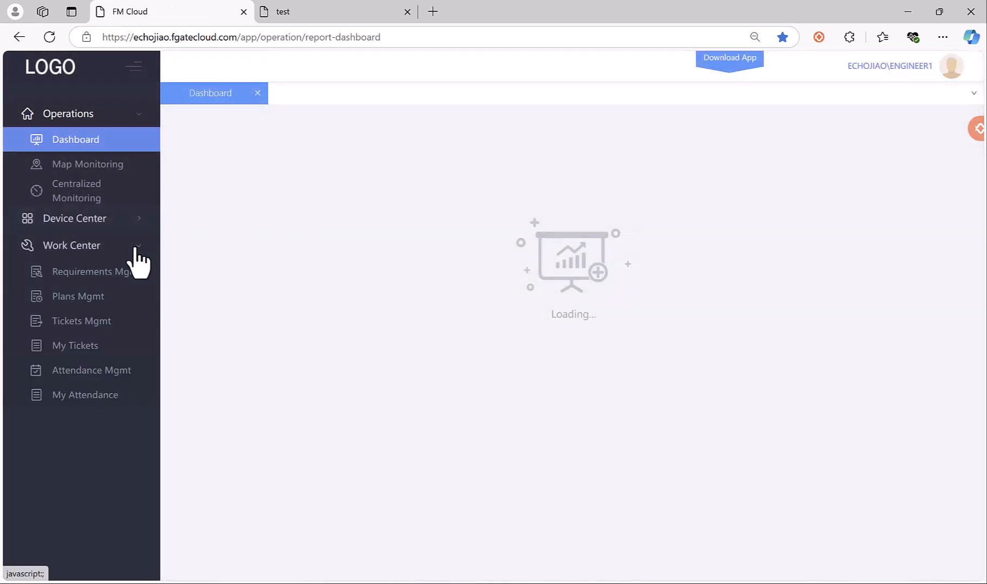
click(84, 344)
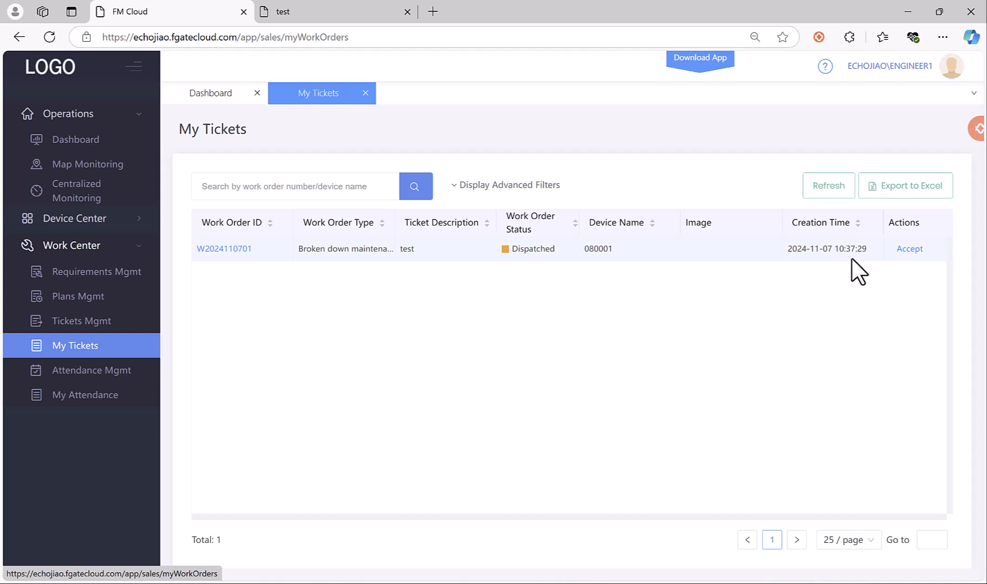
click(910, 249)
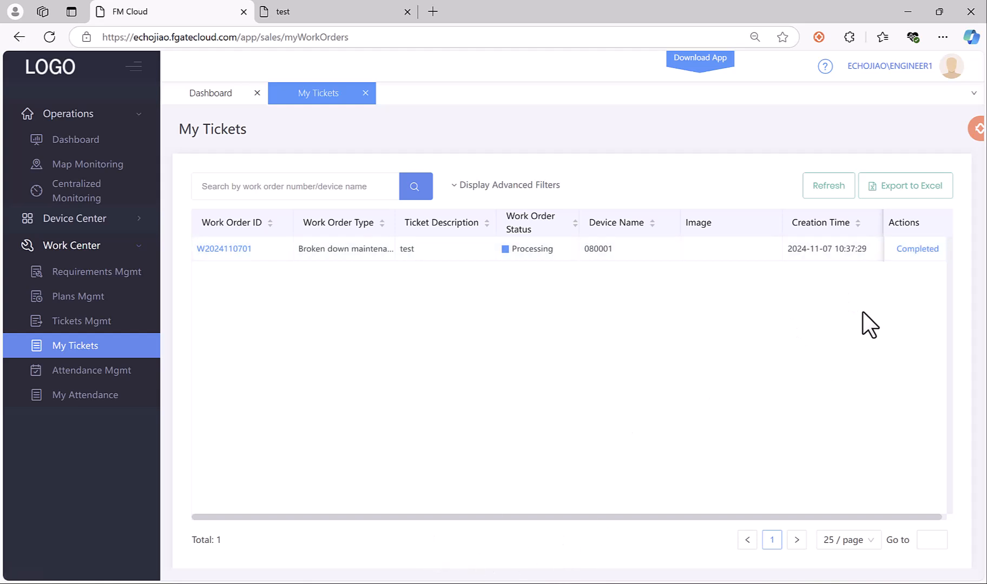
click(927, 253)
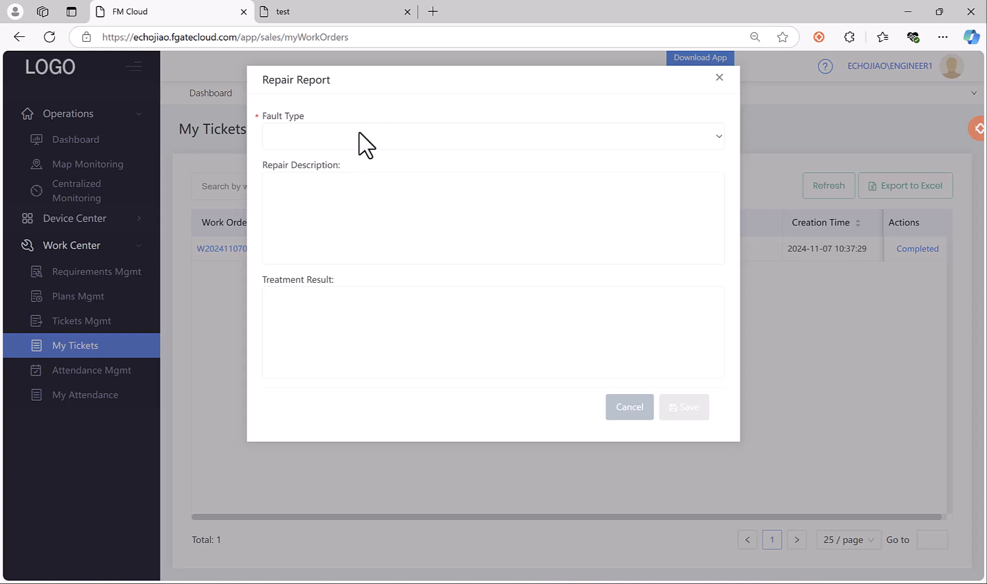
Set the repair report's fault type to Connector1 and save it to complete the ticket.
click(366, 145)
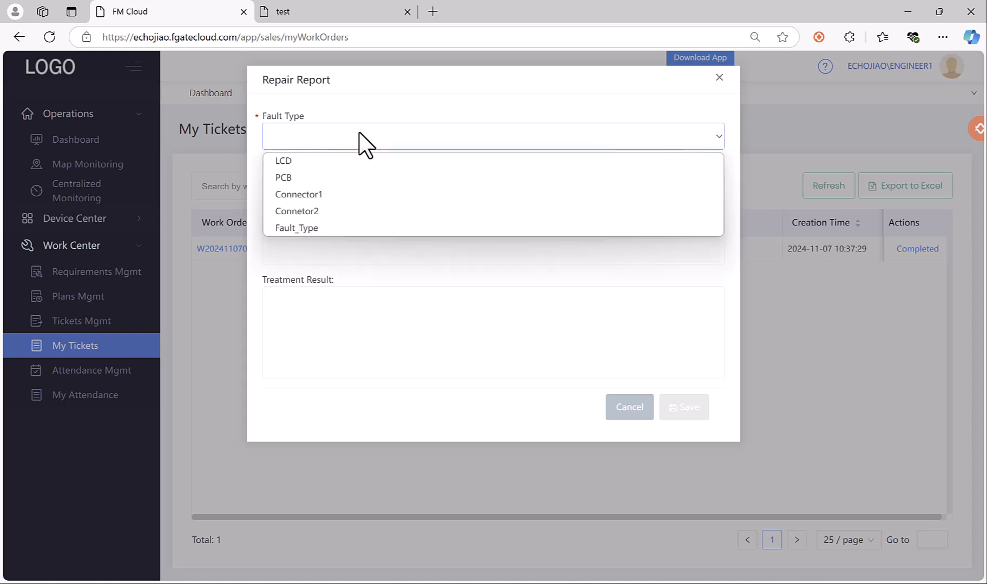
click(328, 137)
click(328, 136)
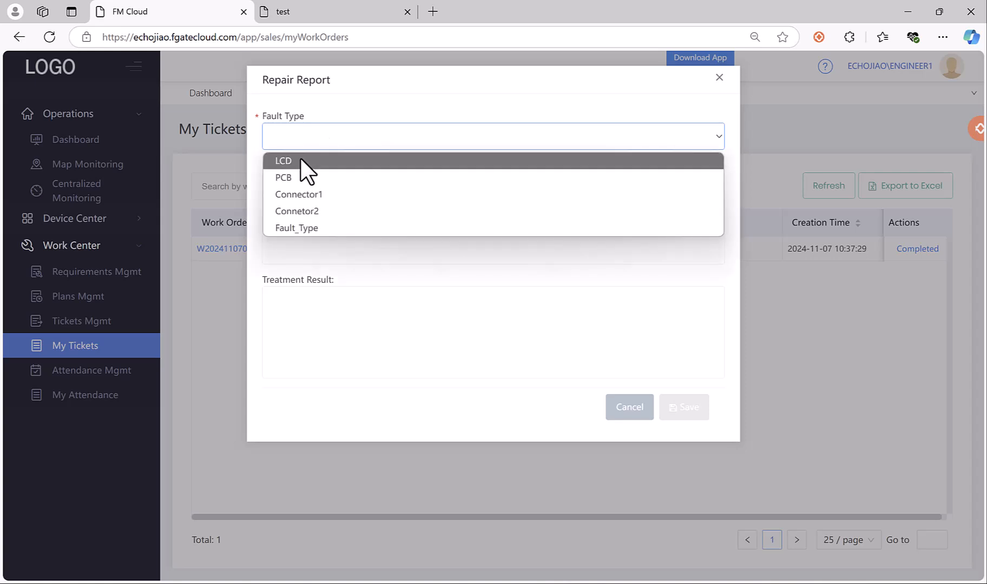
click(296, 194)
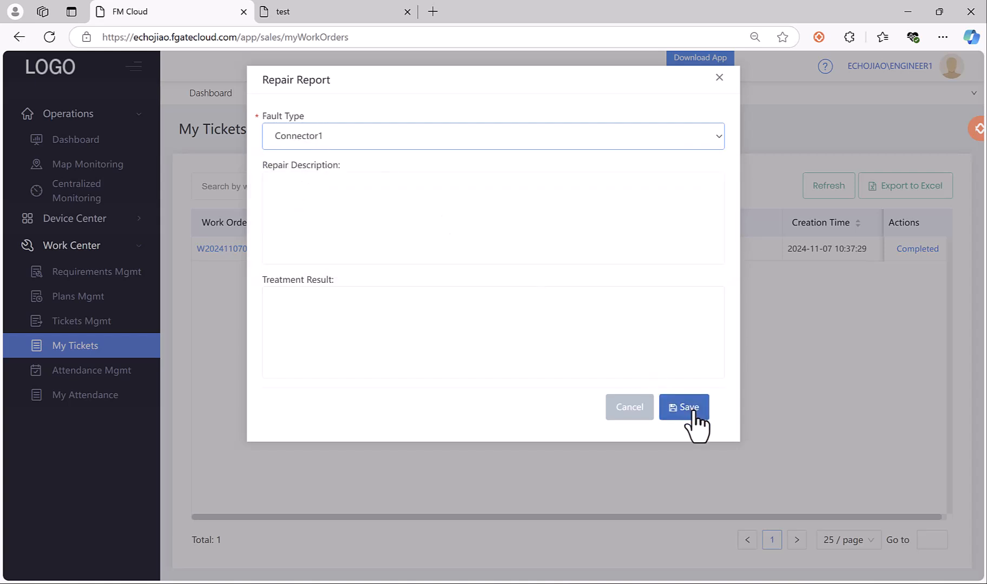
click(693, 412)
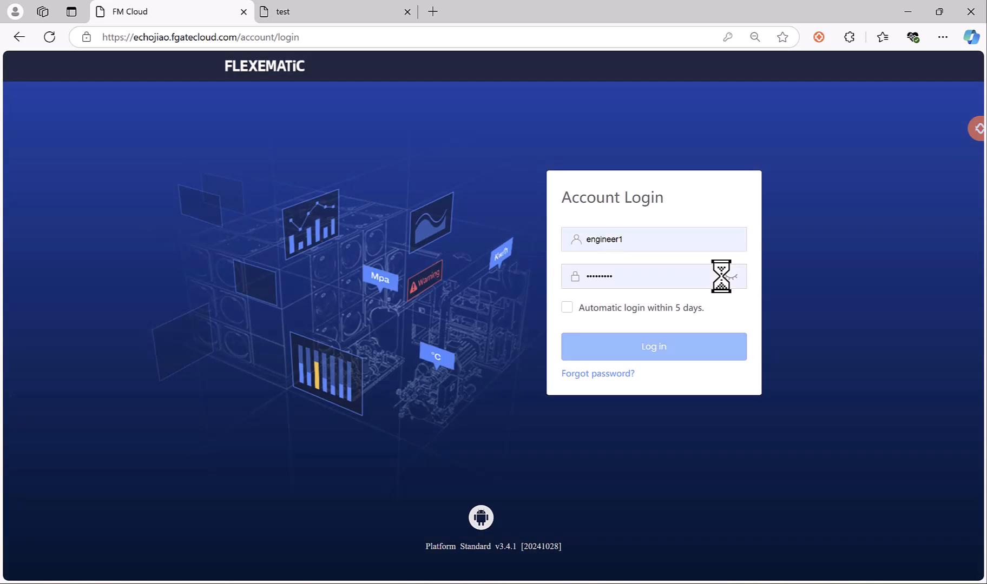
Sign in with the saved admin account and open Work Center > Requirements Mgmt.
click(694, 246)
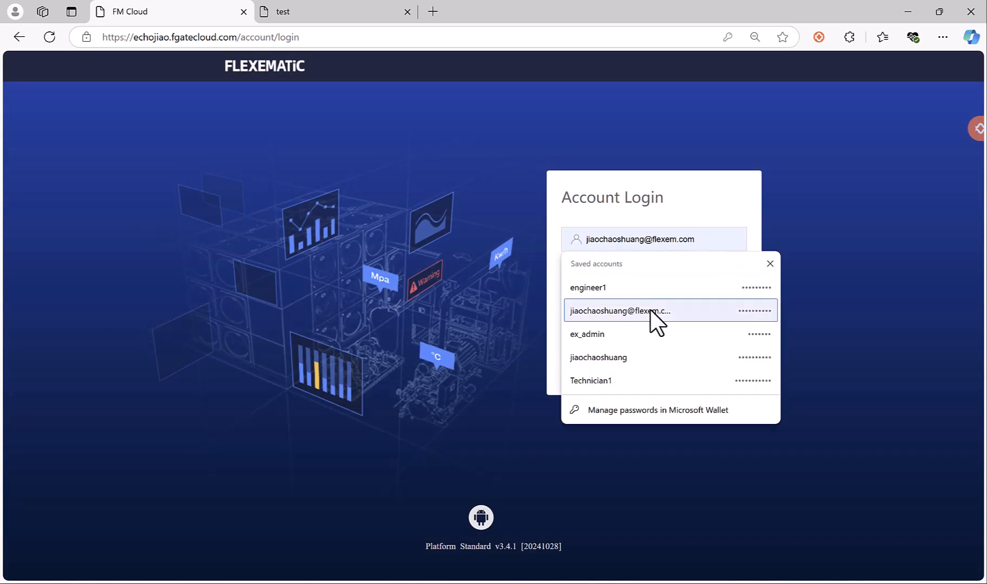
click(650, 309)
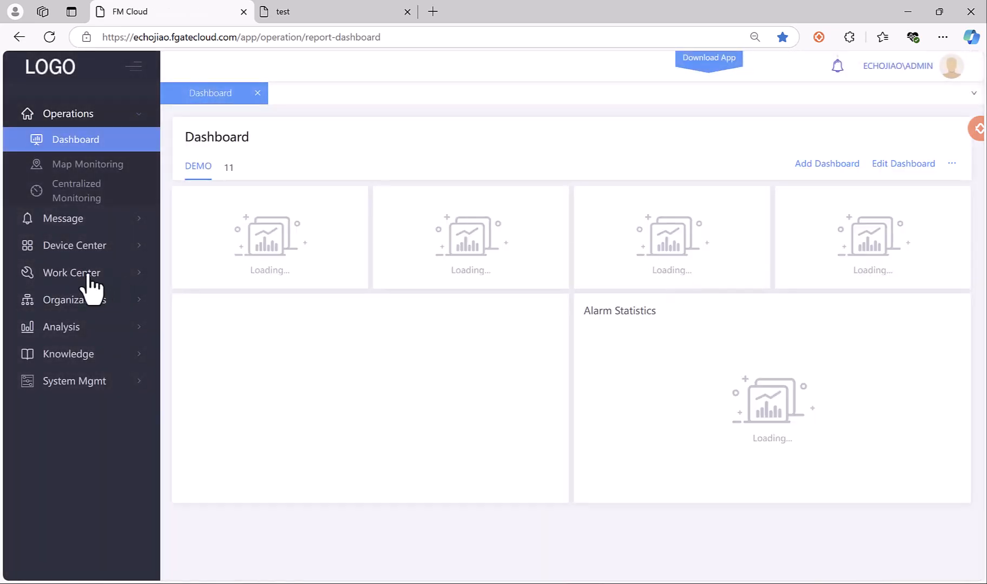
click(91, 275)
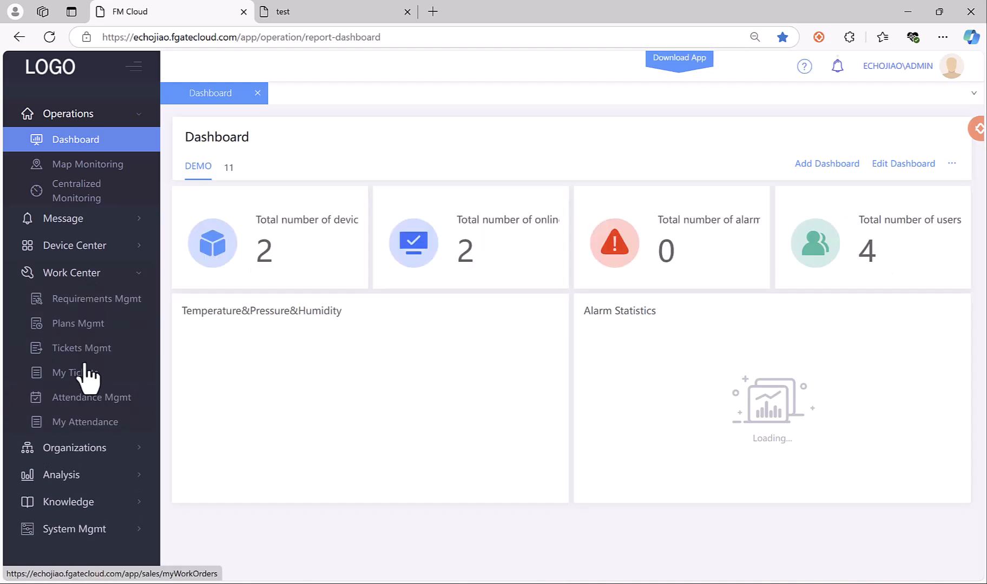
click(95, 300)
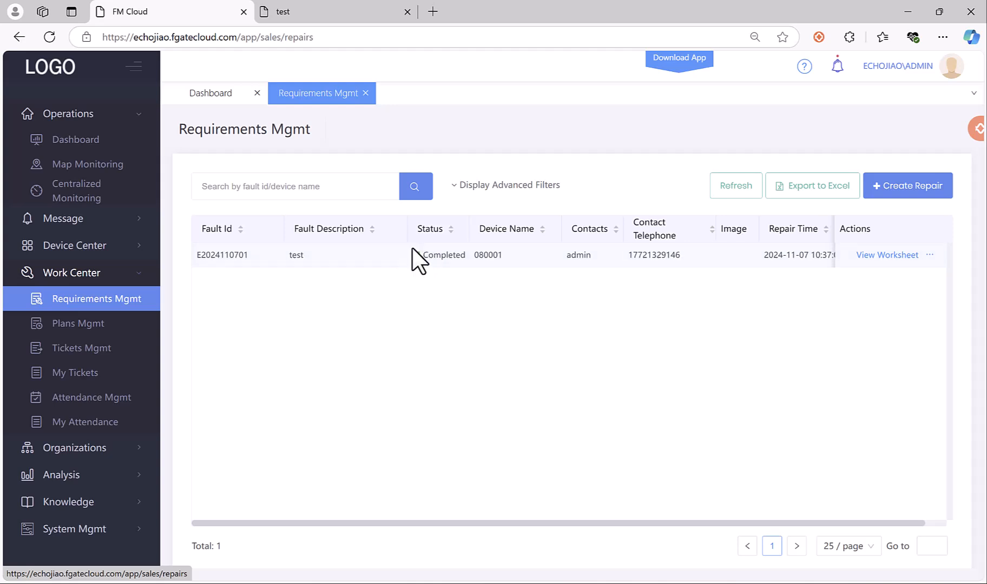
click(877, 256)
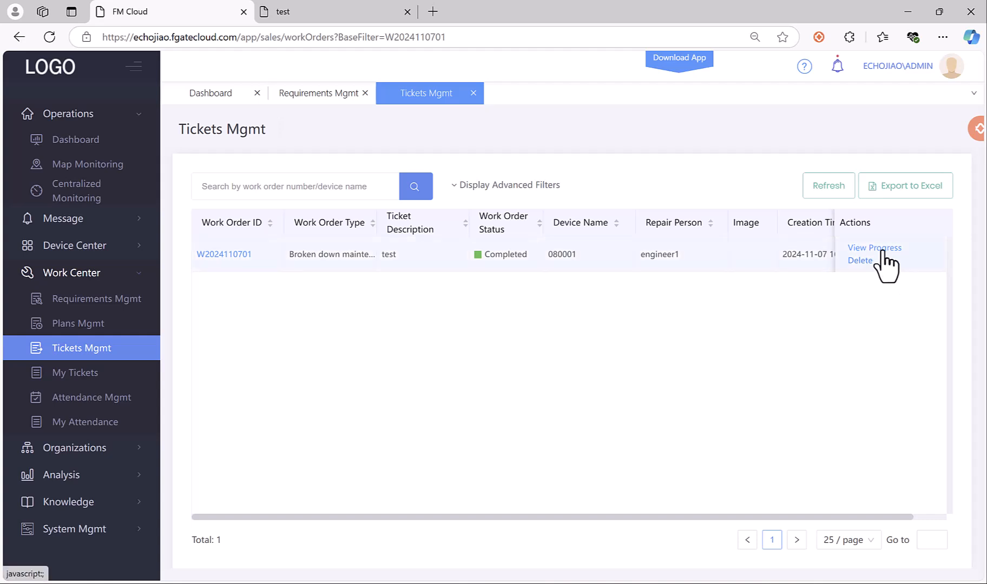
click(864, 248)
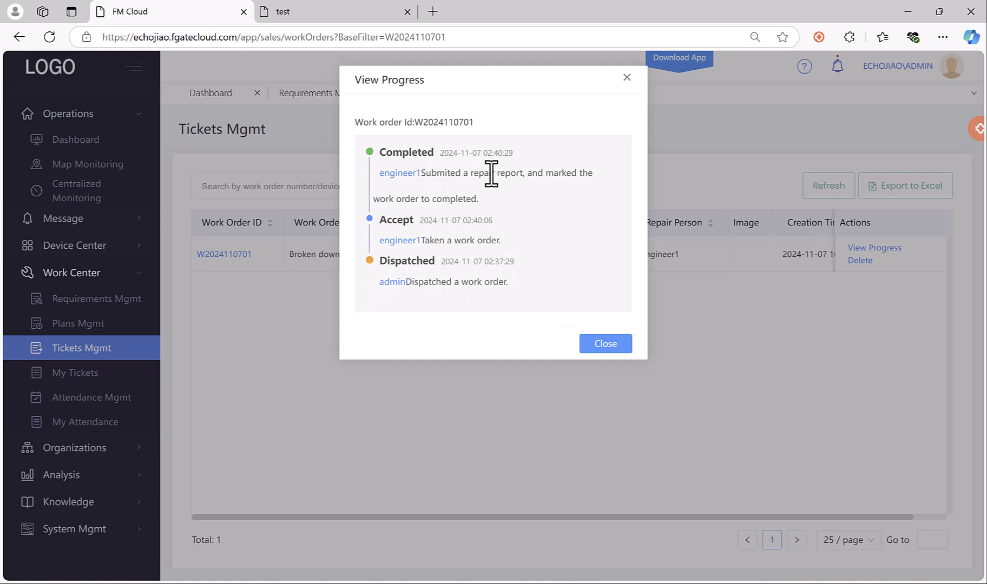
click(591, 347)
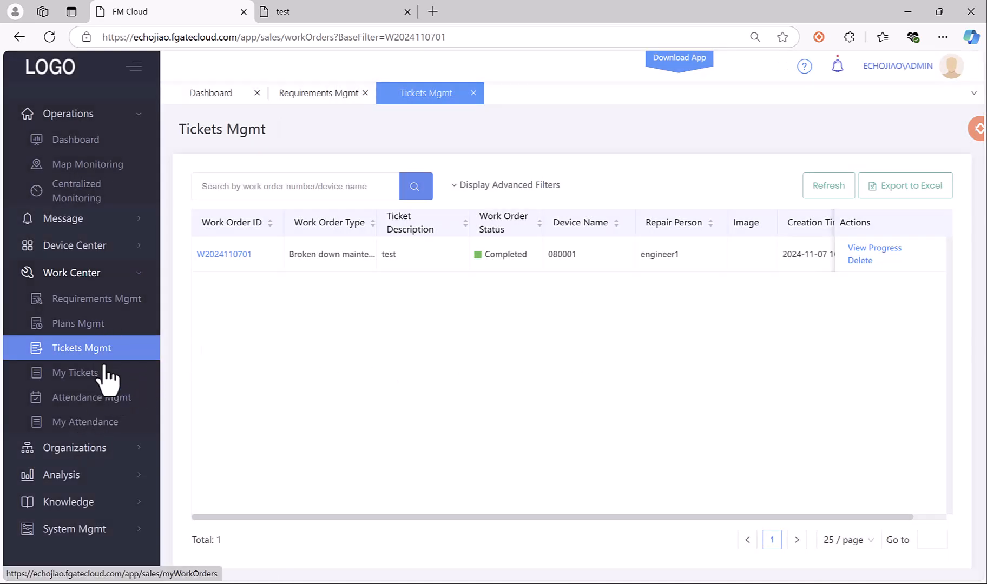
click(103, 506)
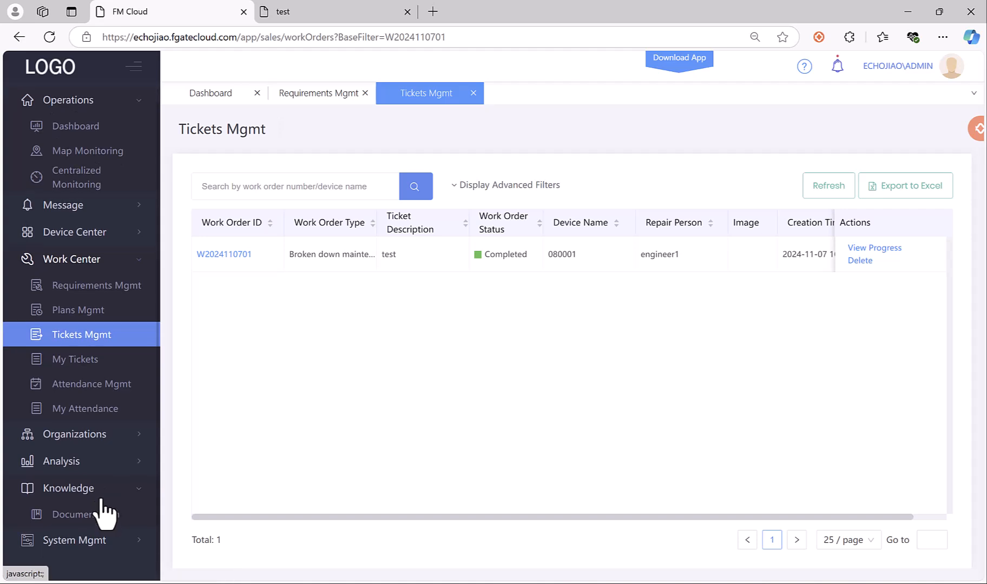
click(84, 539)
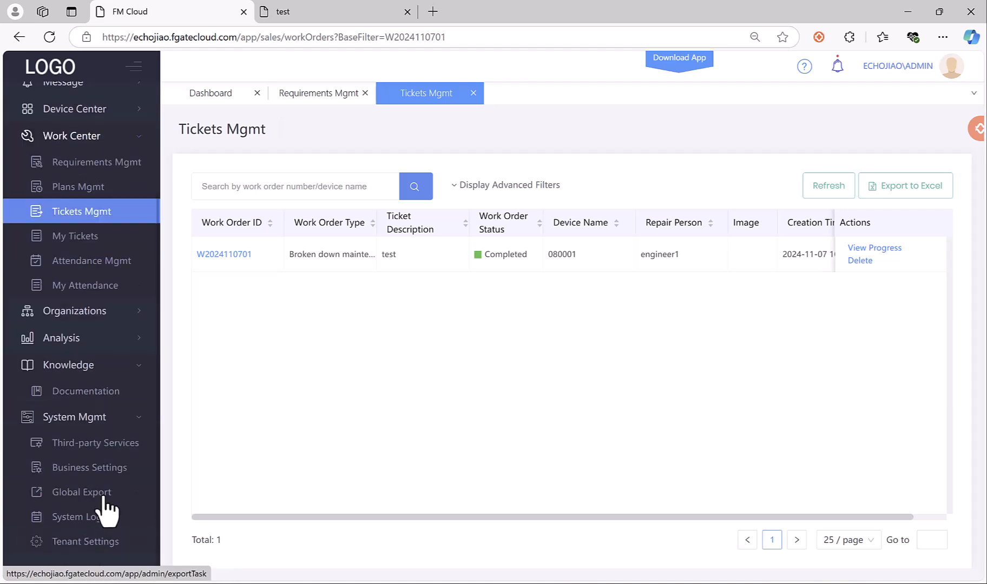
Go to Business Settings > Data Dictionary and start a new Fault_Type entry.
click(110, 467)
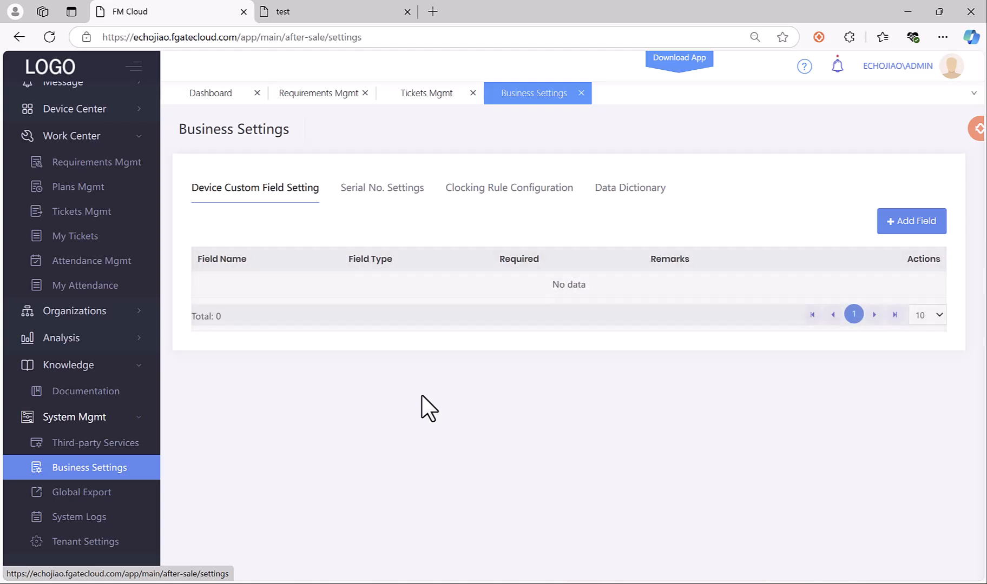
click(629, 190)
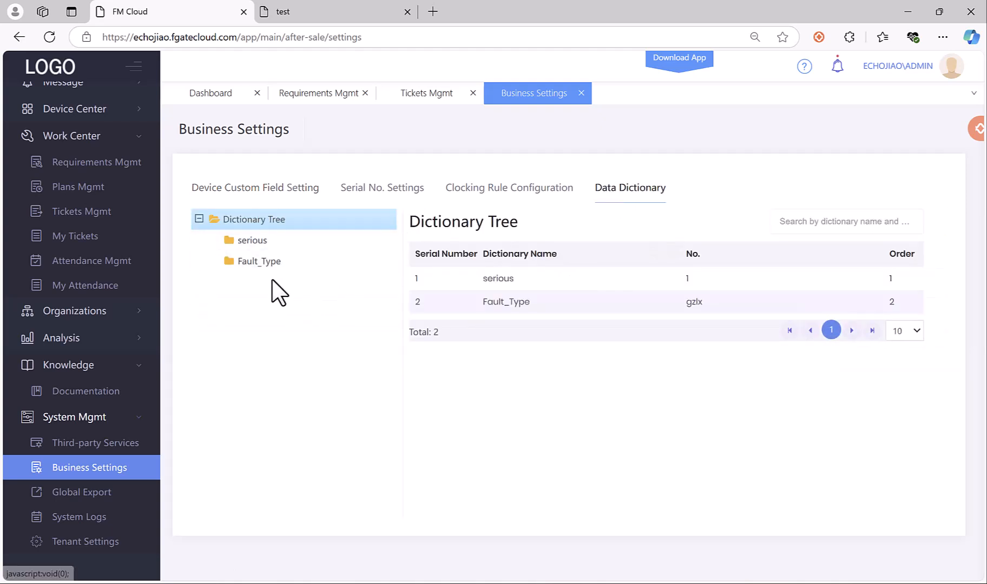
click(278, 261)
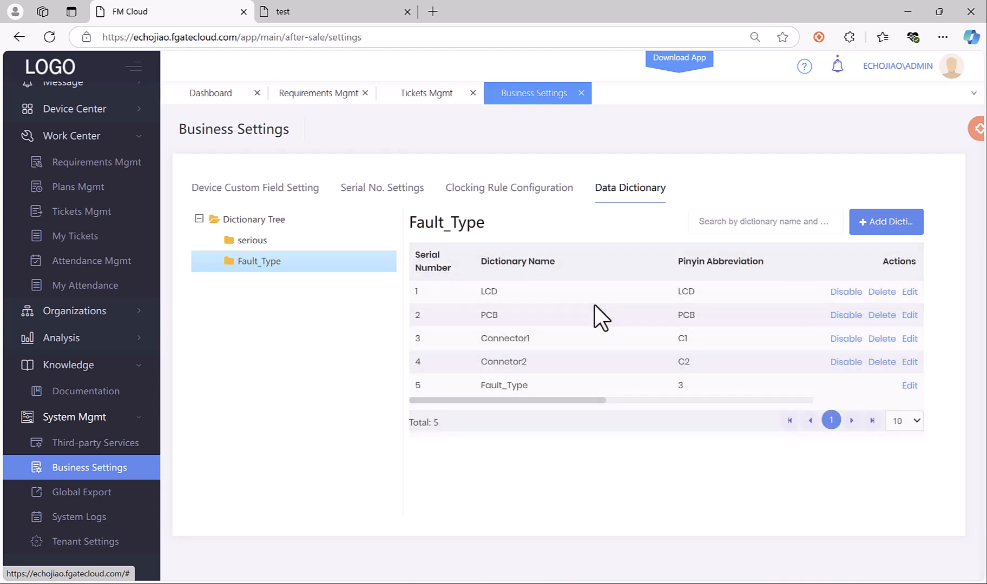
click(897, 236)
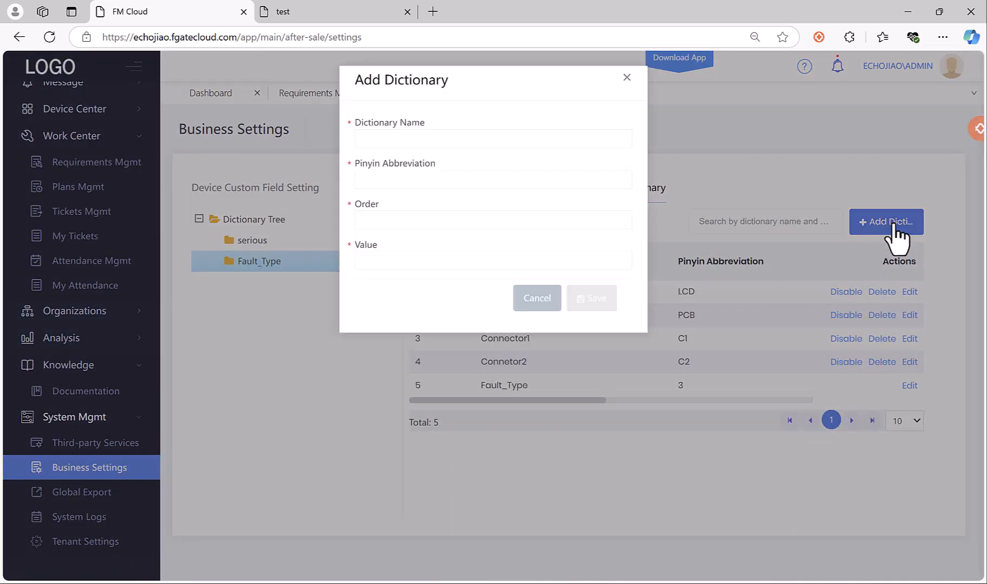
drag(477, 78, 238, 108)
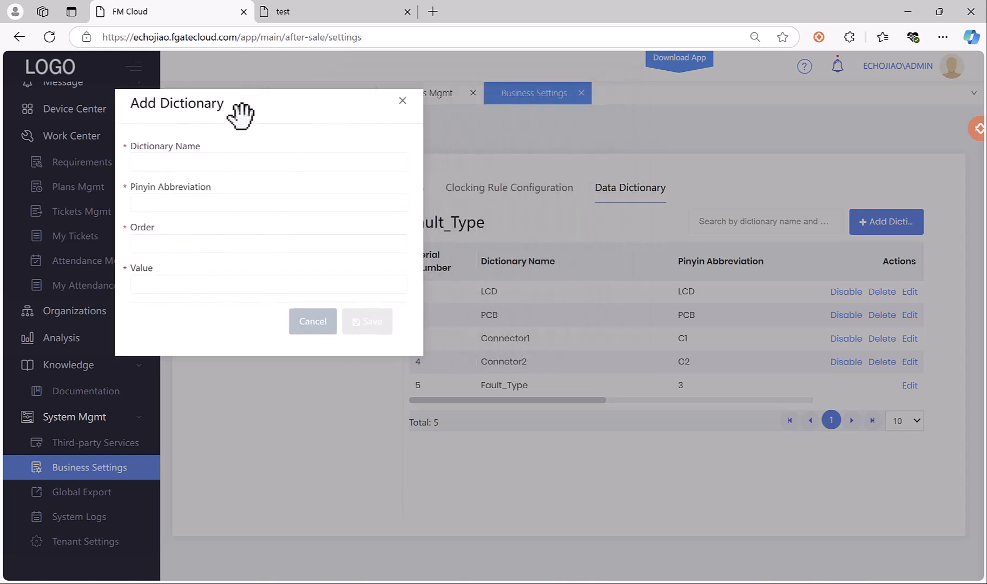
Save the entry 'Liquid Crystal Display Fault' with pinyin LCD, order 6 and value 6.
click(196, 162)
click(174, 203)
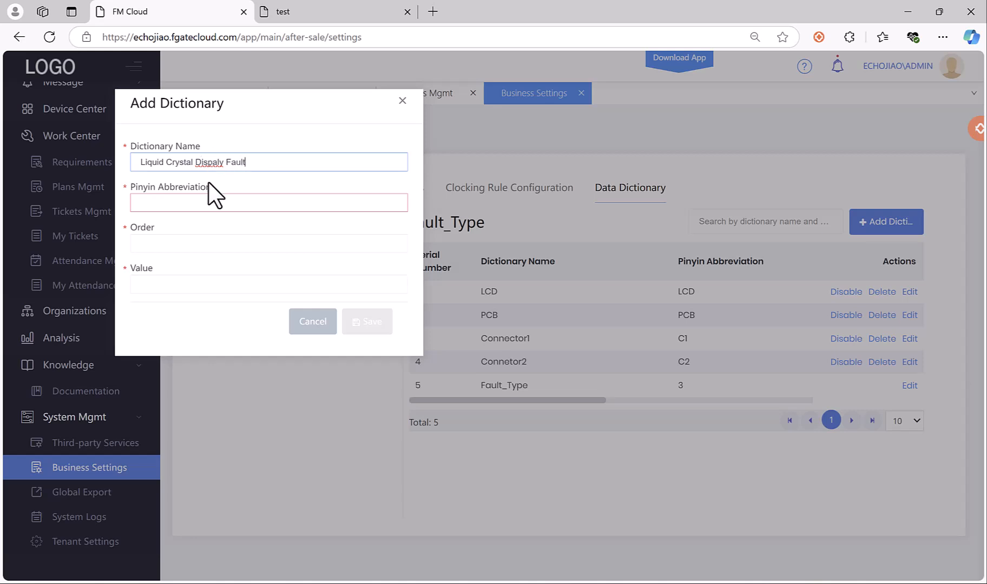
click(223, 165)
key(BackSpace)
key(BackSpace)
click(208, 205)
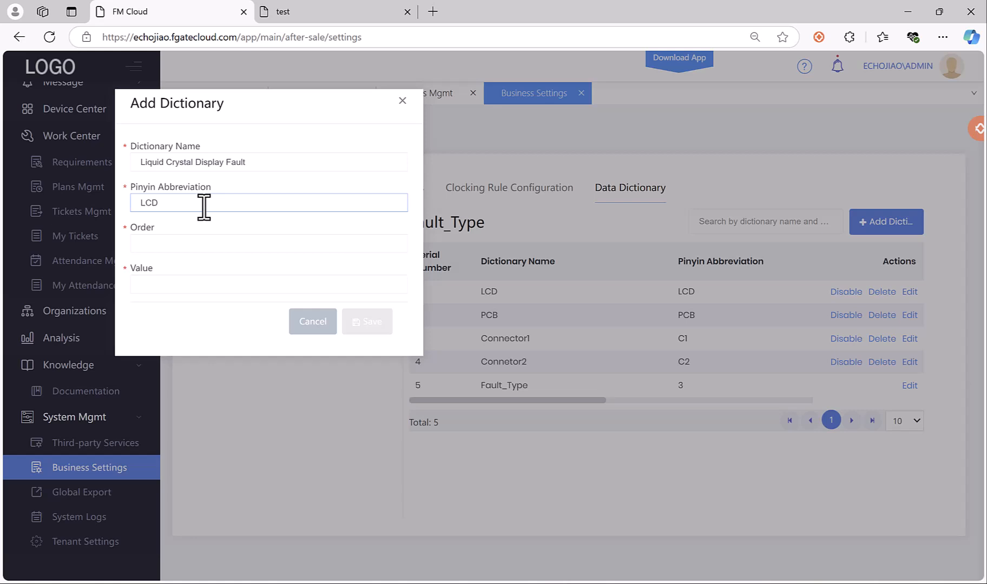
click(195, 243)
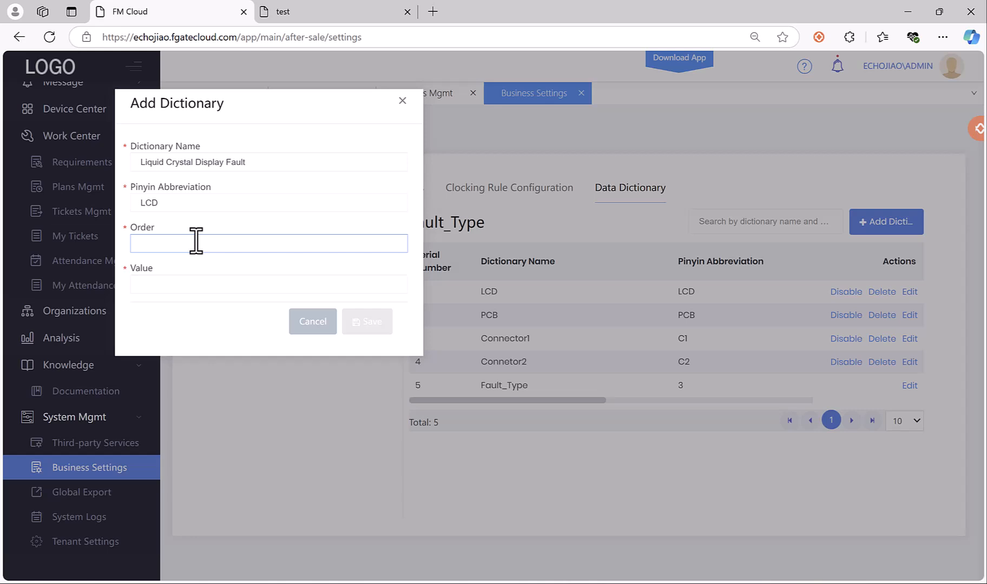
click(185, 286)
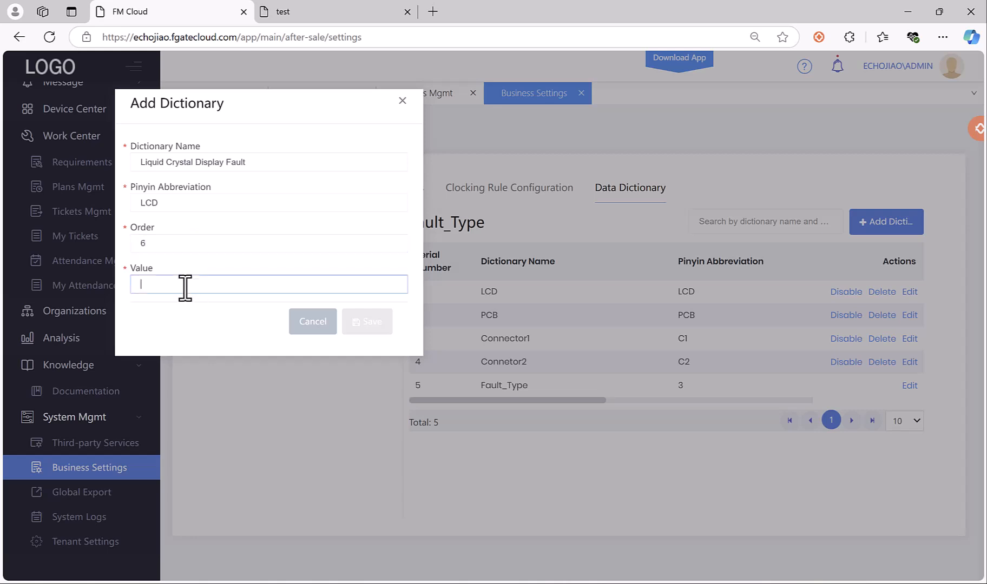
text(6)
click(382, 321)
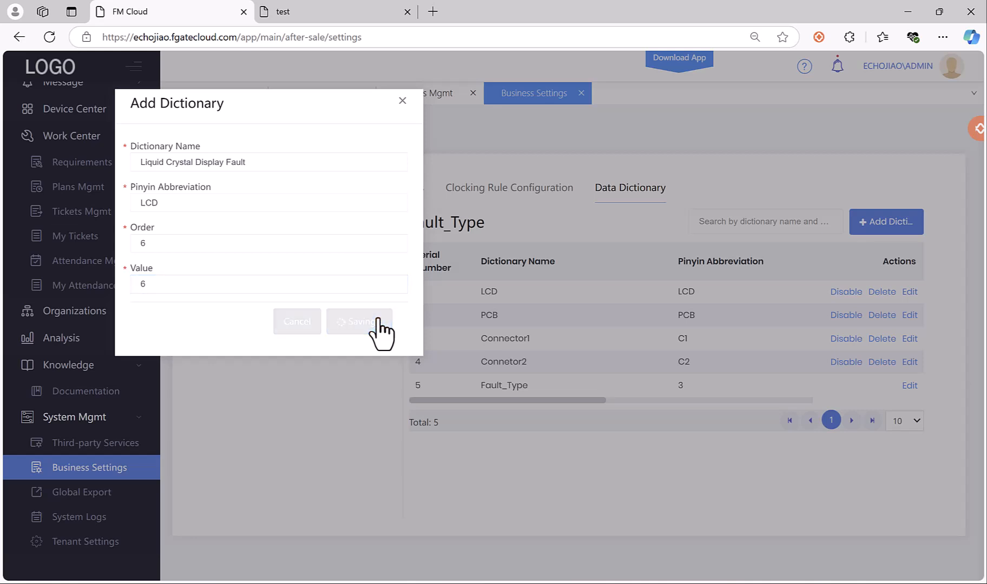
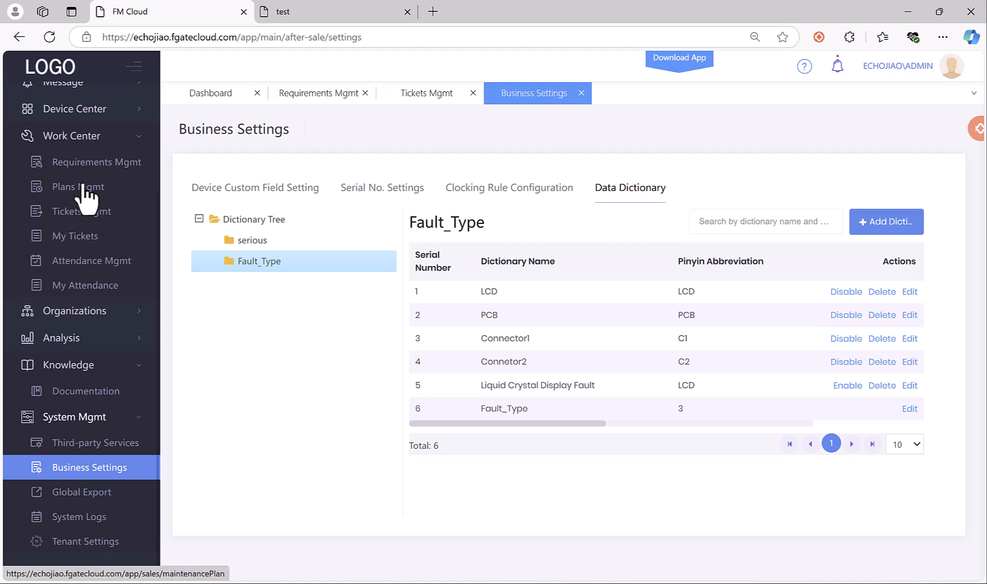
Expand Organizations and Analysis in the sidebar and collapse System Mgmt so Reports Mgmt shows.
click(93, 313)
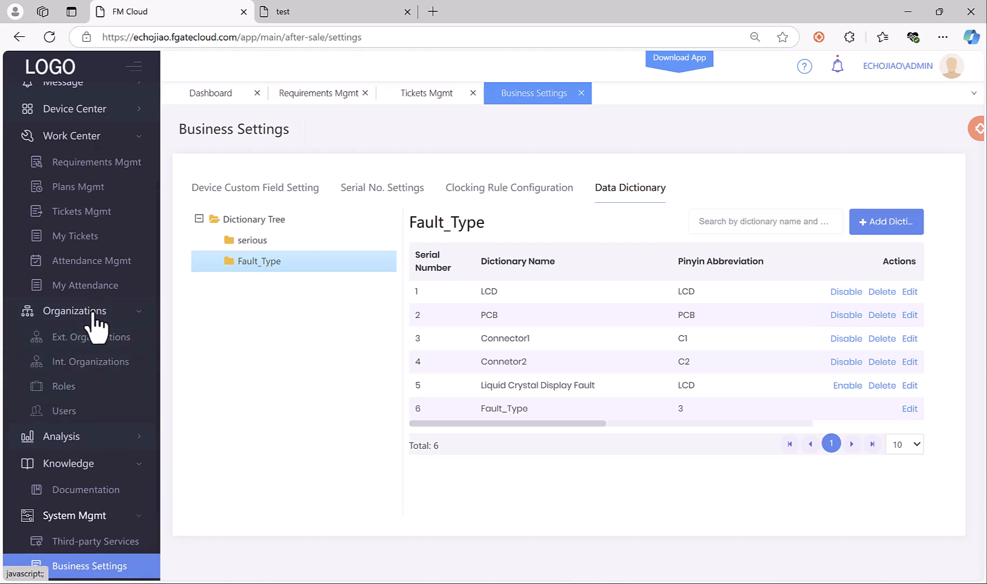
scroll(99, 303, down, 1)
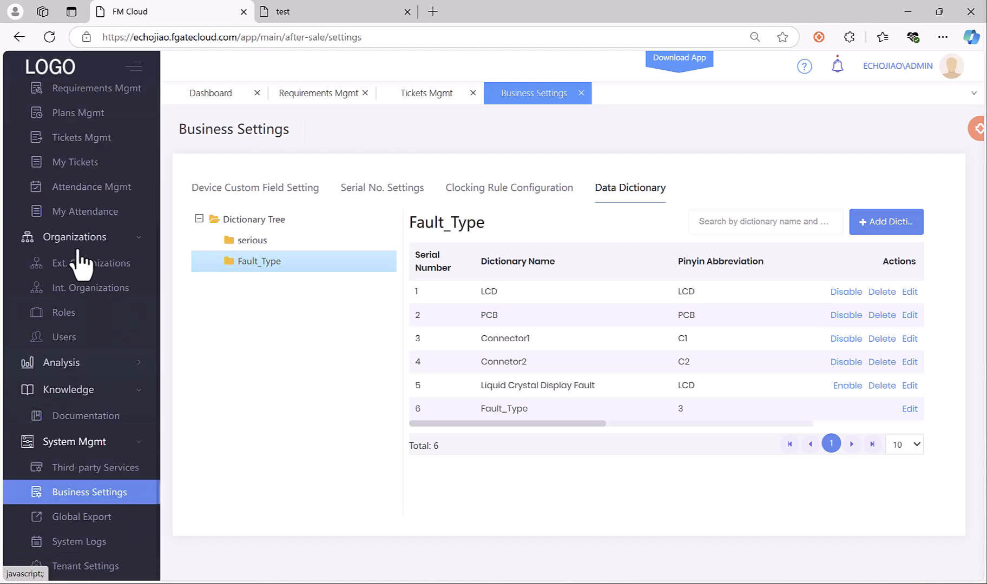
scroll(89, 261, up, 2)
scroll(86, 287, down, 1)
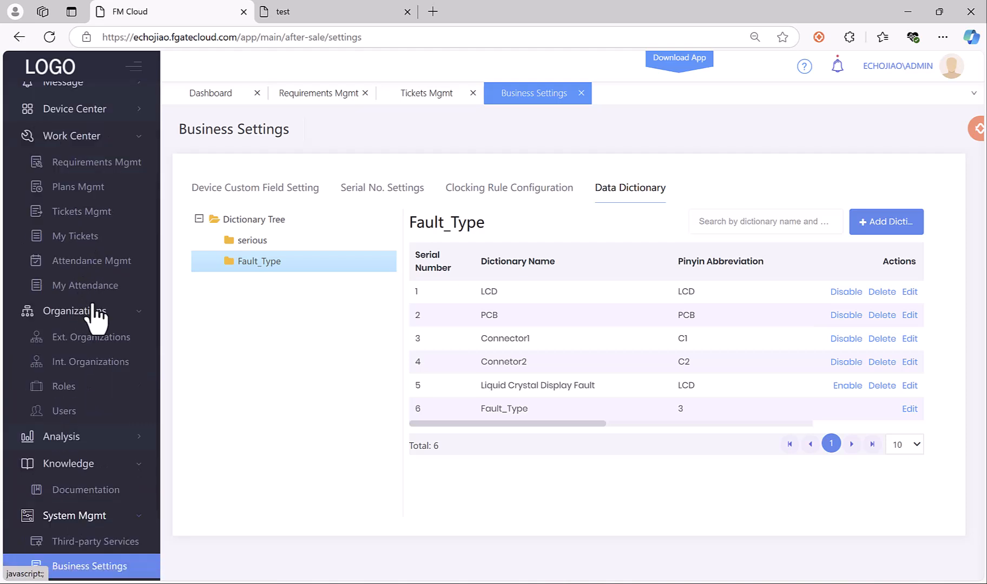
scroll(97, 355, down, 1)
click(100, 363)
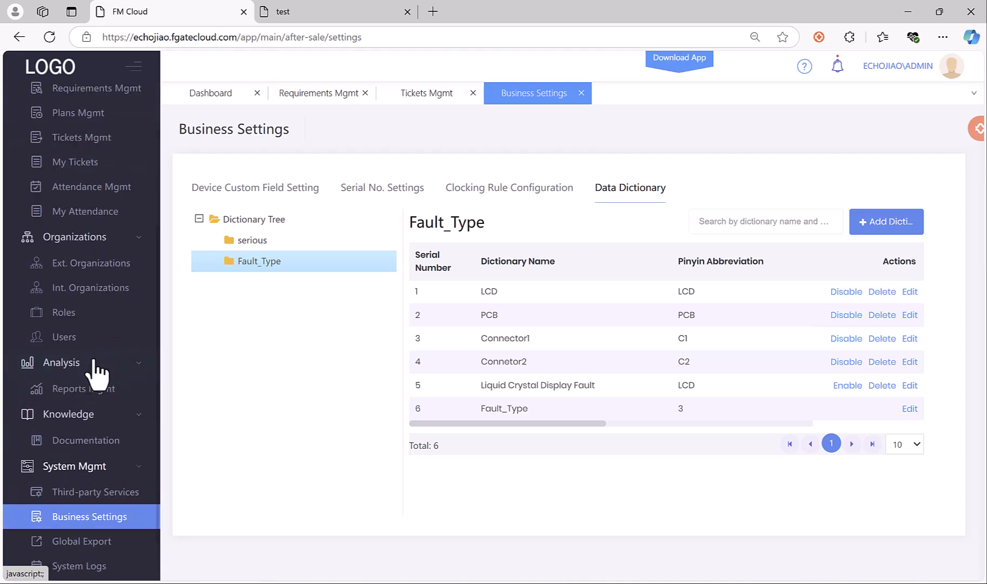
scroll(106, 363, down, 1)
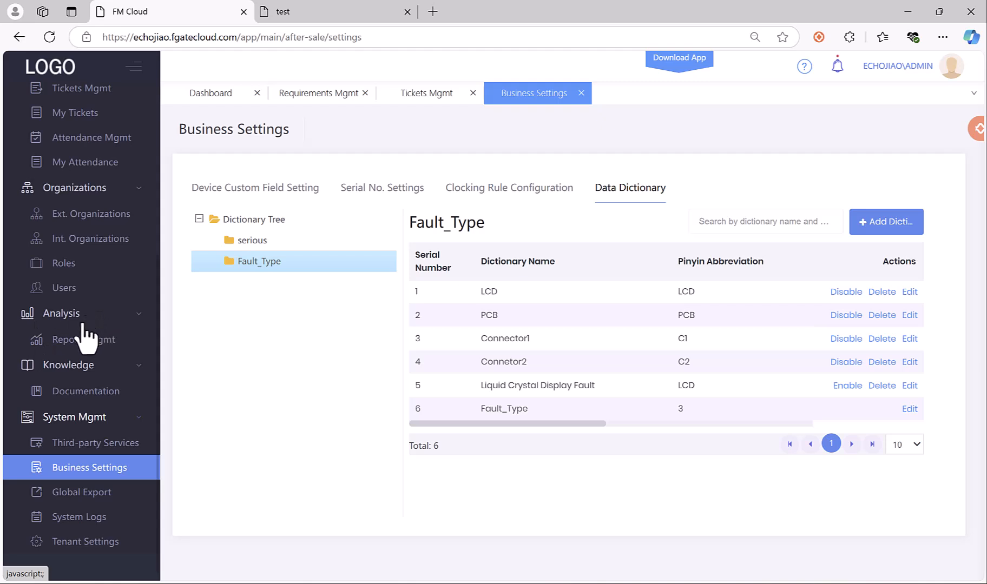
click(75, 417)
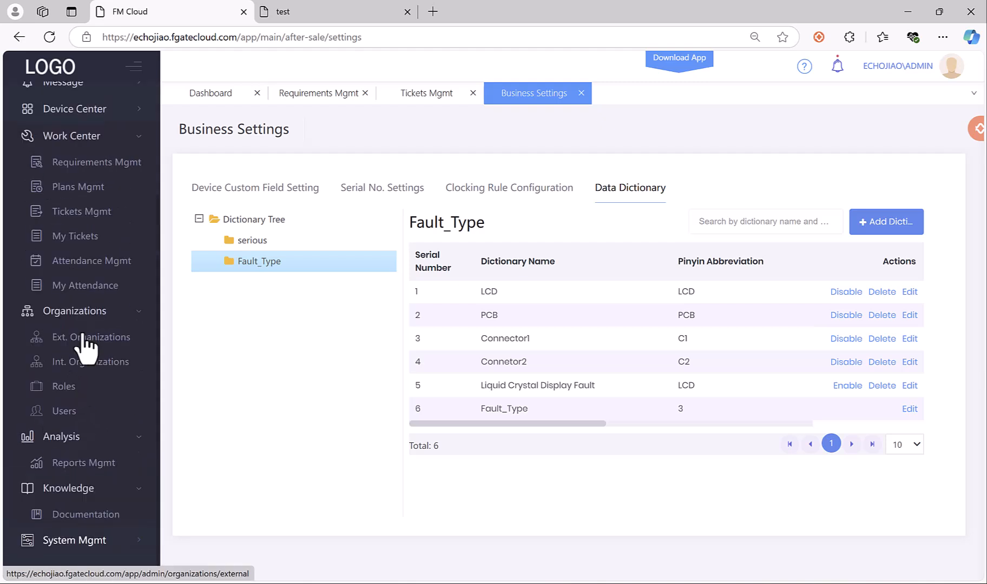
Open Analysis > Reports Mgmt and start a new report, trying the horizontal bar chart type.
click(76, 464)
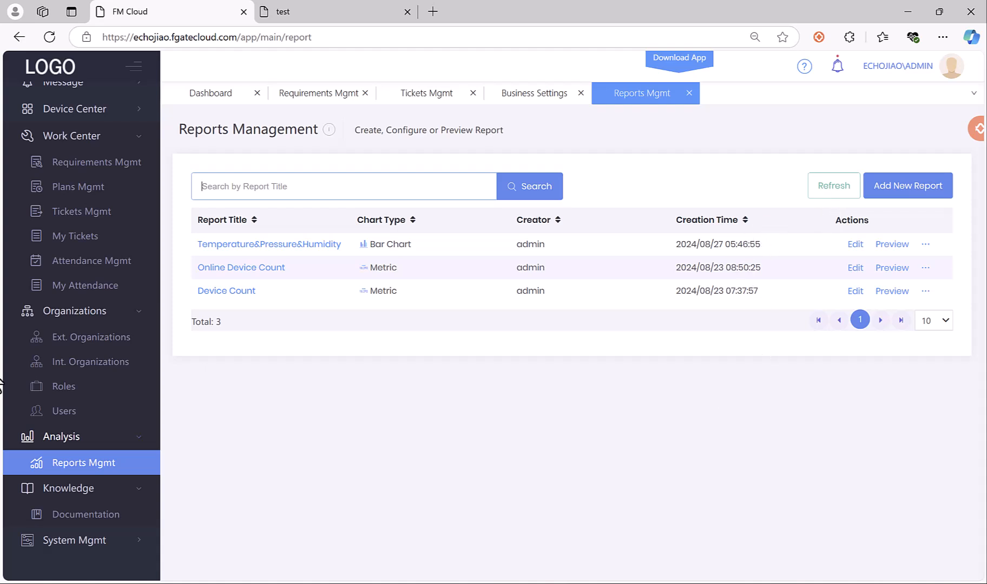
click(913, 190)
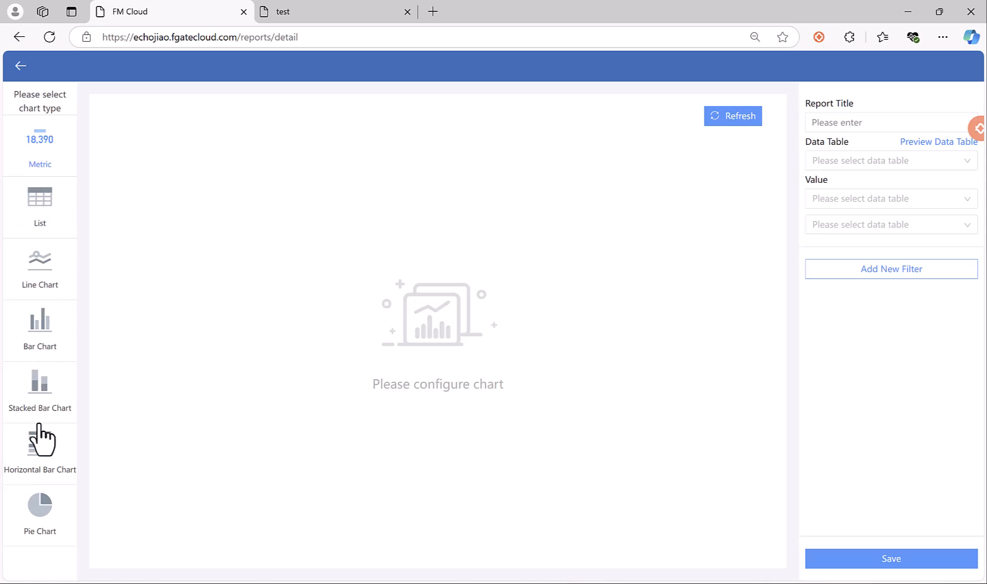
click(55, 465)
Make the report a pie chart titled test11 using the Historical Data table.
click(38, 517)
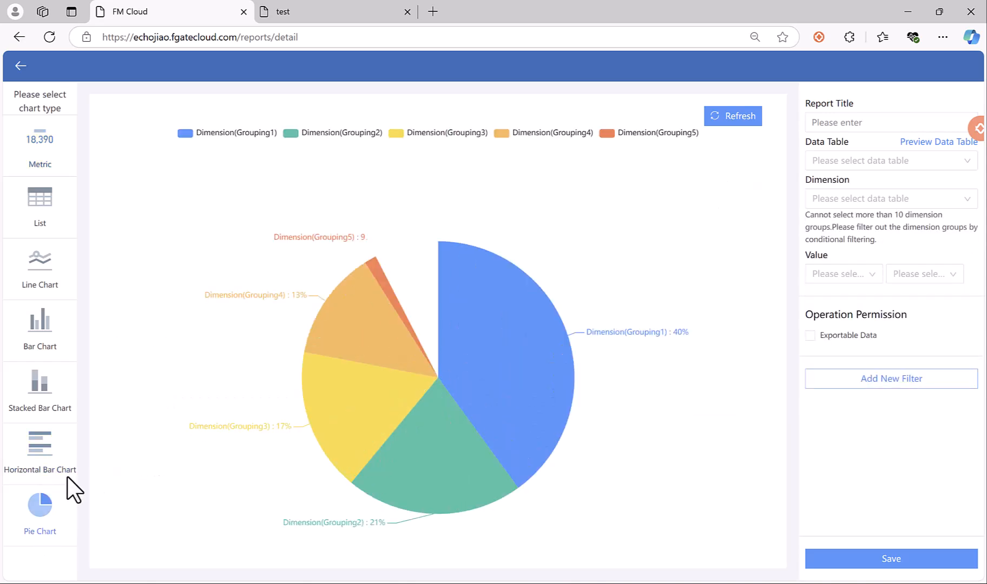
click(841, 123)
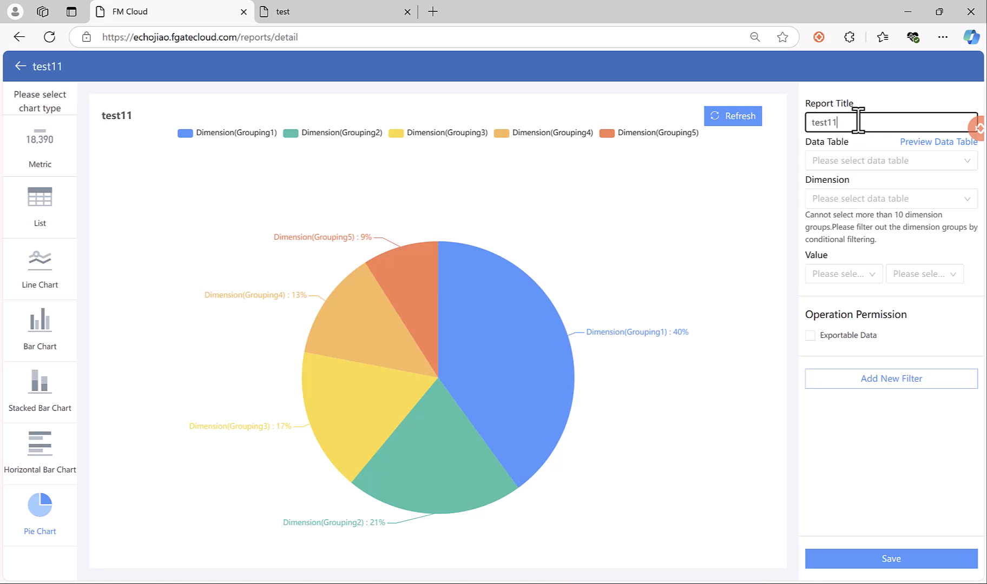
click(842, 161)
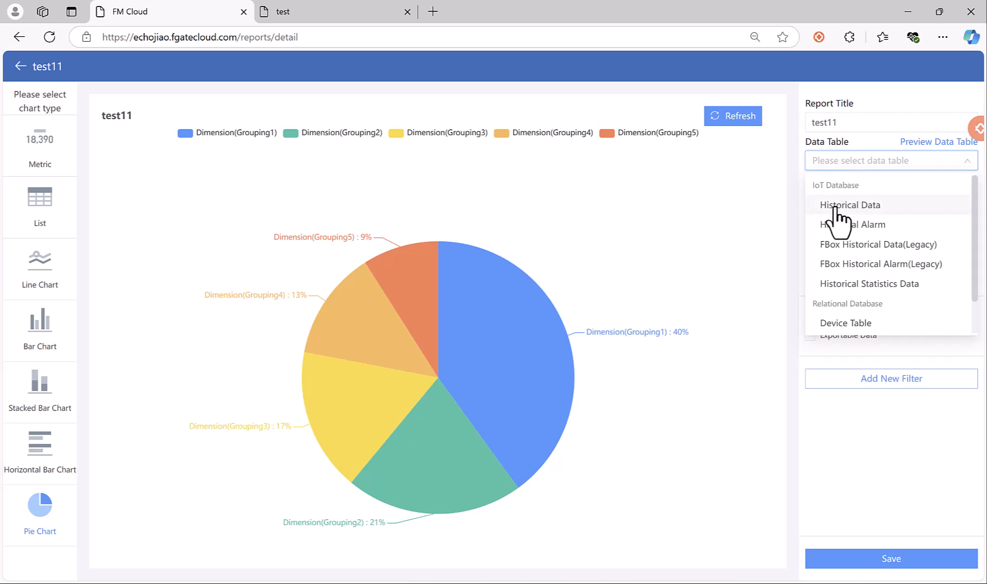
scroll(850, 201, down, 2)
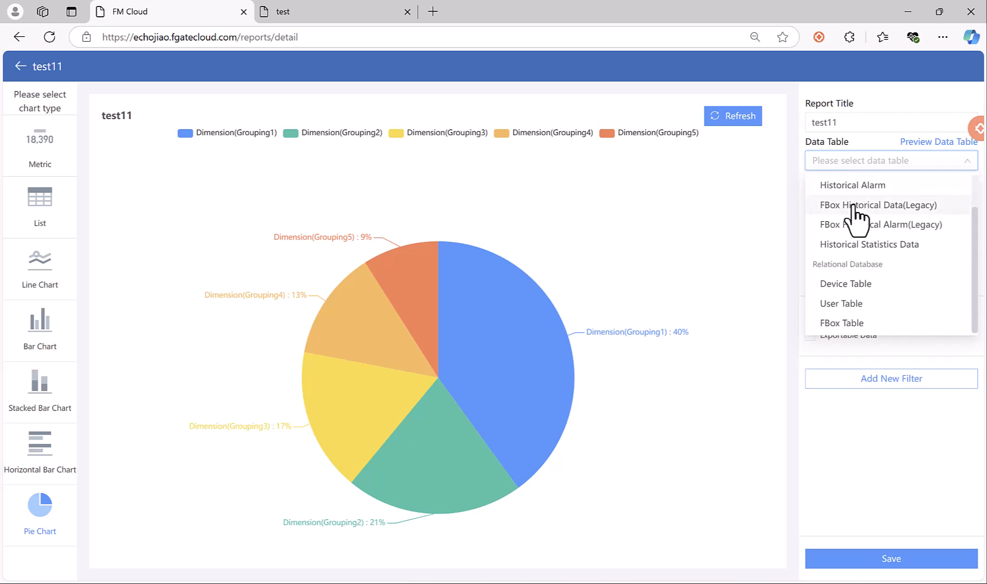
scroll(857, 242, up, 2)
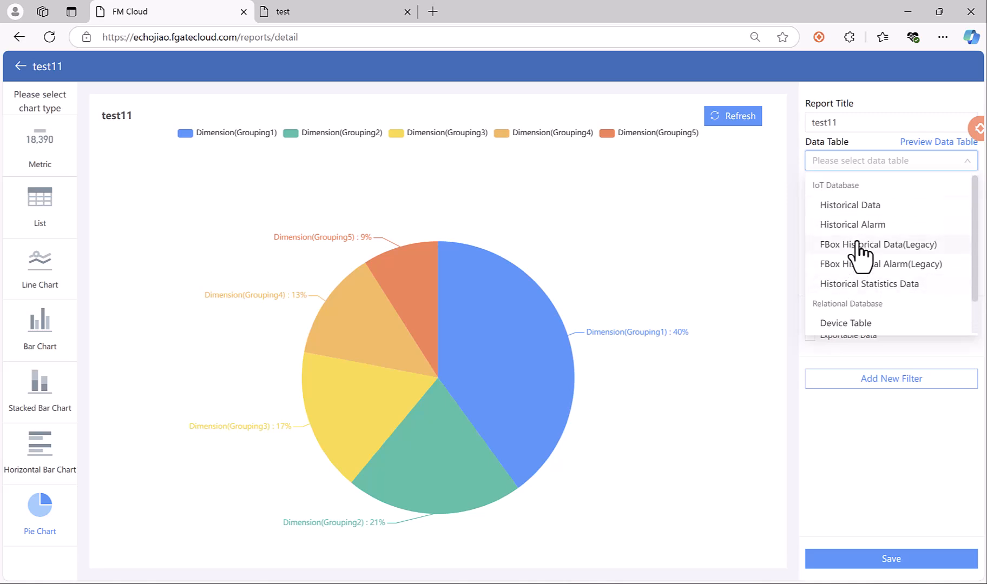
click(866, 205)
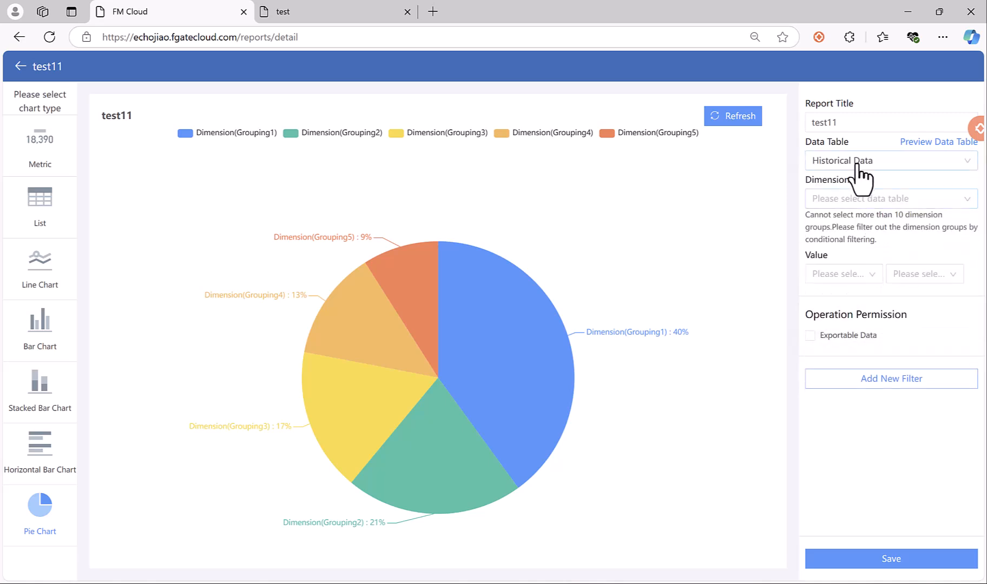
Group the pie slices by Variable Name and size them by the AVG of Value.
click(833, 201)
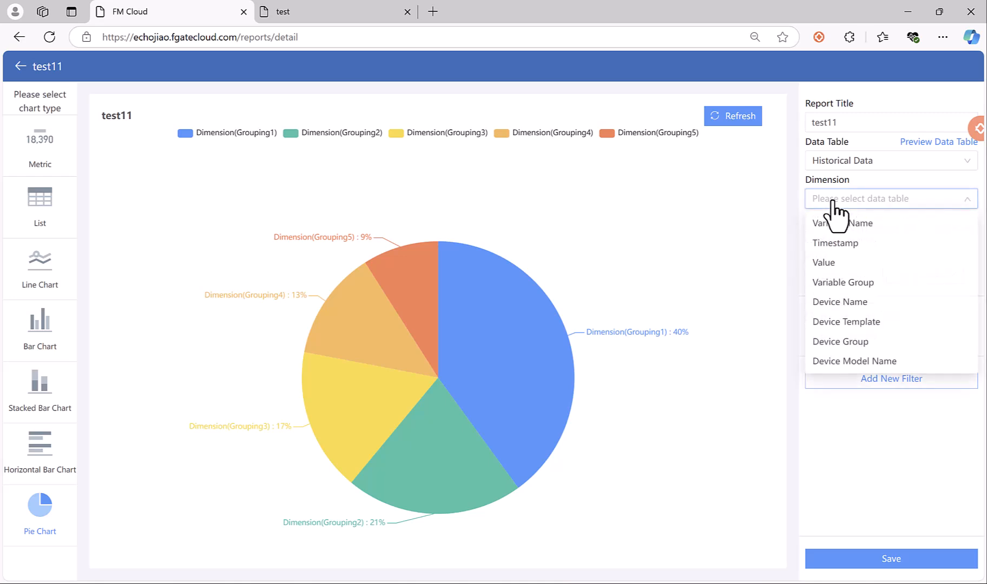
click(852, 221)
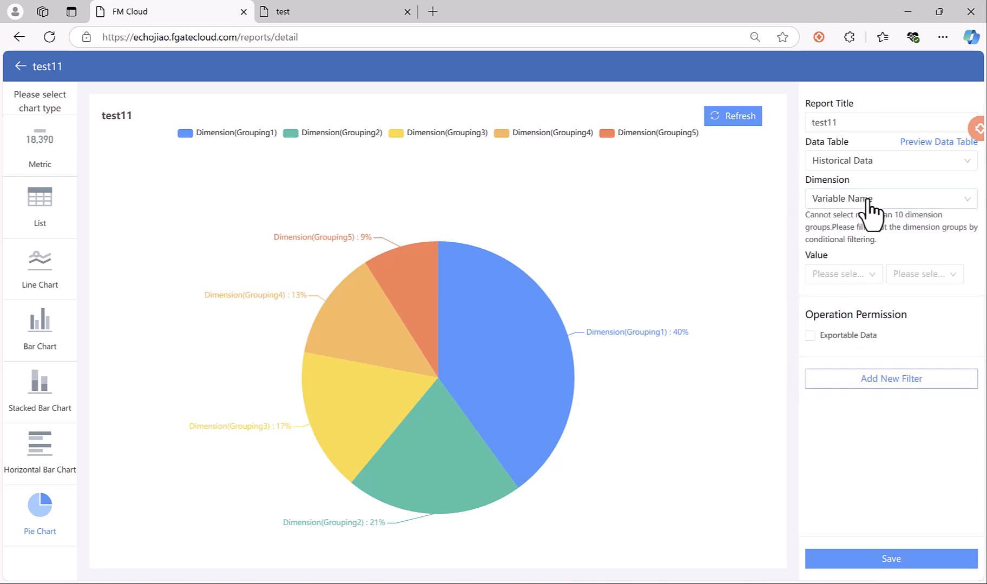
click(860, 278)
click(860, 299)
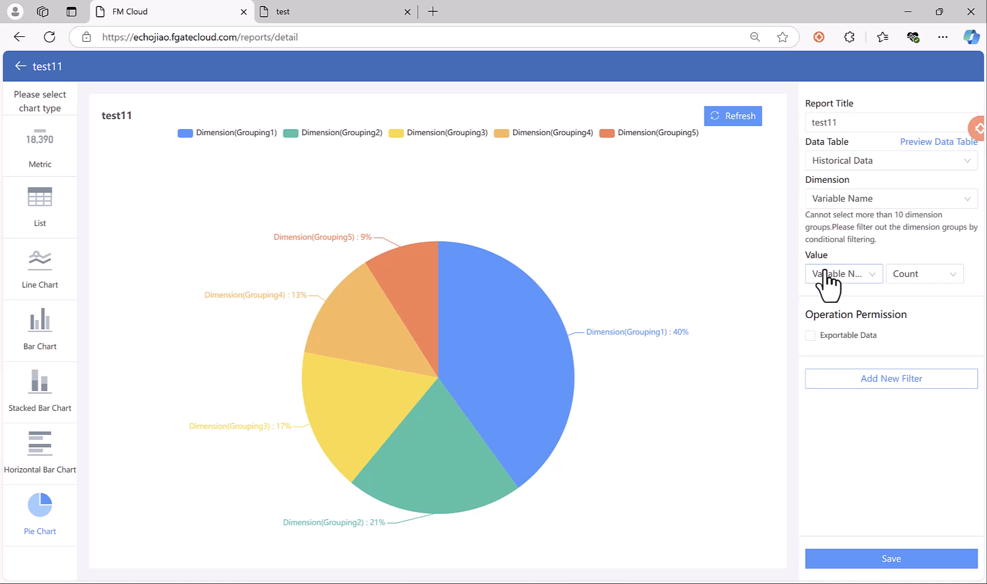
click(828, 279)
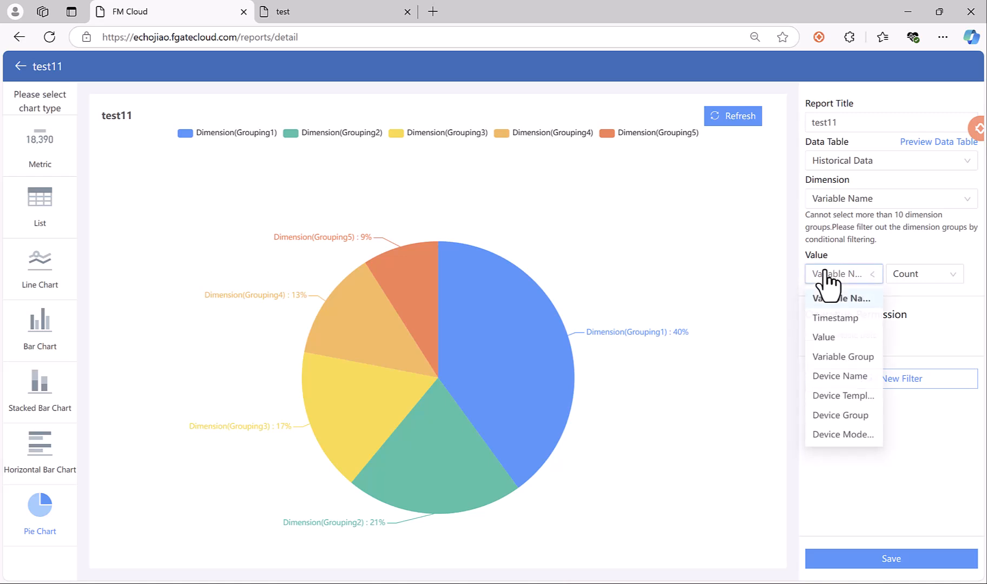
click(842, 338)
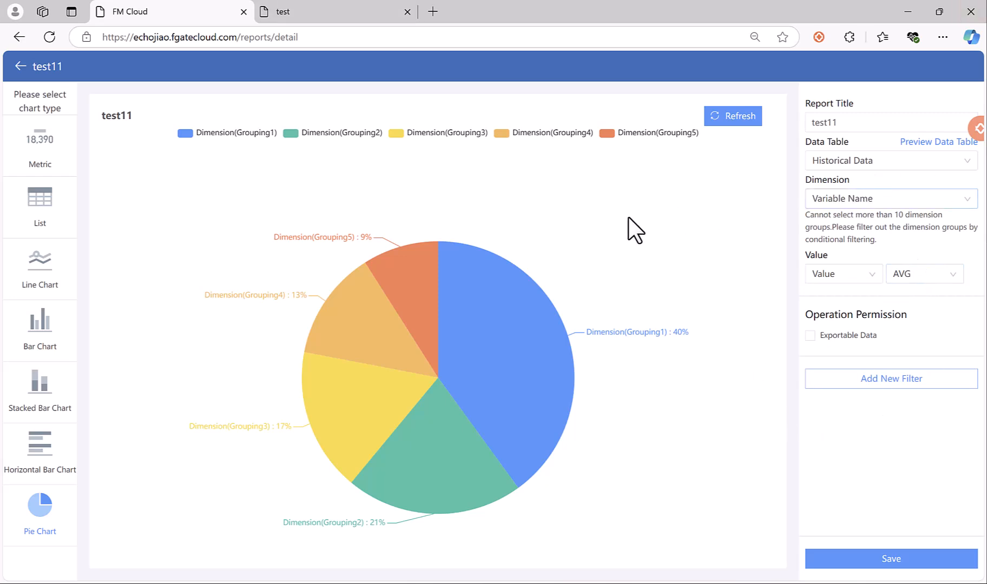
Add a Variable Name filter limiting test11 to humidity and temperature.
click(864, 382)
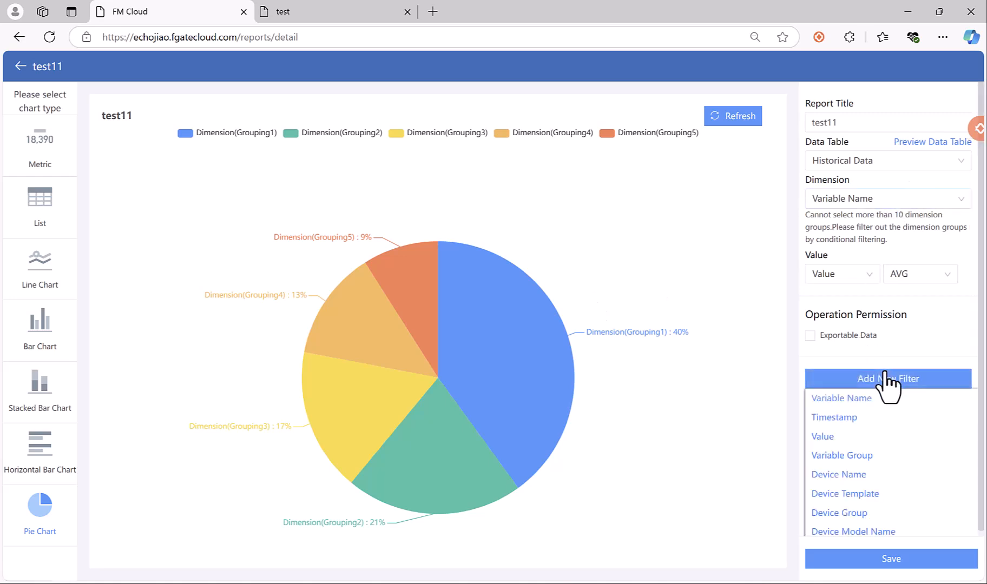
click(841, 398)
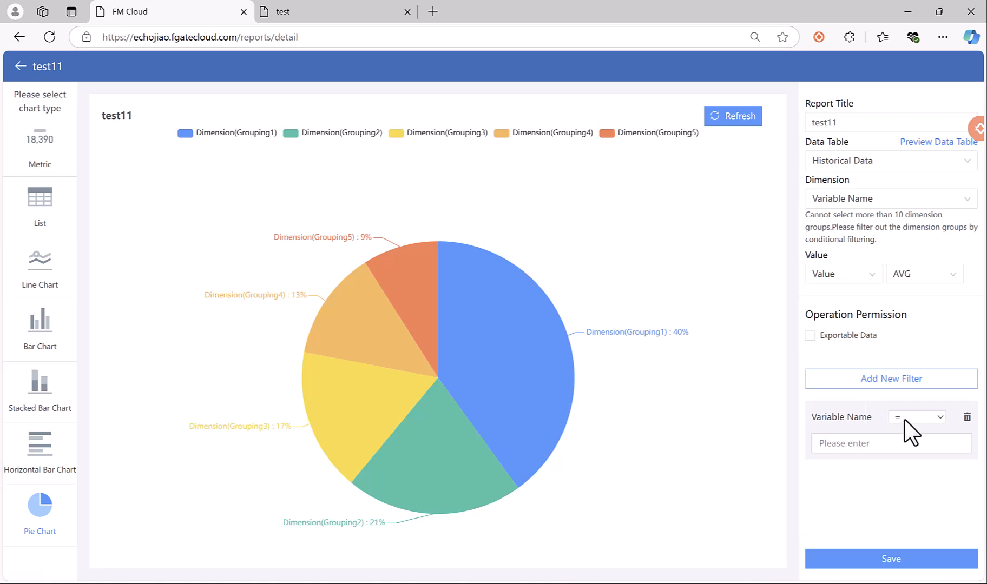
click(863, 443)
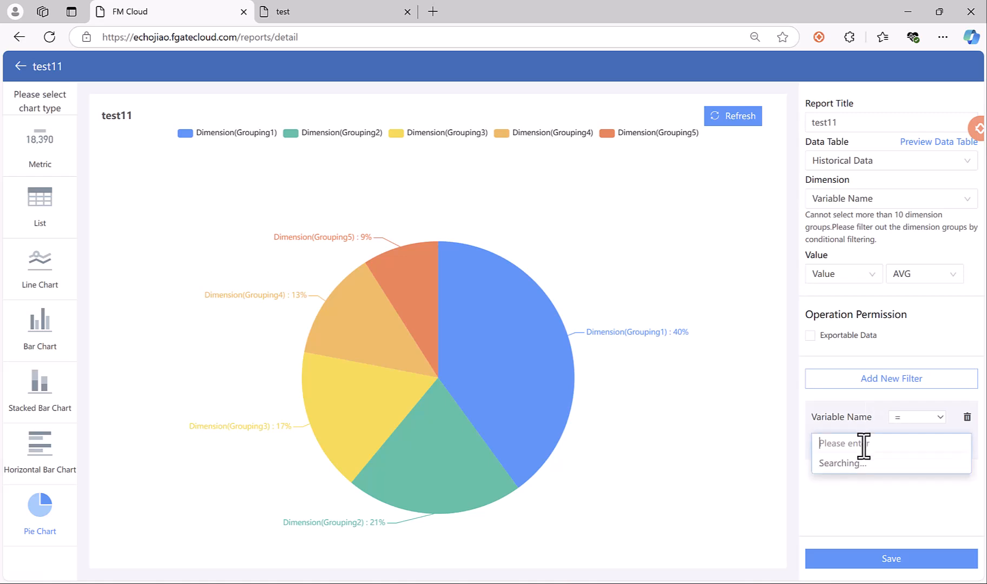
scroll(855, 509, down, 2)
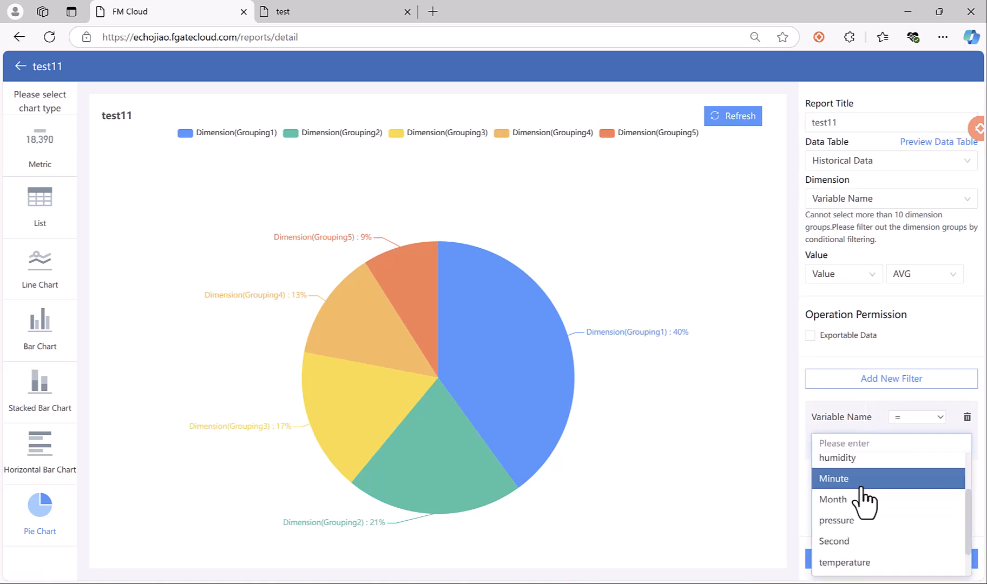
click(869, 459)
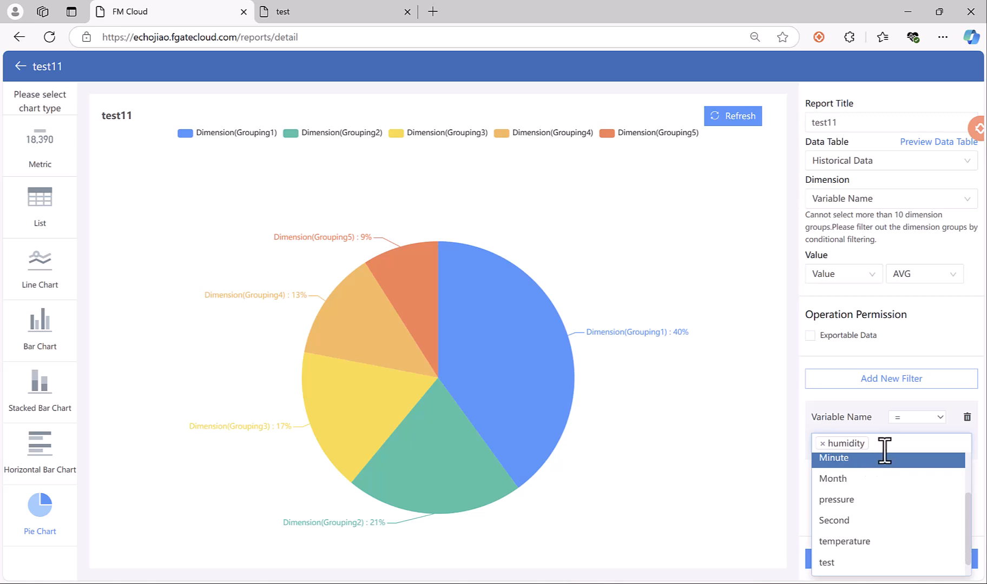
click(847, 546)
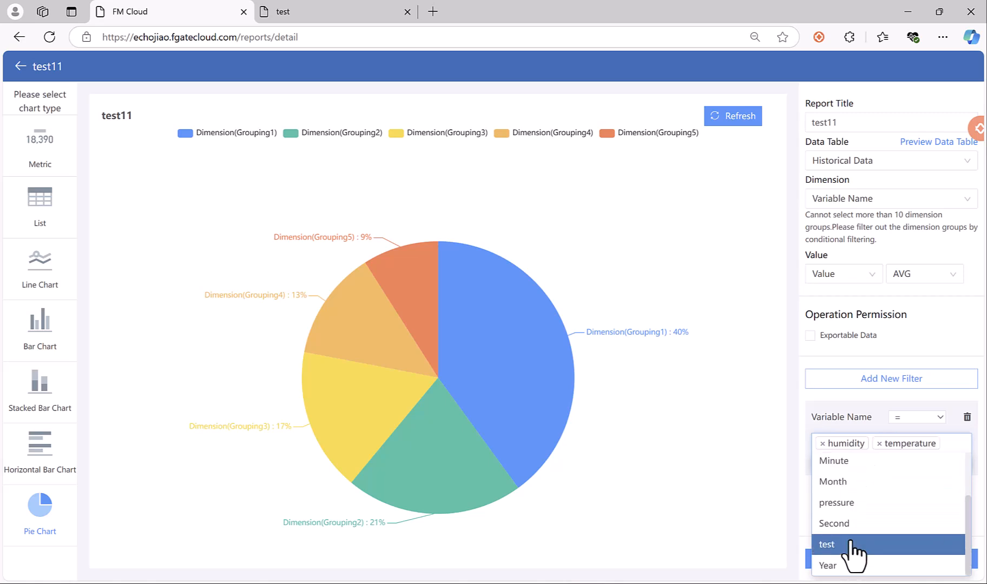
click(905, 401)
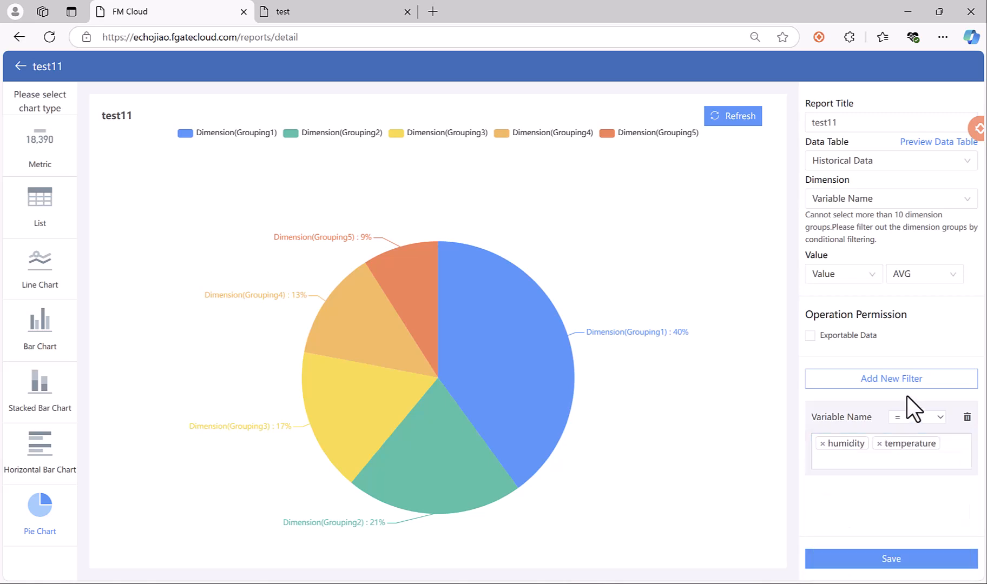
Save test11, giving a pie of 63.19% humidity and 36.81% temperature.
click(891, 560)
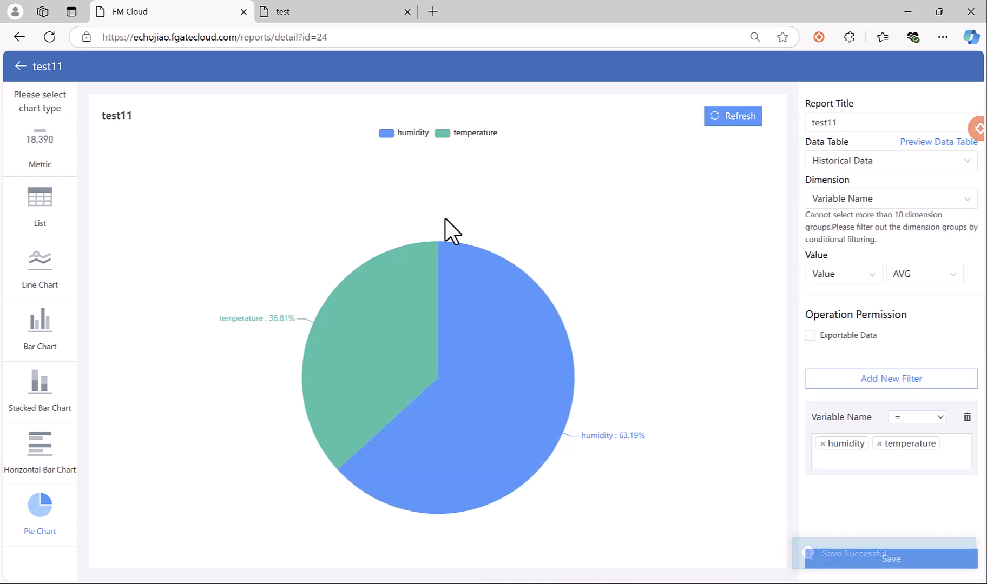
mouse_move(401, 317)
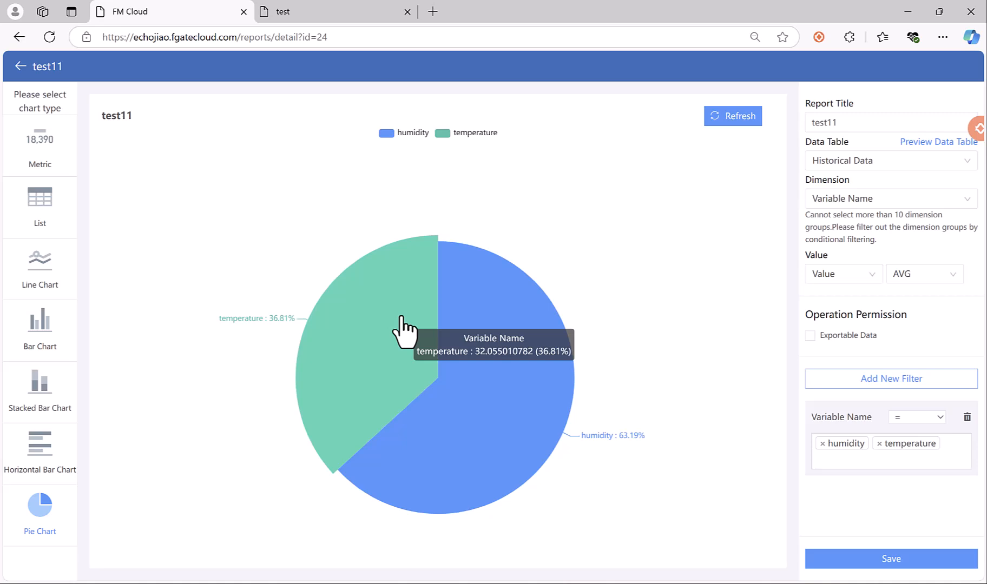
mouse_move(521, 392)
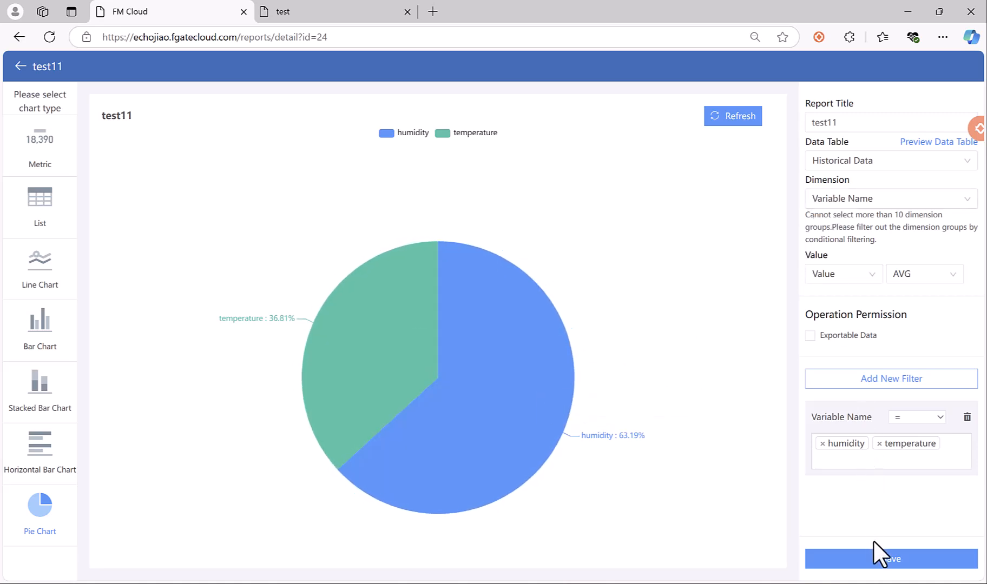
click(881, 558)
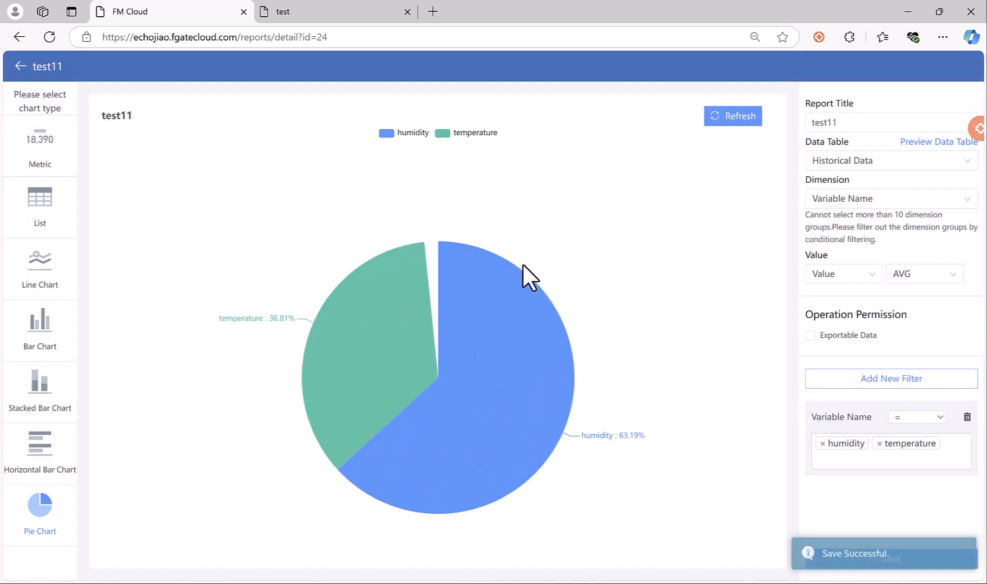
Return to the reports list, open Operations > Dashboard, and cancel the Add Dashboard form.
click(22, 66)
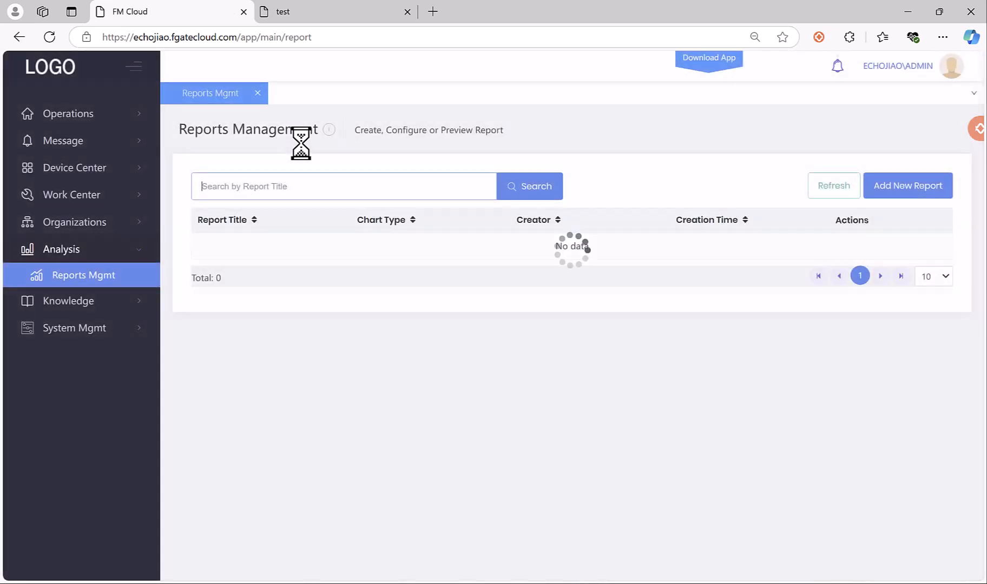
click(59, 113)
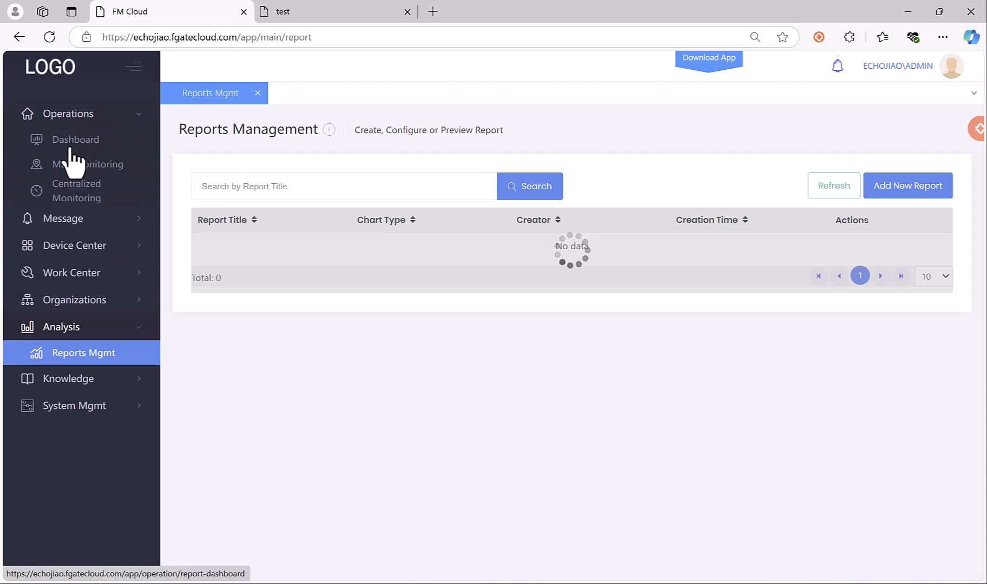
click(75, 140)
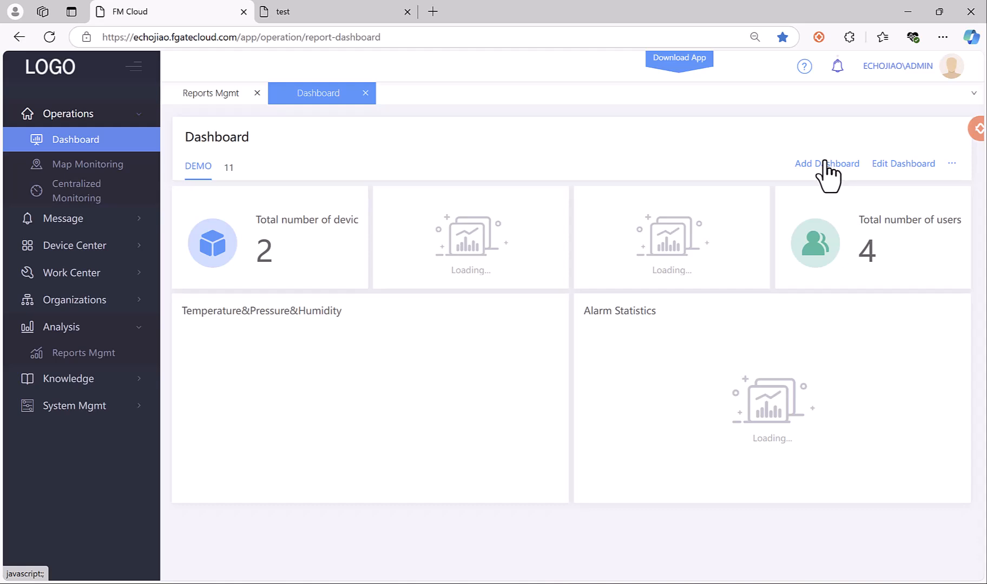
click(827, 176)
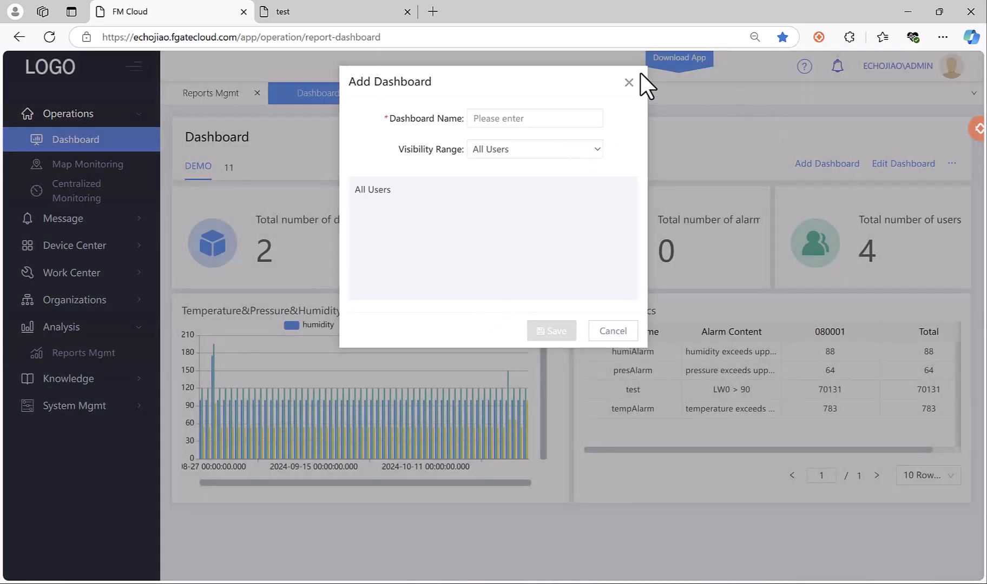
click(629, 82)
Edit the DEMO dashboard and add the test11 report as a new component.
click(903, 163)
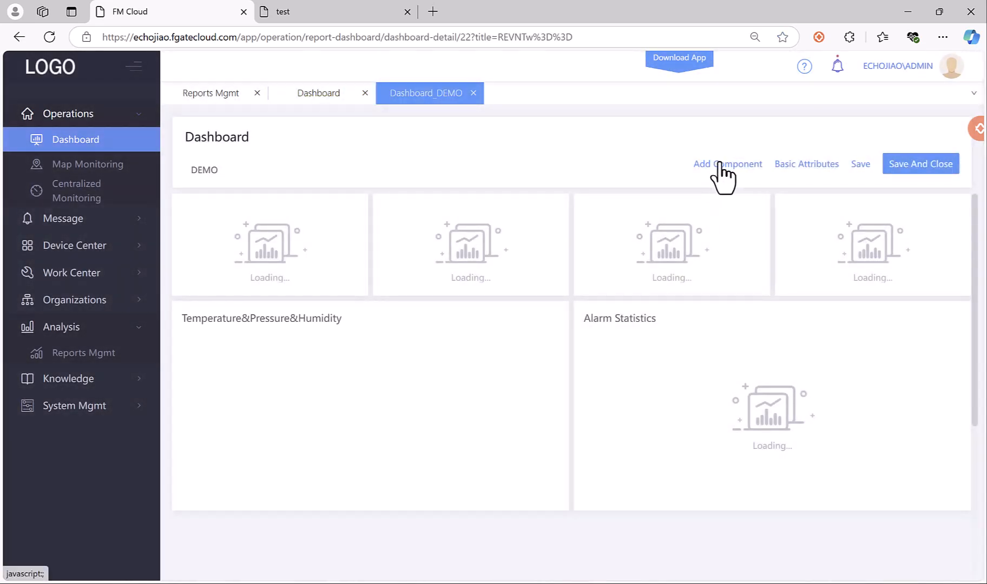
click(720, 164)
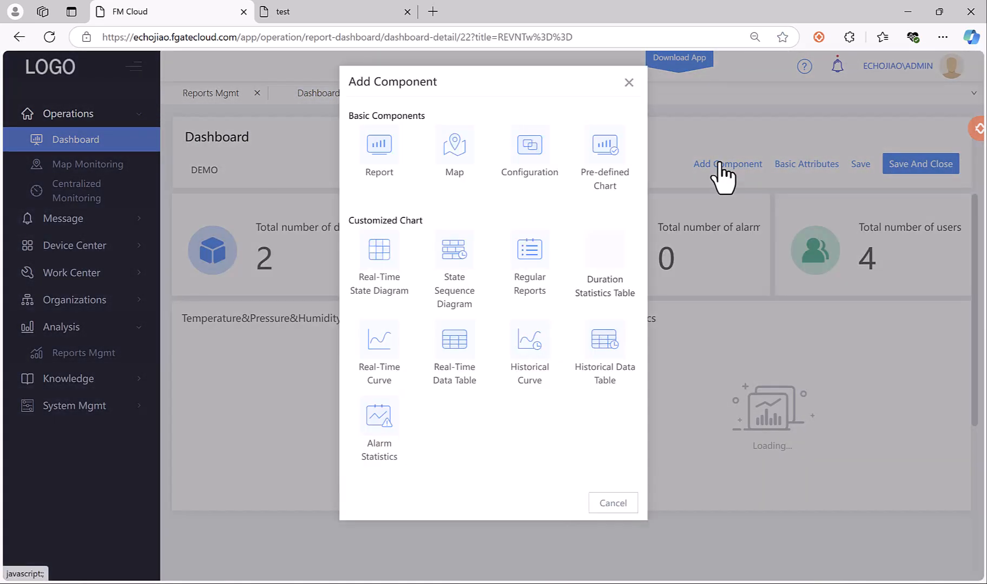
click(379, 157)
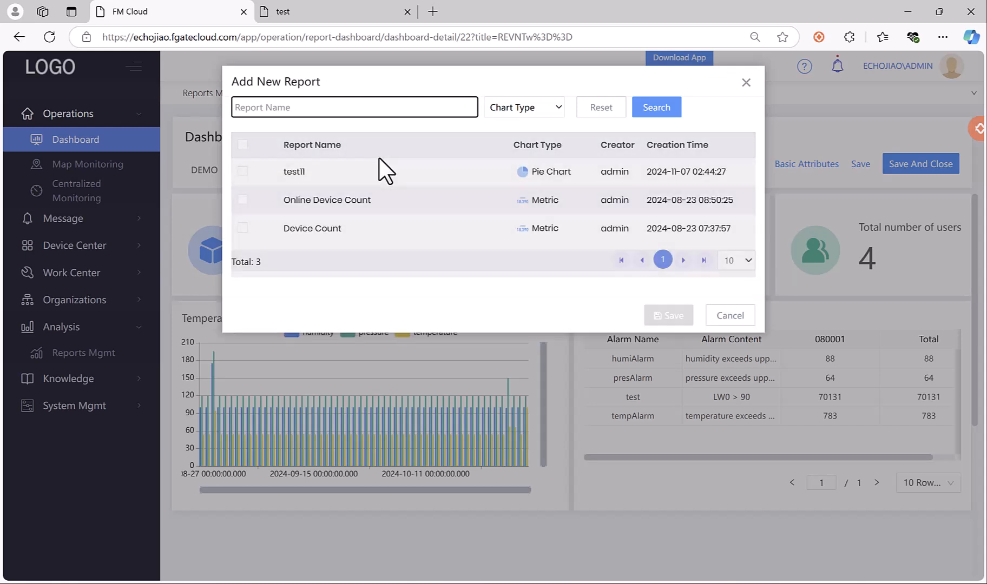
click(242, 172)
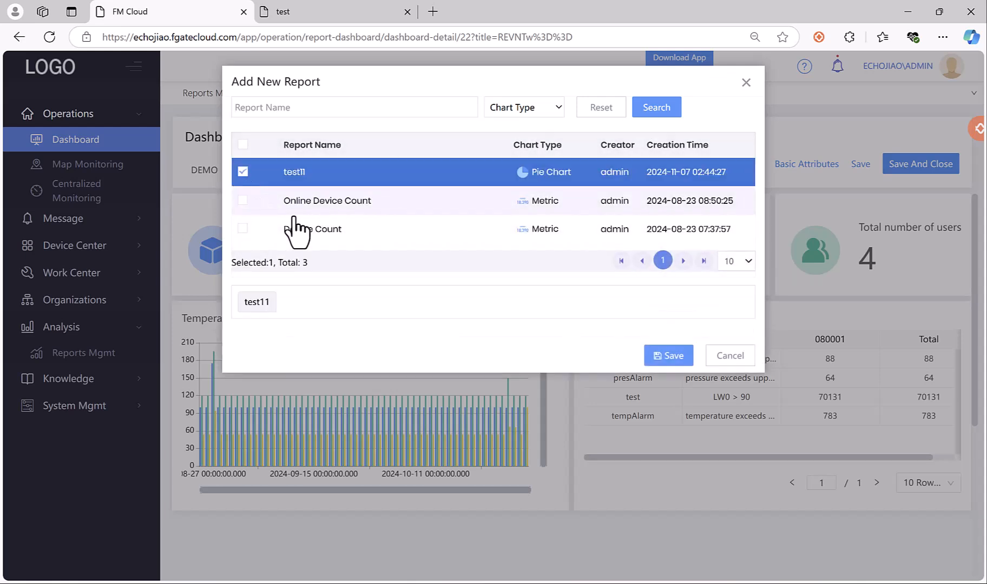
click(673, 363)
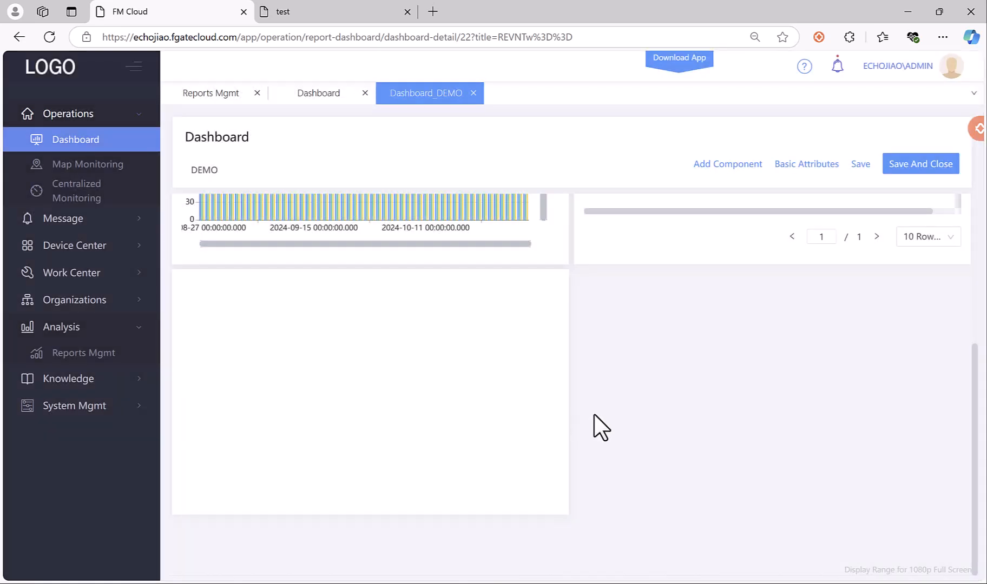
scroll(603, 430, up, 1)
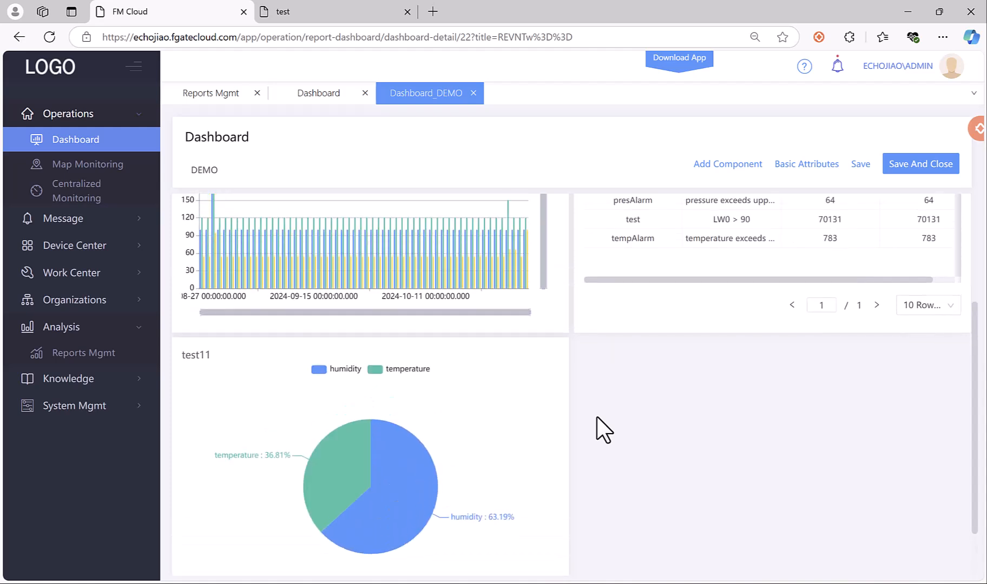
scroll(411, 429, up, 1)
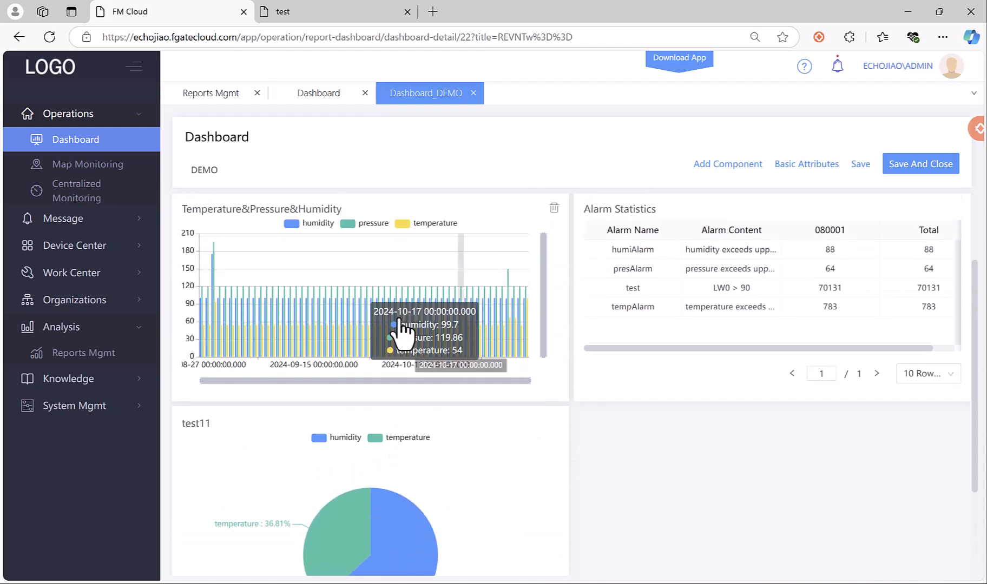
scroll(397, 346, up, 2)
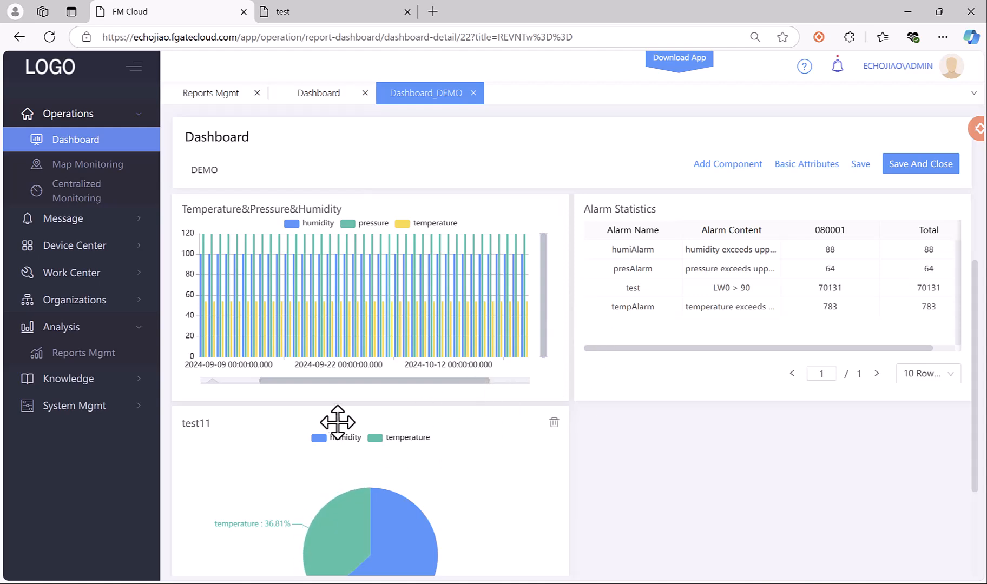
Put test11 top right and the Temperature chart below Alarm Statistics, save, then open Documentation.
drag(335, 418, 734, 204)
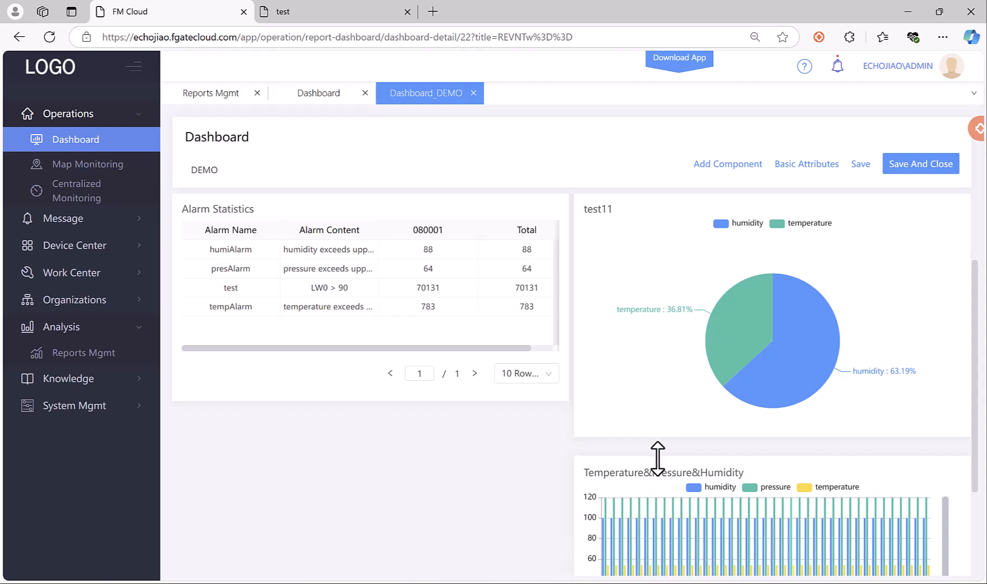
drag(777, 459, 373, 426)
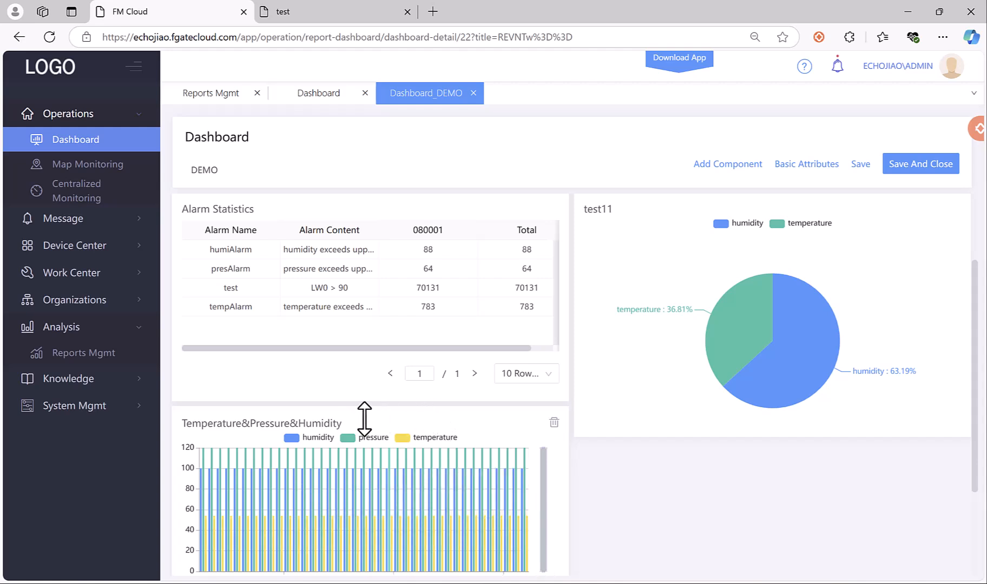
click(927, 166)
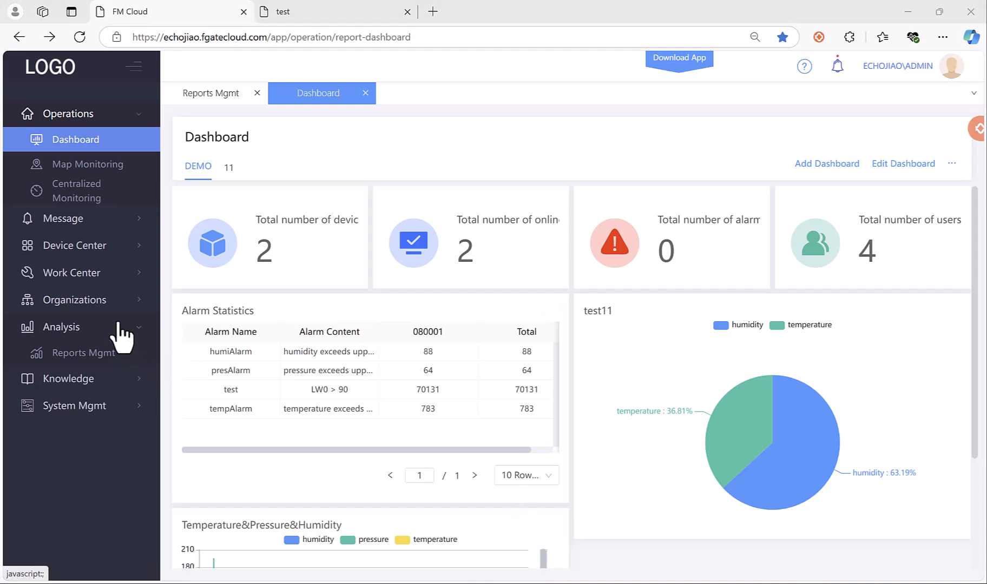
click(110, 382)
click(104, 407)
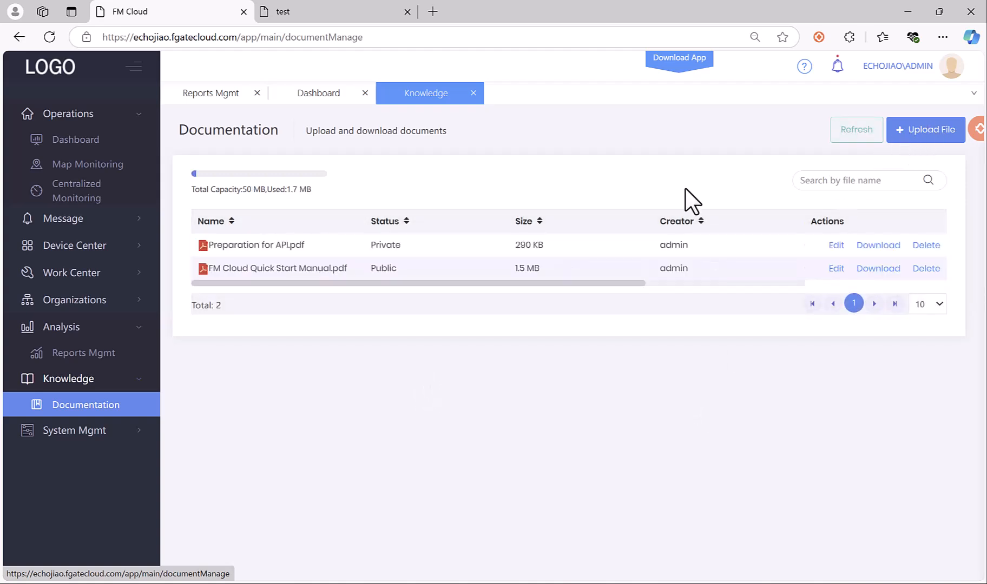
Upload the incompatible rule (V1) .xlsx spreadsheet to the library as a public file.
click(923, 129)
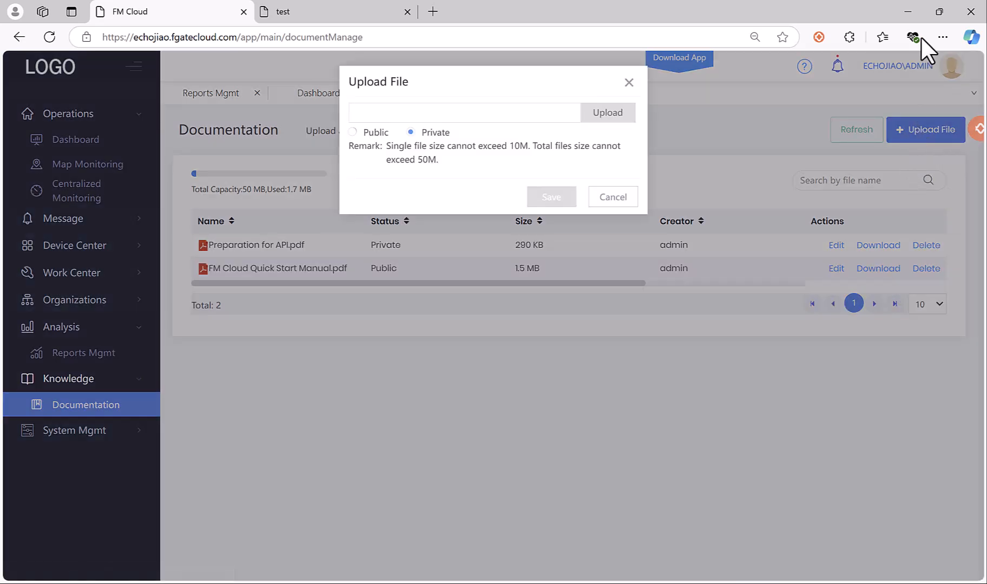
click(371, 135)
click(601, 114)
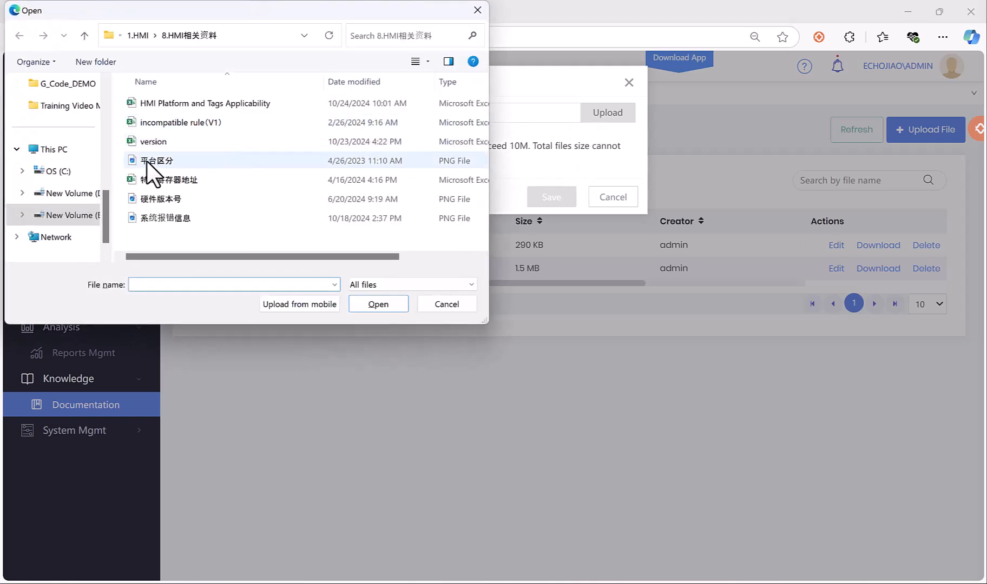
click(186, 122)
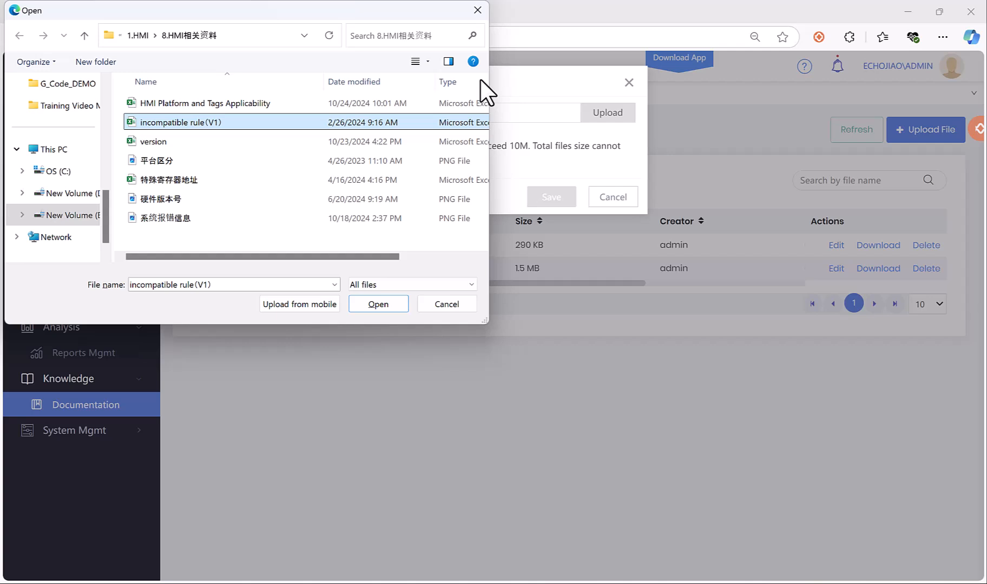
click(373, 304)
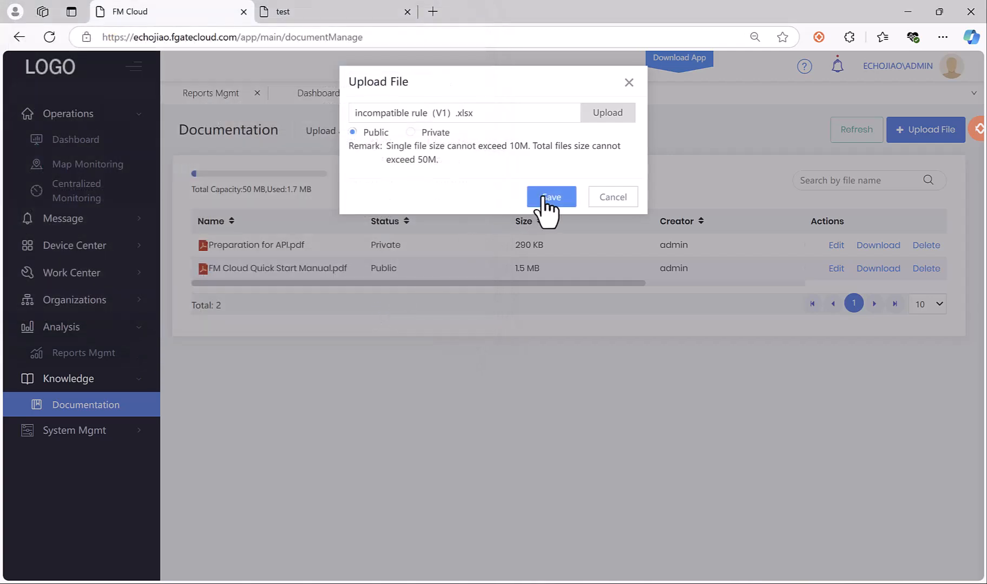
click(545, 200)
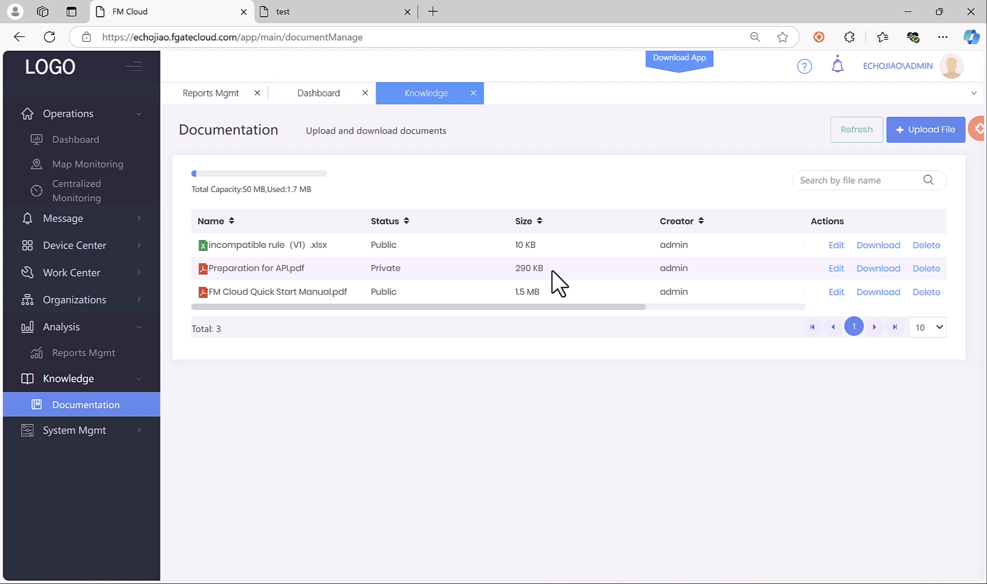
Download the incompatible rule spreadsheet, then delete it from the library.
click(879, 246)
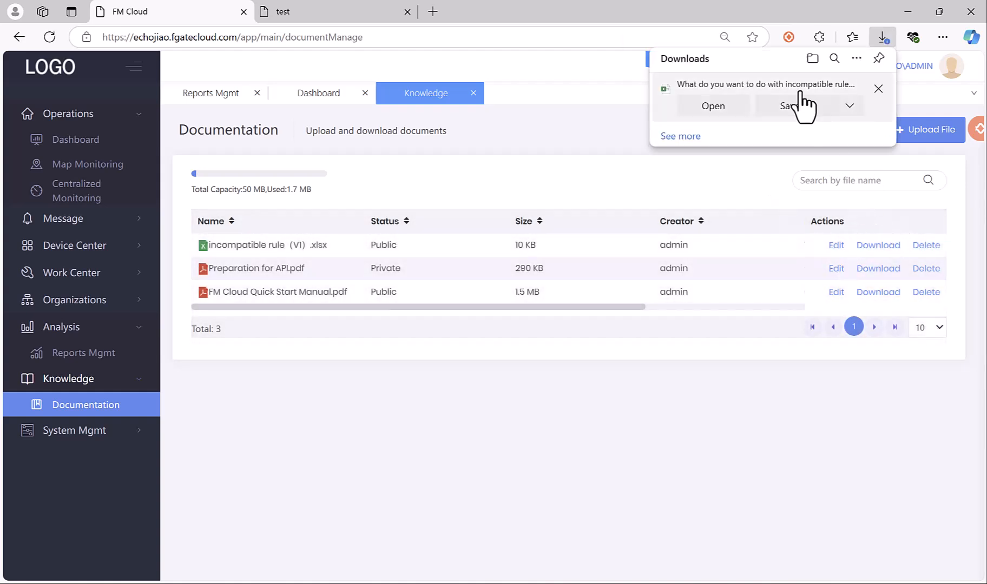
click(878, 89)
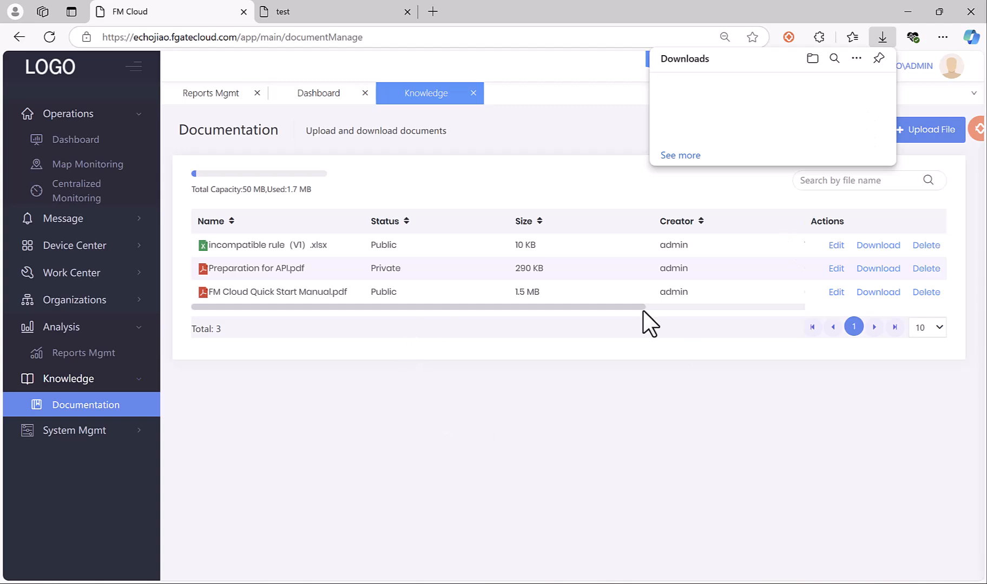
click(921, 245)
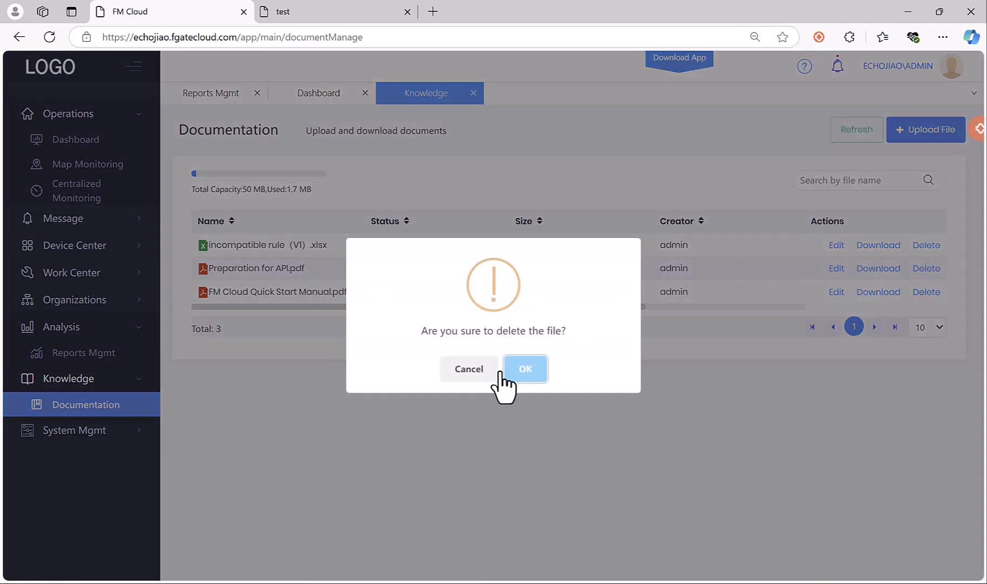
click(535, 368)
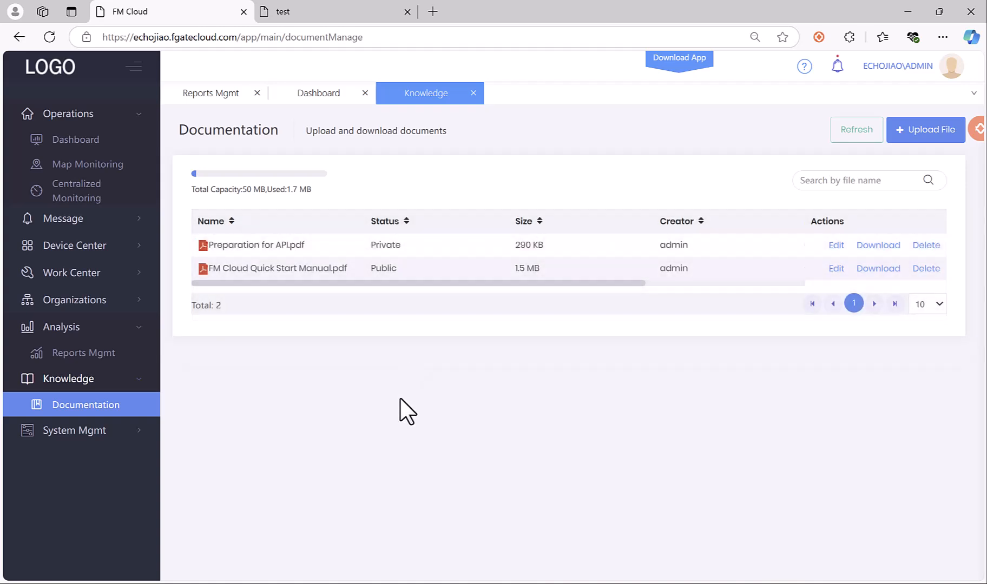
click(95, 432)
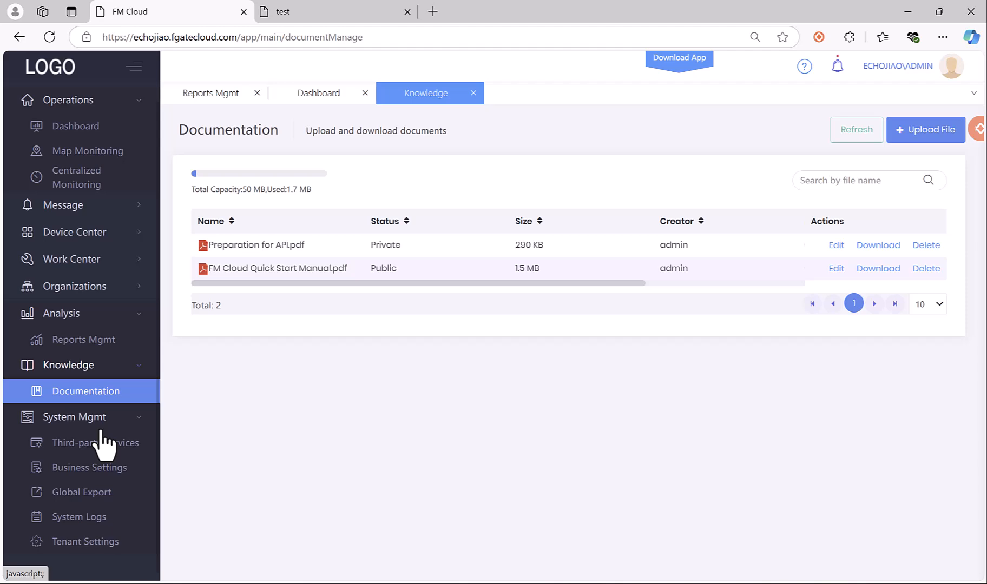
Look over Third-party Services, the data dictionary and clocking rules, then open the empty Global Export list.
click(93, 441)
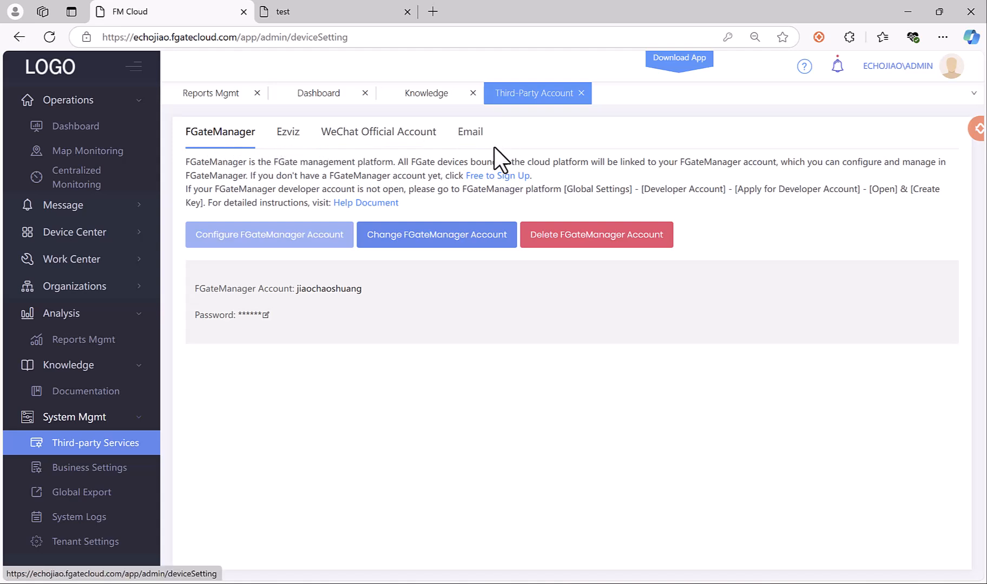
click(76, 468)
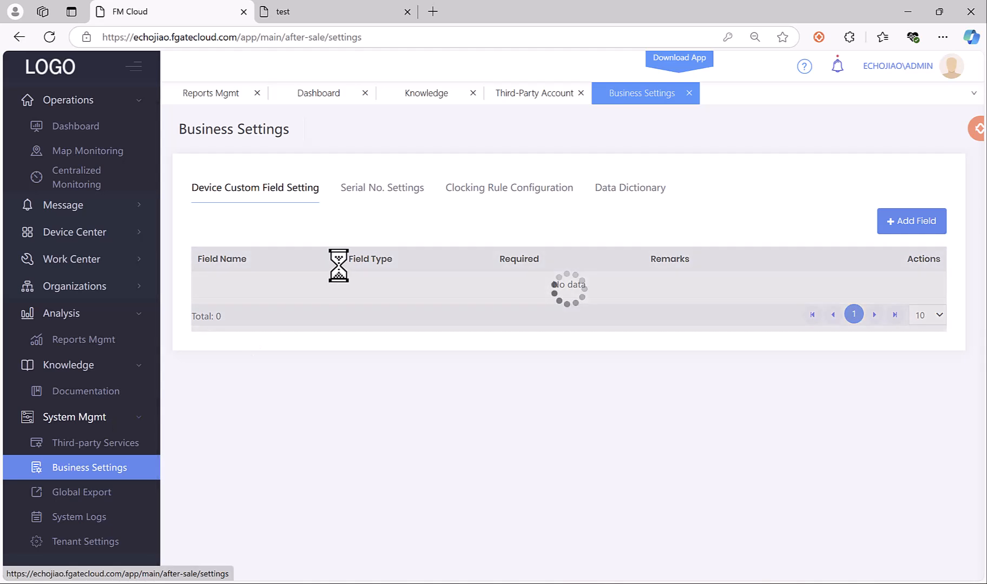
click(637, 187)
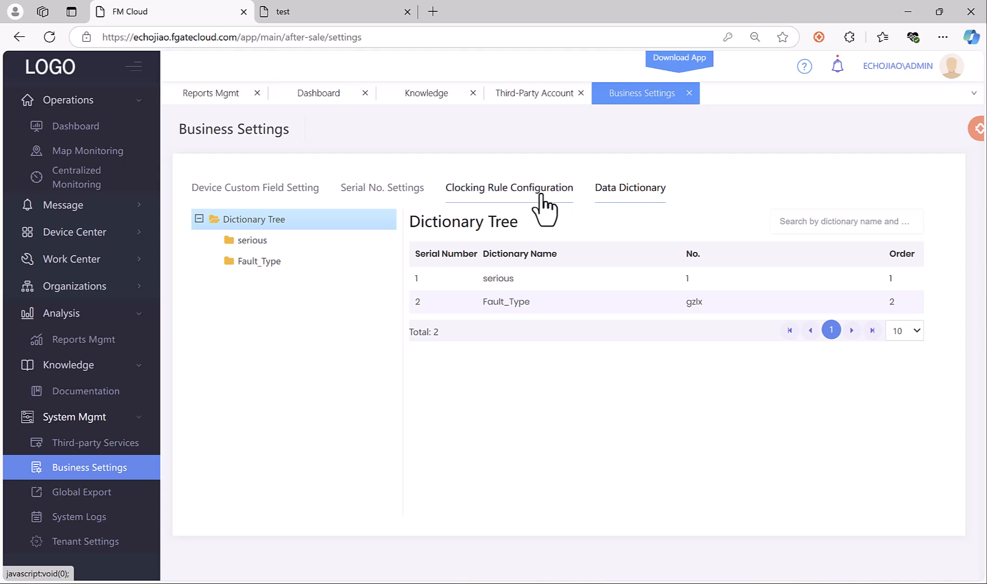
click(504, 191)
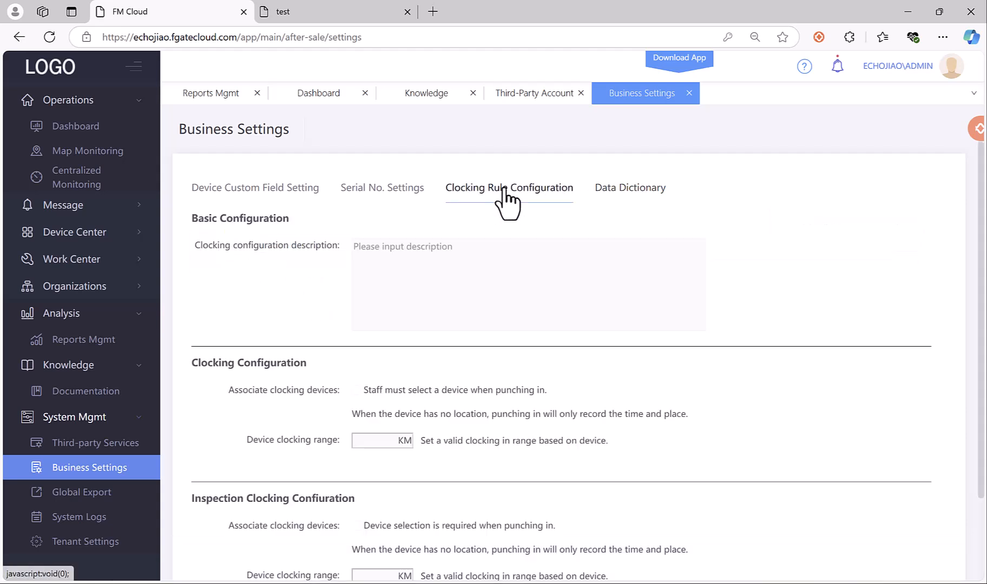
scroll(349, 346, down, 1)
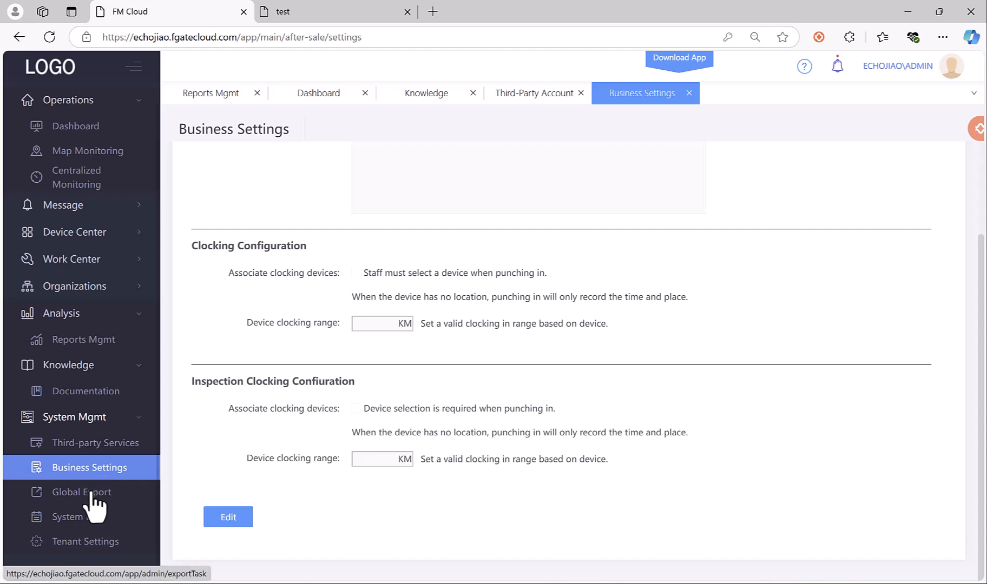
click(95, 498)
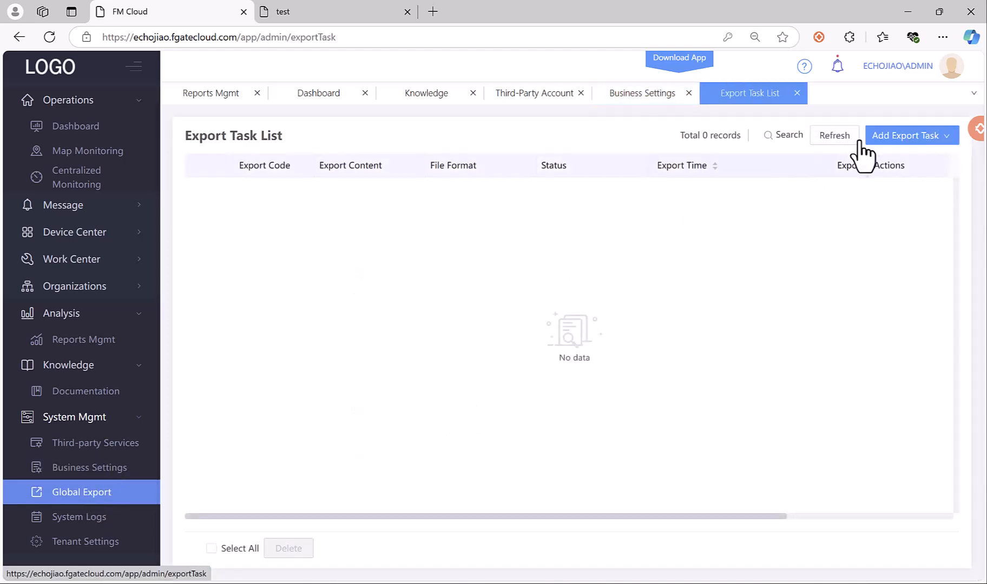
Export all Historical Data for device 0058 to Excel, then open the System Logs login history.
click(892, 138)
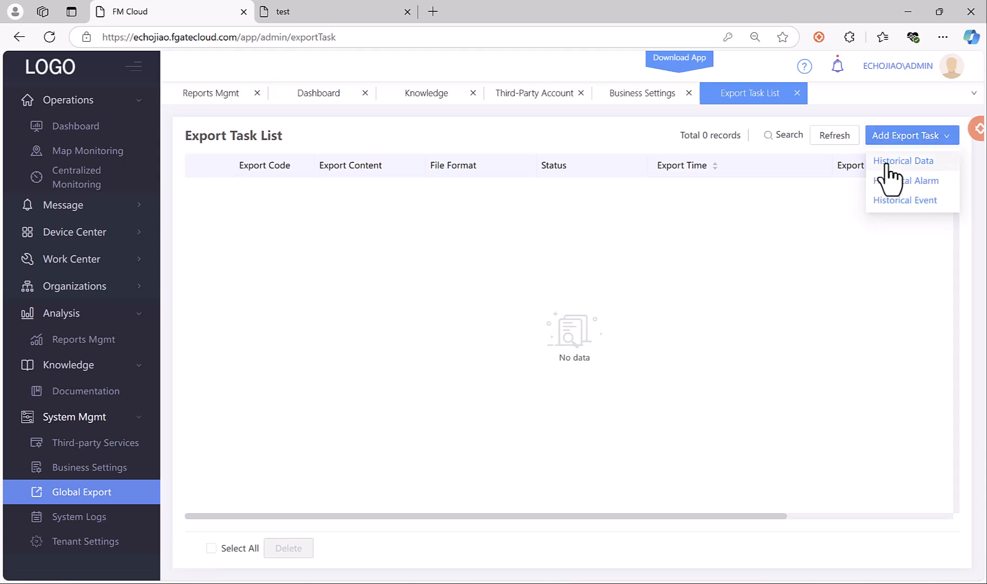
click(887, 165)
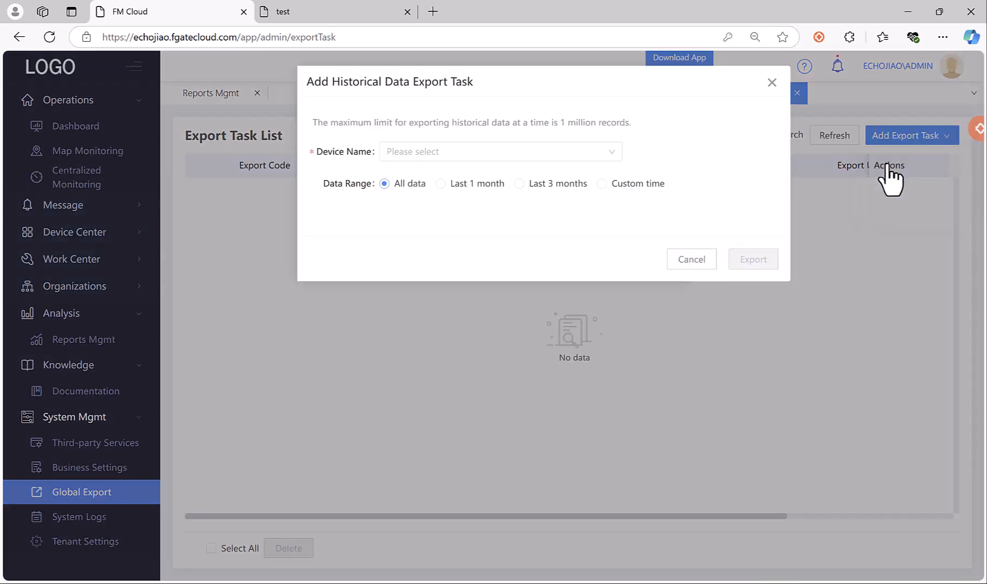
click(495, 153)
click(410, 175)
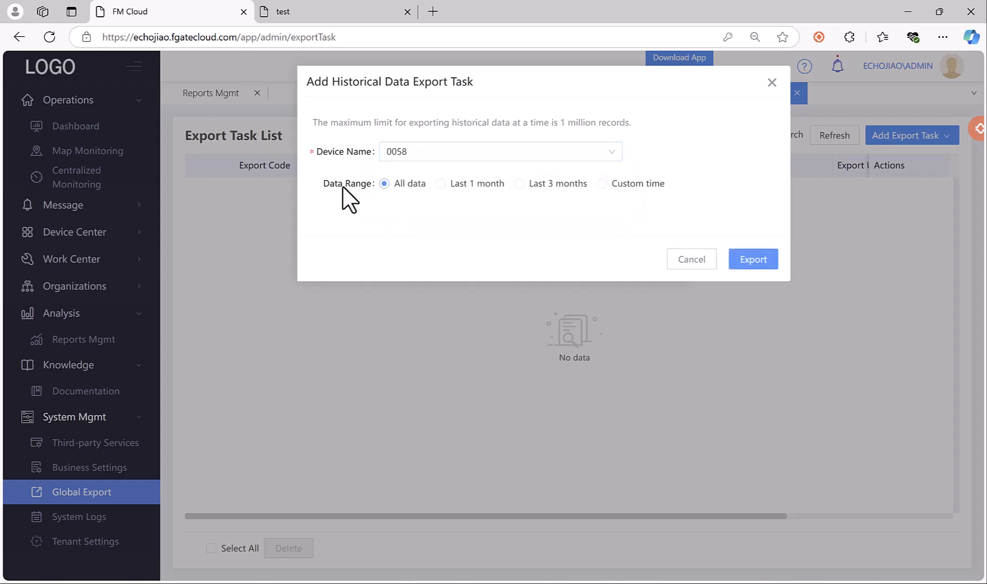
click(750, 261)
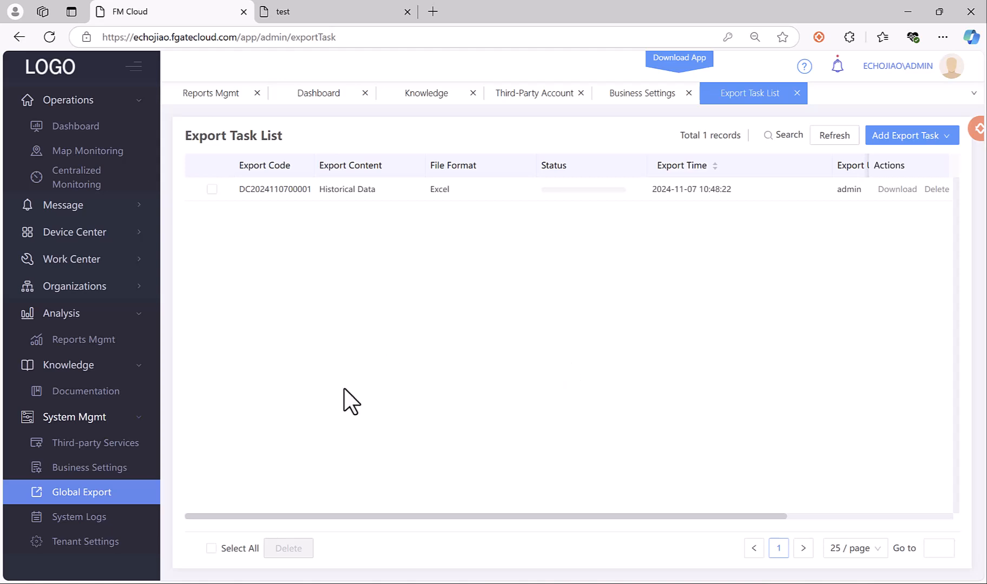
click(93, 518)
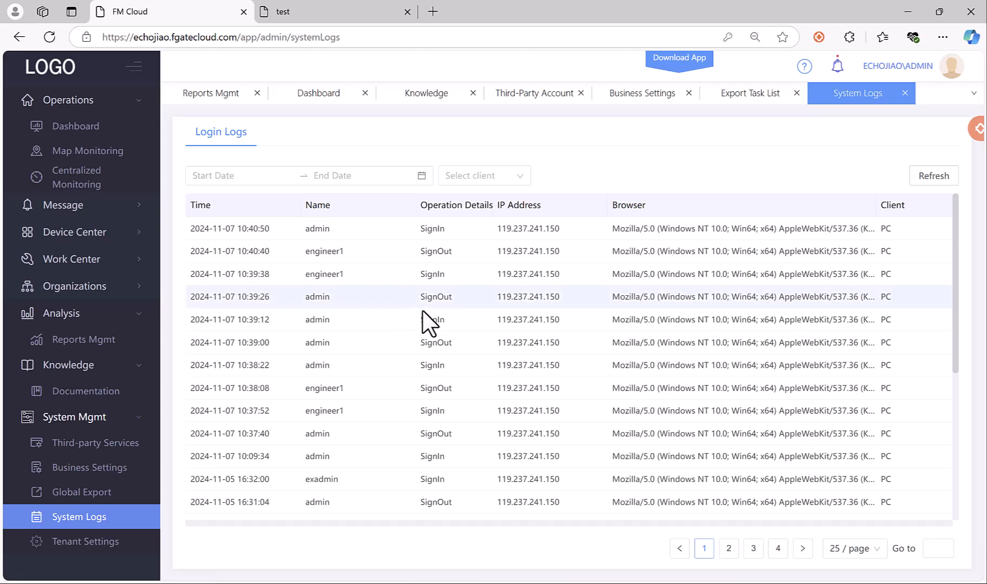
Scroll down the Login Logs table, then open Tenant Settings to show the Standard edition's usage.
scroll(568, 346, down, 2)
scroll(593, 349, down, 6)
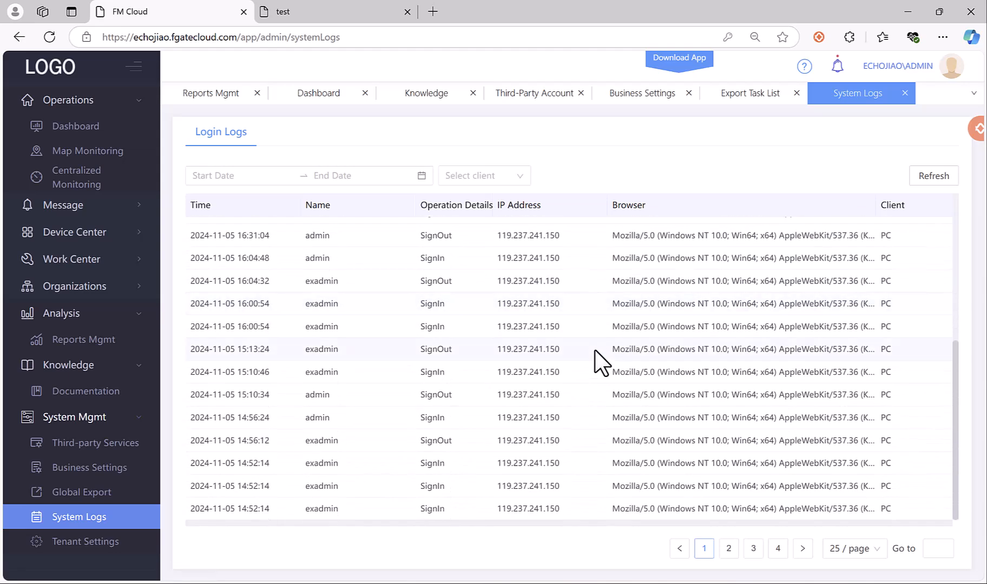
click(100, 544)
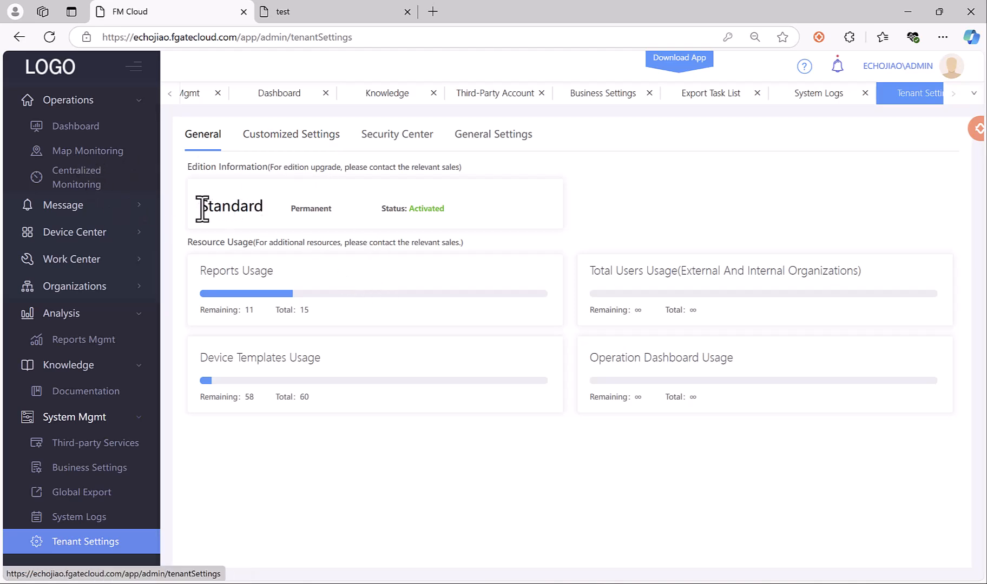
Highlight the Standard edition name and the Device Templates Usage heading on the tenant page.
drag(202, 208, 271, 206)
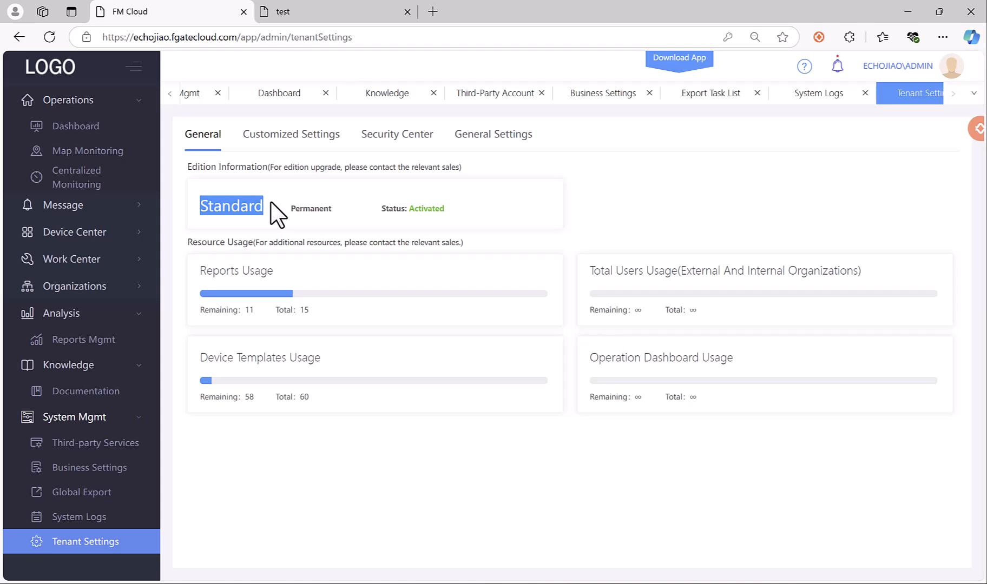
click(277, 268)
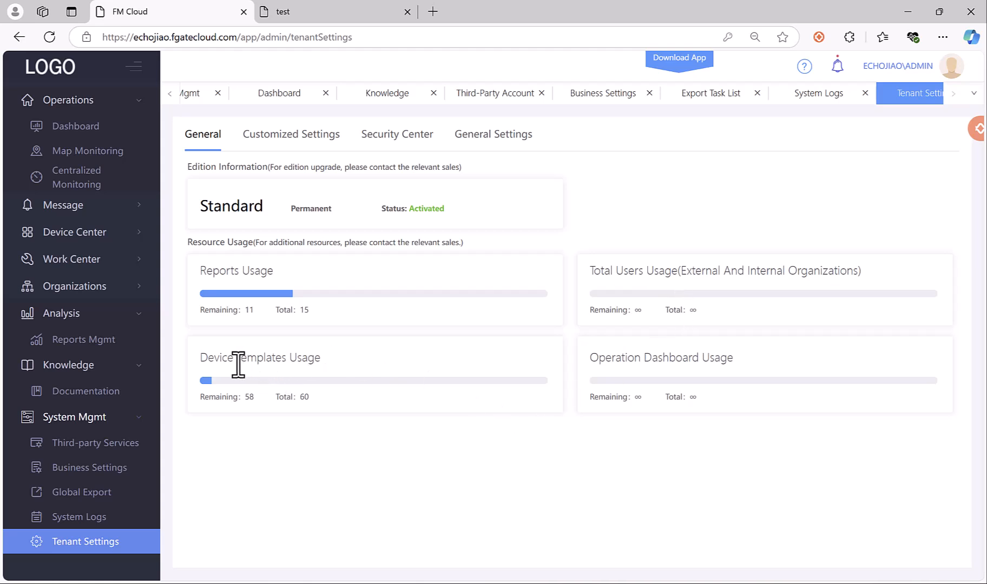
drag(238, 365, 340, 362)
click(594, 364)
Review the Customized Settings and Security Center tabs of Tenant Settings.
click(311, 141)
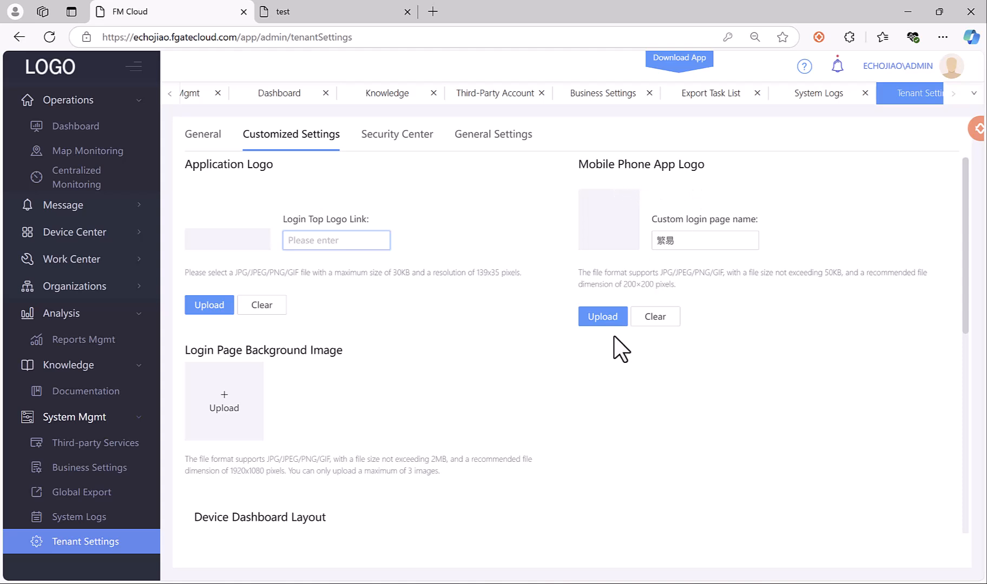
scroll(483, 401, down, 4)
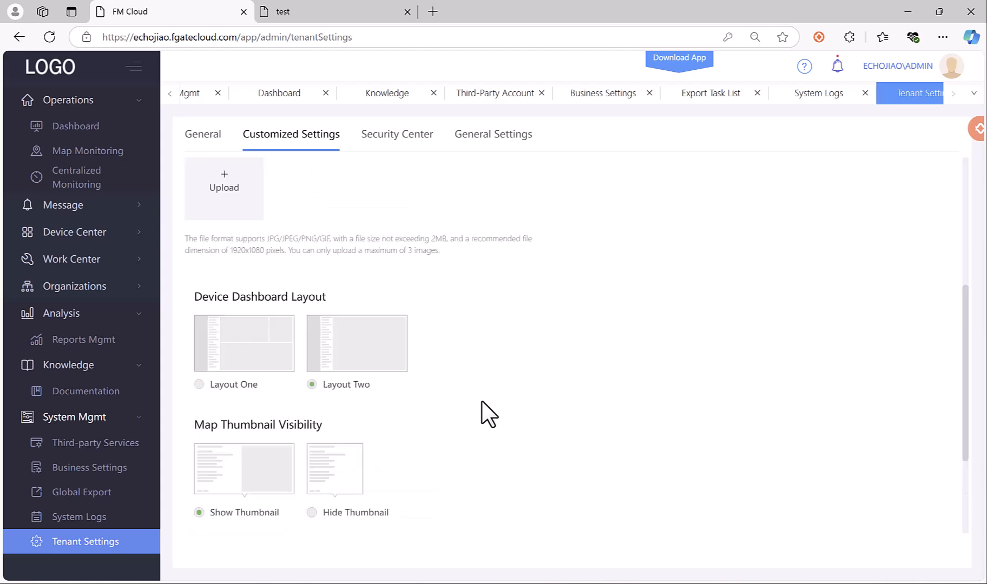
scroll(482, 401, up, 4)
click(407, 141)
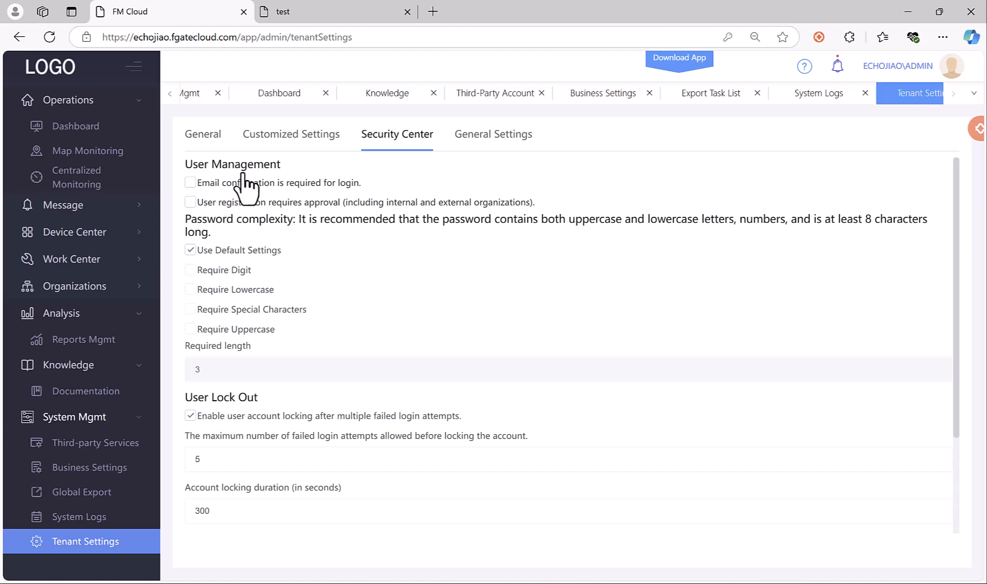
scroll(288, 363, down, 2)
scroll(288, 363, up, 2)
scroll(288, 363, down, 3)
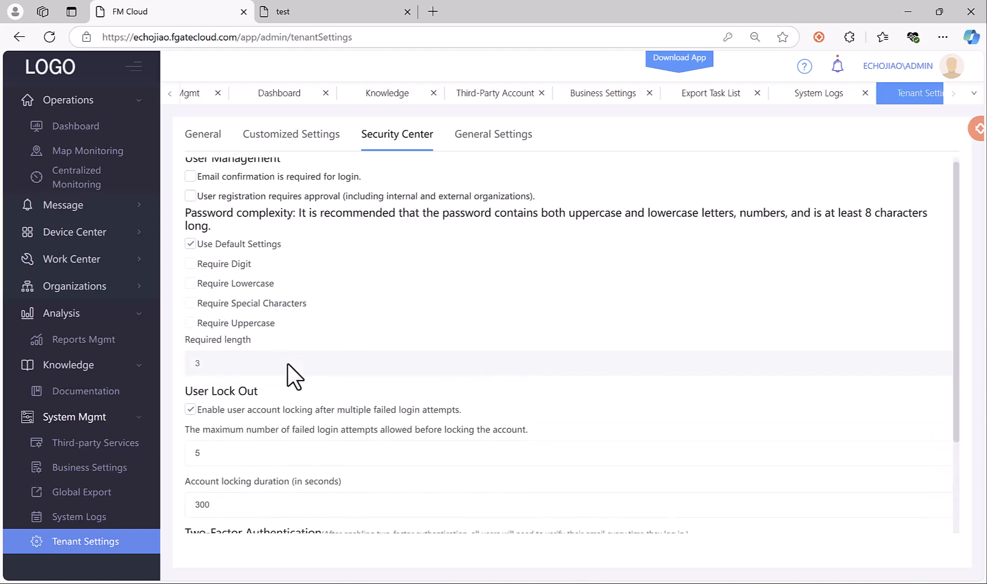
scroll(288, 363, up, 3)
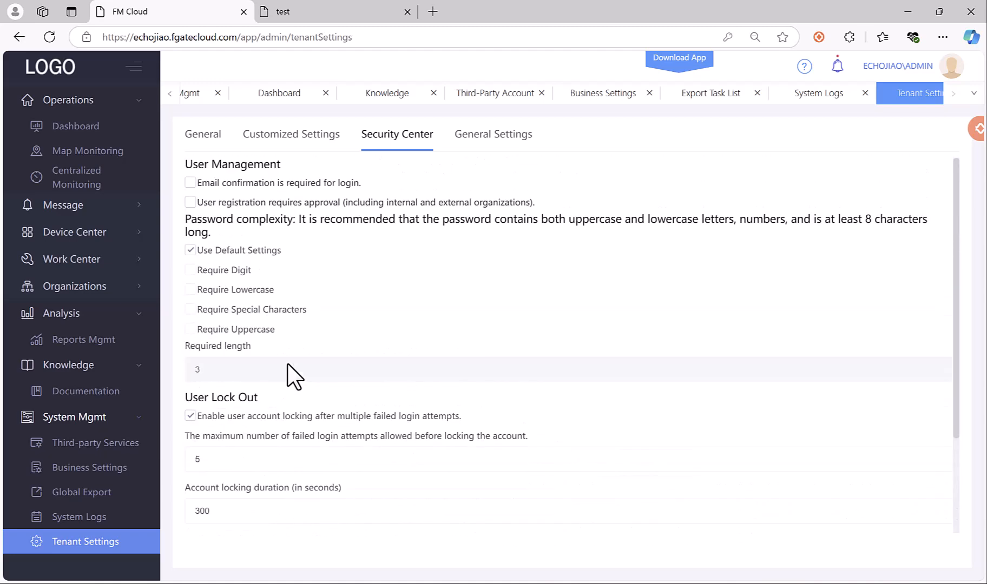
Show General Settings and check the timezone list, leaving it at Default [UTC].
click(458, 145)
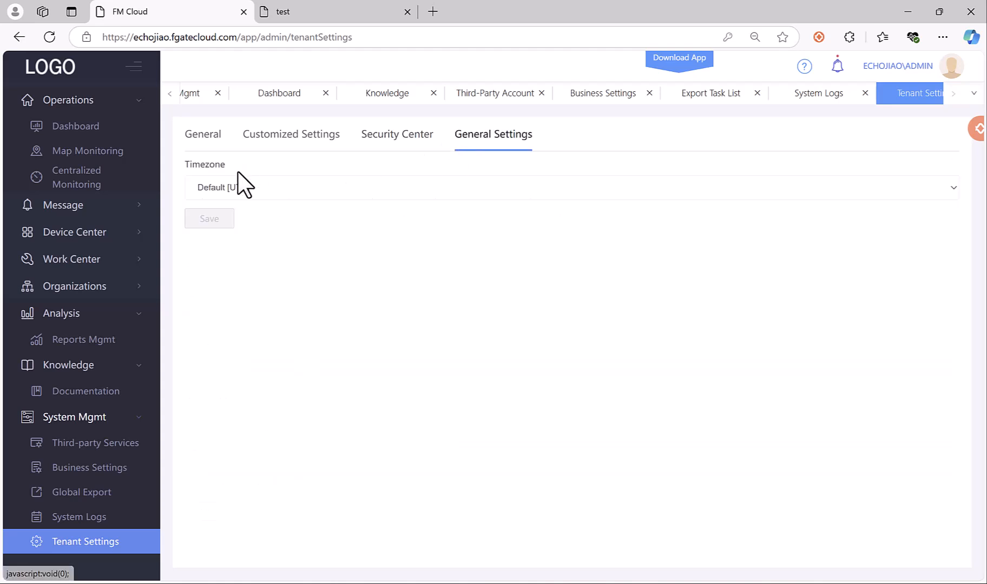
click(244, 186)
click(245, 188)
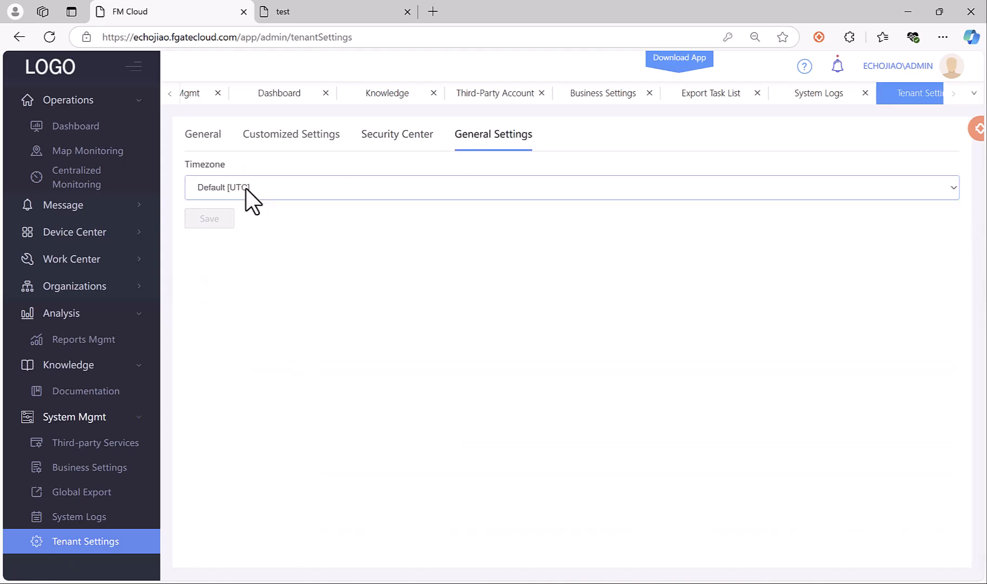
click(247, 317)
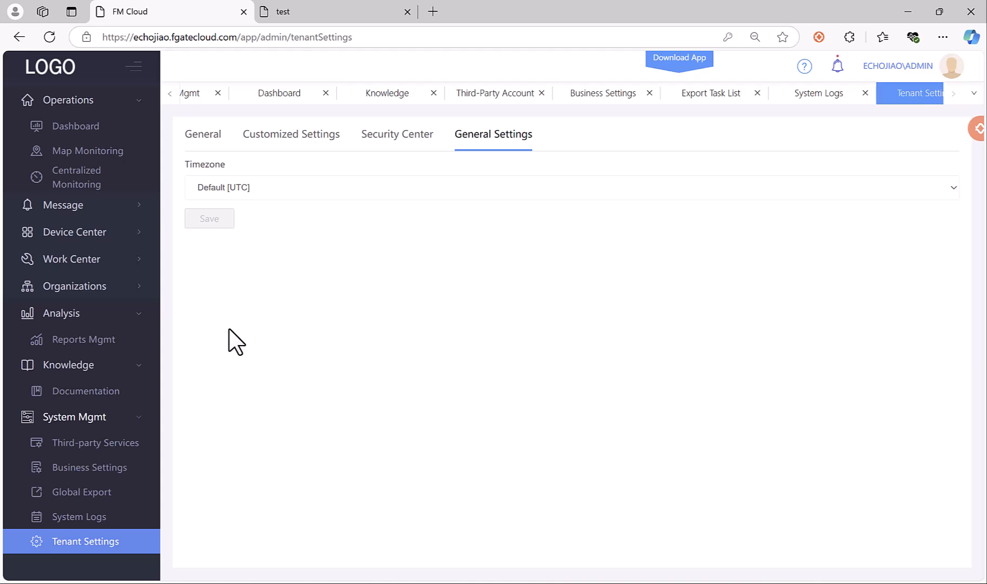
click(292, 187)
click(315, 159)
scroll(94, 246, up, 1)
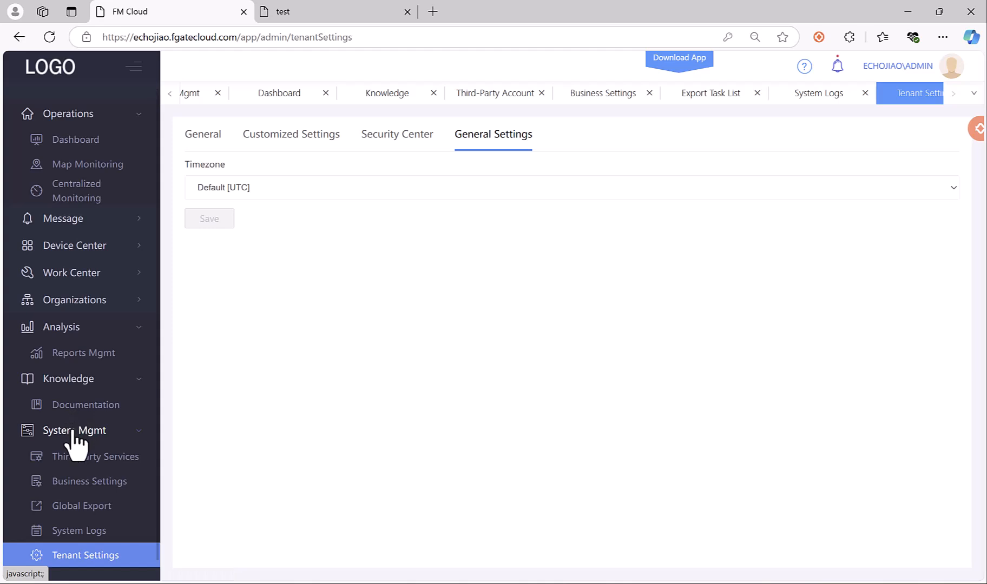
Pass through Business Settings and Global Export, then scroll the DEMO dashboard down to the test11 pie chart.
click(95, 482)
click(95, 506)
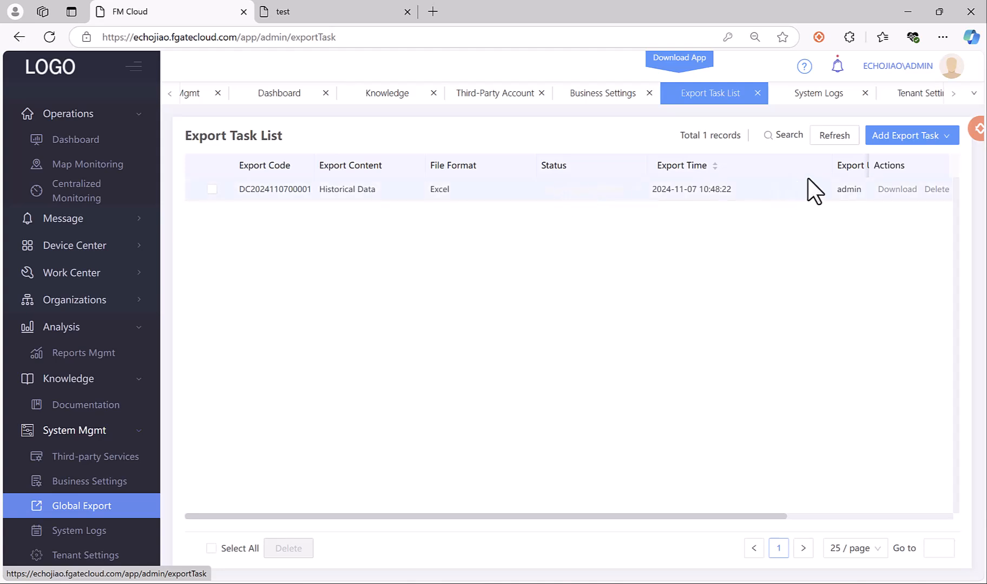
click(80, 141)
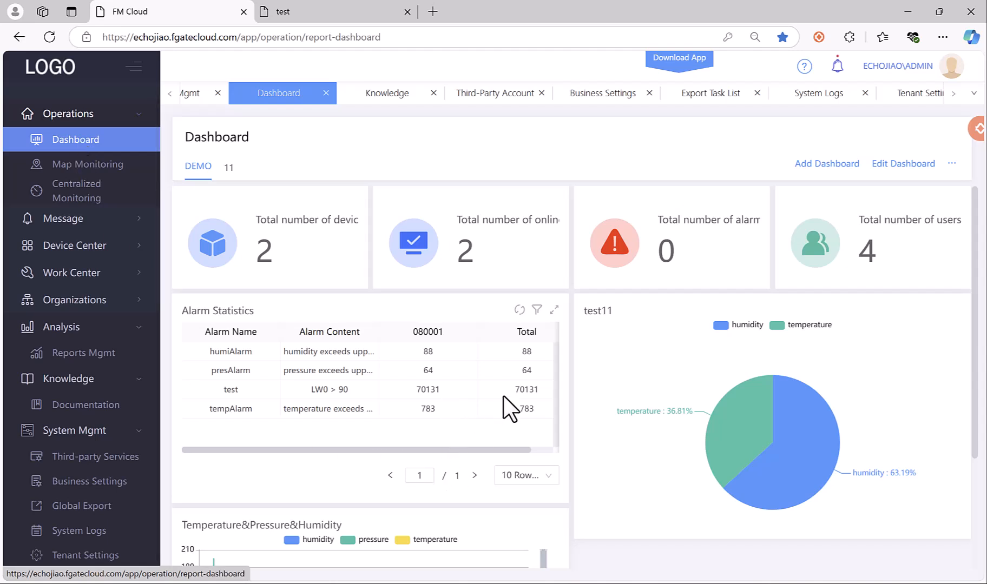
scroll(504, 403, down, 3)
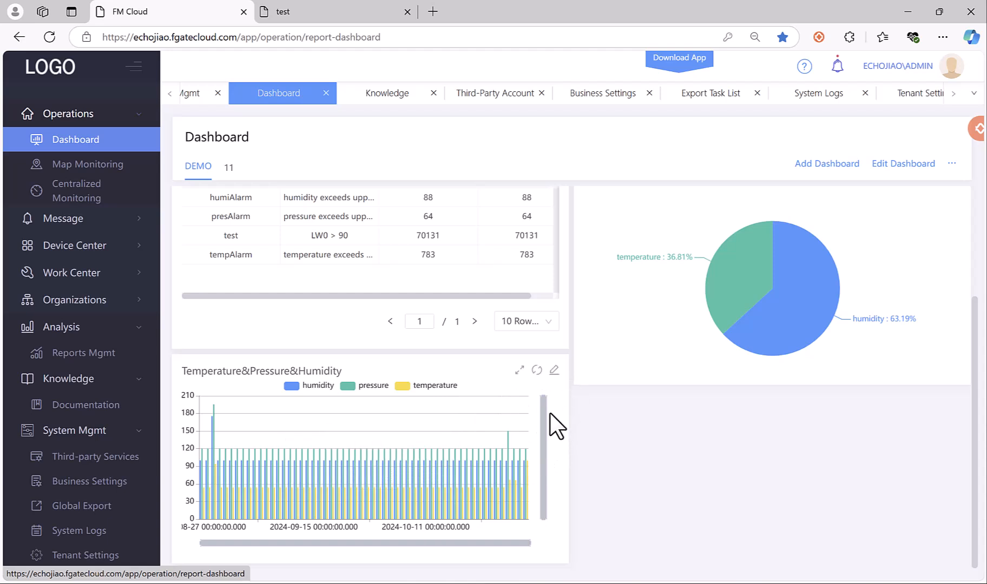
scroll(95, 265, down, 1)
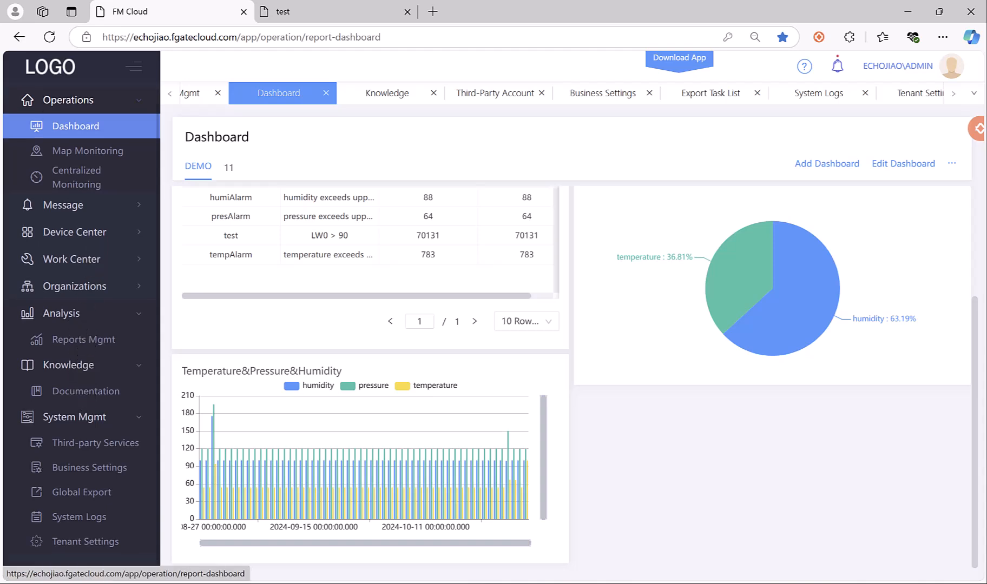
Expand Device Center and group the device dashboard's tree by template.
click(76, 232)
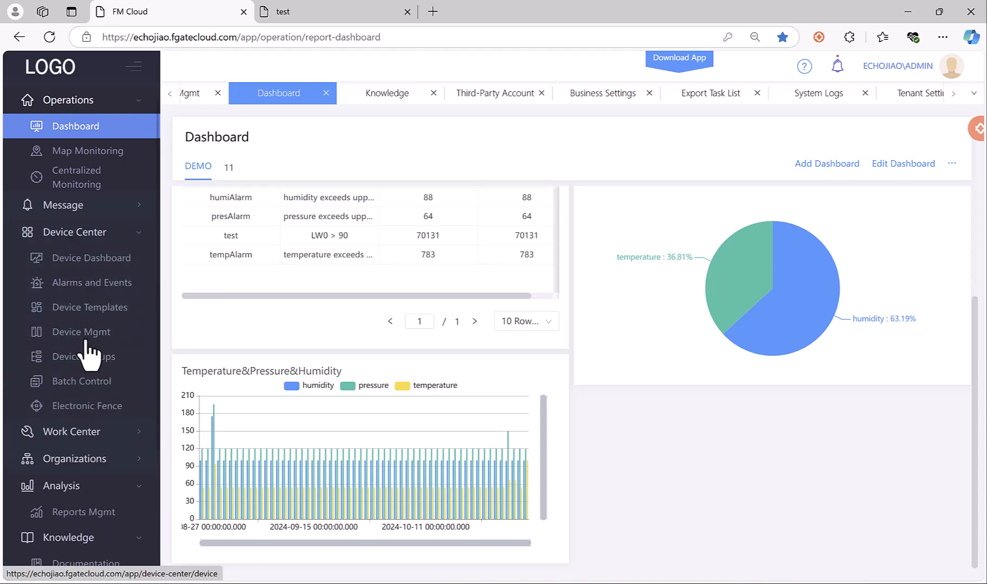
click(104, 264)
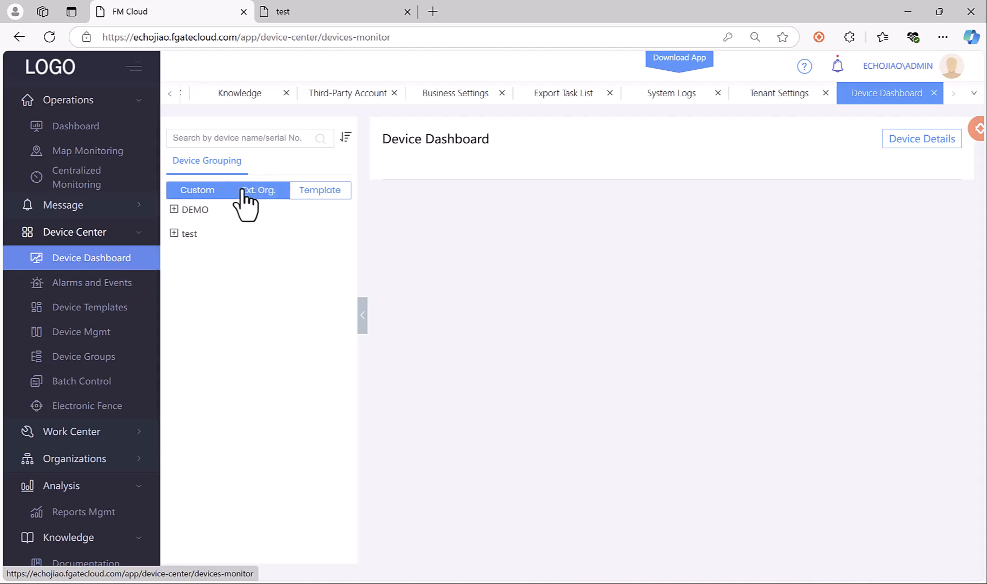
click(346, 191)
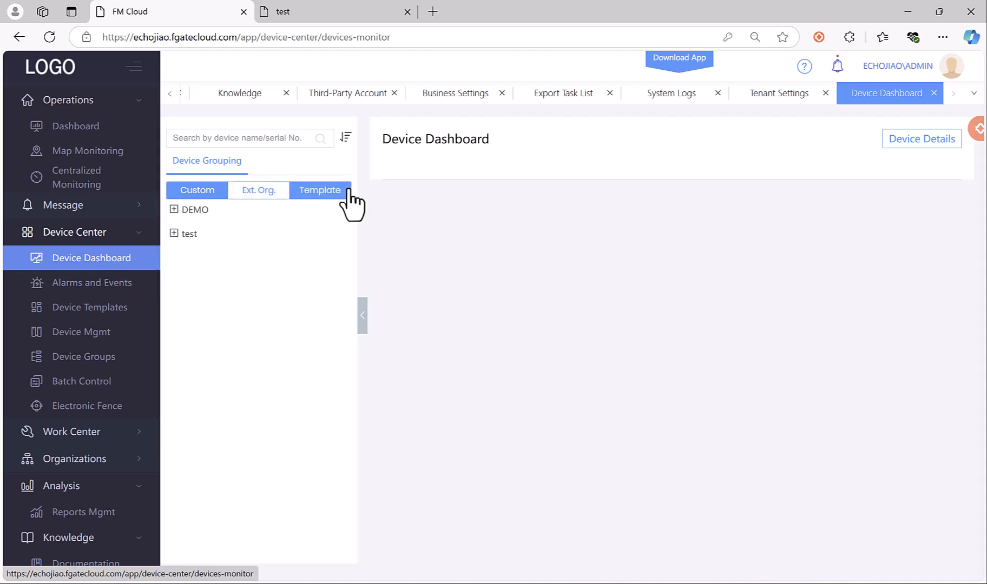
Step through Alarms & Events, Device Templates, Management, Groups, Batch Control, and the empty Electronic Fence list.
click(87, 283)
click(89, 307)
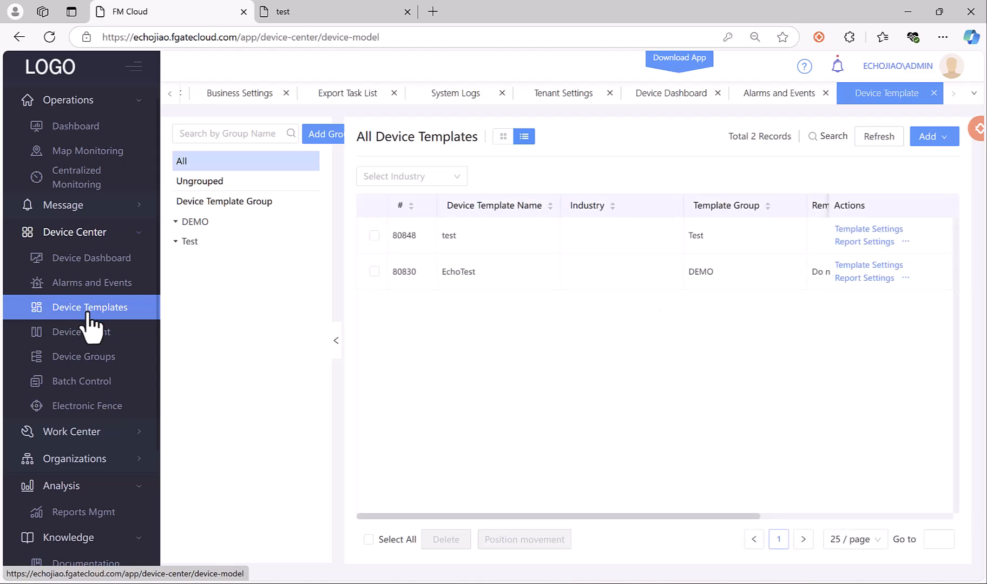
click(89, 334)
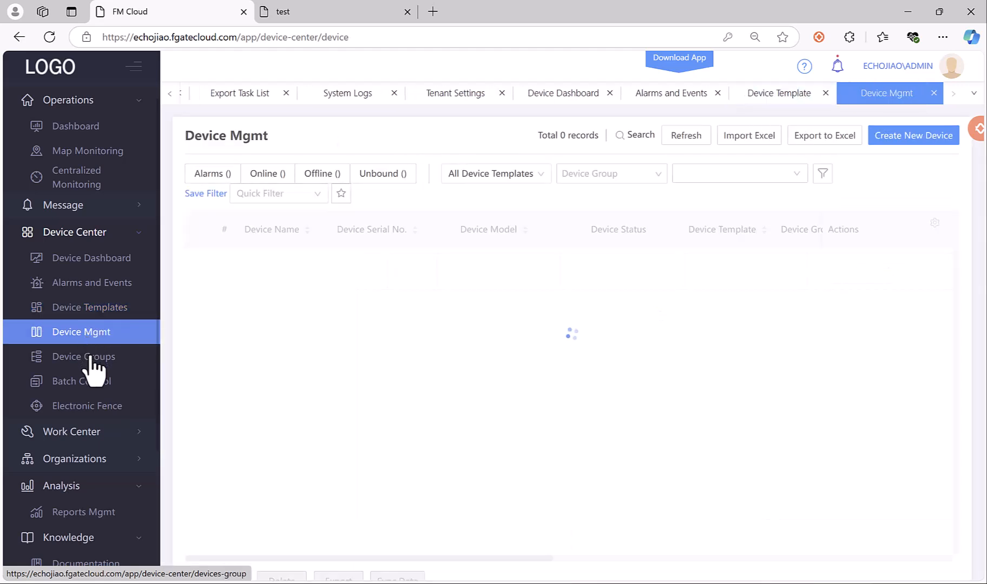
click(90, 357)
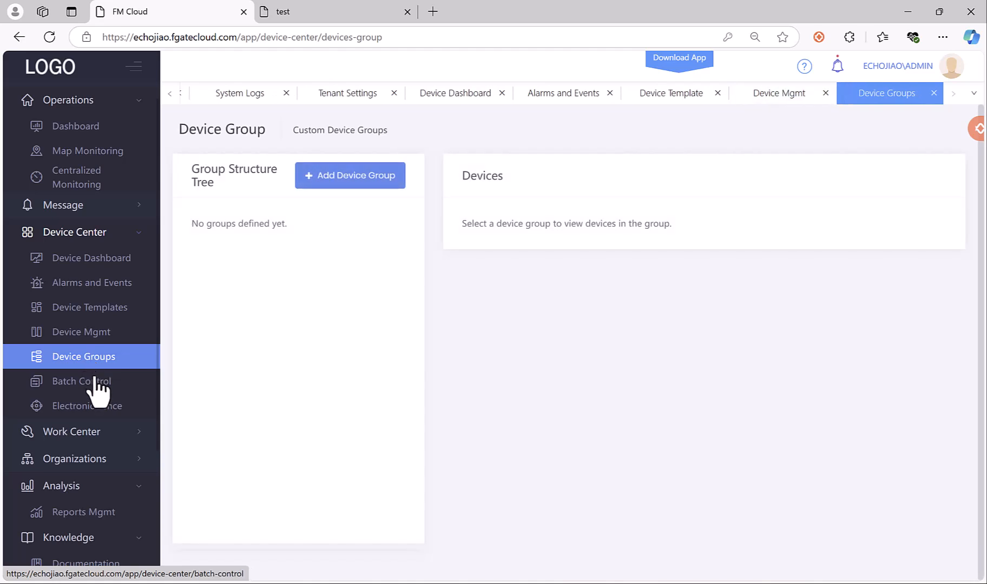
click(96, 381)
click(97, 406)
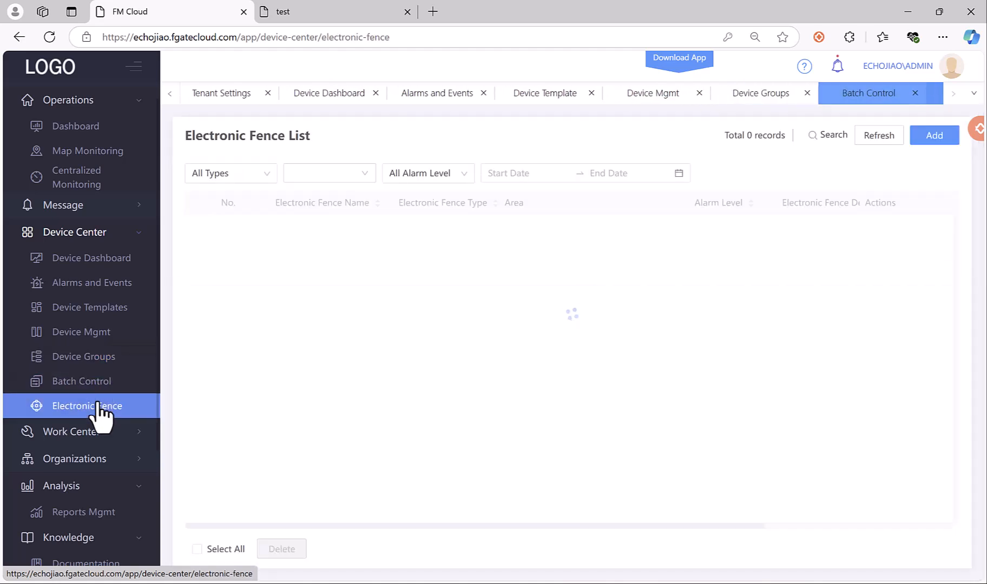